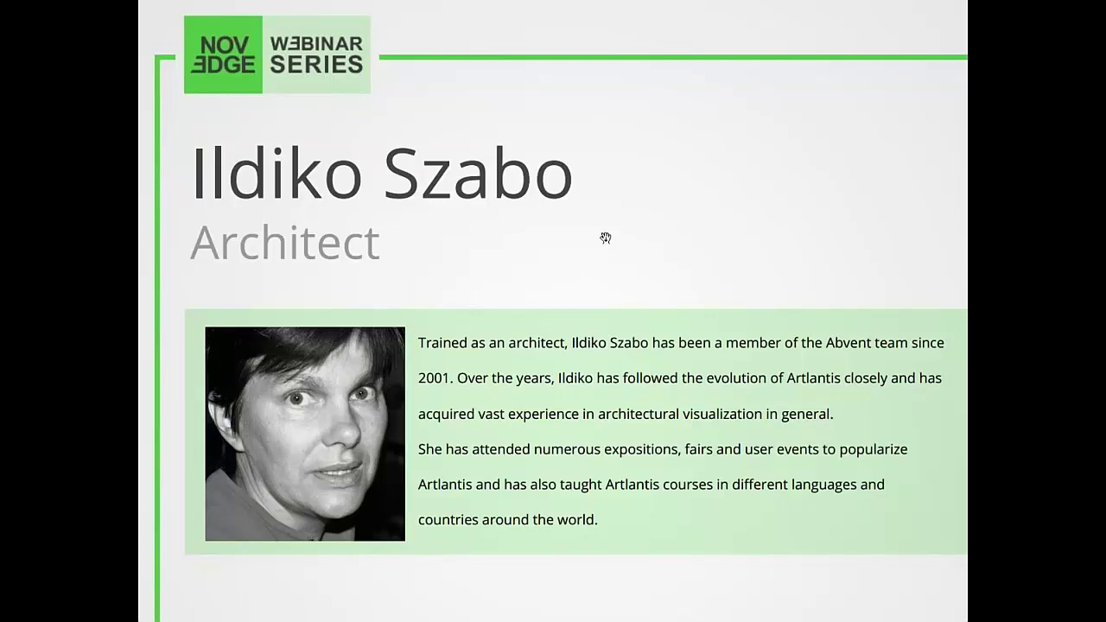
pyautogui.click(605, 238)
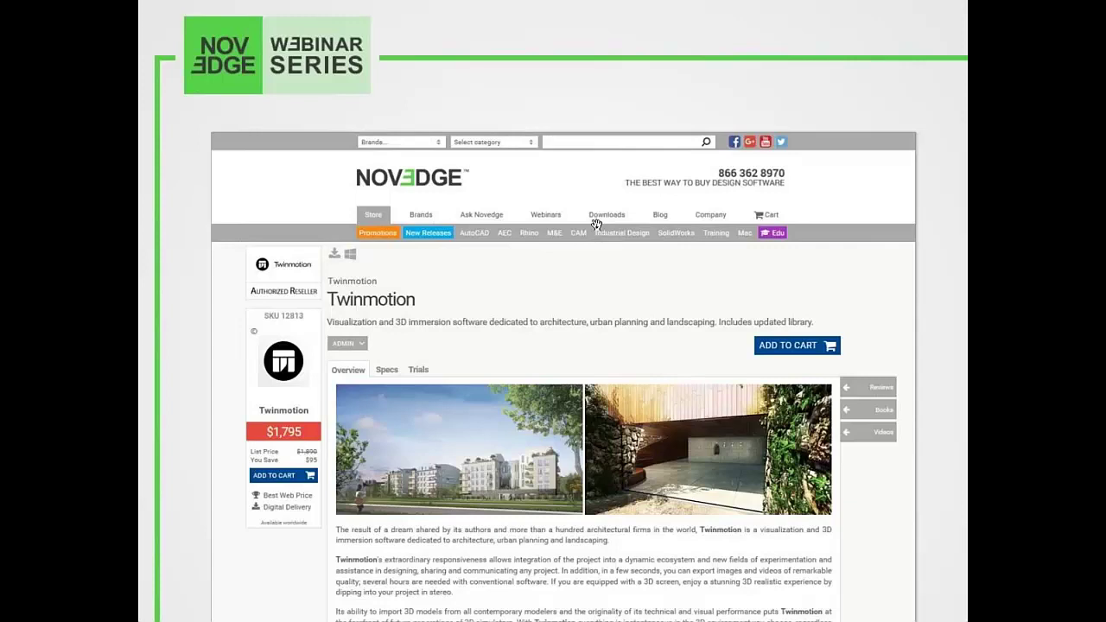
pyautogui.click(596, 224)
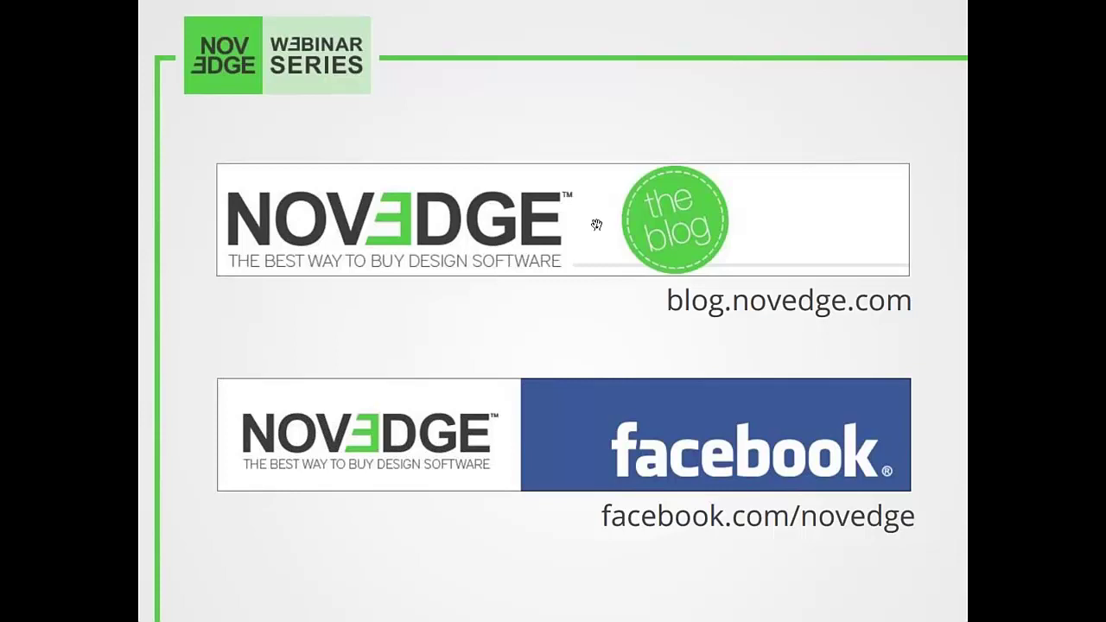
pyautogui.click(597, 224)
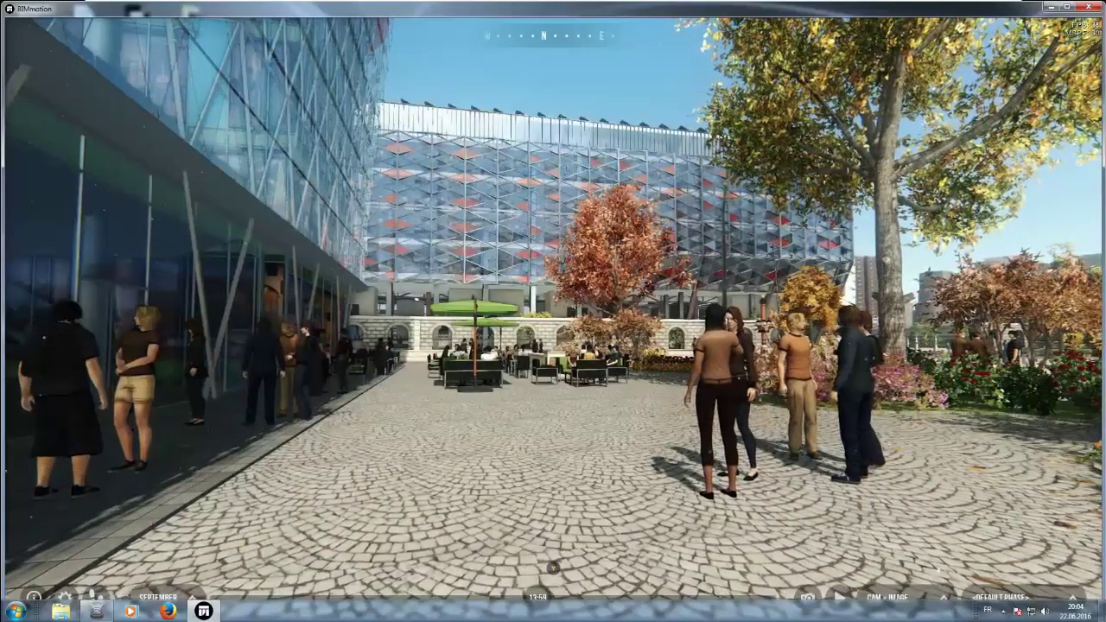
# - Look around the plaza in the BIMmotion presentation, switch to the Factory_demo project in Twinmotion and view the square there
pyautogui.moveTo(611, 346); pyautogui.dragTo(829, 367, button='right')
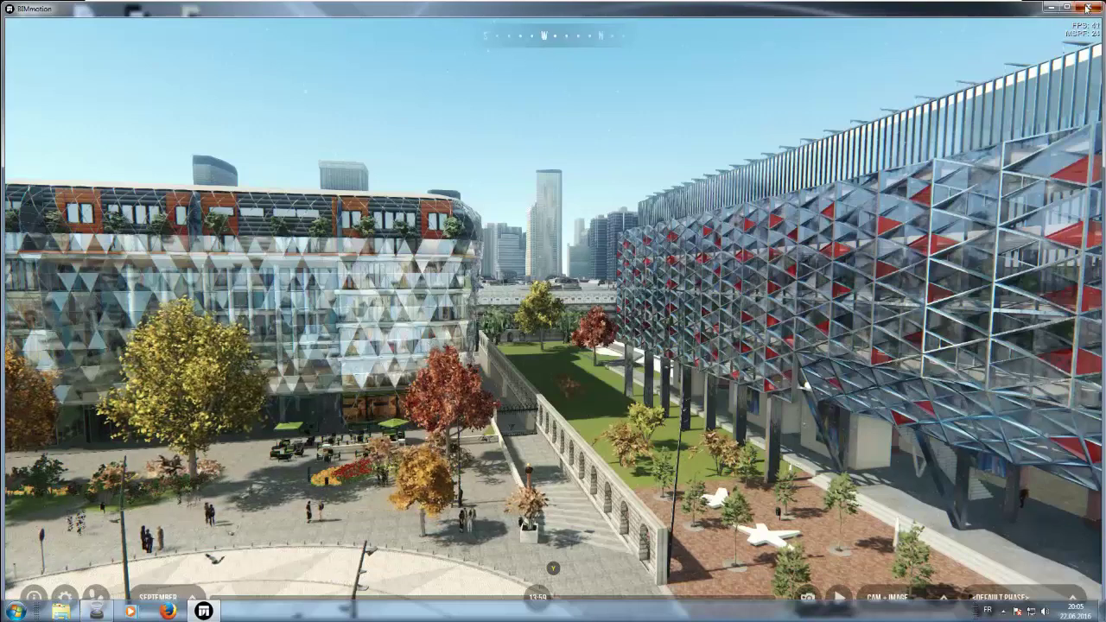
pyautogui.click(1052, 9)
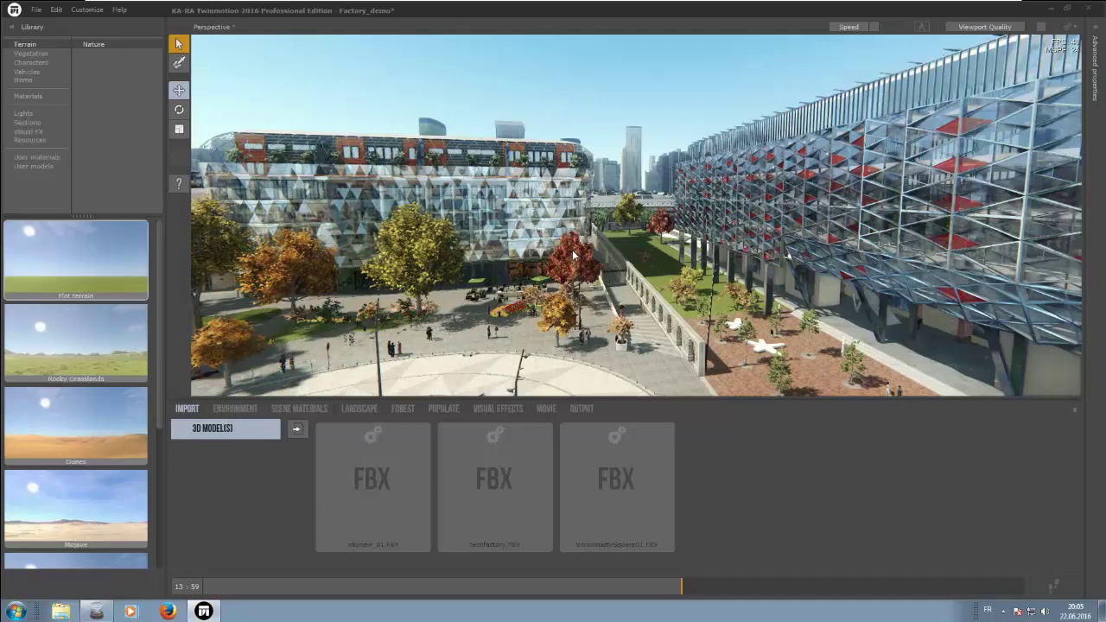
pyautogui.moveTo(581, 254); pyautogui.dragTo(474, 238, button='right')
pyautogui.press('Down')
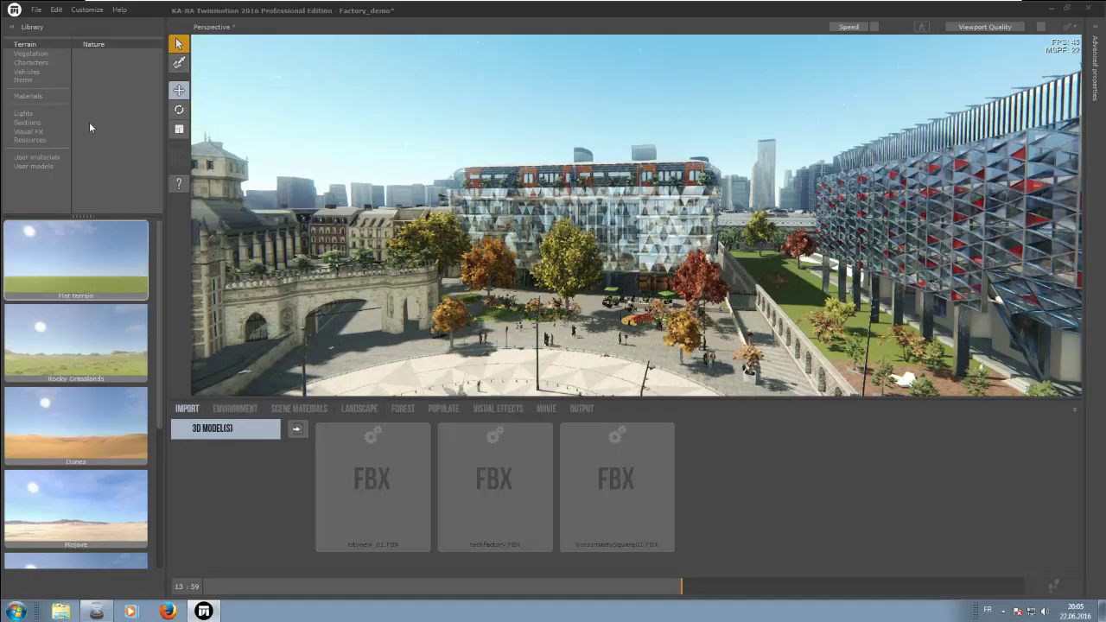
# - Browse the library's Vegetation, Characters, Vehicles and Materials categories and return to Terrain
pyautogui.click(29, 54)
pyautogui.click(32, 63)
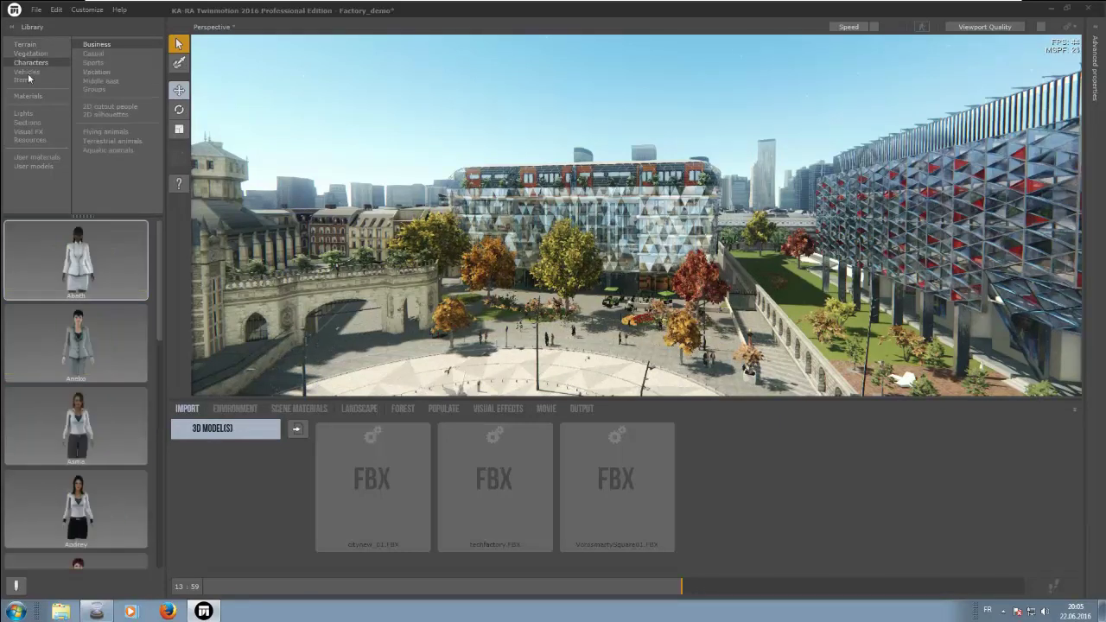
pyautogui.click(27, 72)
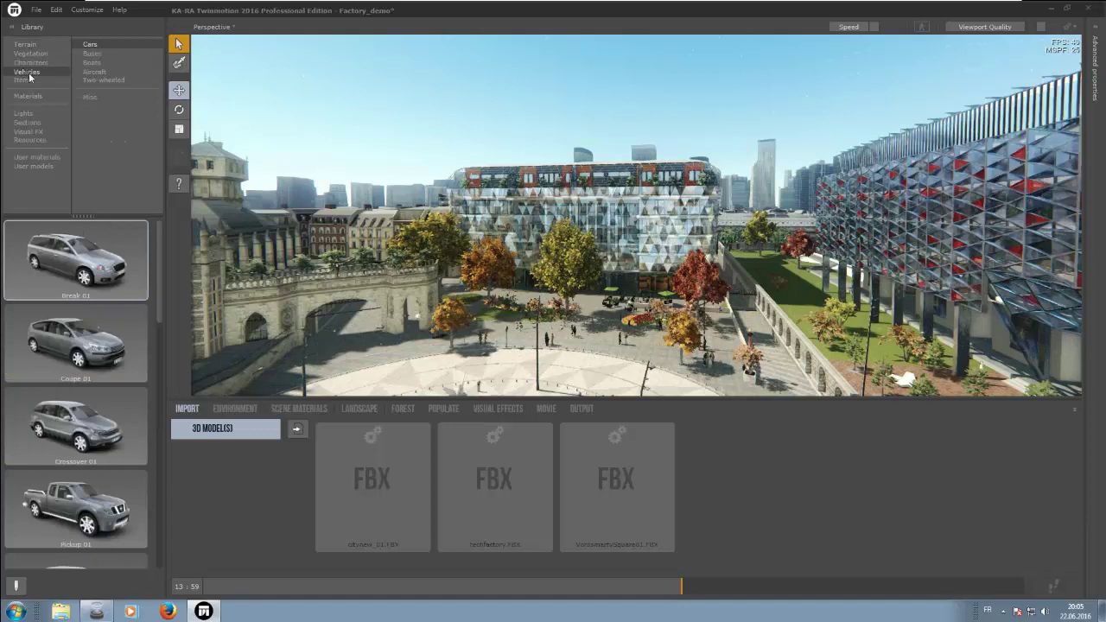
pyautogui.click(34, 96)
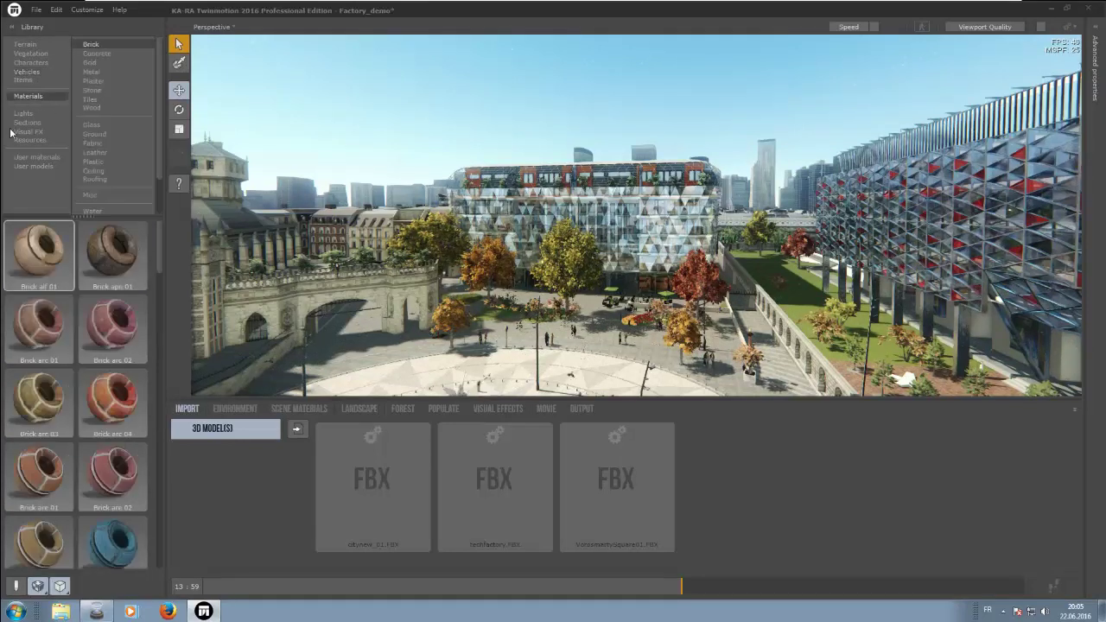
pyautogui.click(29, 44)
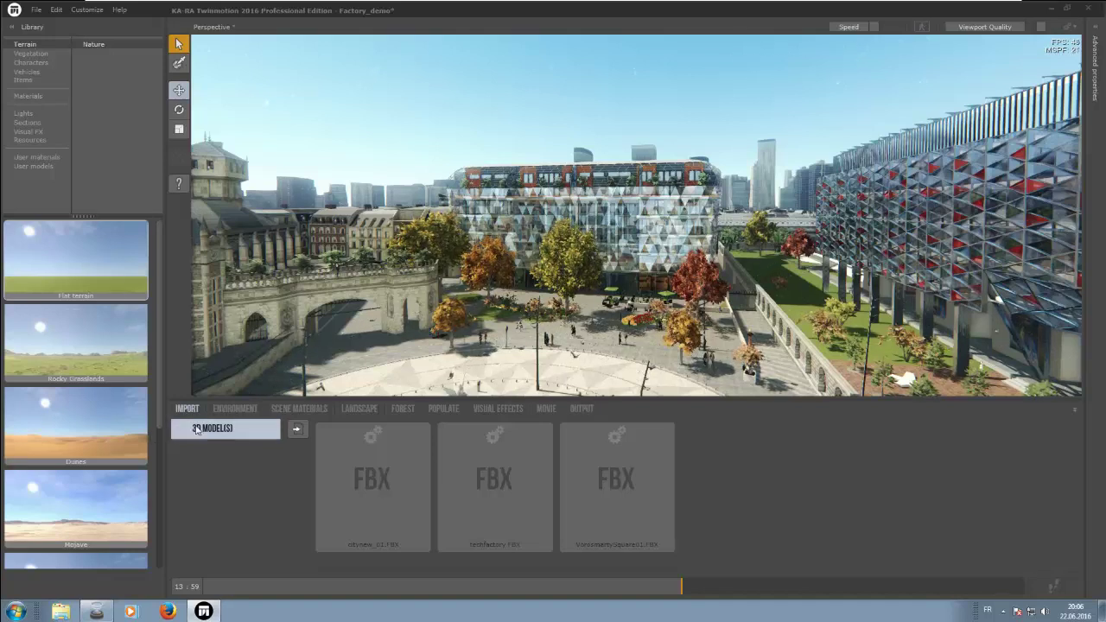
# - Examine the square and the facades of the surrounding buildings from several viewpoints
pyautogui.moveTo(501, 375); pyautogui.dragTo(581, 290, button='right')
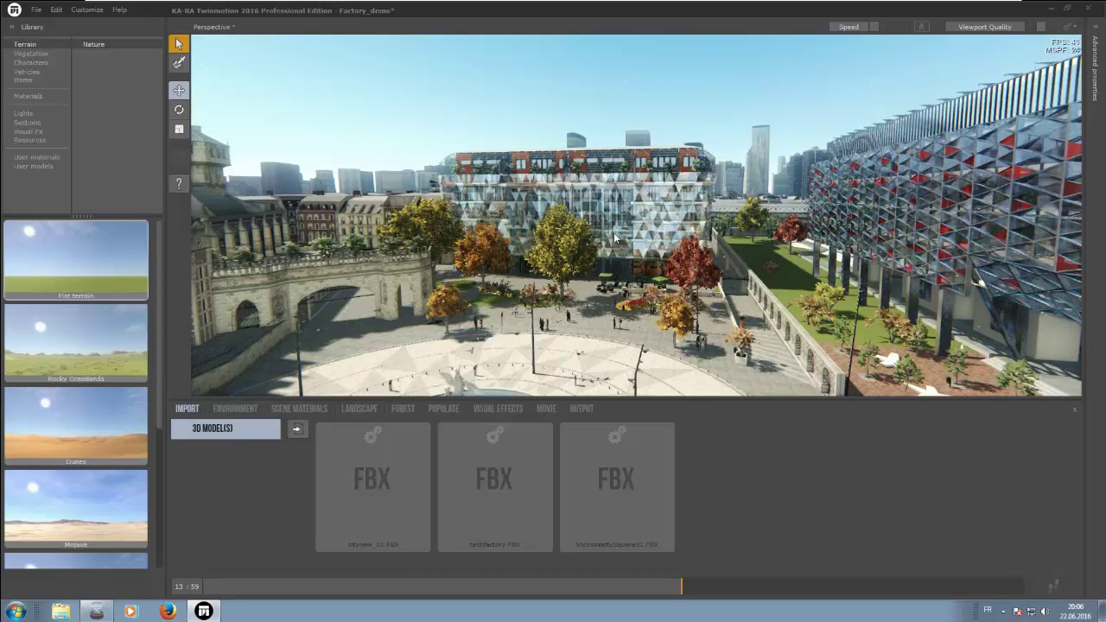
pyautogui.moveTo(615, 237); pyautogui.dragTo(667, 228, button='right')
pyautogui.press('Up')
pyautogui.press('Up')
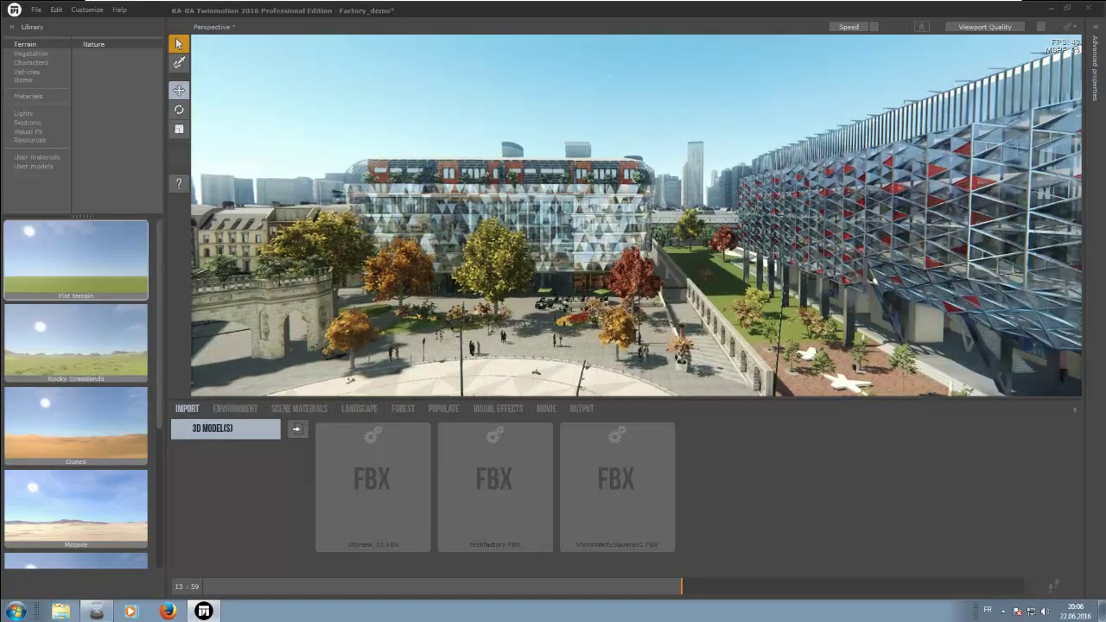
pyautogui.press('Up')
pyautogui.moveTo(636, 227); pyautogui.dragTo(630, 209, button='right')
pyautogui.press('Up')
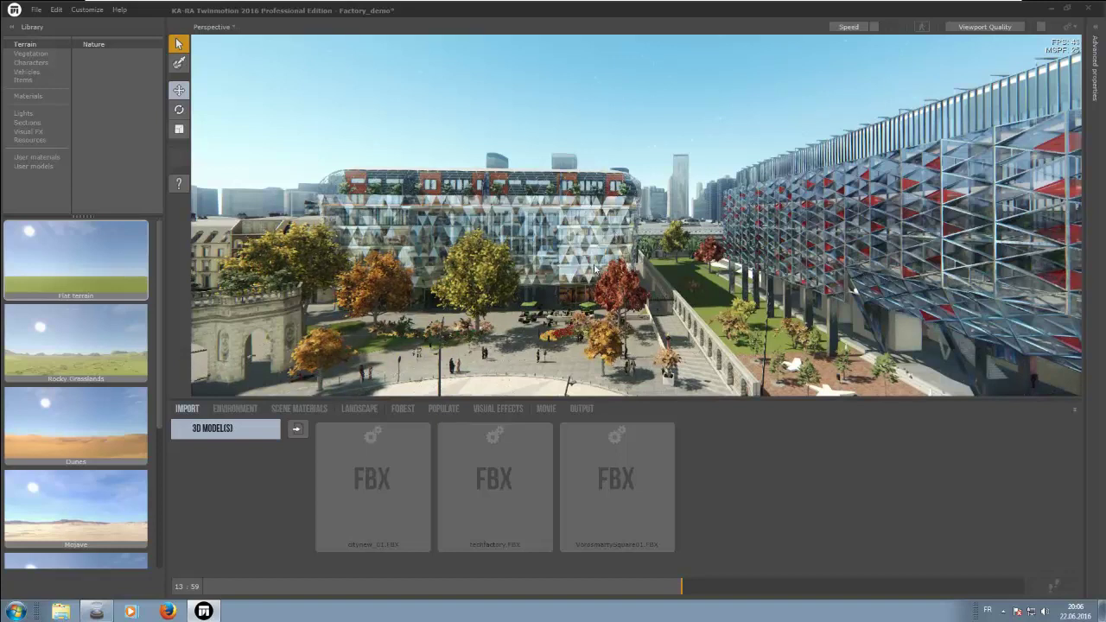
pyautogui.moveTo(618, 277); pyautogui.dragTo(583, 288, button='right')
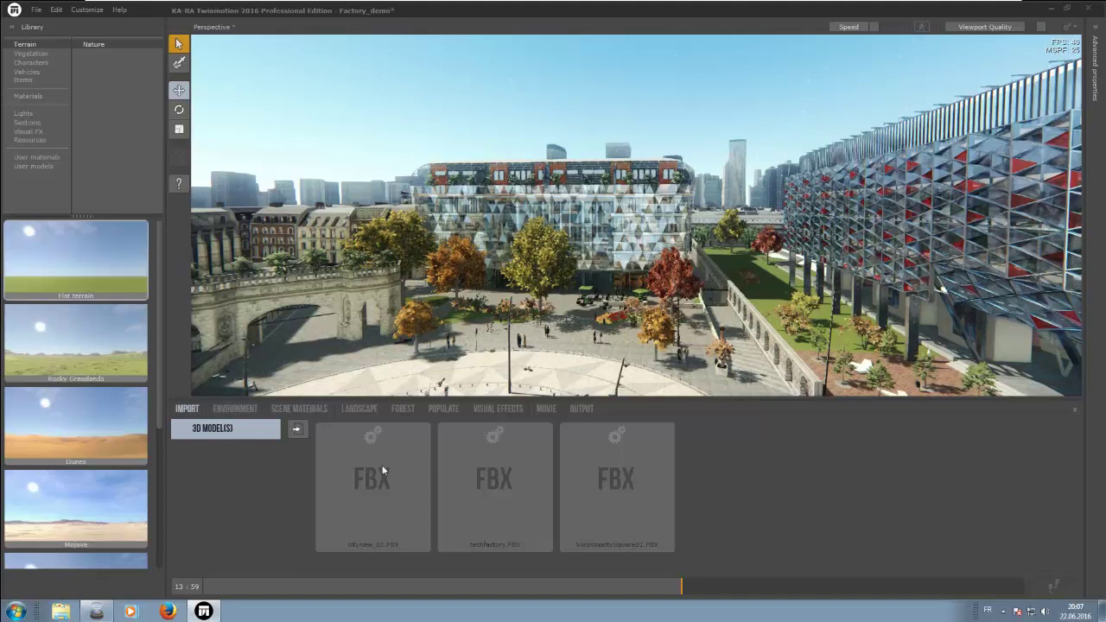
# - Review the imported FBX models and check the options available for the third one, the square model
pyautogui.click(497, 470)
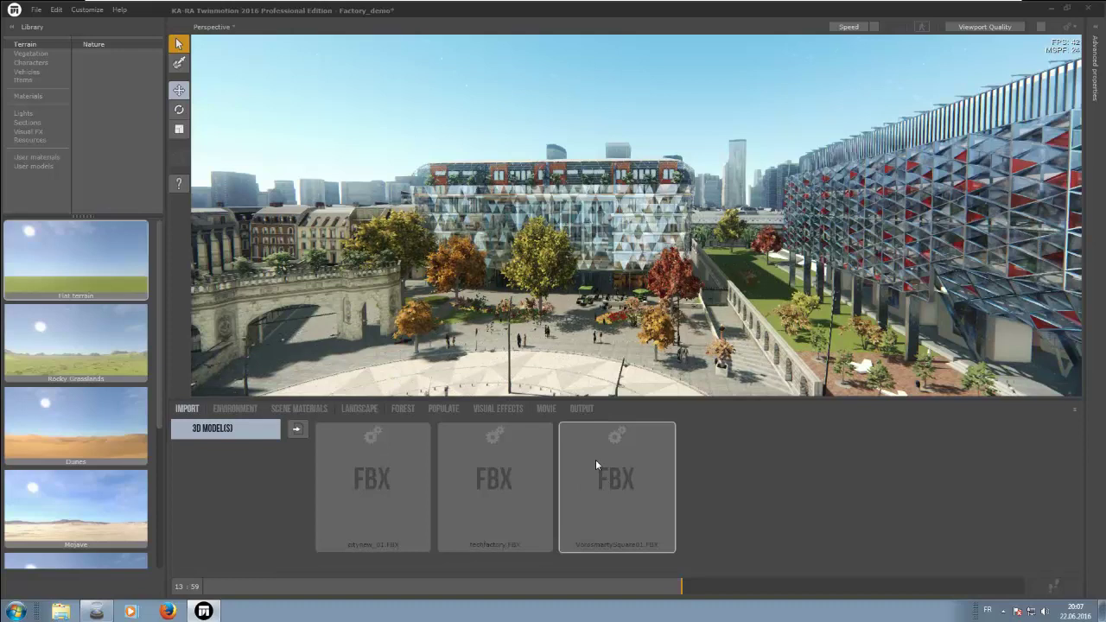
pyautogui.click(372, 484)
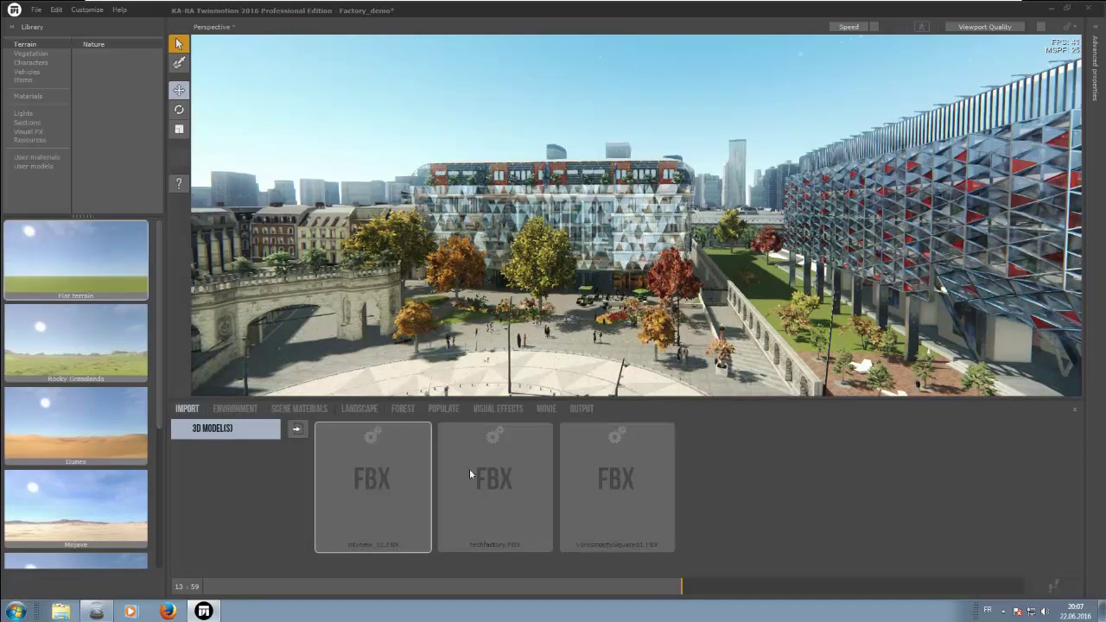
pyautogui.rightClick(604, 482)
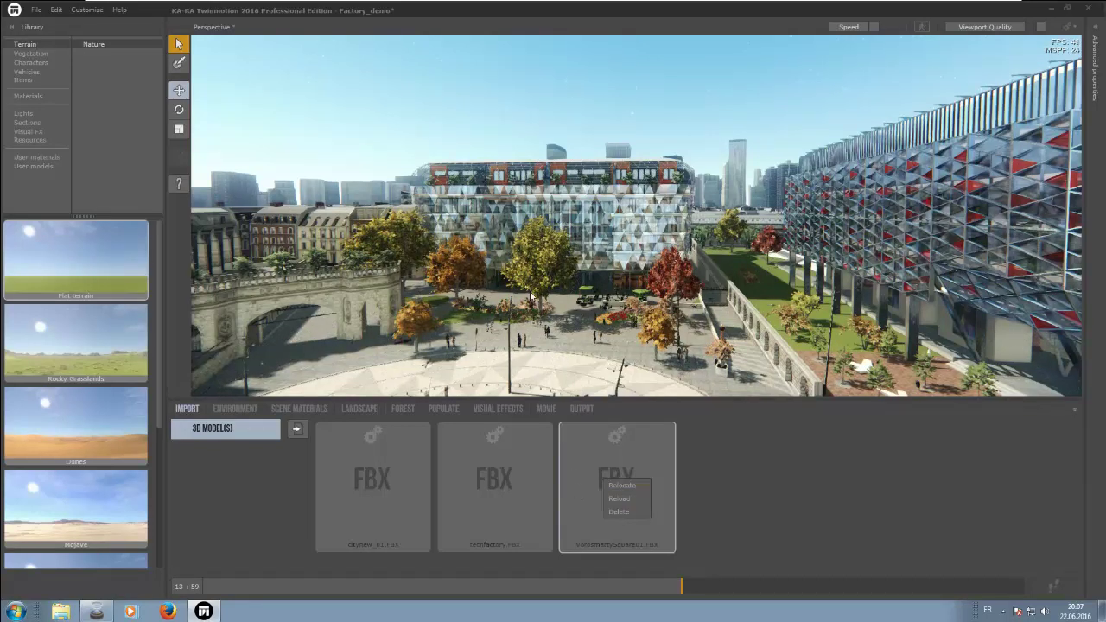
pyautogui.click(421, 369)
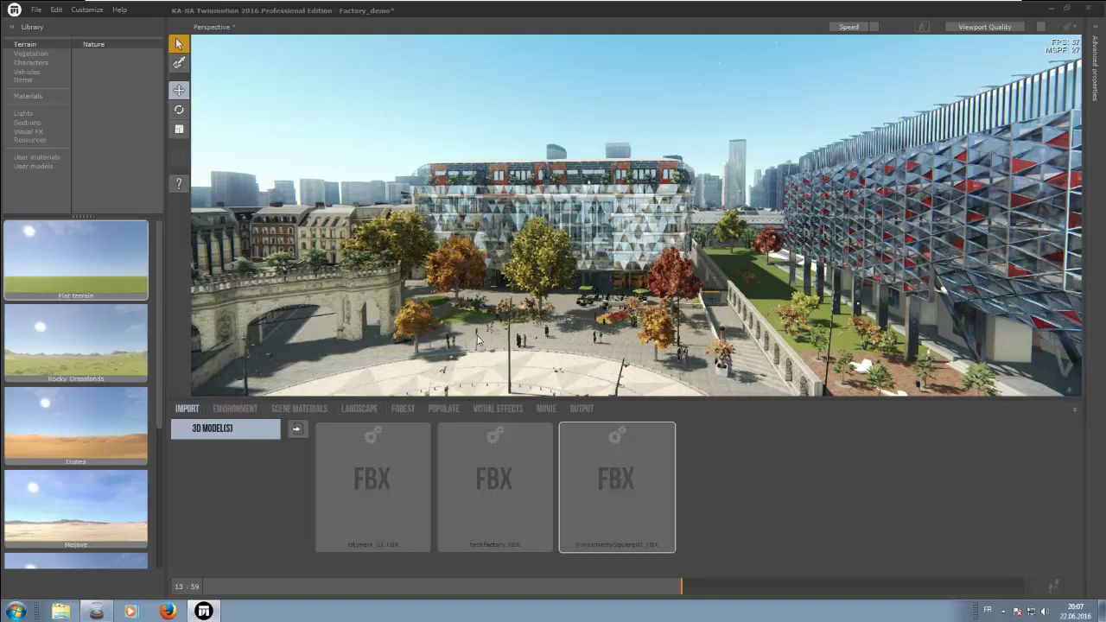
# - Fly between the two buildings and up into the glazed top floor of the building with red facade panels
pyautogui.press('Up')
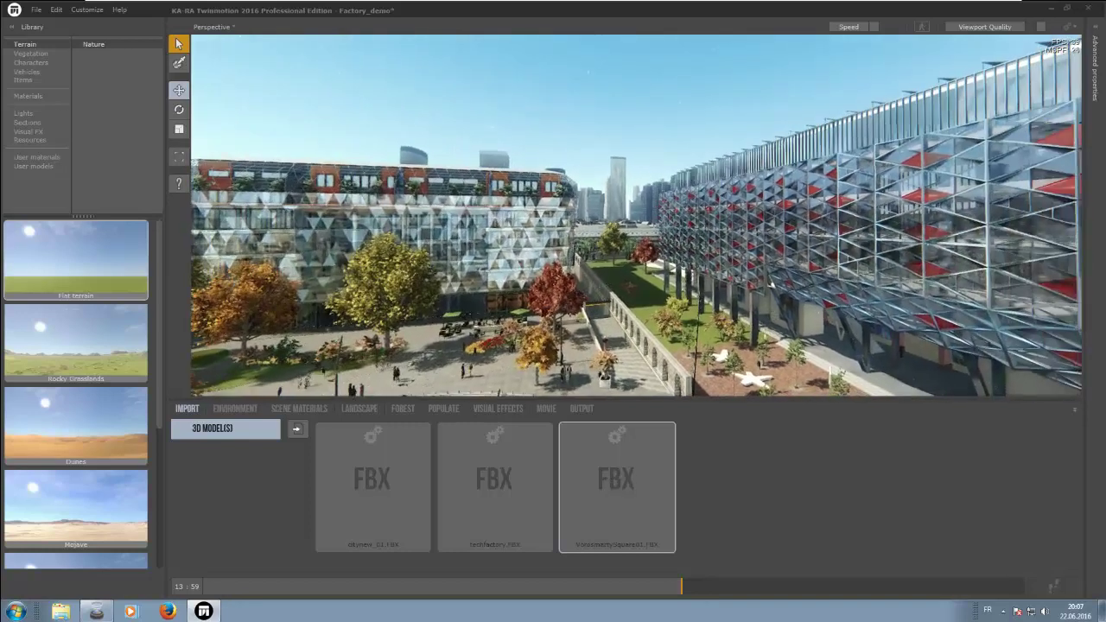
pyautogui.press('Left')
pyautogui.press('Up')
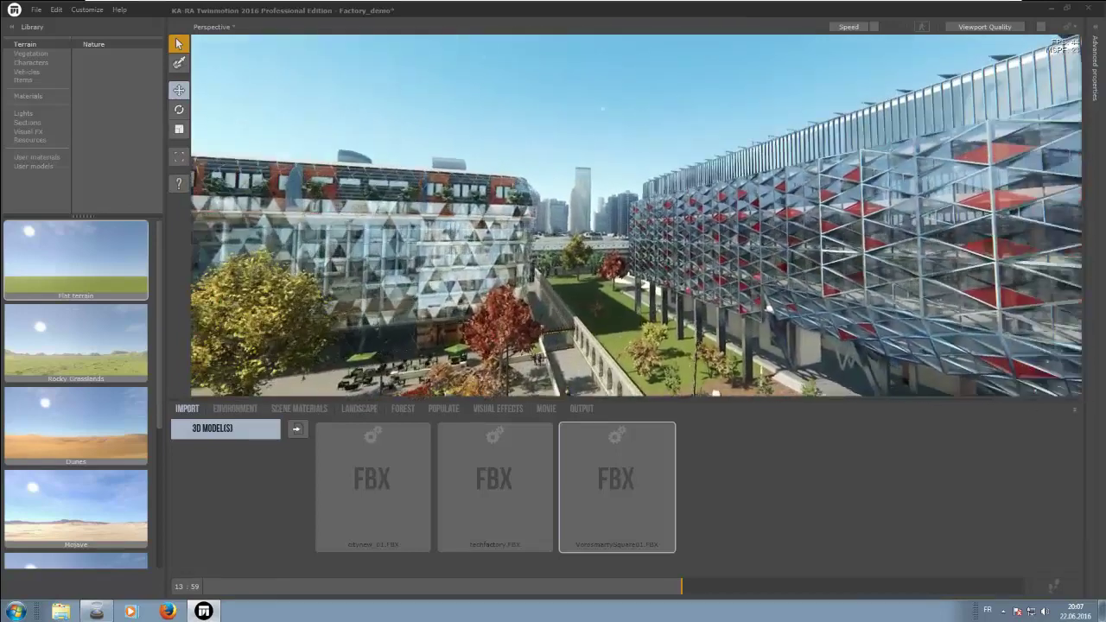
pyautogui.press('Up')
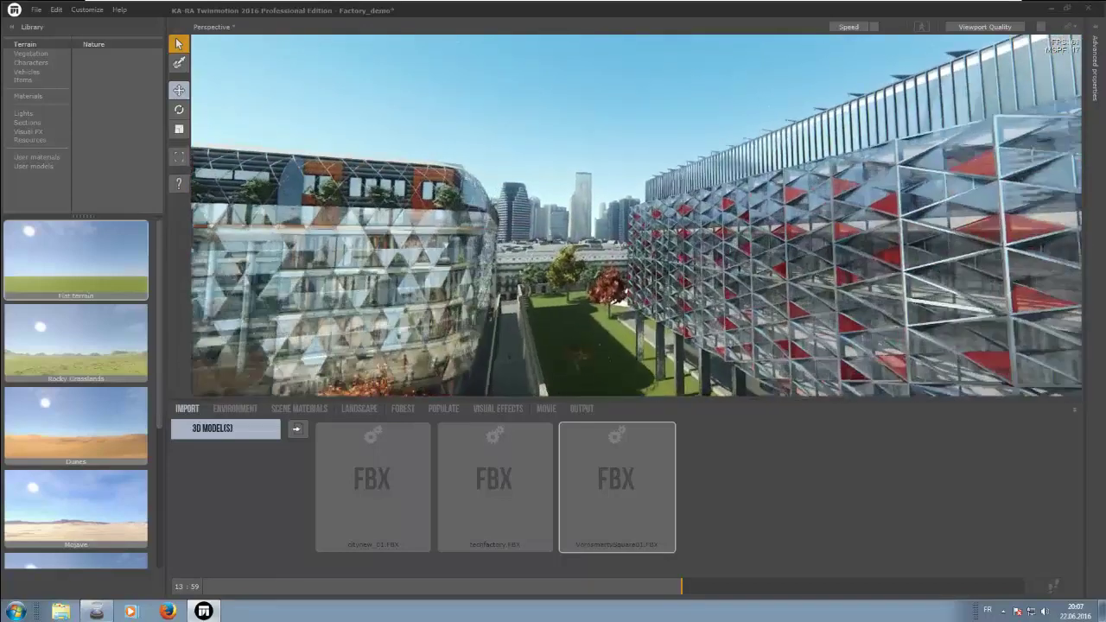
pyautogui.press('Up')
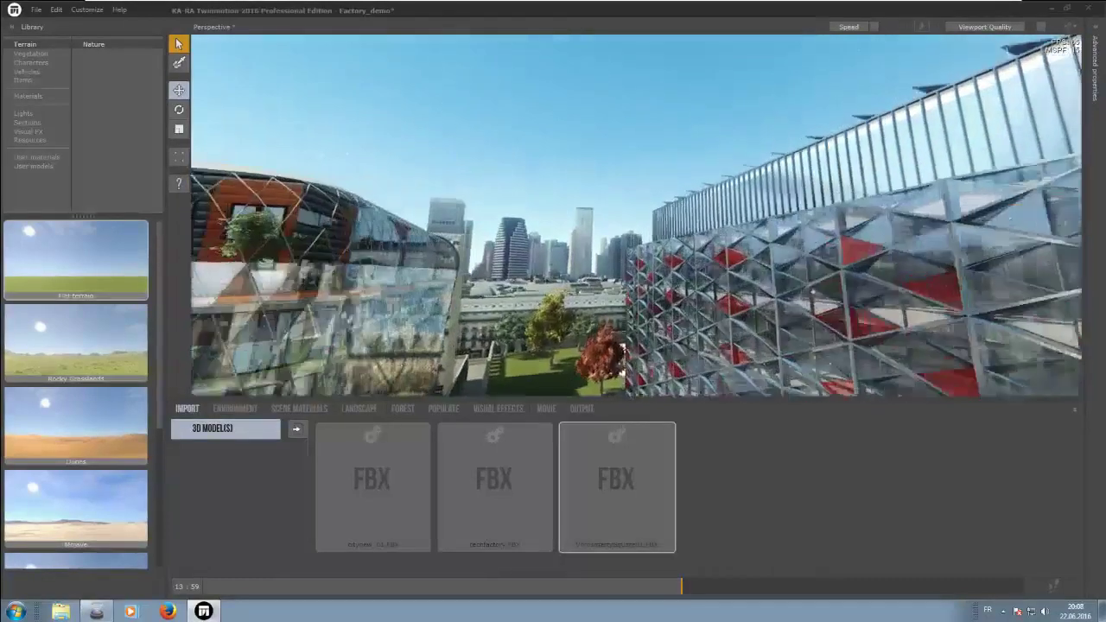
pyautogui.press('Up')
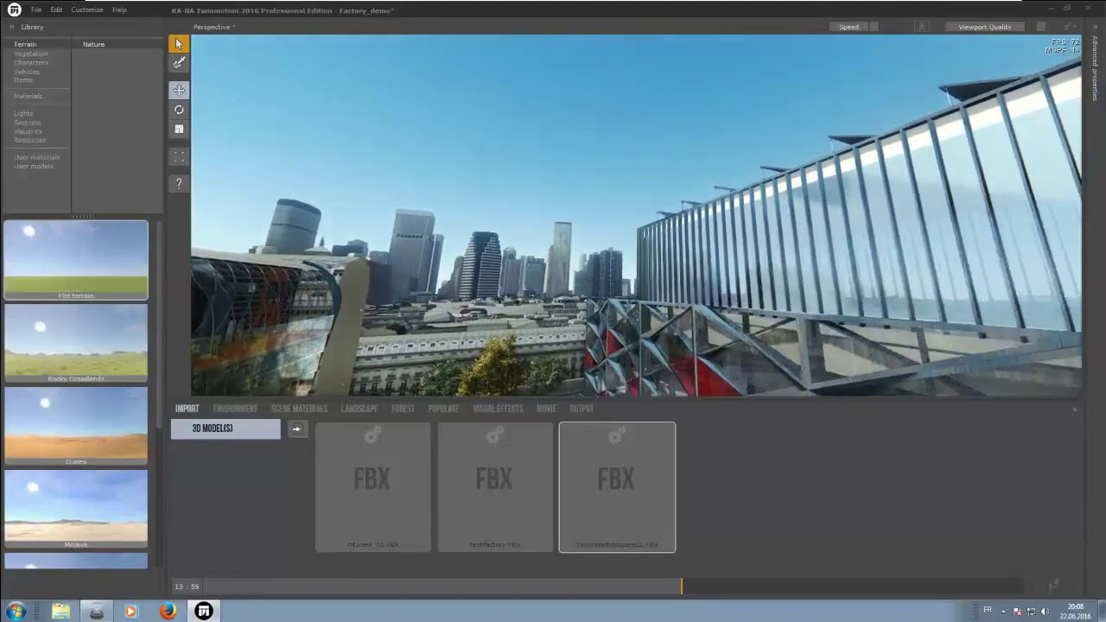
pyautogui.press('Up')
pyautogui.press('Up')
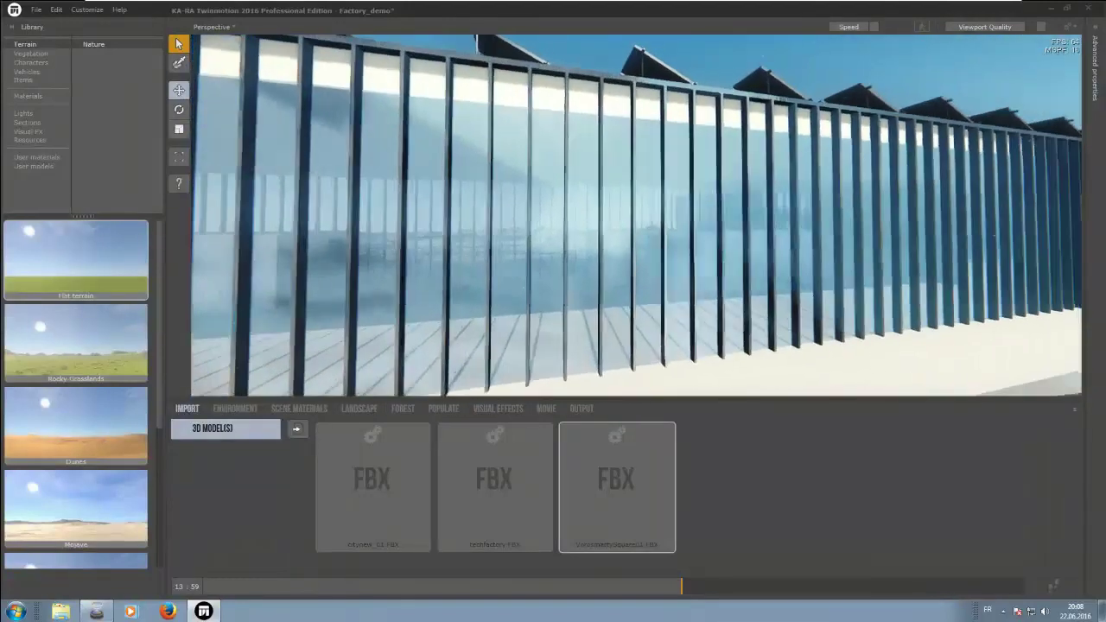
# - Walk along the top floor's corridor to examine its walls, window fins and bare floor
pyautogui.press('Up')
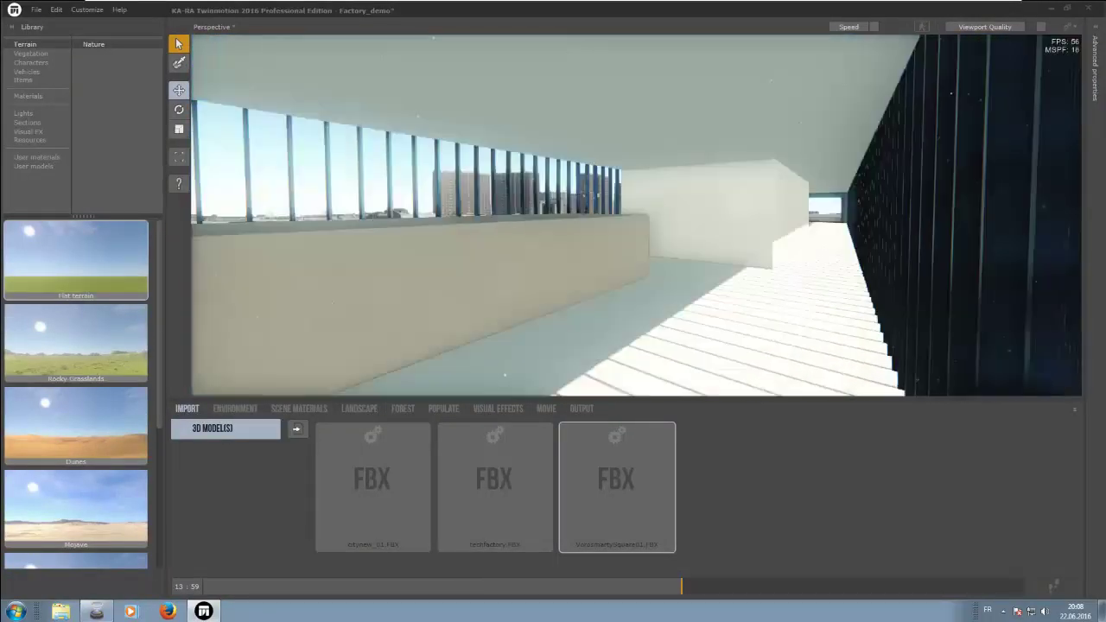
pyautogui.press('Up')
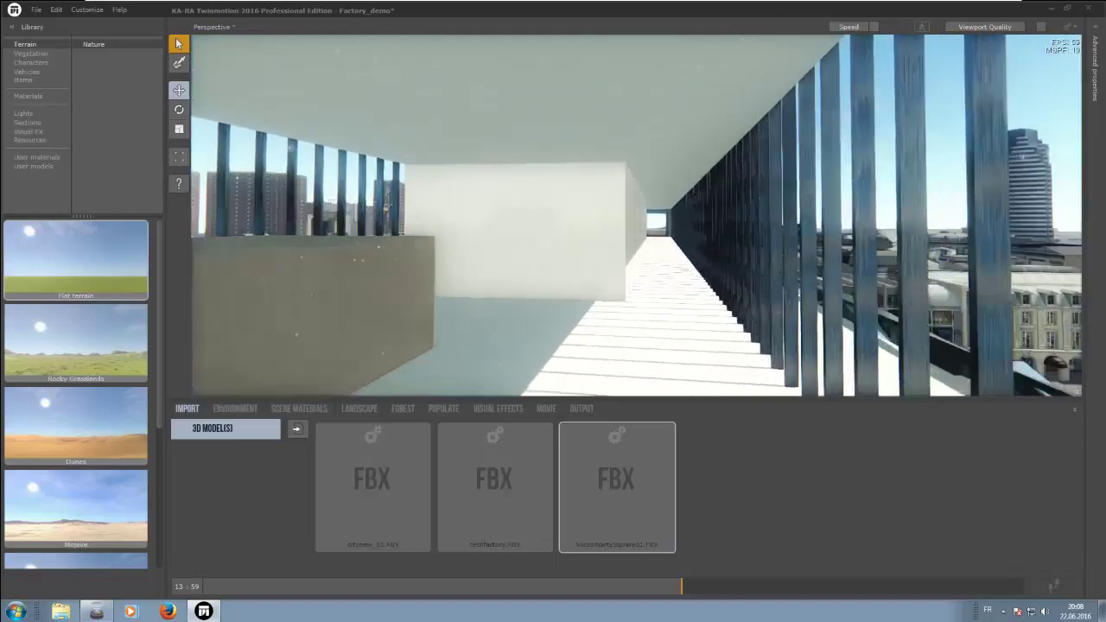
pyautogui.press('Up')
pyautogui.press('Right')
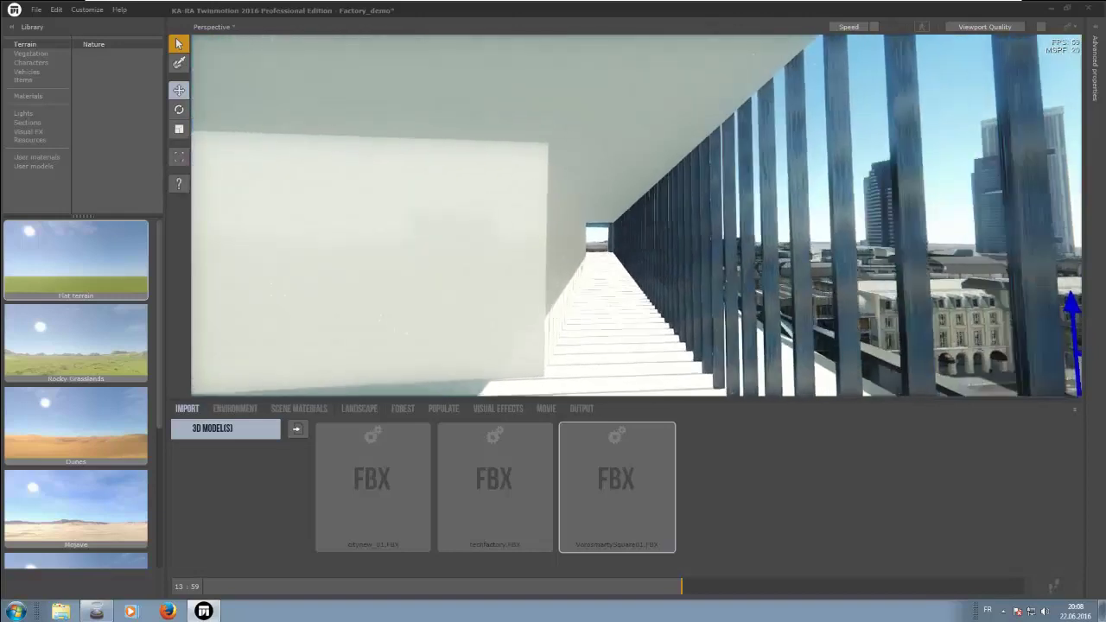
pyautogui.press('Up')
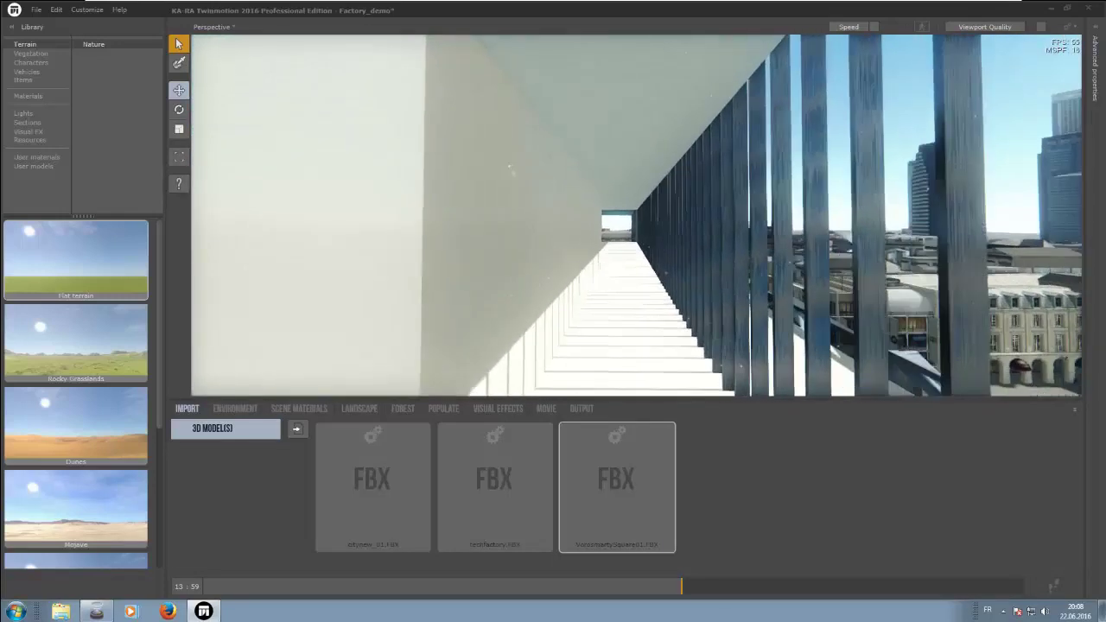
pyautogui.press('Up')
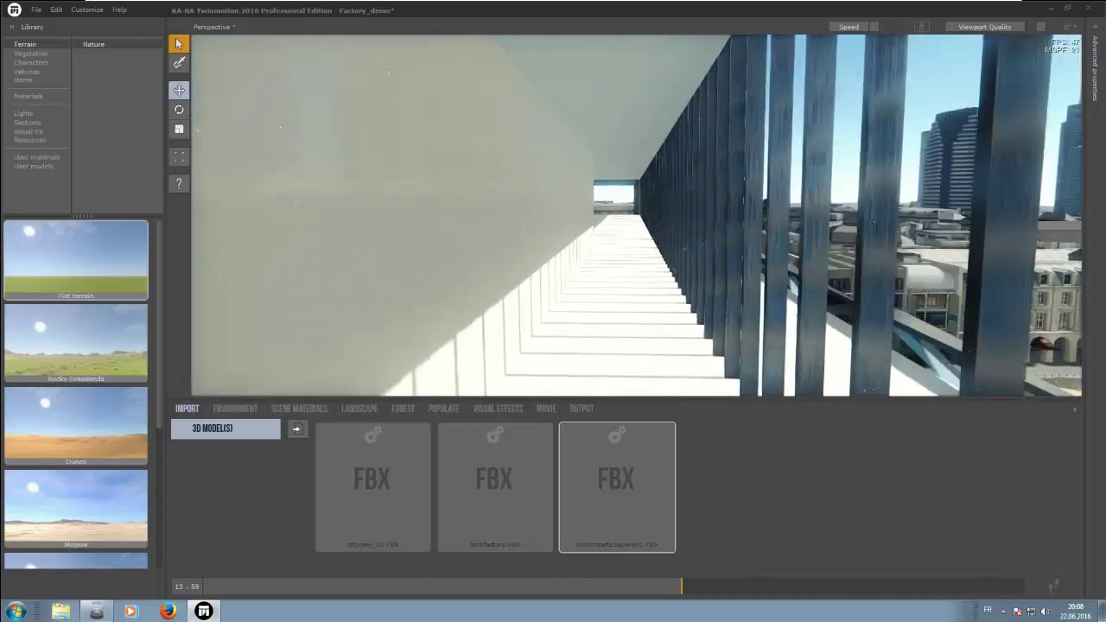
pyautogui.press('Up')
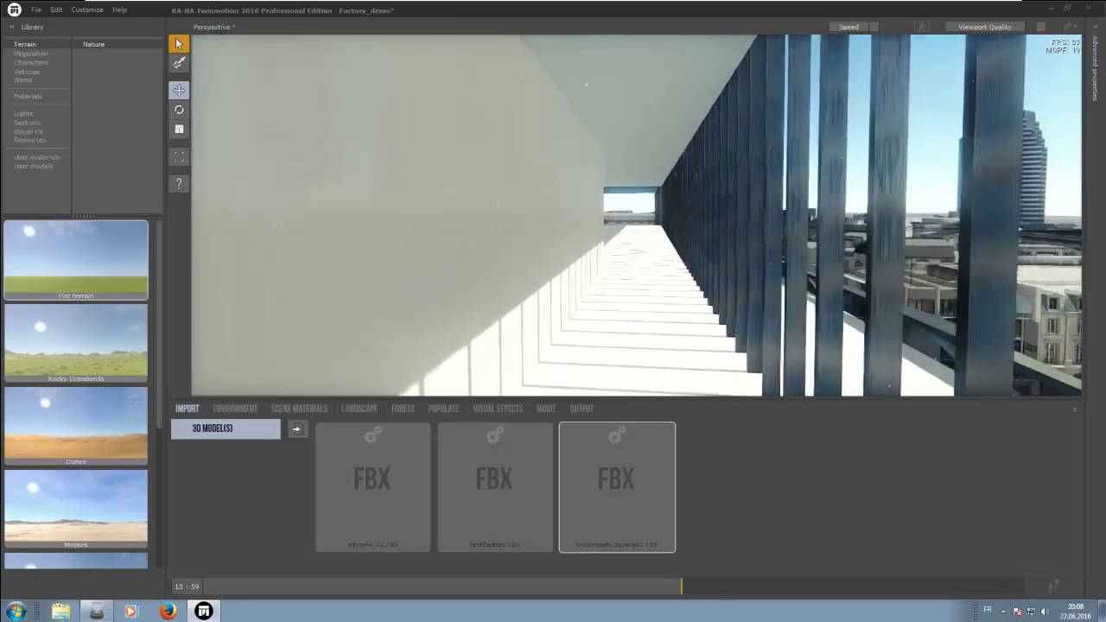
pyautogui.press('Up')
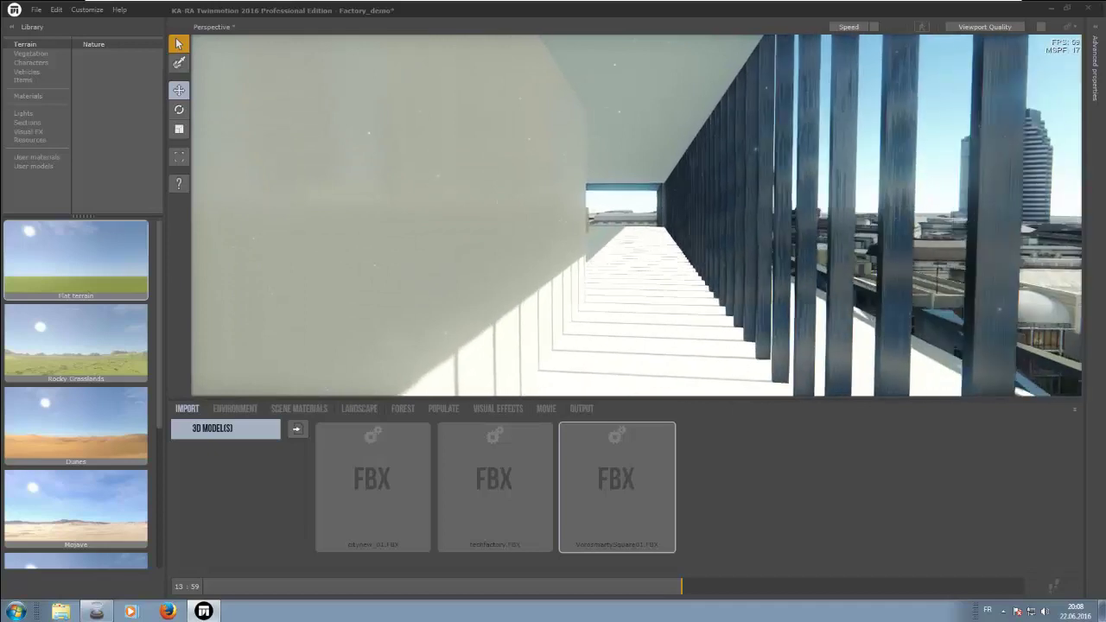
pyautogui.press('Up')
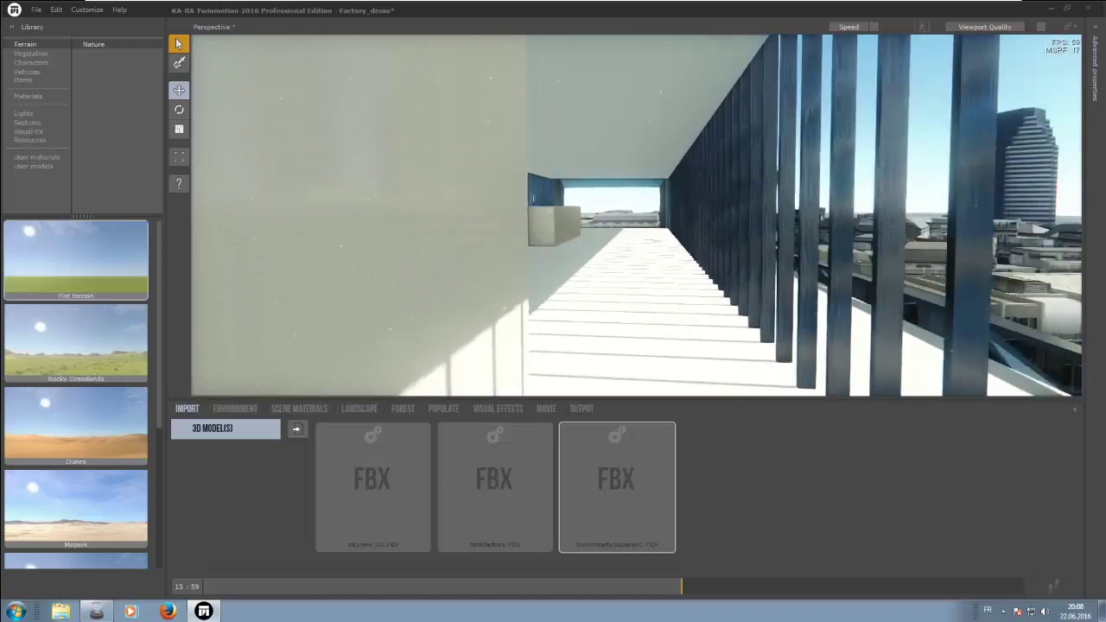
pyautogui.press('Up')
pyautogui.moveTo(467, 336); pyautogui.dragTo(381, 371, button='right')
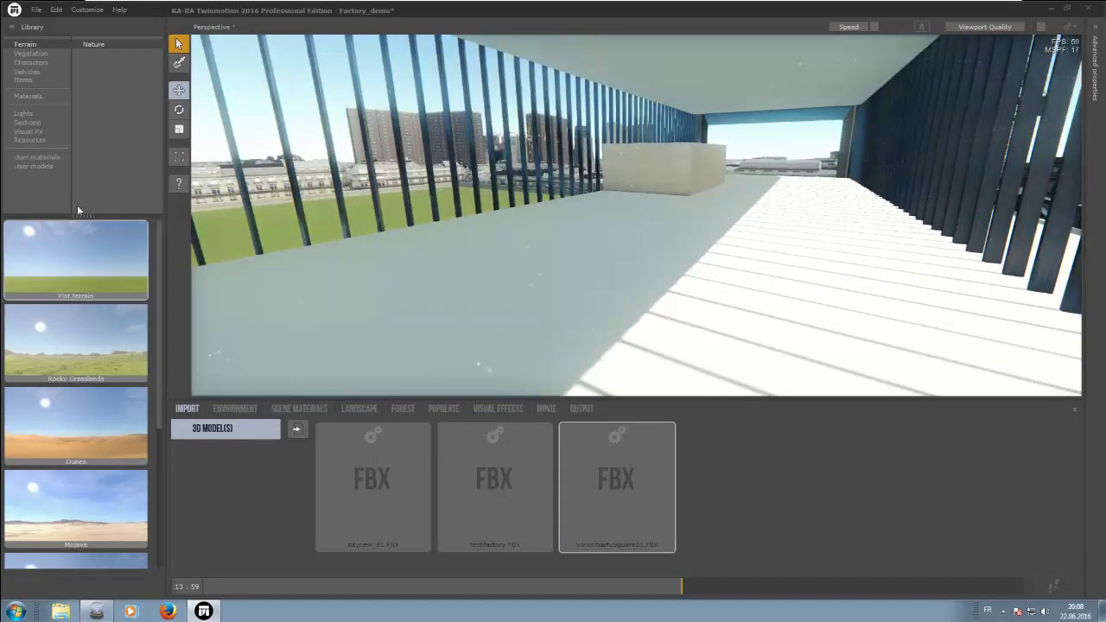
# - Cover the top-floor corridor's floor with the Wood cla 01 material and lower its reflection to 6 %
pyautogui.click(26, 97)
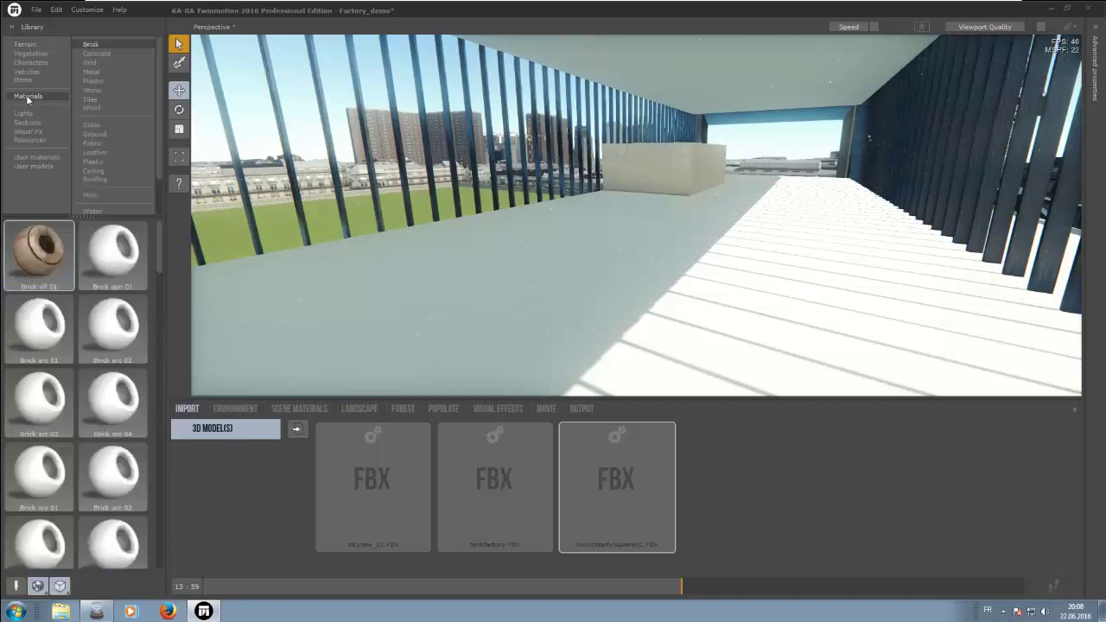
pyautogui.click(87, 108)
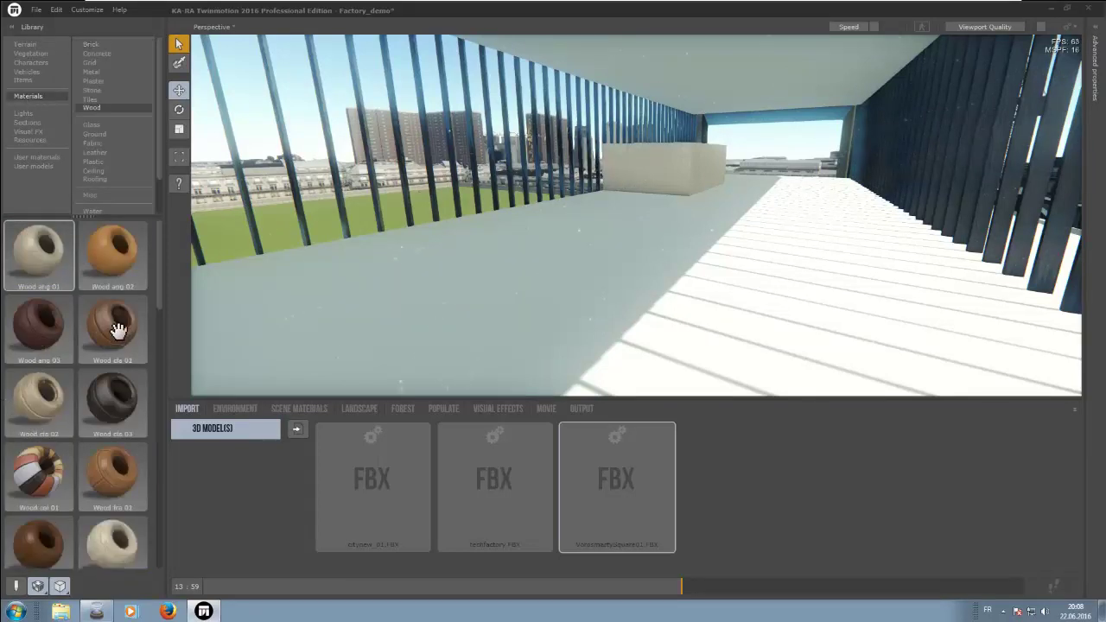
pyautogui.moveTo(116, 321); pyautogui.dragTo(565, 282)
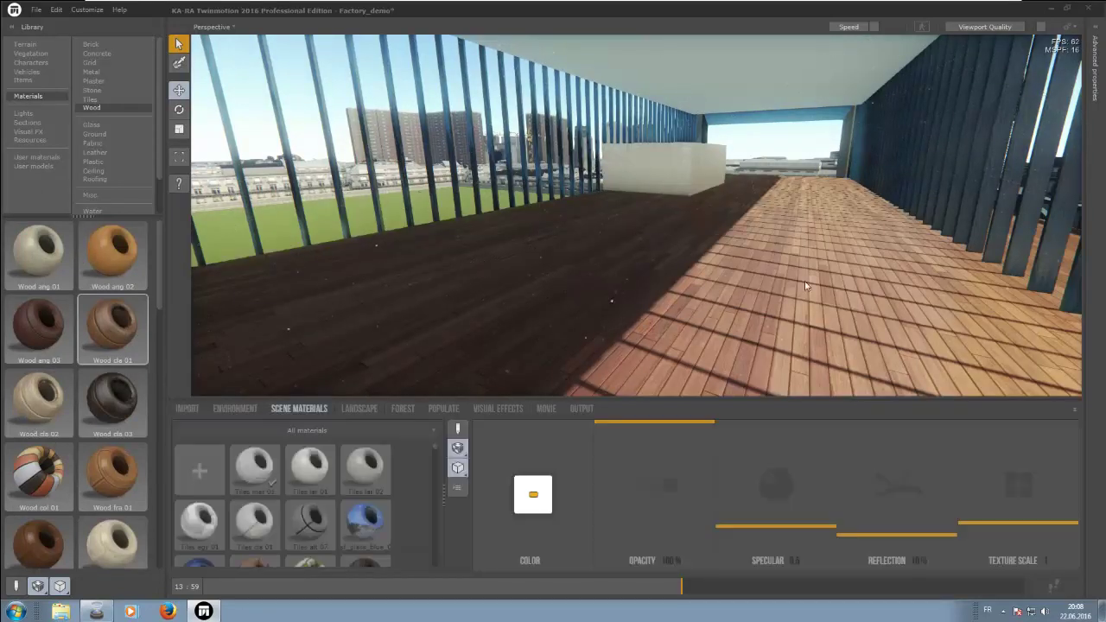
pyautogui.moveTo(743, 263); pyautogui.dragTo(769, 257, button='right')
pyautogui.moveTo(714, 265); pyautogui.dragTo(702, 266)
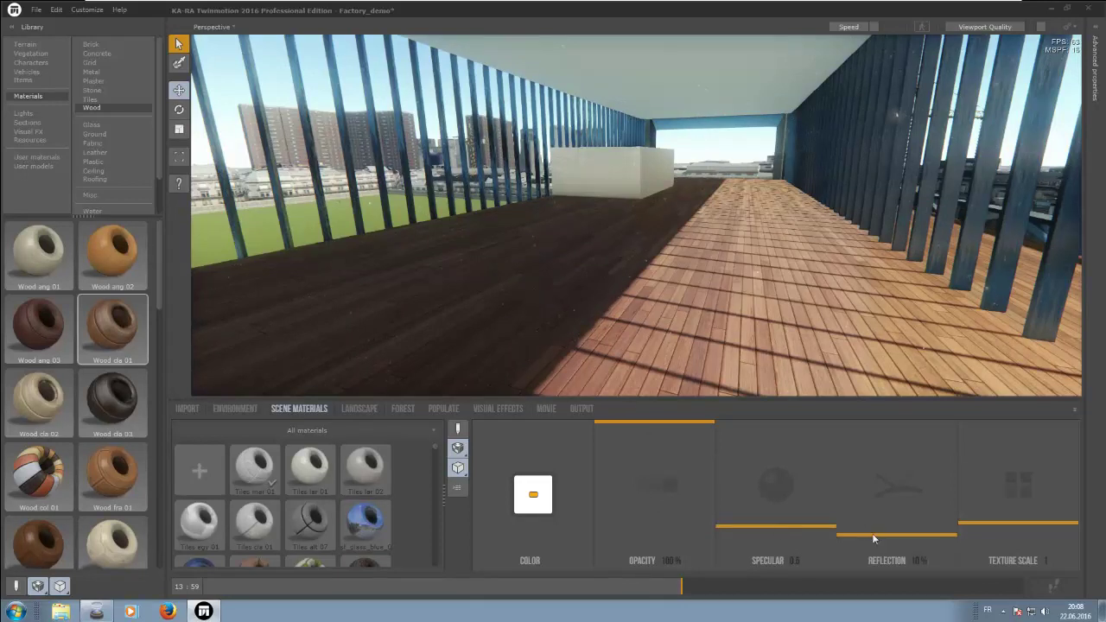
pyautogui.moveTo(871, 533)
pyautogui.mouseDown()
pyautogui.moveTo(870, 488)
pyautogui.moveTo(869, 543)
pyautogui.mouseUp()
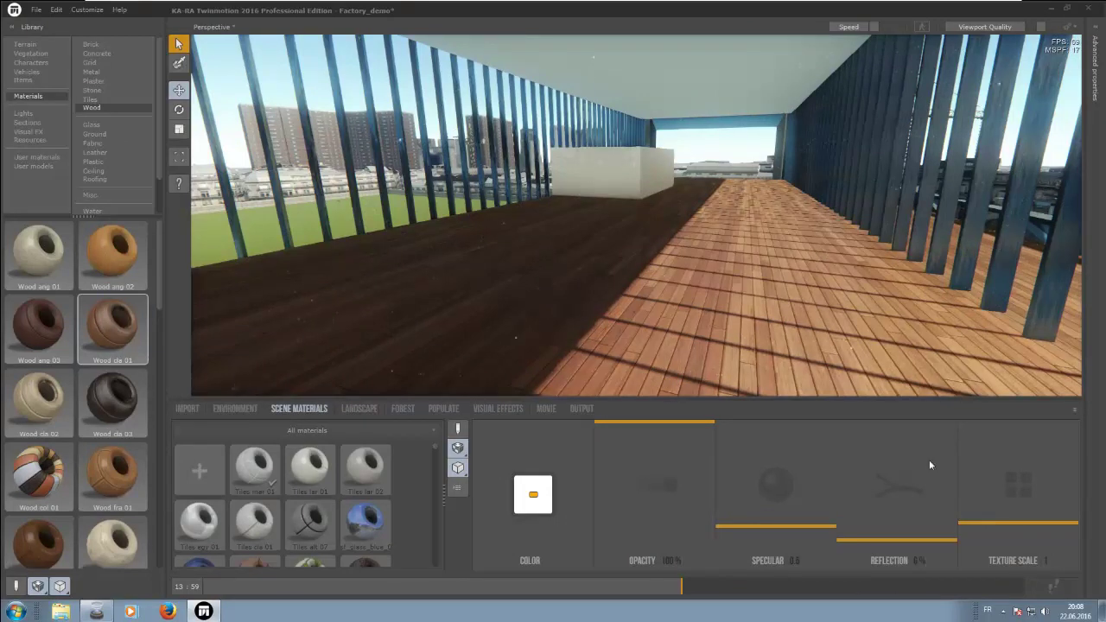
# - Fly out of the top floor and above the roof to overlook the open grass field
pyautogui.moveTo(639, 294); pyautogui.dragTo(484, 332, button='right')
pyautogui.press('Up')
pyautogui.press('Up')
pyautogui.moveTo(903, 304); pyautogui.dragTo(729, 276, button='right')
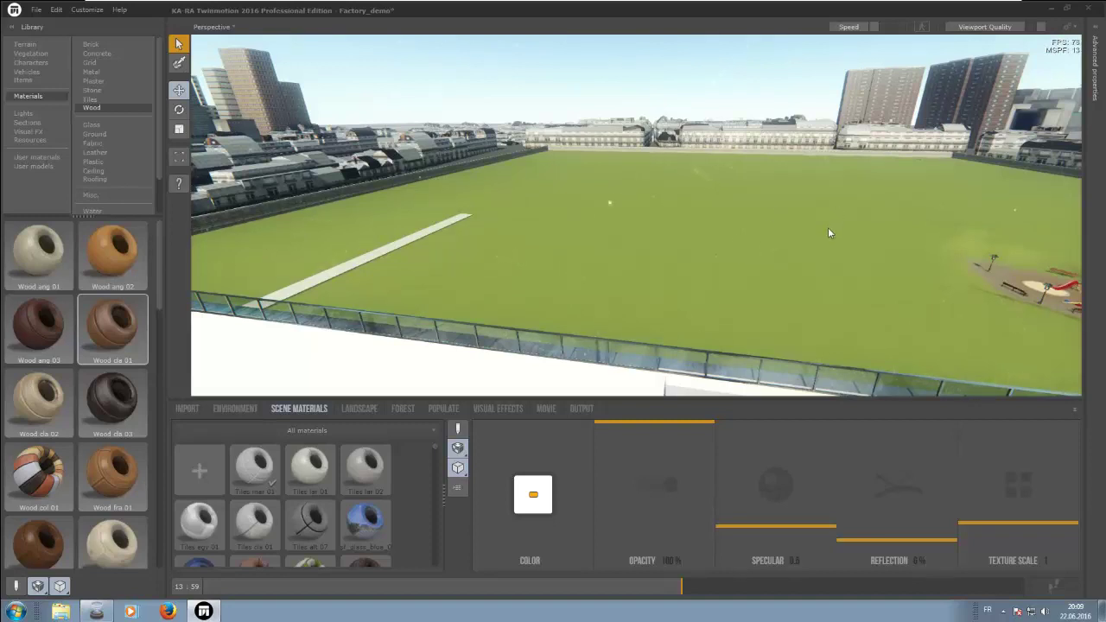
pyautogui.moveTo(855, 216); pyautogui.dragTo(910, 214, button='right')
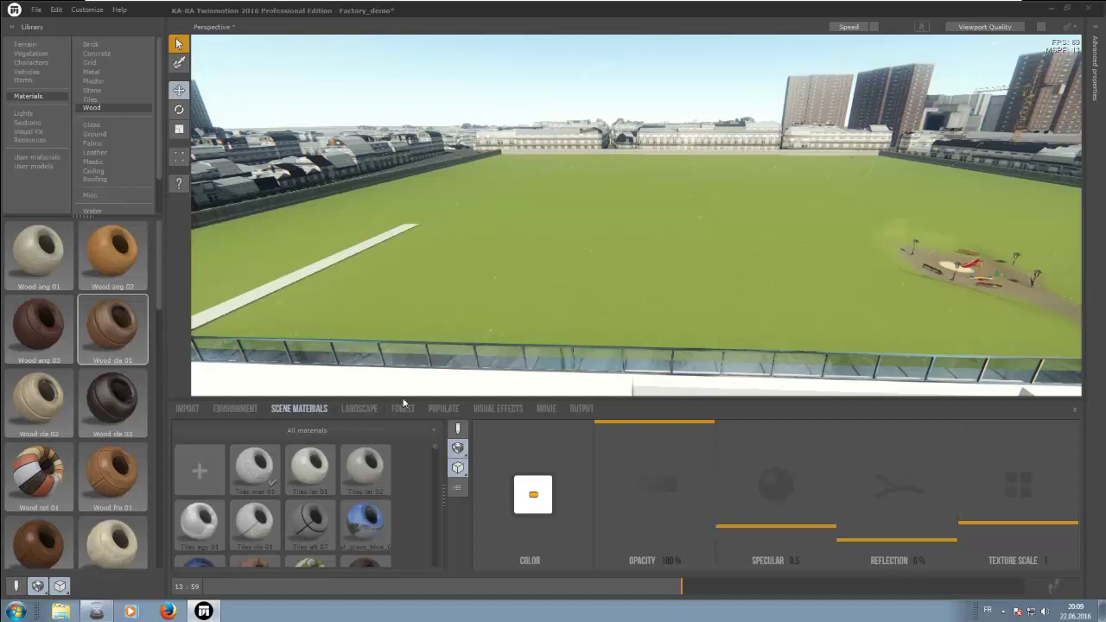
# - Browse the landscape terrain presets, from Flat terrain through Cold Valley to Height map and Point cloud & 3D mesh
pyautogui.click(357, 408)
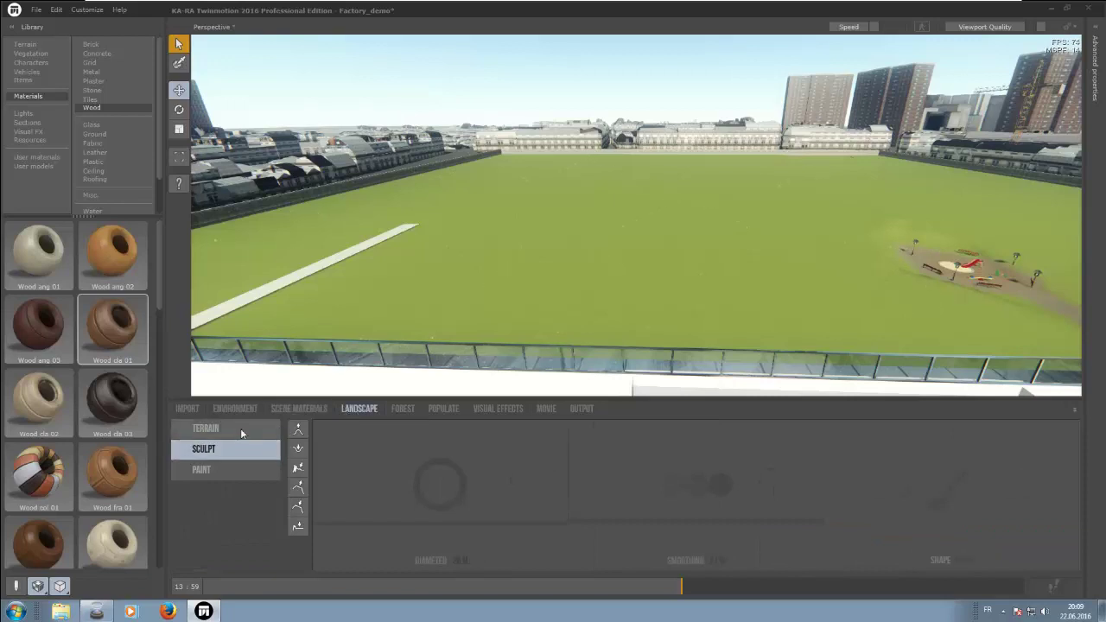
pyautogui.click(246, 430)
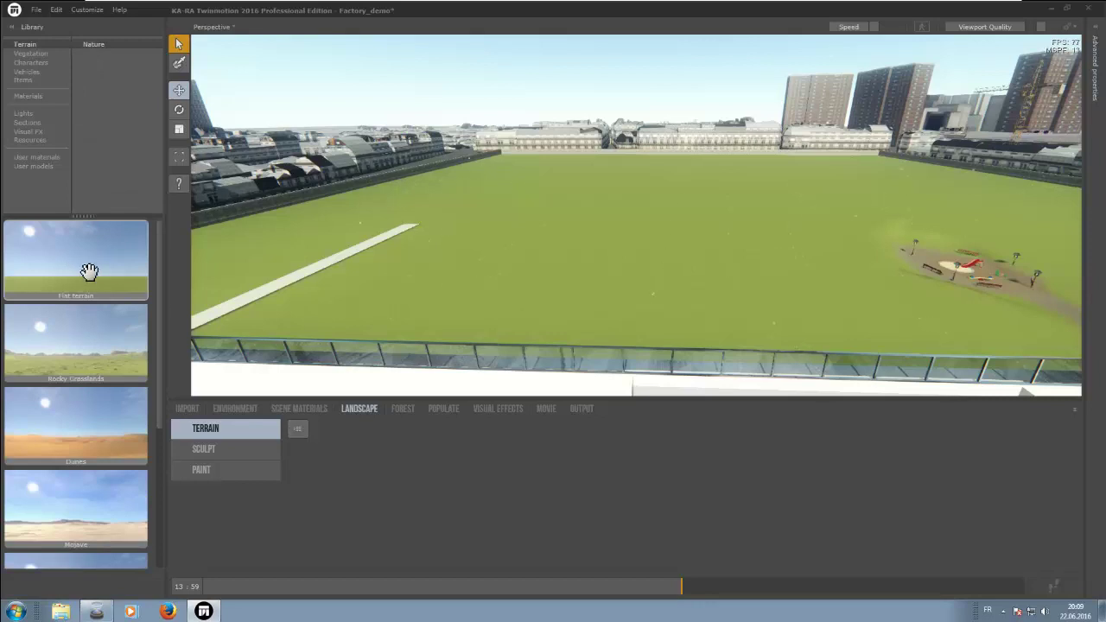
pyautogui.scroll(-3, 89, 276)
pyautogui.scroll(3, 90, 279)
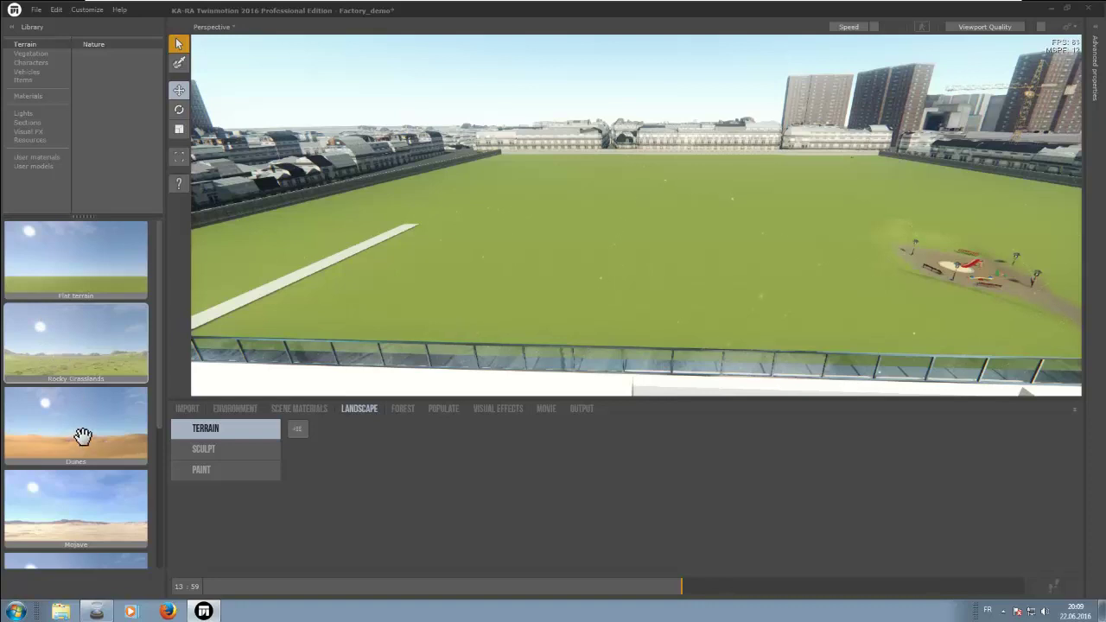
pyautogui.scroll(-1, 83, 432)
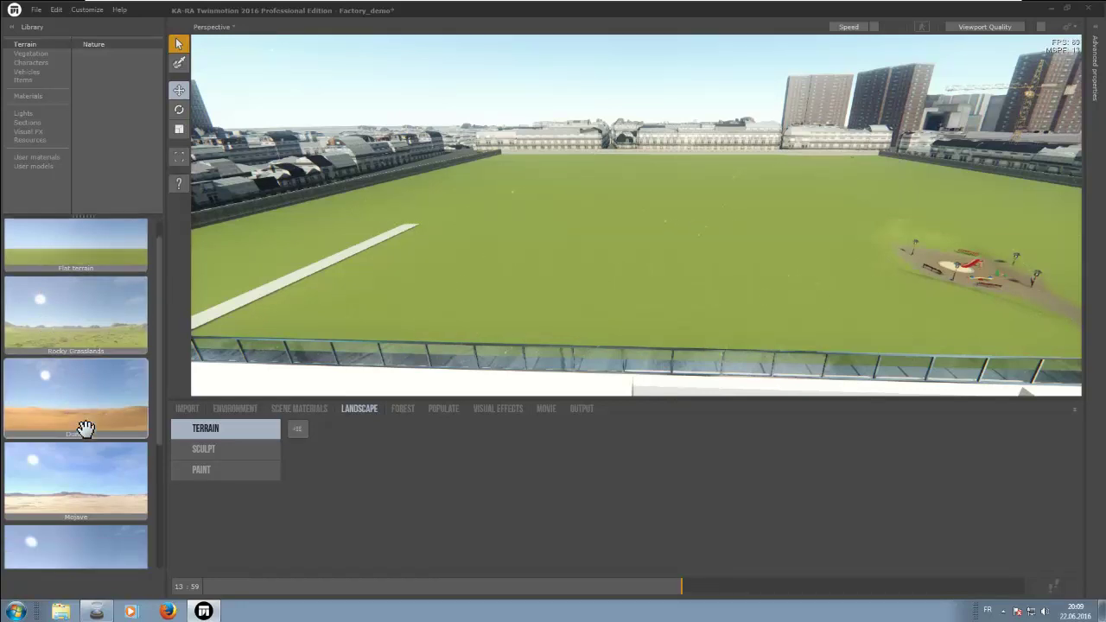
pyautogui.scroll(-1, 85, 431)
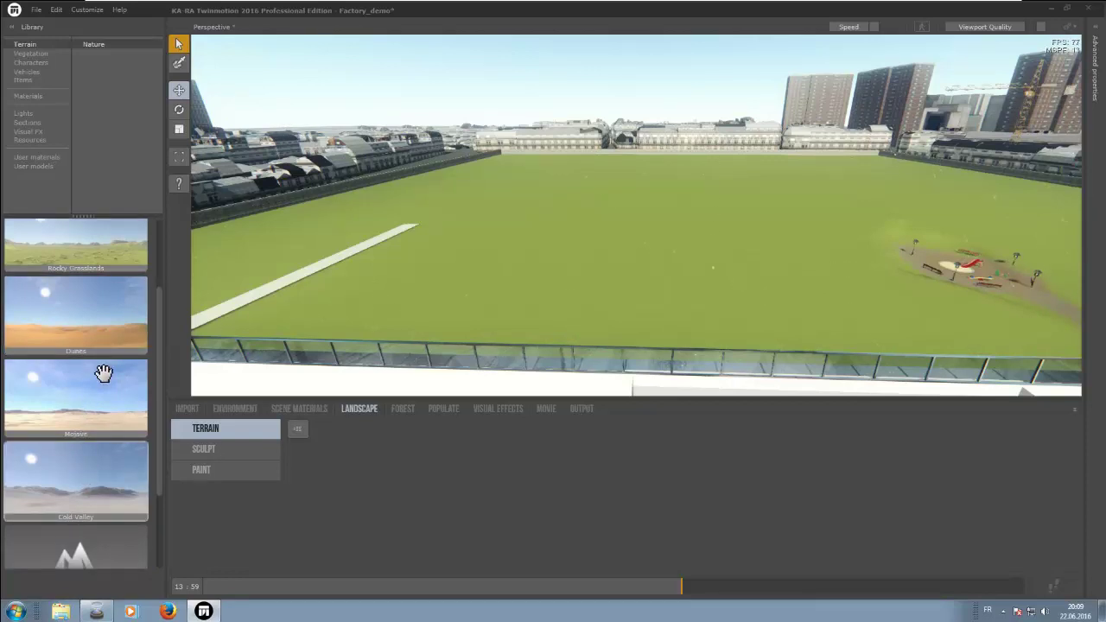
pyautogui.scroll(-2, 103, 374)
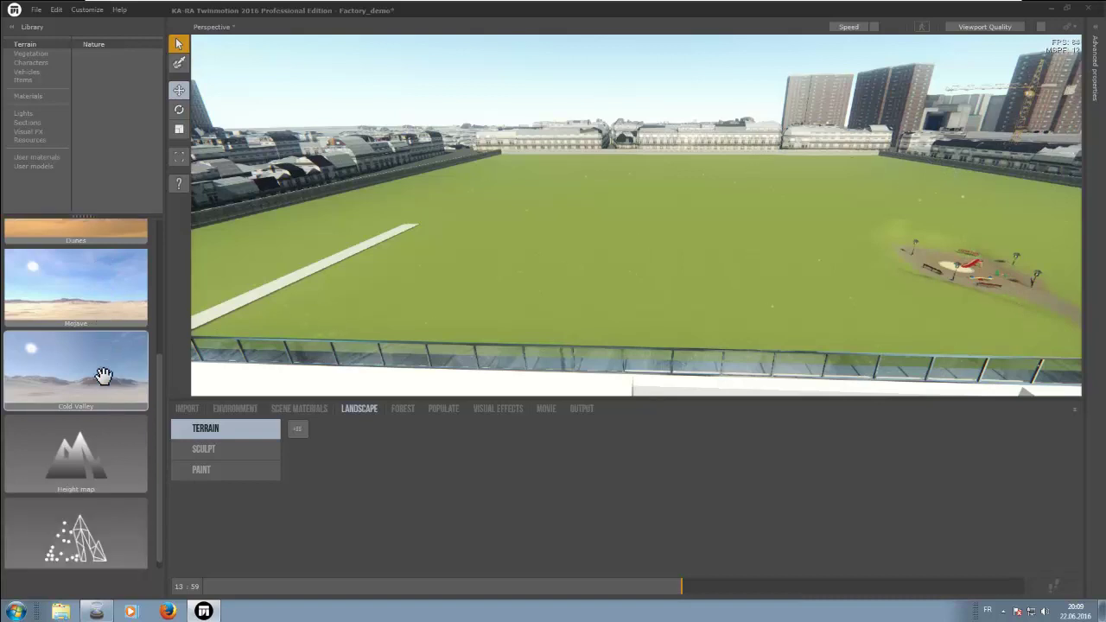
pyautogui.scroll(-1, 95, 377)
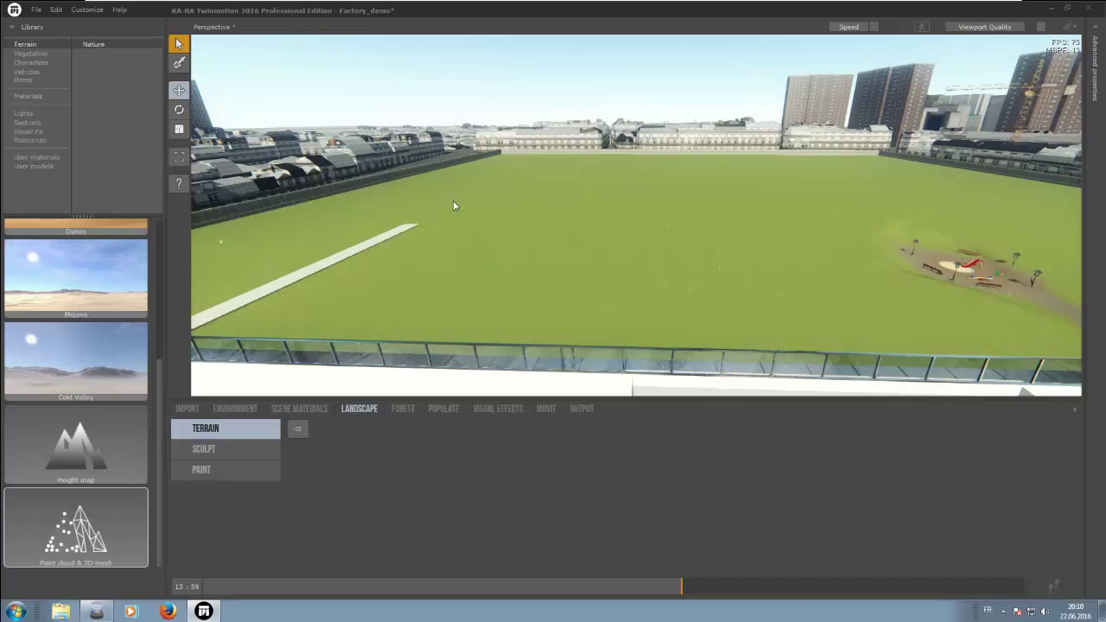
# - Raise several mounds on the open grass field with the 20 m circular sculpting brush
pyautogui.click(251, 450)
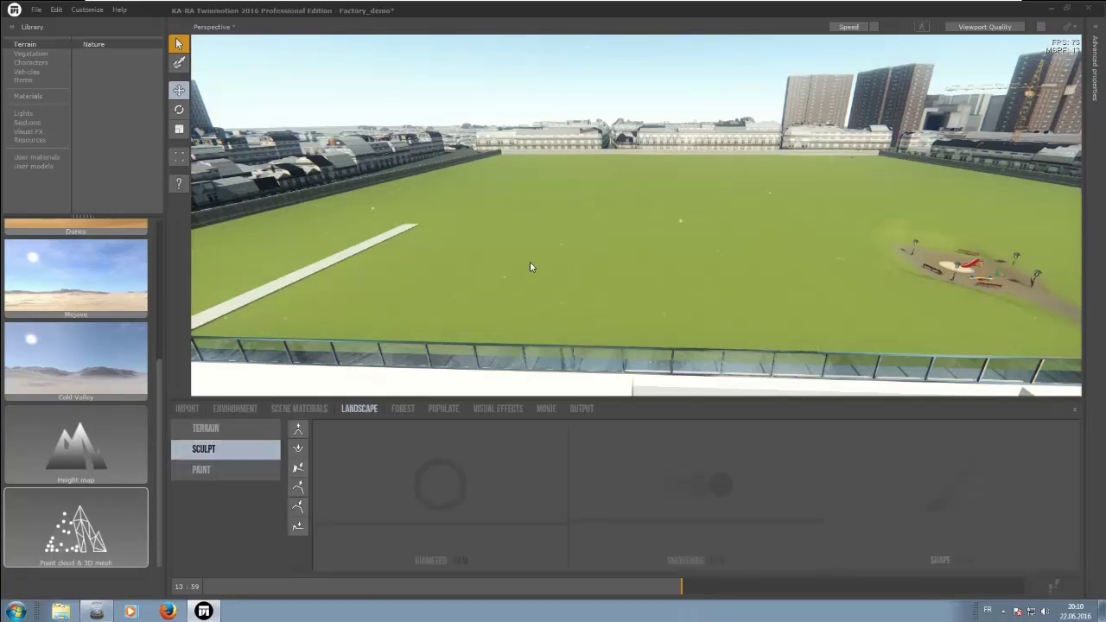
pyautogui.click(298, 431)
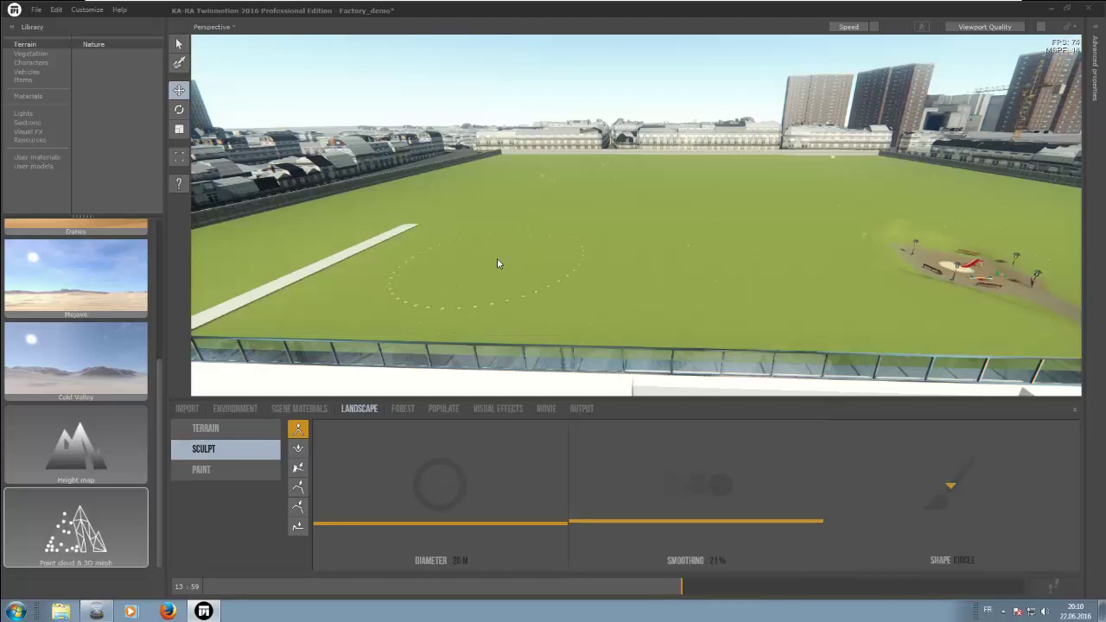
pyautogui.moveTo(498, 263)
pyautogui.mouseDown()
pyautogui.moveTo(448, 218)
pyautogui.moveTo(387, 233)
pyautogui.moveTo(333, 268)
pyautogui.moveTo(362, 265)
pyautogui.mouseUp()
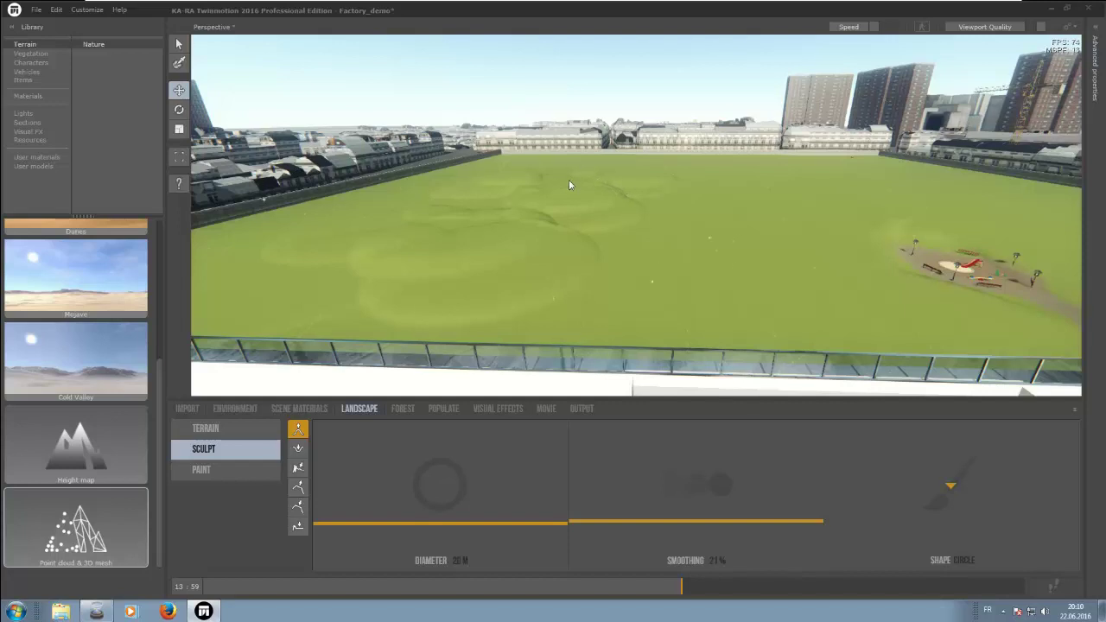
# - Rework the mounds on the field with the third sculpting brush, using a stronger smoothing setting
pyautogui.click(295, 451)
pyautogui.click(297, 467)
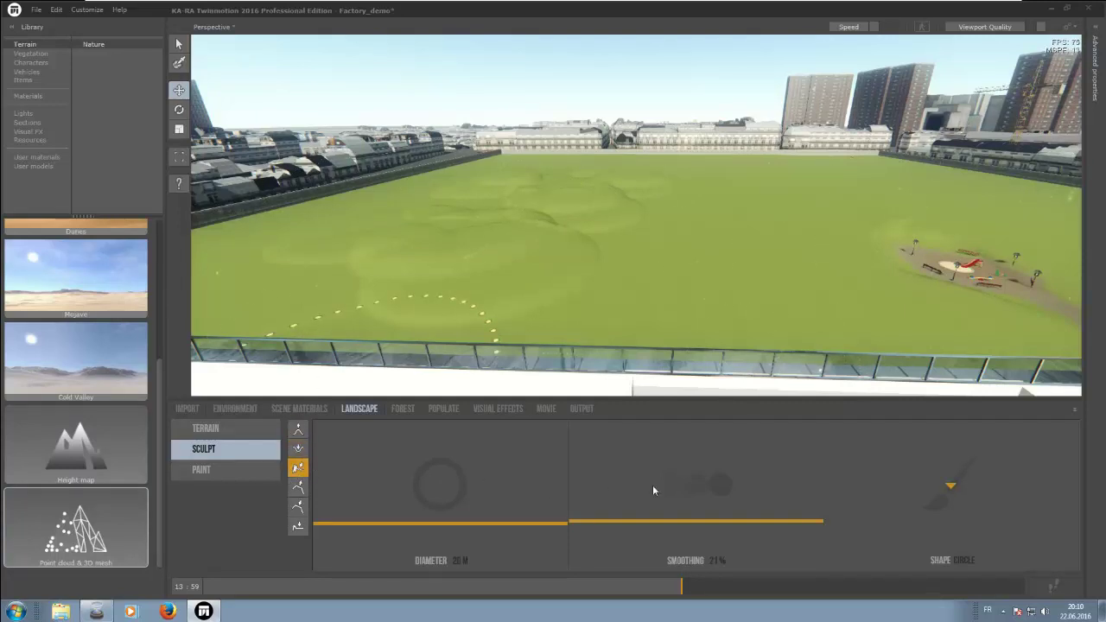
pyautogui.moveTo(652, 489); pyautogui.dragTo(657, 470)
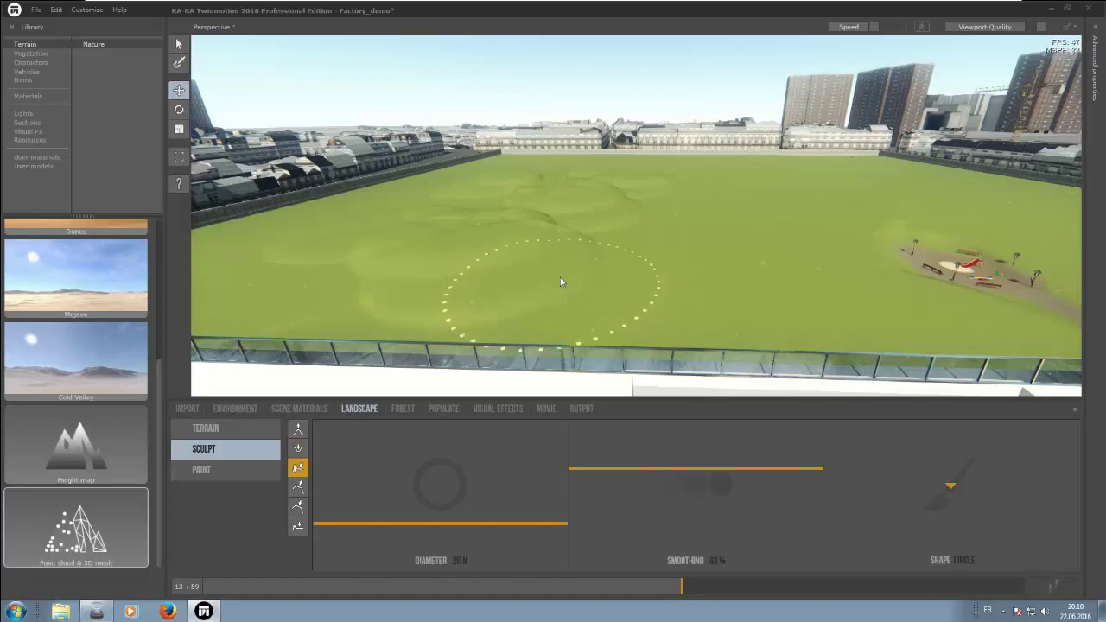
pyautogui.moveTo(559, 277)
pyautogui.mouseDown()
pyautogui.moveTo(470, 295)
pyautogui.moveTo(434, 270)
pyautogui.moveTo(404, 271)
pyautogui.moveTo(552, 222)
pyautogui.moveTo(466, 216)
pyautogui.moveTo(365, 252)
pyautogui.moveTo(354, 235)
pyautogui.moveTo(425, 202)
pyautogui.mouseUp()
pyautogui.moveTo(495, 212); pyautogui.dragTo(591, 210)
# - Start terrain painting and load the Grassy texture set into the paint palette
pyautogui.click(249, 477)
pyautogui.moveTo(648, 260)
pyautogui.mouseDown(button='right')
pyautogui.moveTo(553, 246)
pyautogui.moveTo(604, 248)
pyautogui.mouseUp(button='right')
pyautogui.press('d')
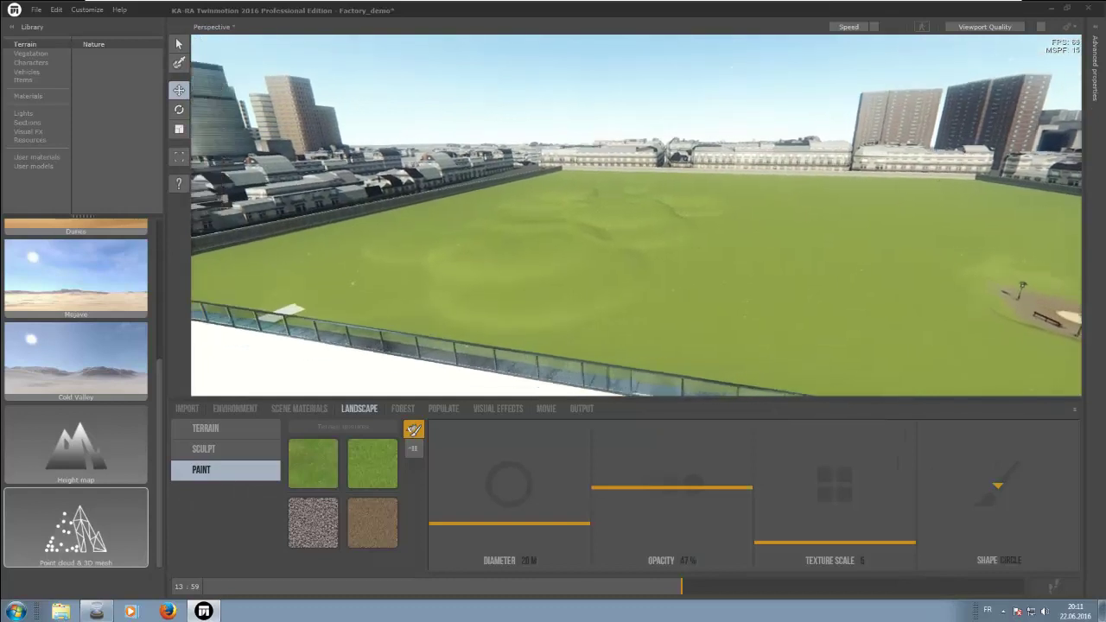
pyautogui.moveTo(636, 216); pyautogui.dragTo(596, 205, button='right')
pyautogui.moveTo(642, 243); pyautogui.dragTo(618, 295, button='right')
pyautogui.press('Up')
pyautogui.press('Up')
pyautogui.moveTo(634, 186); pyautogui.dragTo(634, 224, button='right')
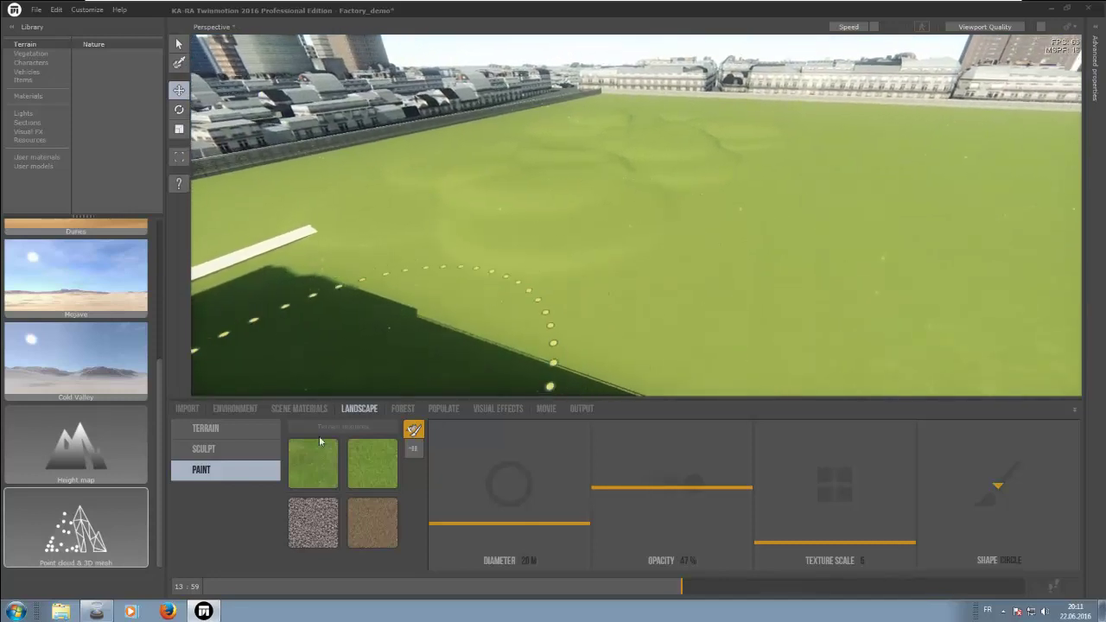
pyautogui.click(414, 449)
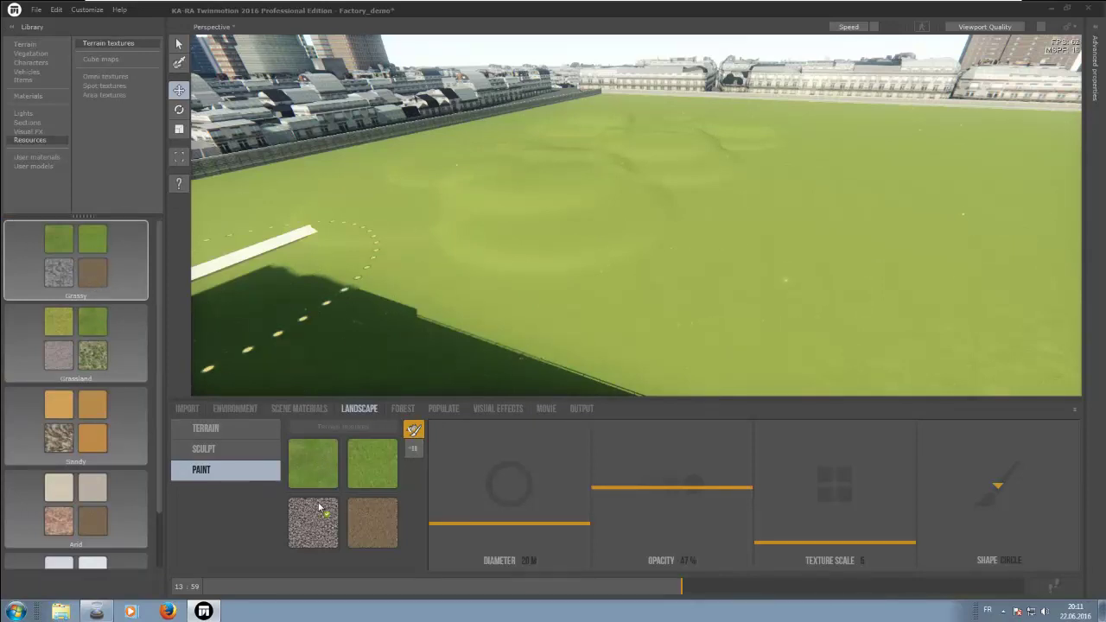
pyautogui.moveTo(321, 507); pyautogui.dragTo(320, 507)
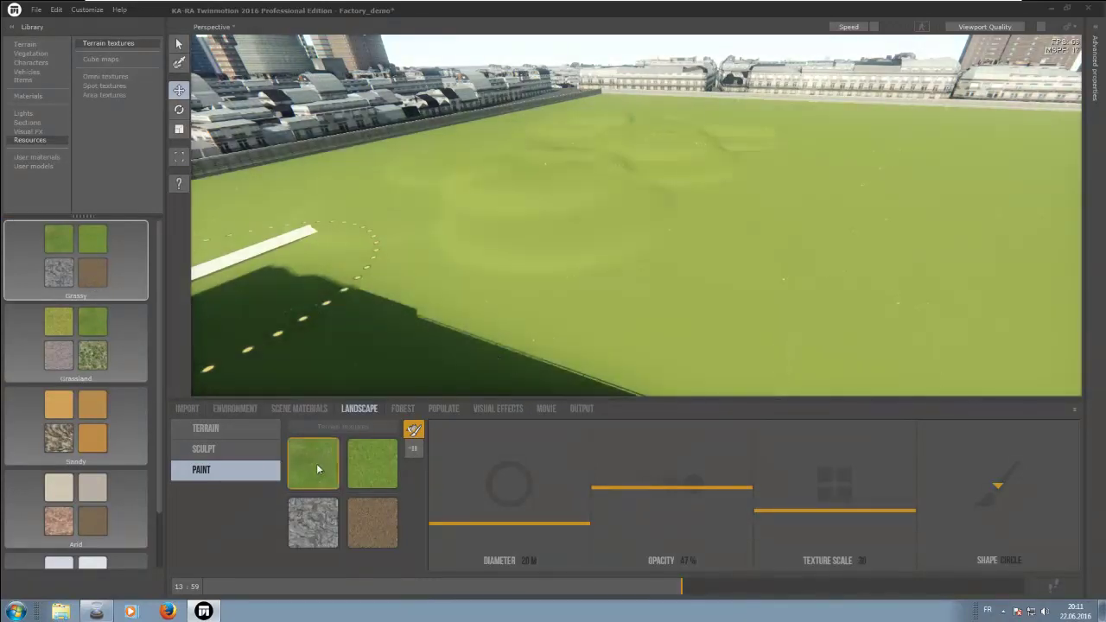
# - Review the other terrain texture sets, then give the paint brush a 7 m diameter and the Splotch shape
pyautogui.scroll(-3, 142, 324)
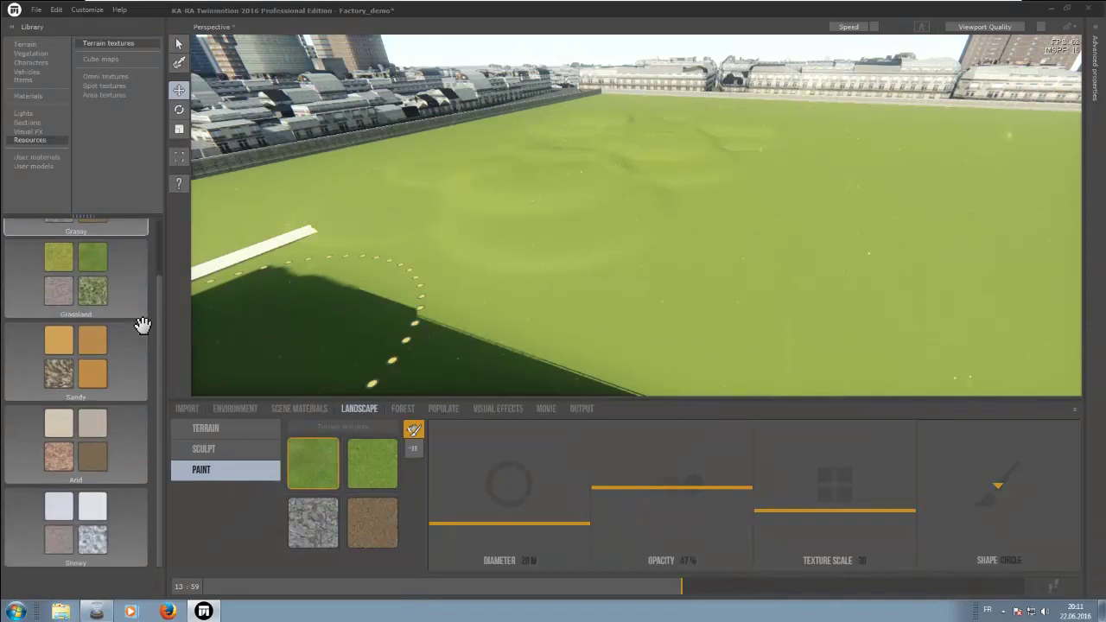
pyautogui.scroll(2, 125, 348)
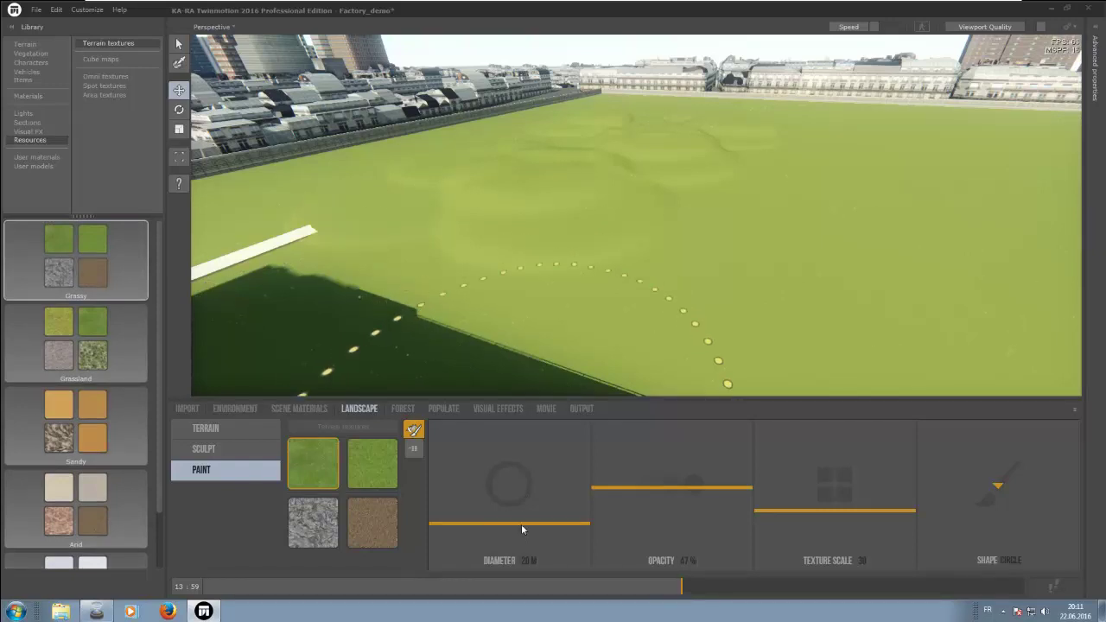
pyautogui.moveTo(520, 524); pyautogui.dragTo(520, 540)
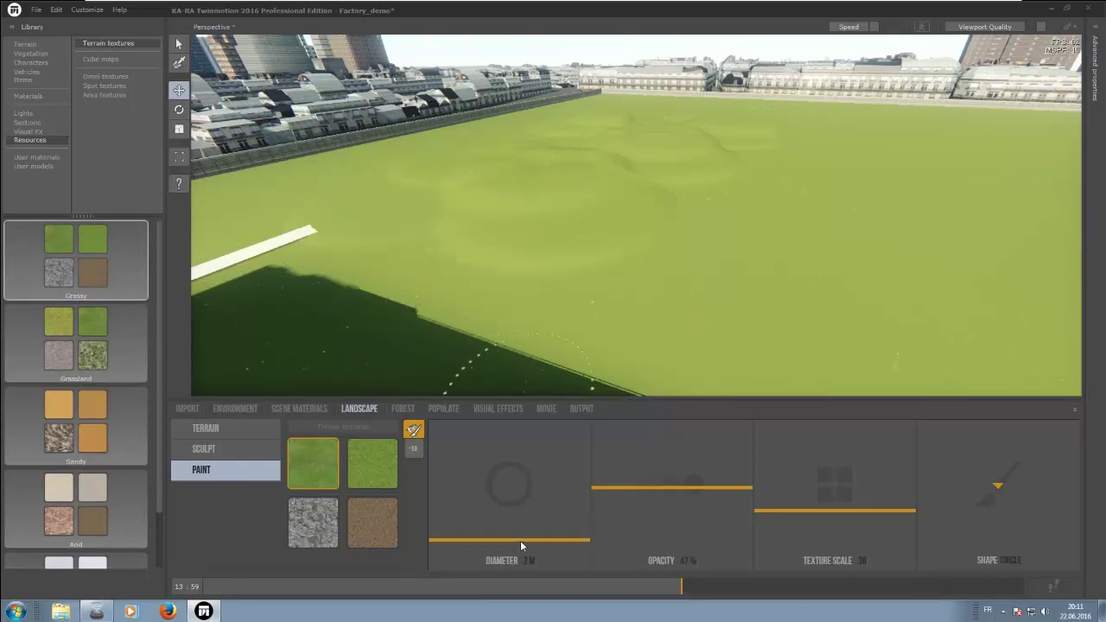
pyautogui.click(994, 489)
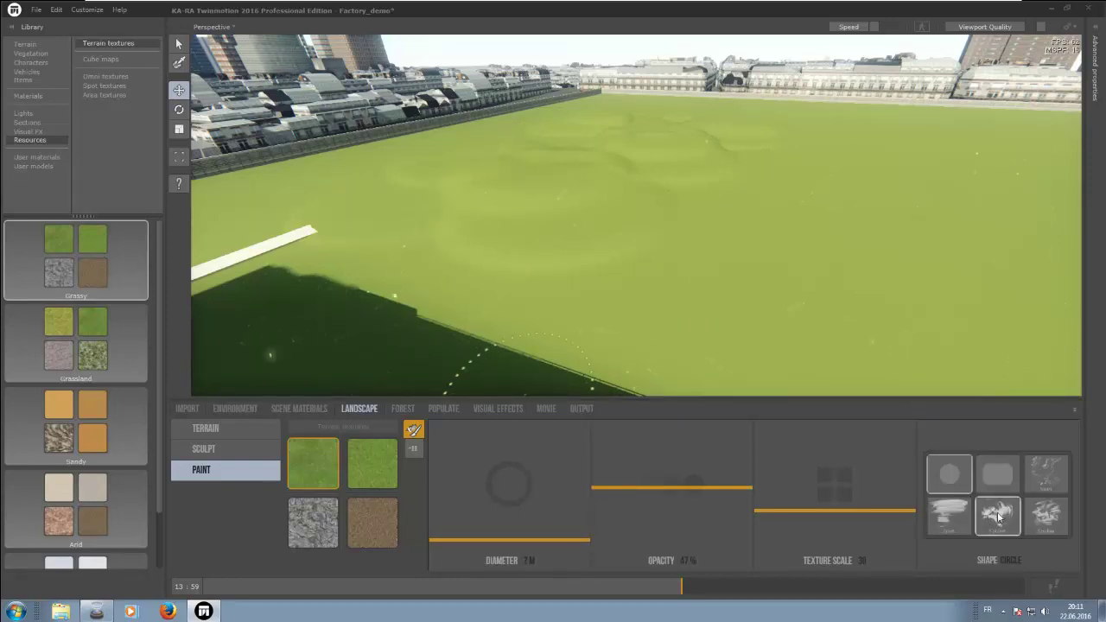
pyautogui.click(998, 516)
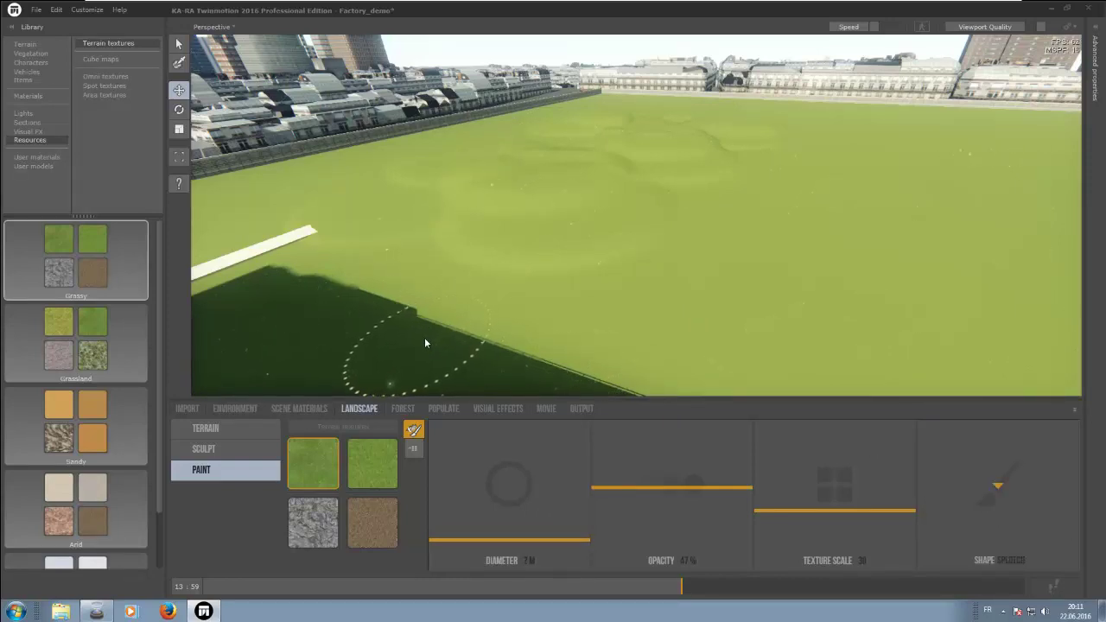
# - Paint an irregular patch of grey rock texture on the grass beside the building's shadow
pyautogui.click(309, 520)
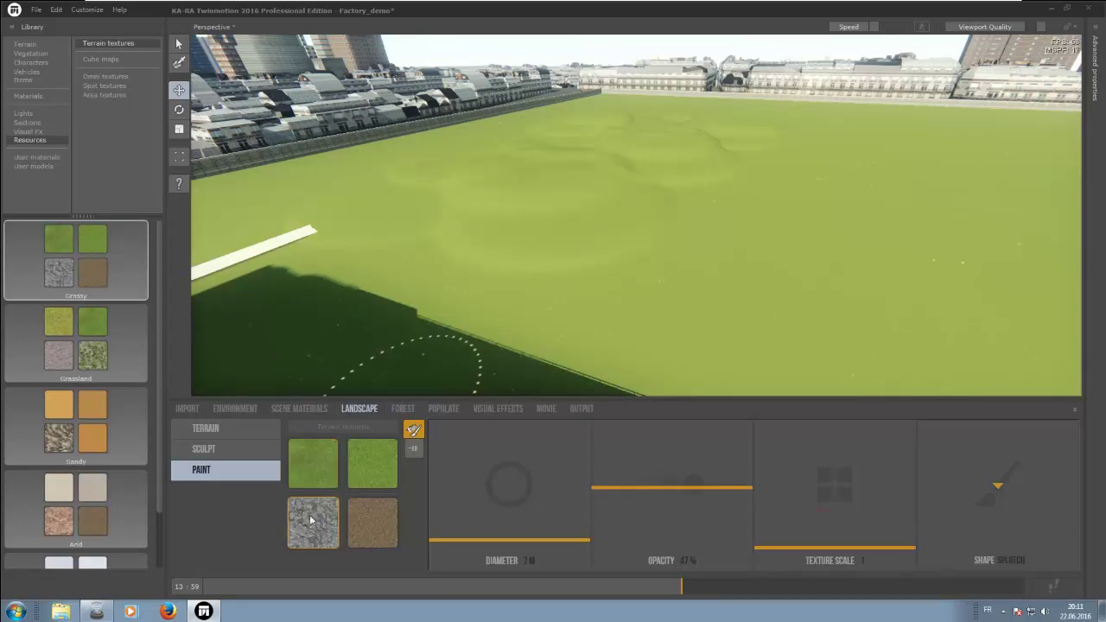
pyautogui.moveTo(423, 302)
pyautogui.mouseDown()
pyautogui.moveTo(447, 274)
pyautogui.moveTo(510, 309)
pyautogui.moveTo(449, 273)
pyautogui.mouseUp()
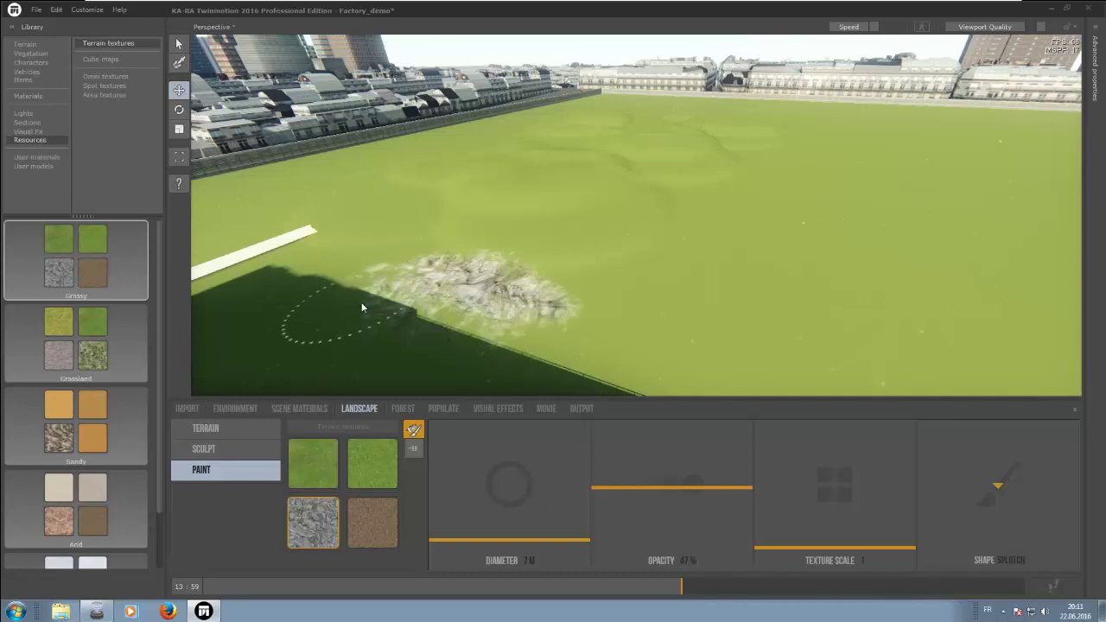
pyautogui.moveTo(388, 247); pyautogui.dragTo(389, 259)
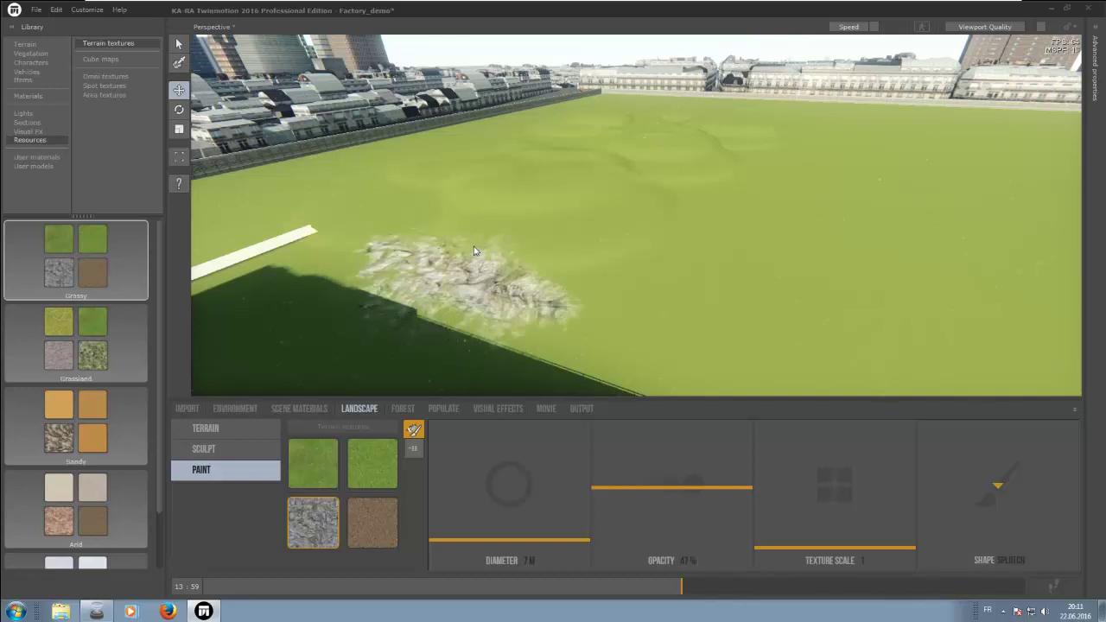
# - Lower the paint opacity to 24 % and add light strokes of brown soil and grey rock around the rock patch
pyautogui.click(386, 540)
pyautogui.moveTo(727, 487); pyautogui.dragTo(726, 518)
pyautogui.moveTo(448, 328); pyautogui.dragTo(373, 283)
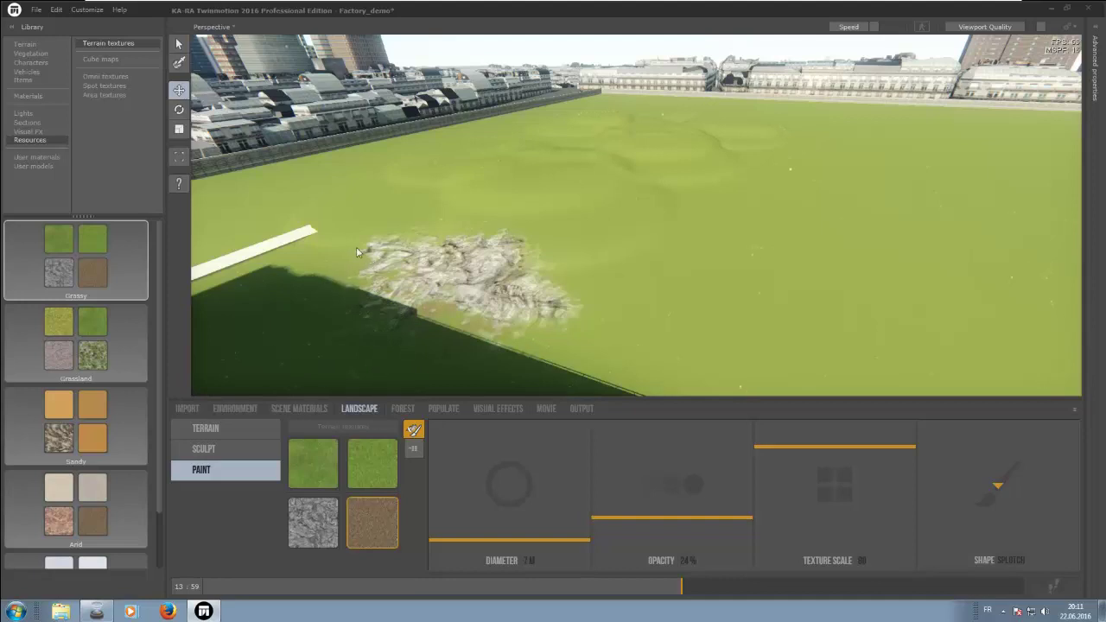
pyautogui.click(314, 522)
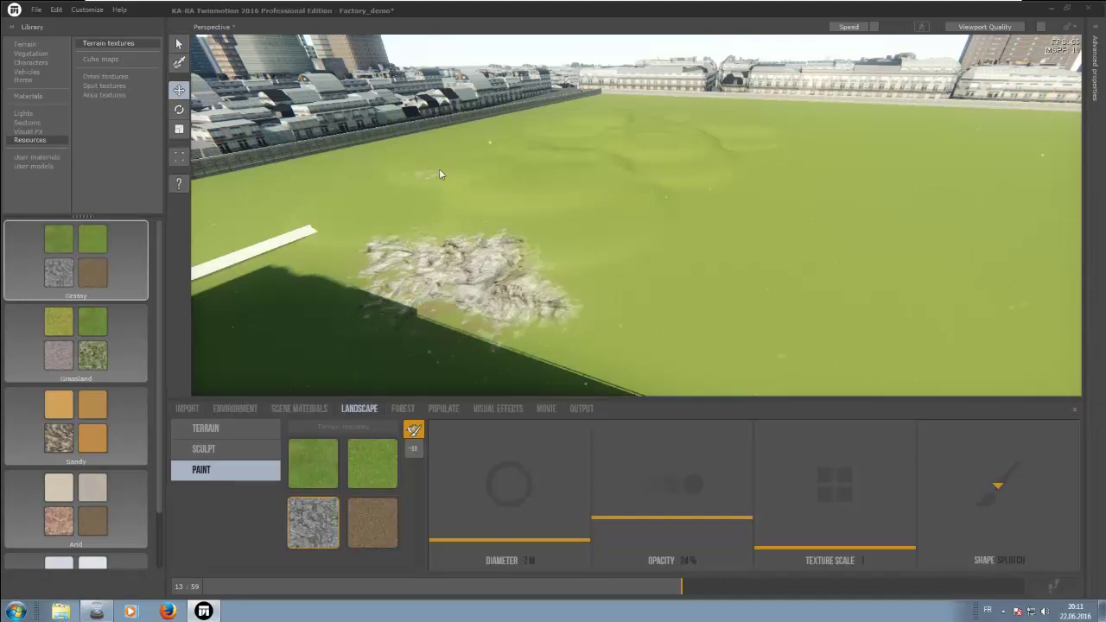
pyautogui.moveTo(489, 226); pyautogui.dragTo(239, 62, button='right')
# - Place an American elm 01 tree from the urban vegetation on the grass beyond the painted rock patch
pyautogui.click(31, 53)
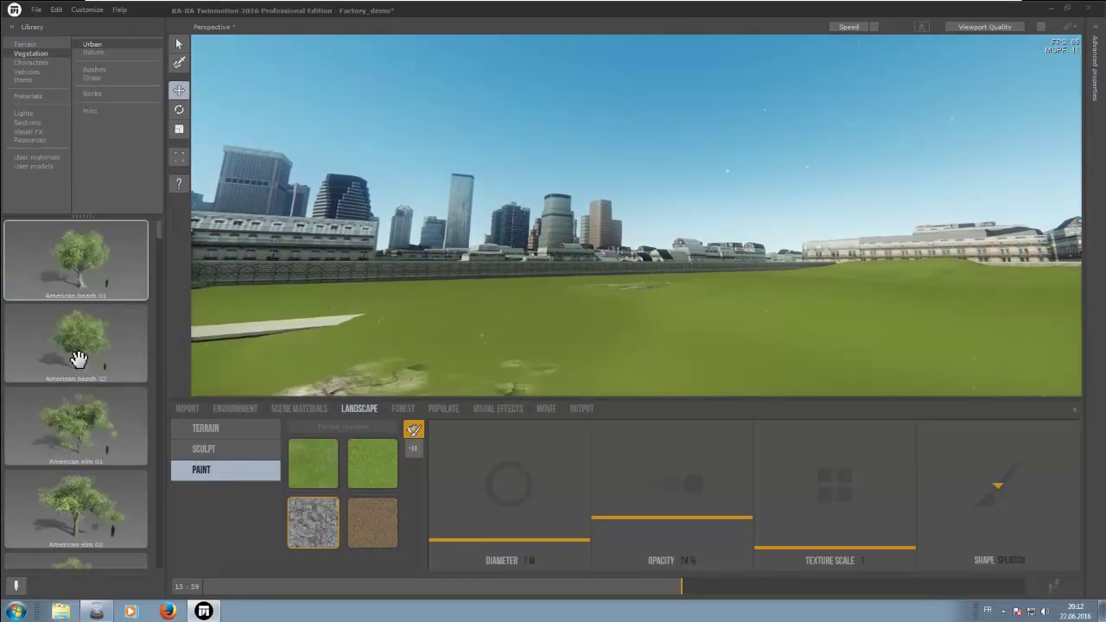
pyautogui.click(83, 436)
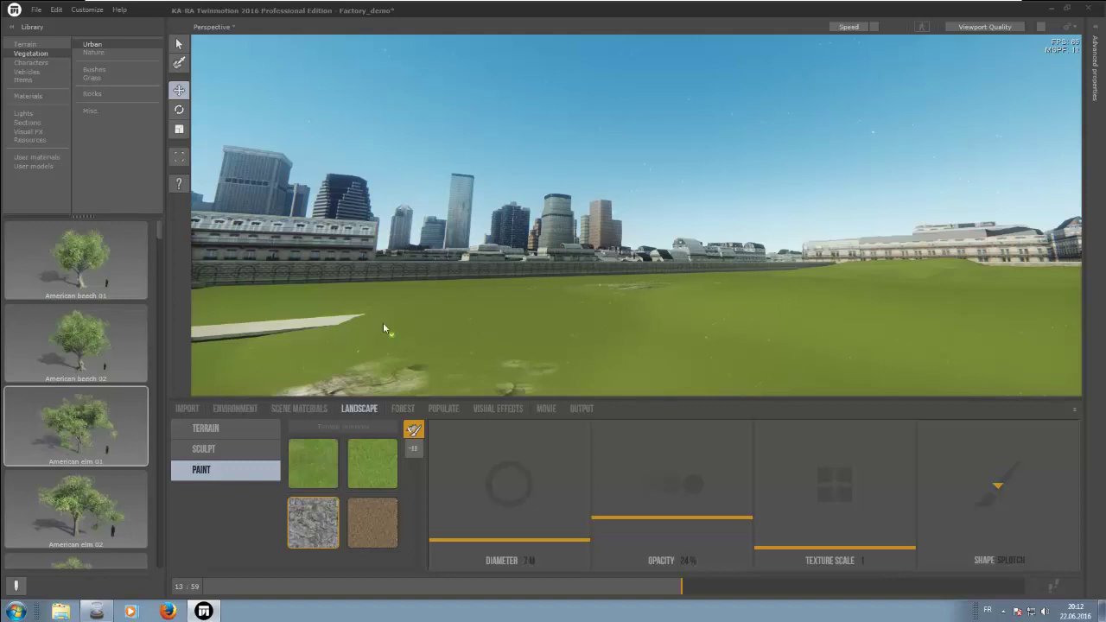
pyautogui.click(413, 358)
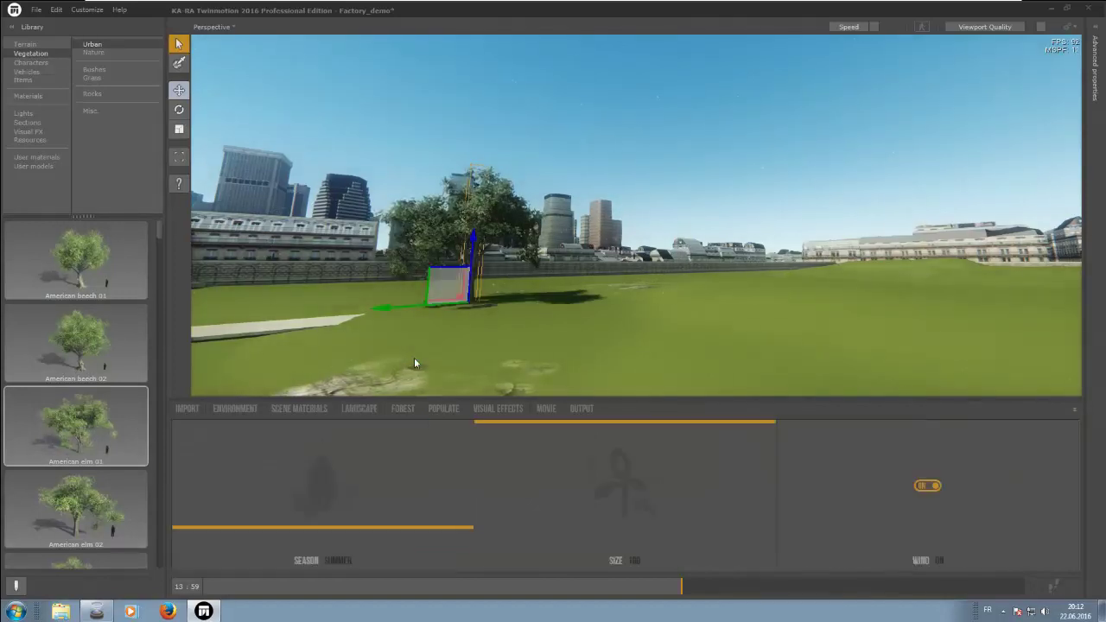
pyautogui.click(178, 158)
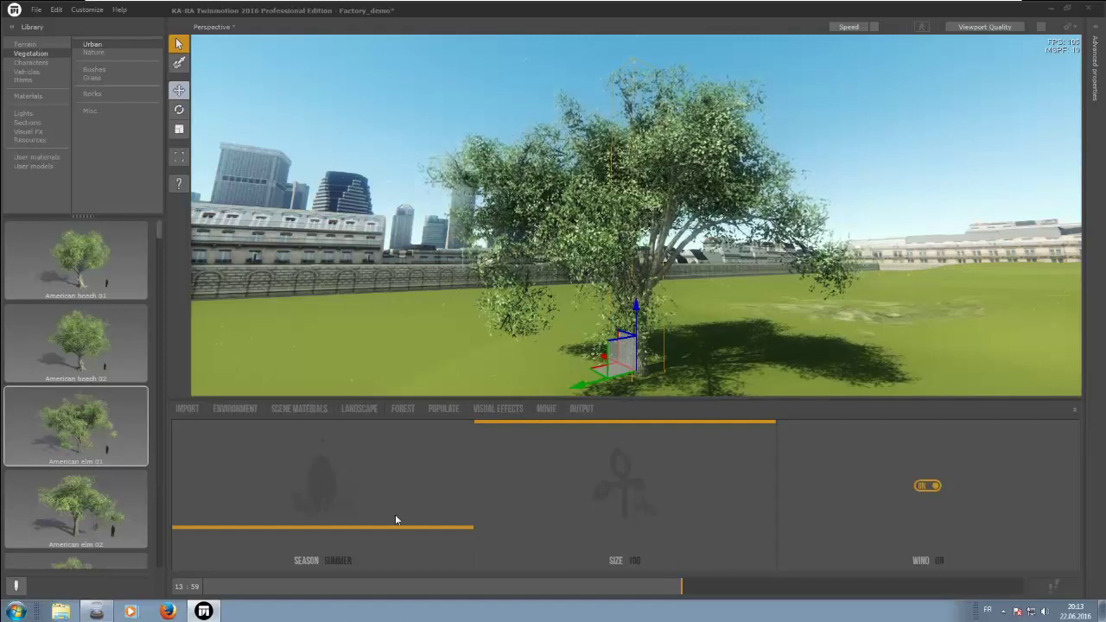
# - Preview the elm in autumn and winter, and leave its season set to autumn
pyautogui.click(375, 491)
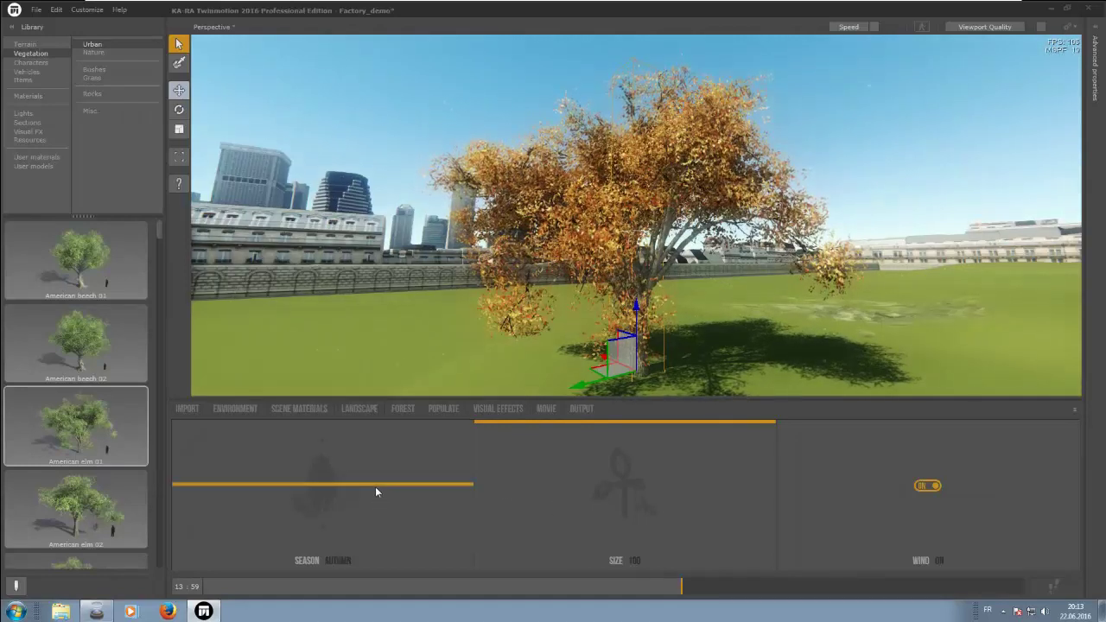
pyautogui.click(373, 443)
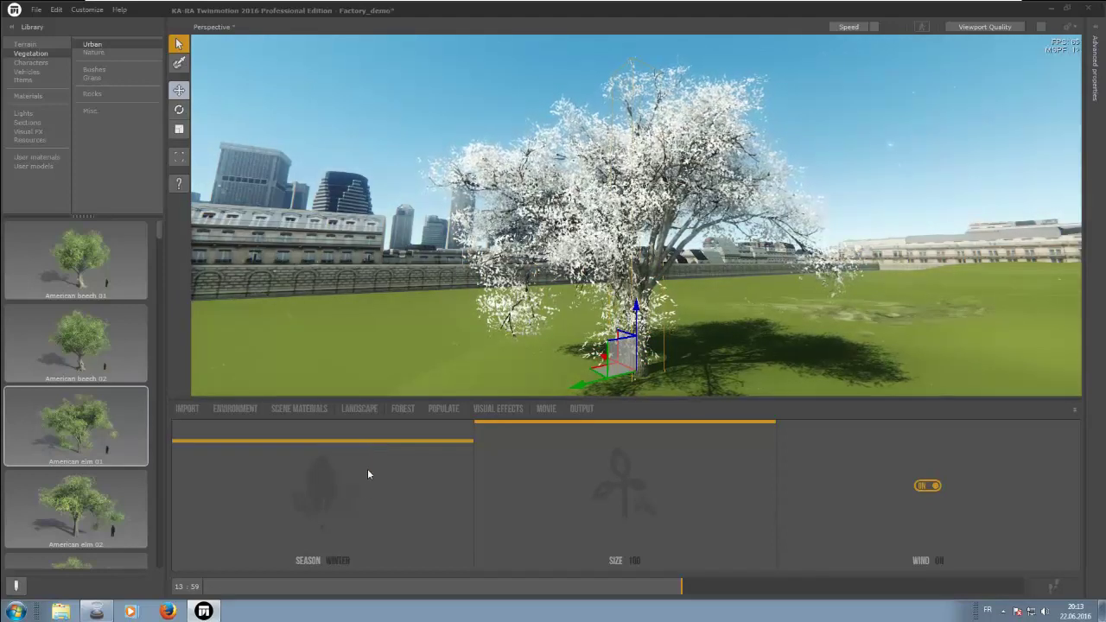
pyautogui.click(366, 484)
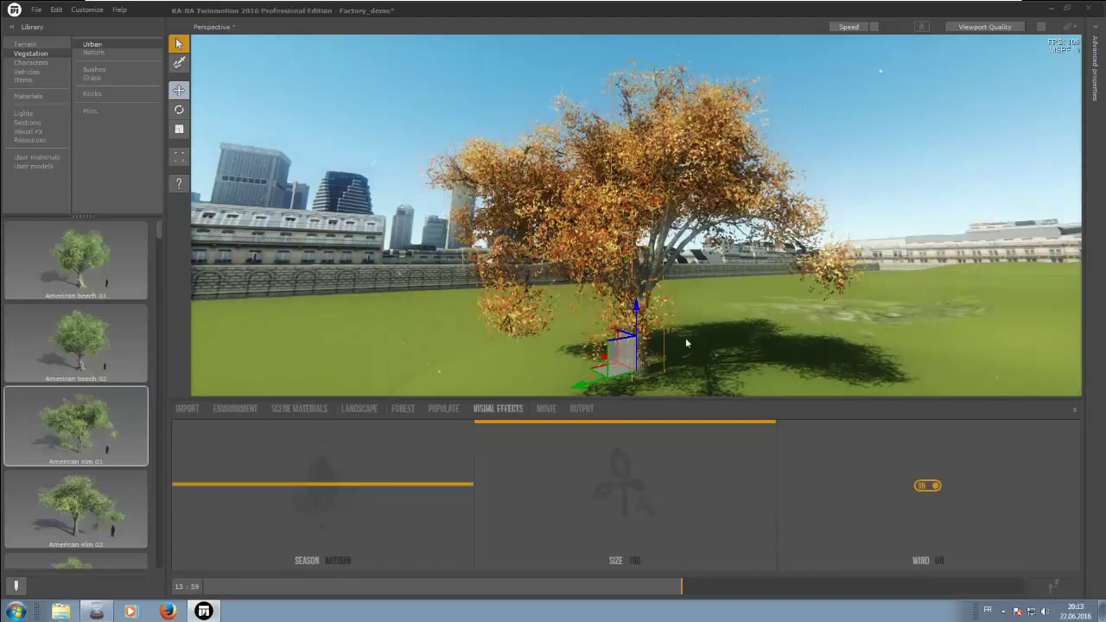
# - Examine the autumn elm from several sides, and fly over the building to a raised view of the open lawn
pyautogui.keyDown('shift'); pyautogui.moveTo(716, 343); pyautogui.dragTo(438, 365, button='middle'); pyautogui.keyUp('shift')
pyautogui.moveTo(1002, 341); pyautogui.dragTo(1071, 342, button='right')
pyautogui.keyDown('shift'); pyautogui.moveTo(657, 342); pyautogui.dragTo(553, 341, button='middle'); pyautogui.keyUp('shift')
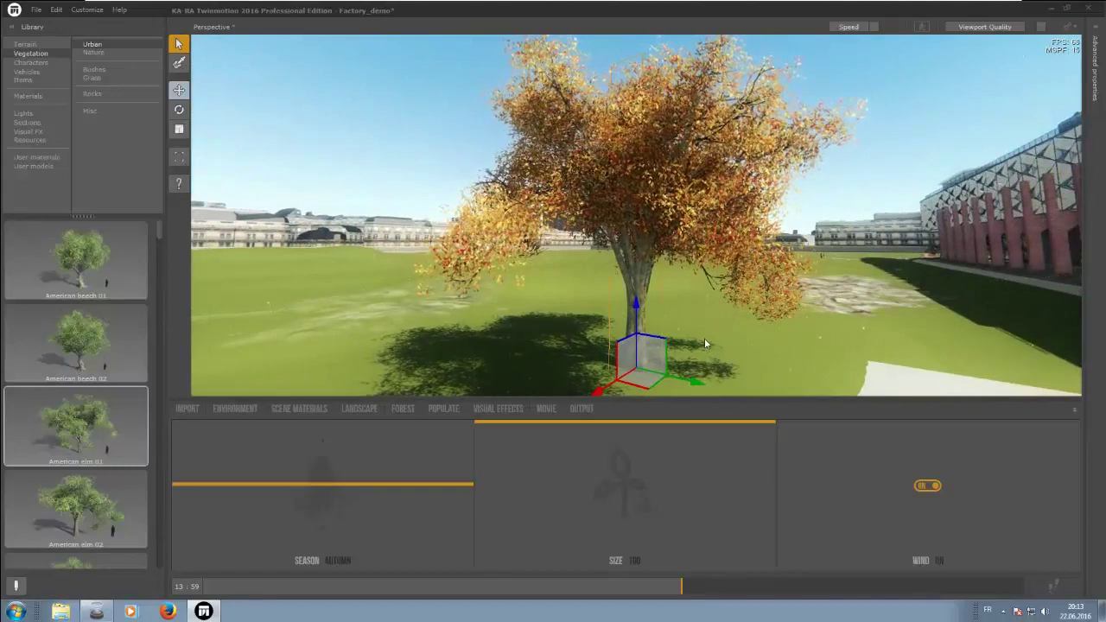
pyautogui.moveTo(737, 335); pyautogui.dragTo(1004, 326, button='right')
pyautogui.press('Up')
pyautogui.press('Up')
pyautogui.press('pageup')
pyautogui.press('Up')
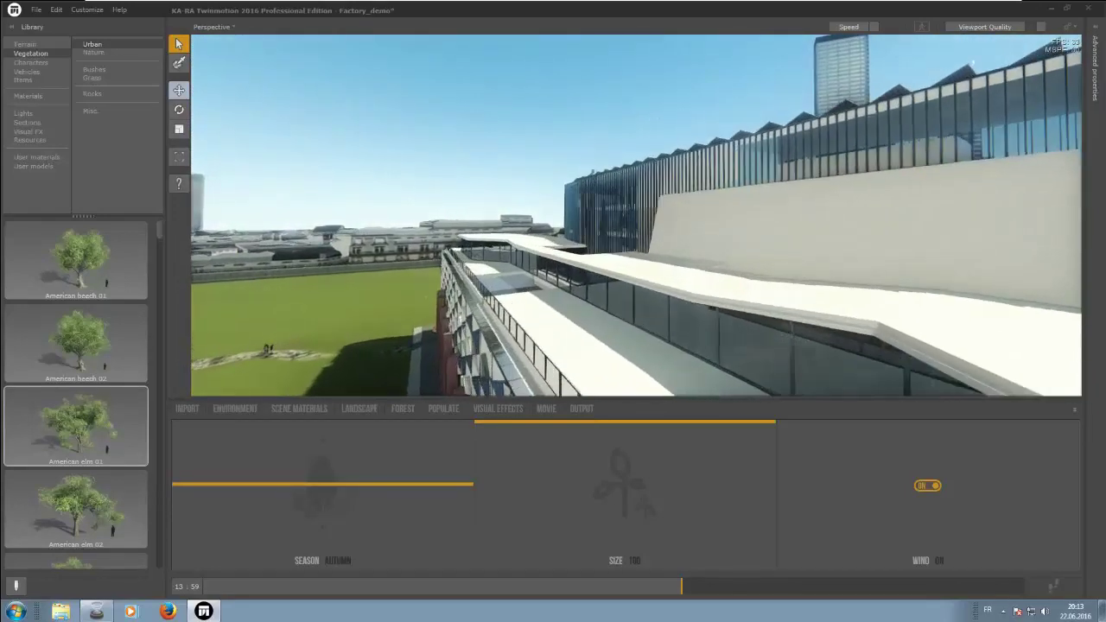
pyautogui.moveTo(1004, 326); pyautogui.dragTo(819, 340, button='right')
pyautogui.press('Up')
pyautogui.moveTo(740, 321); pyautogui.dragTo(711, 317, button='right')
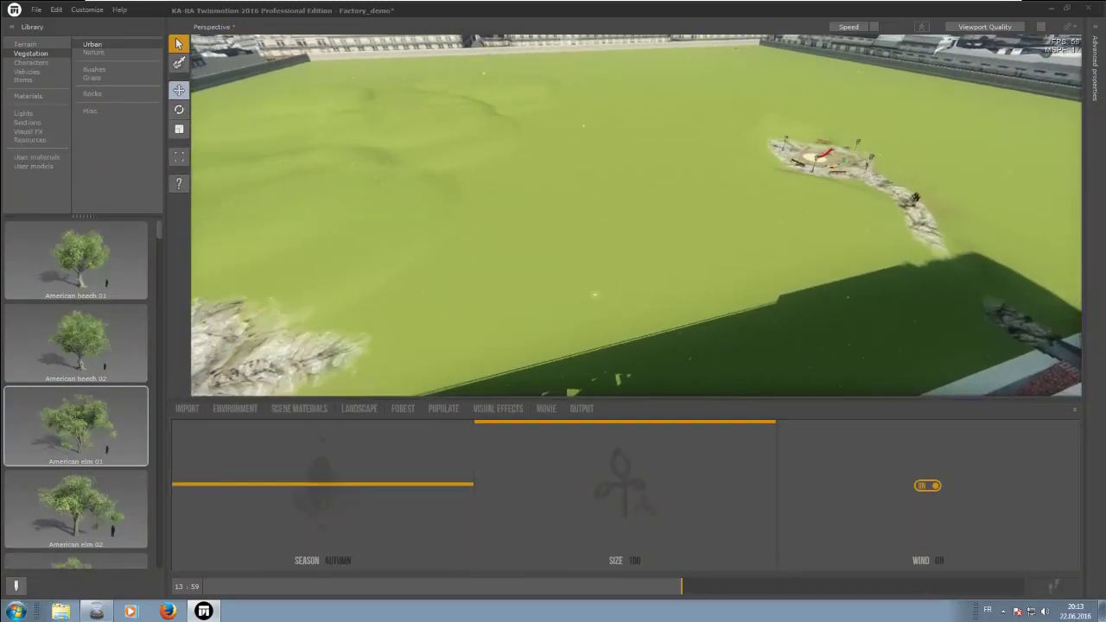
# - Start painting forest on the terrain and select American elm 03 as the first tree to collect
pyautogui.click(403, 409)
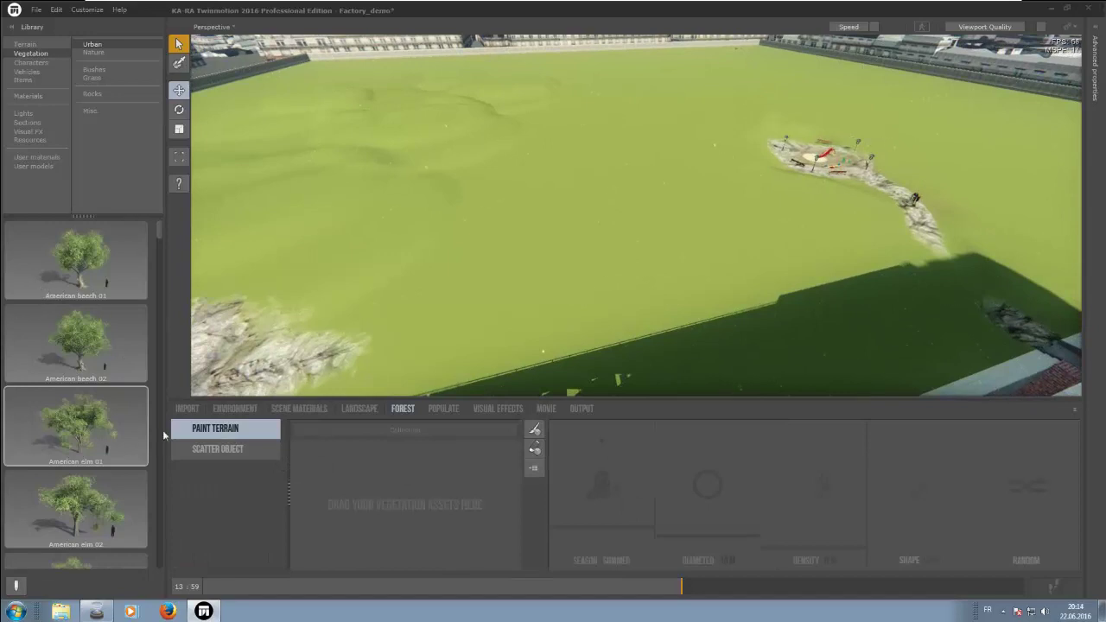
pyautogui.scroll(-1, 85, 446)
pyautogui.scroll(-1, 87, 446)
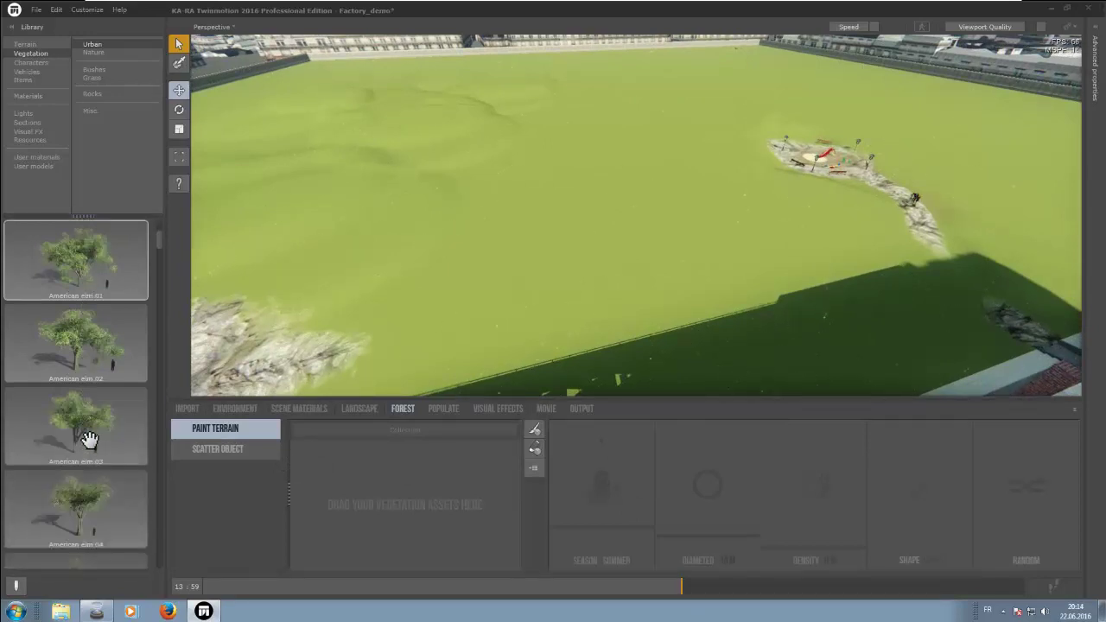
pyautogui.scroll(-1, 90, 440)
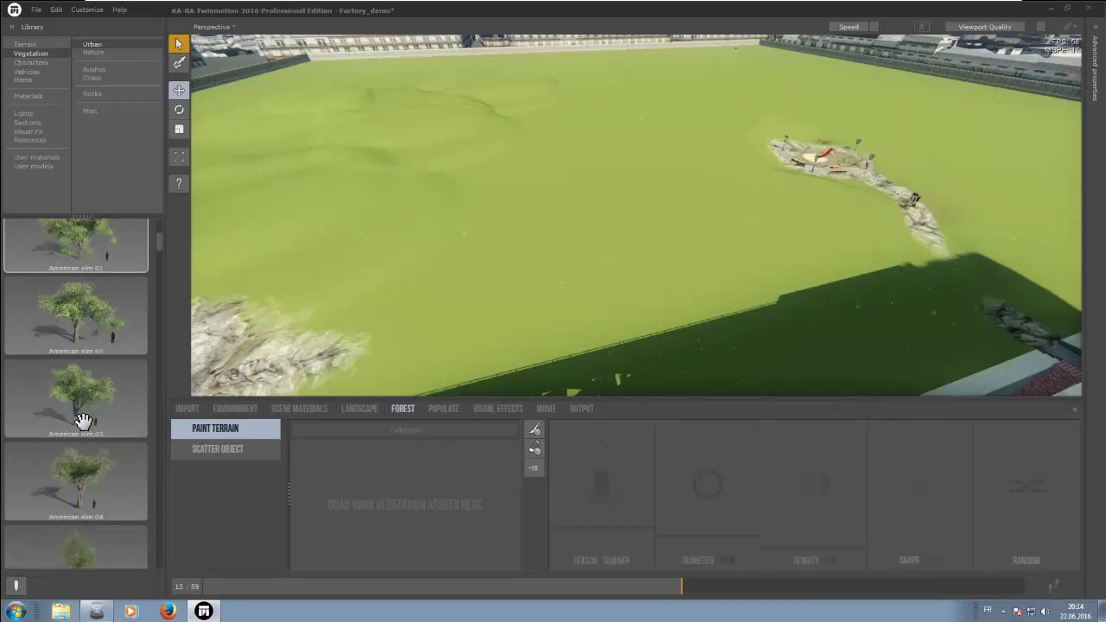
pyautogui.click(82, 421)
pyautogui.scroll(-3, 94, 399)
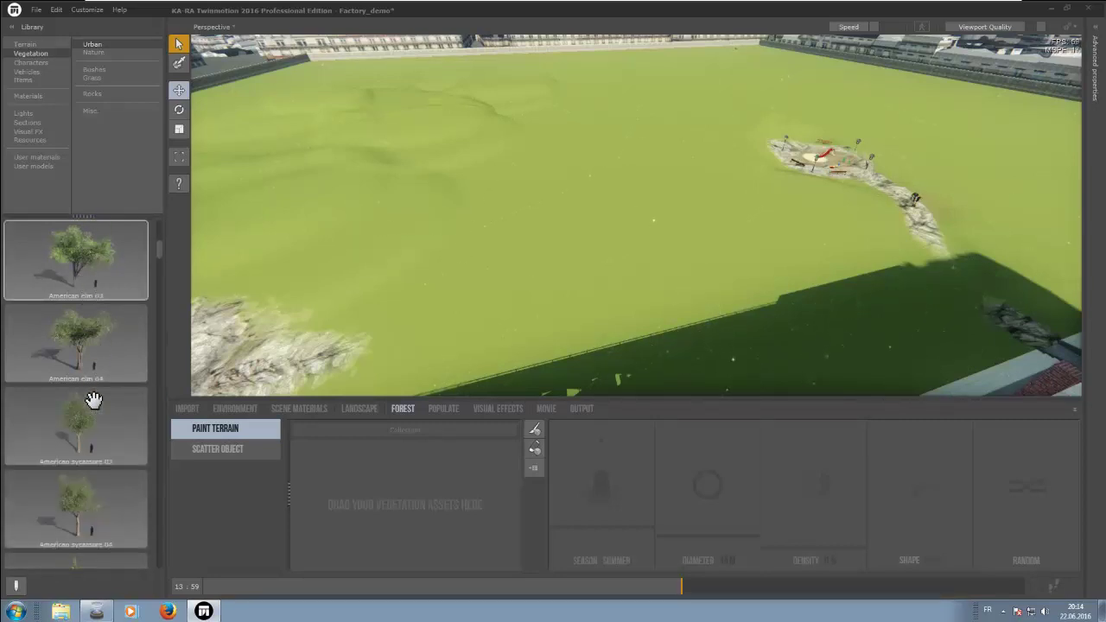
# - Add Blackgum 01, Bradford pear 01 and Bradford pear 02 to the tree selection in the library
pyautogui.scroll(-3, 94, 400)
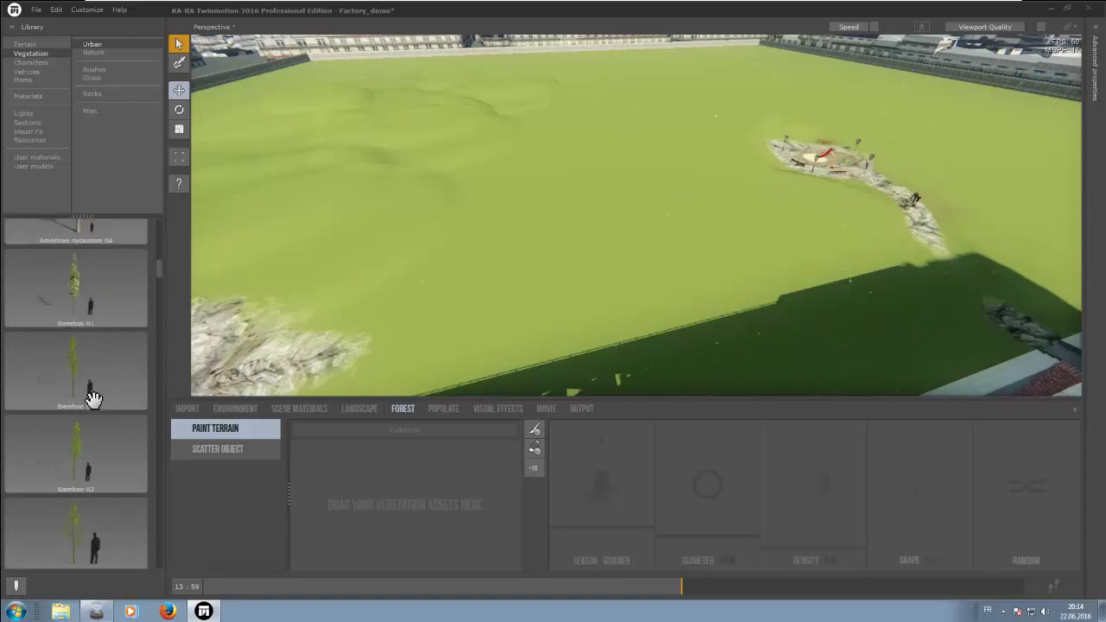
pyautogui.scroll(-1, 93, 399)
pyautogui.scroll(-1, 93, 399)
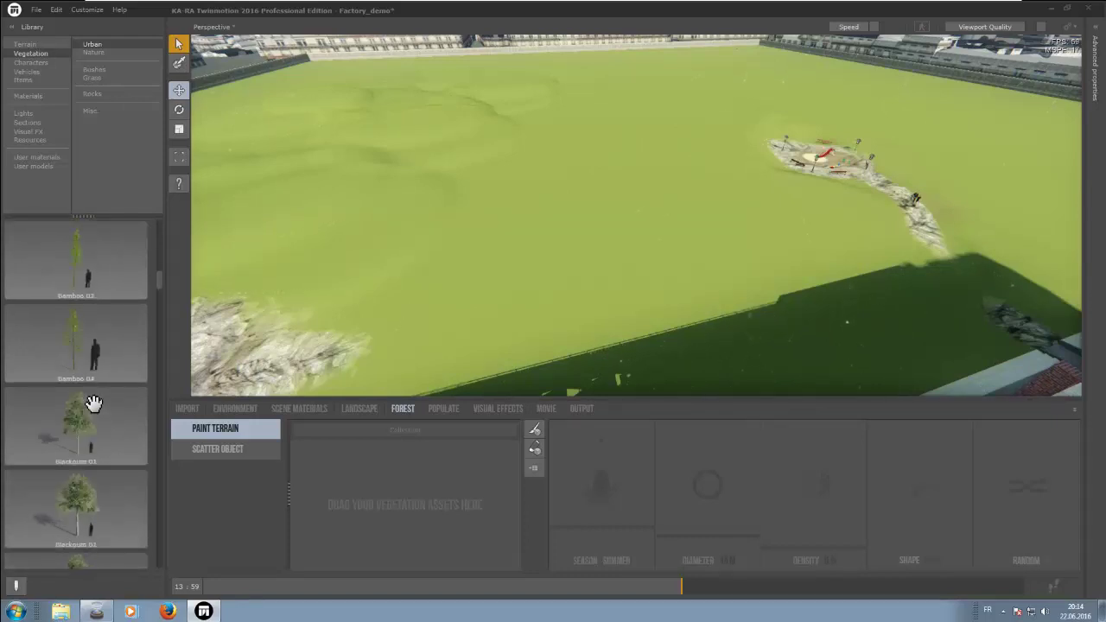
pyautogui.scroll(-1, 83, 436)
pyautogui.scroll(-3, 84, 437)
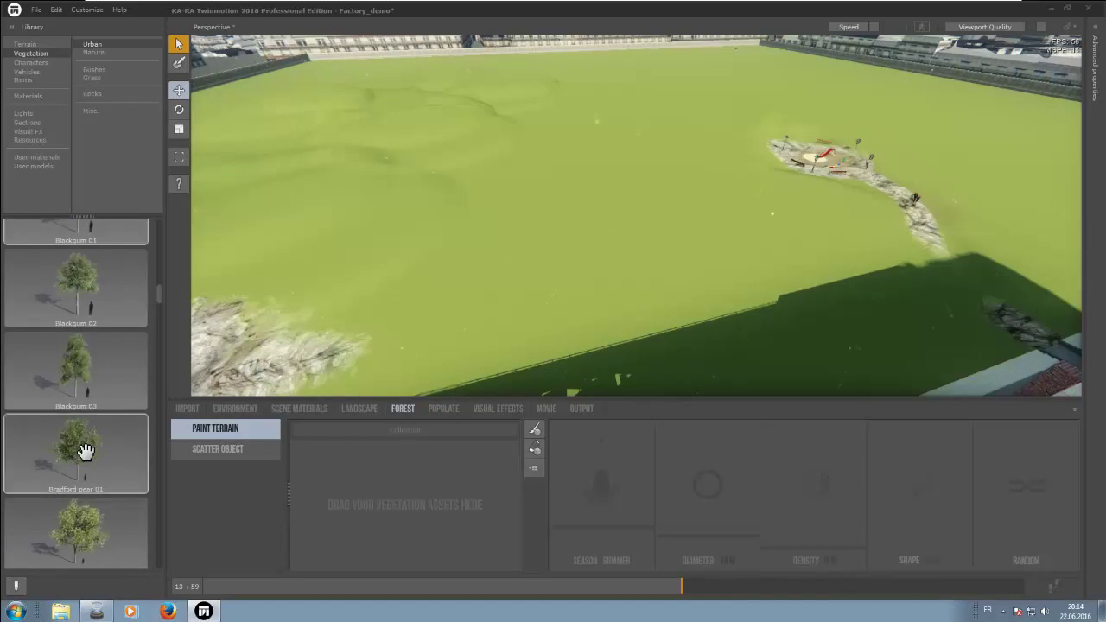
pyautogui.scroll(-2, 84, 450)
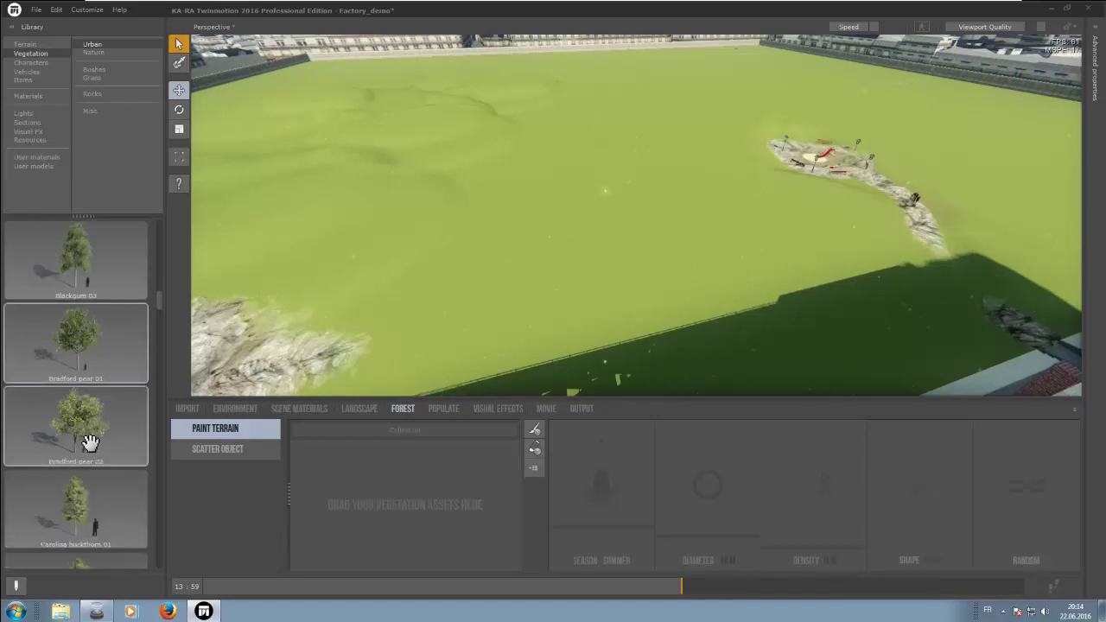
# - Add Green ash 01 to the tree selection and load all the selected trees into the forest collection
pyautogui.scroll(-3, 90, 440)
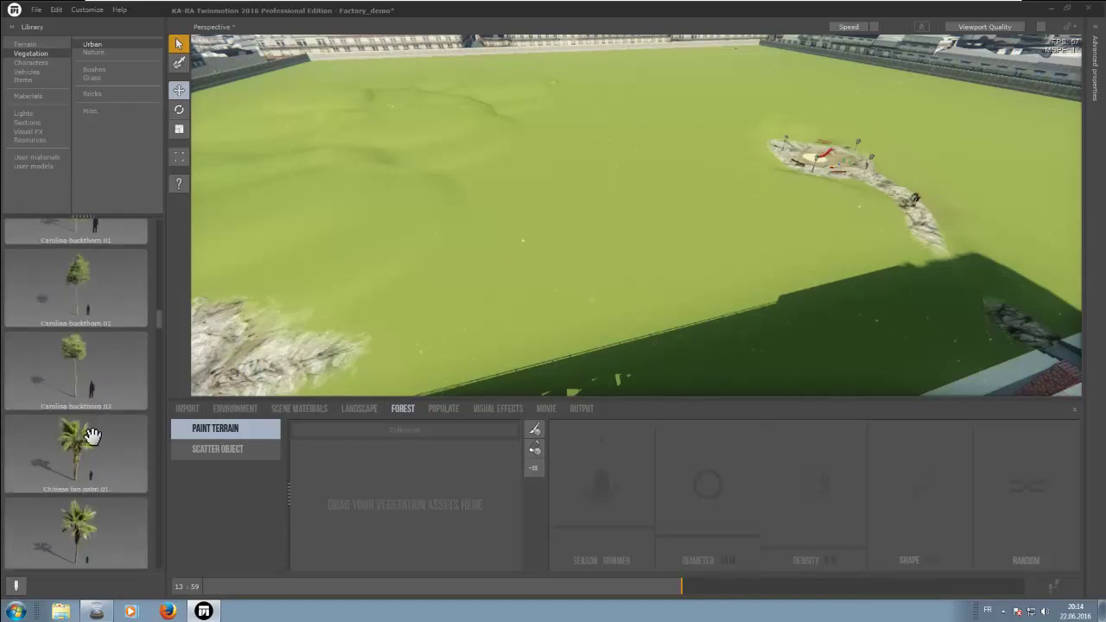
pyautogui.scroll(-5, 93, 437)
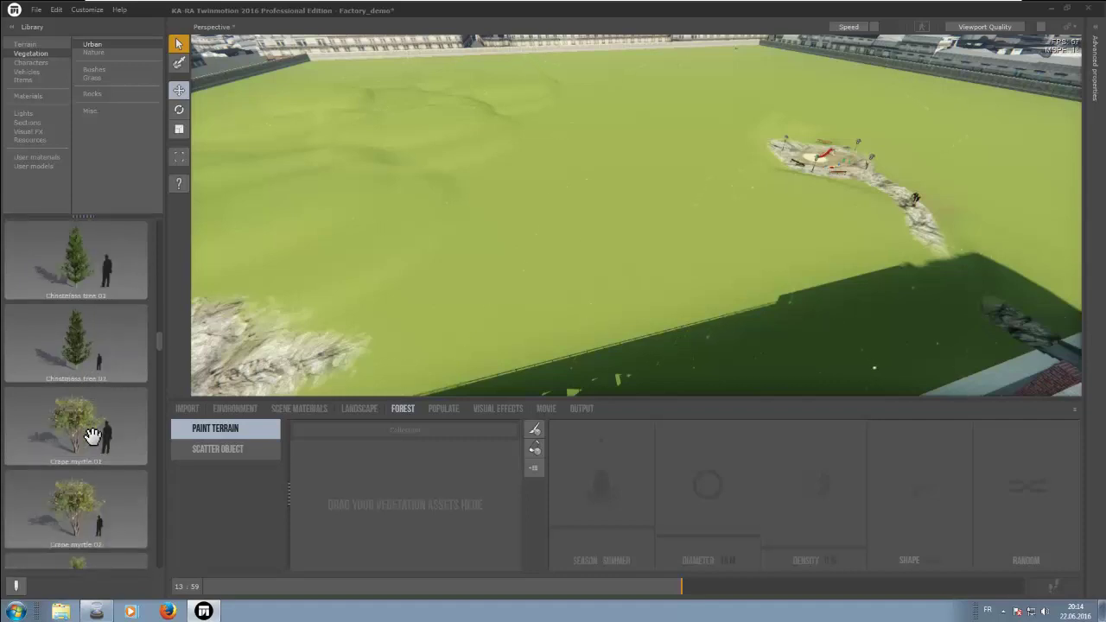
pyautogui.scroll(-5, 93, 435)
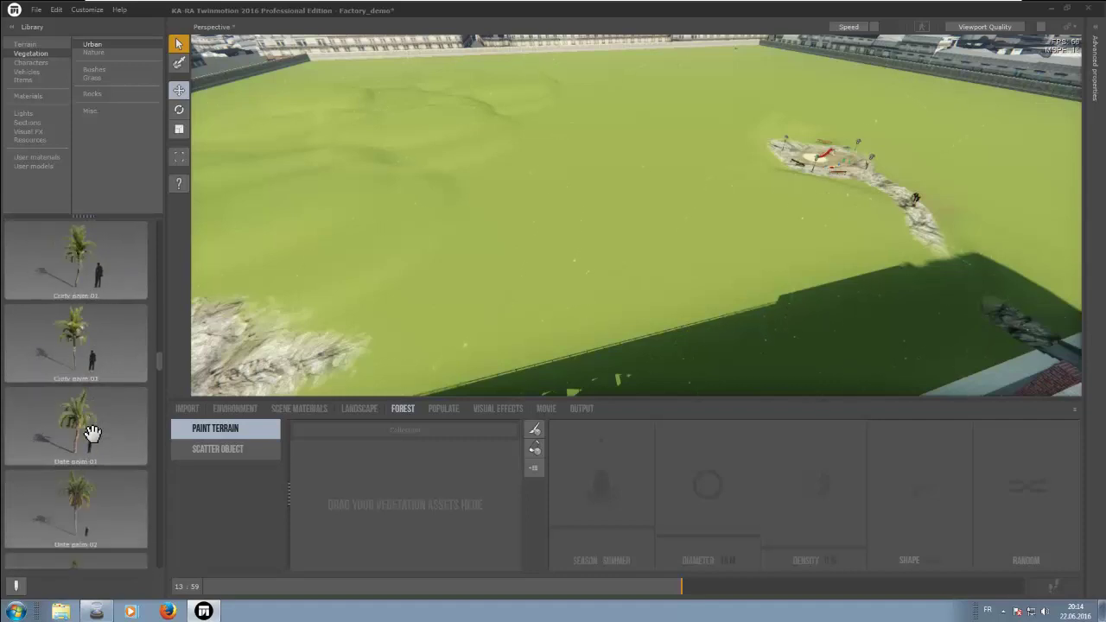
pyautogui.scroll(-5, 93, 432)
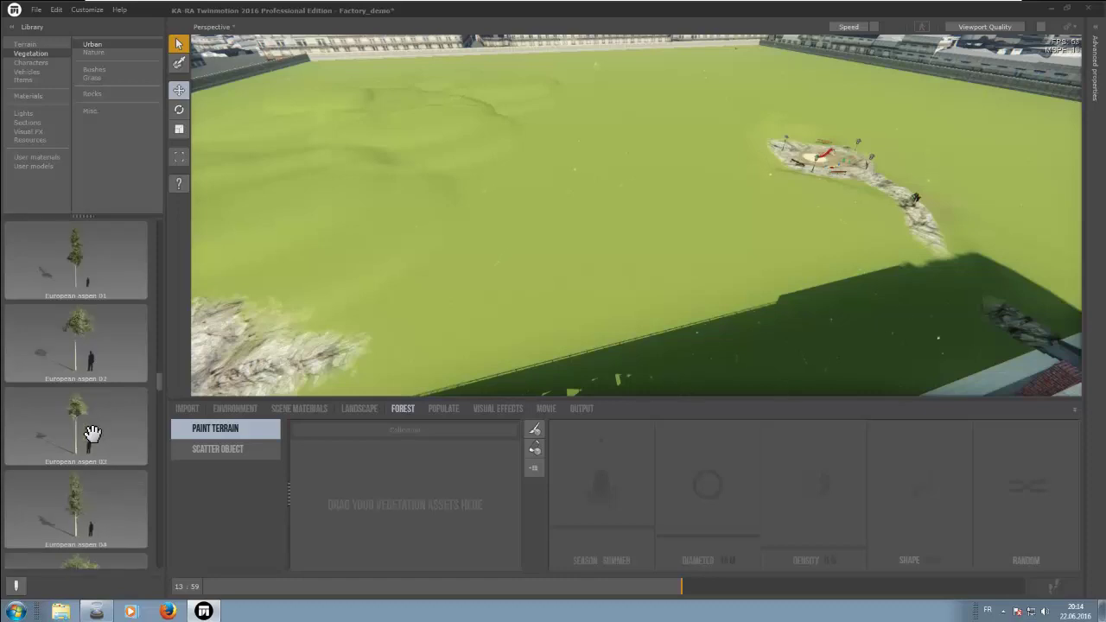
pyautogui.scroll(-2, 93, 432)
pyautogui.scroll(-4, 92, 433)
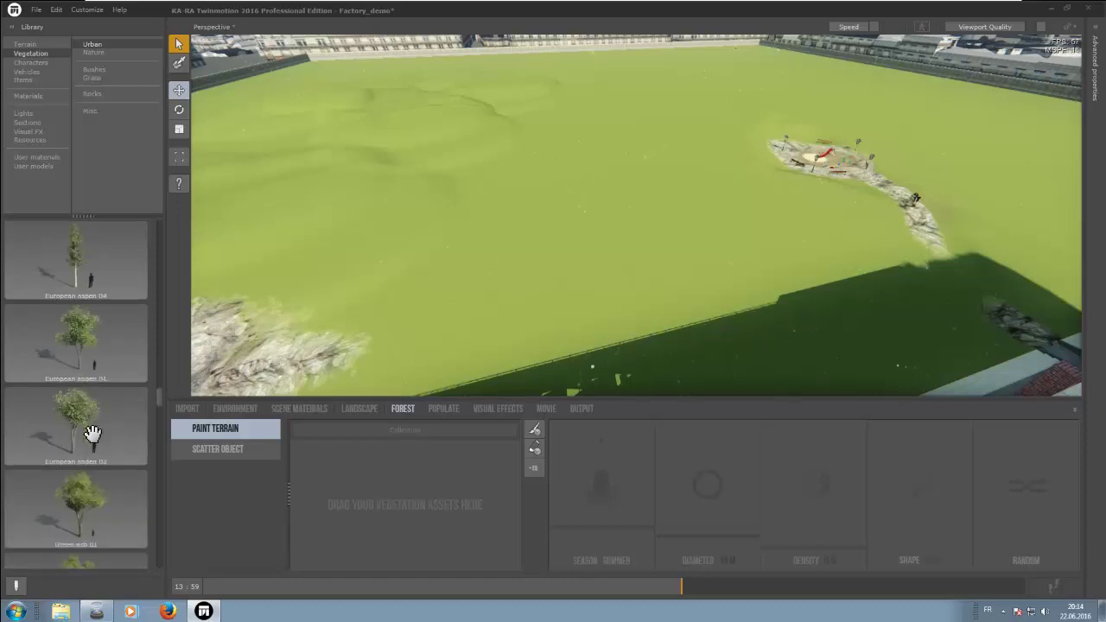
pyautogui.moveTo(90, 452); pyautogui.dragTo(141, 499)
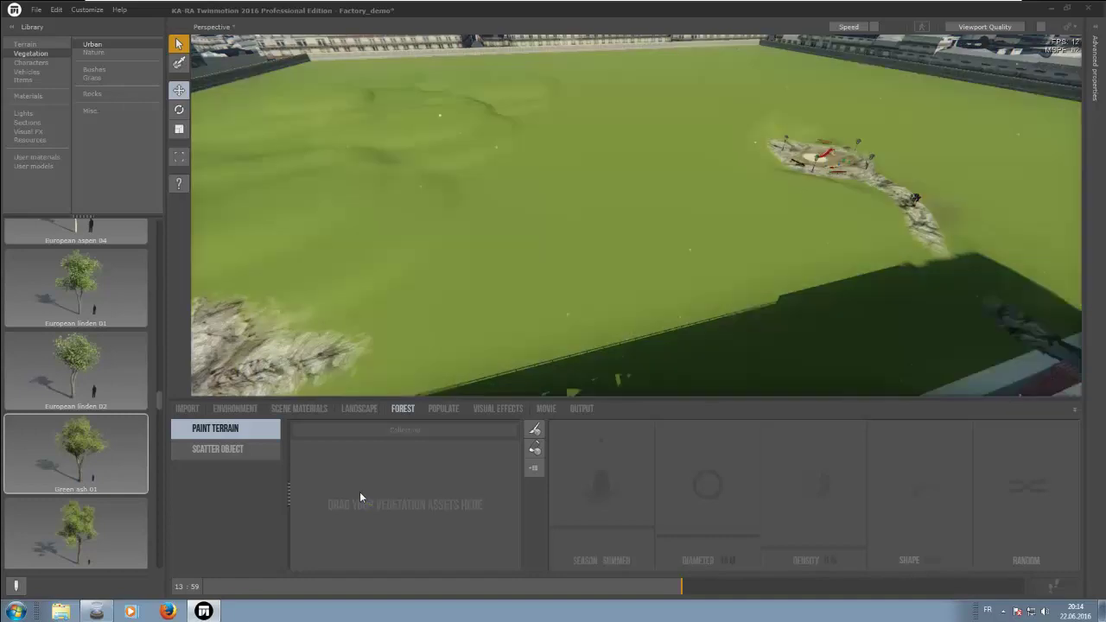
pyautogui.moveTo(360, 497); pyautogui.dragTo(361, 497)
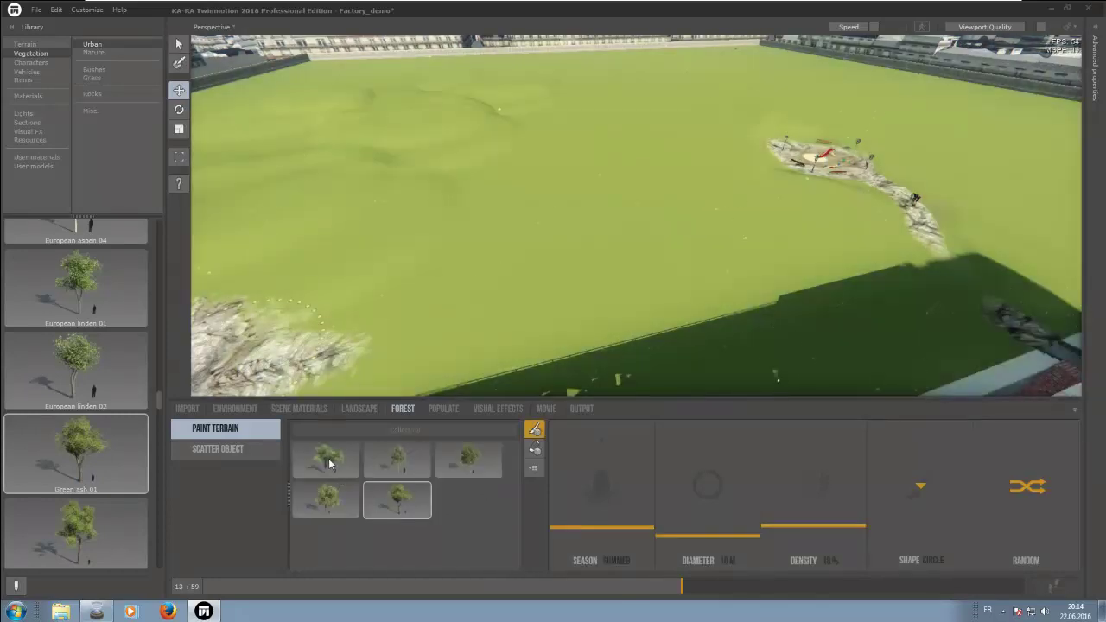
# - Paint a broad forest across the lawn using all five collected trees and a brush diameter of 13 m
pyautogui.keyDown('shift'); pyautogui.click(329, 464); pyautogui.keyUp('shift')
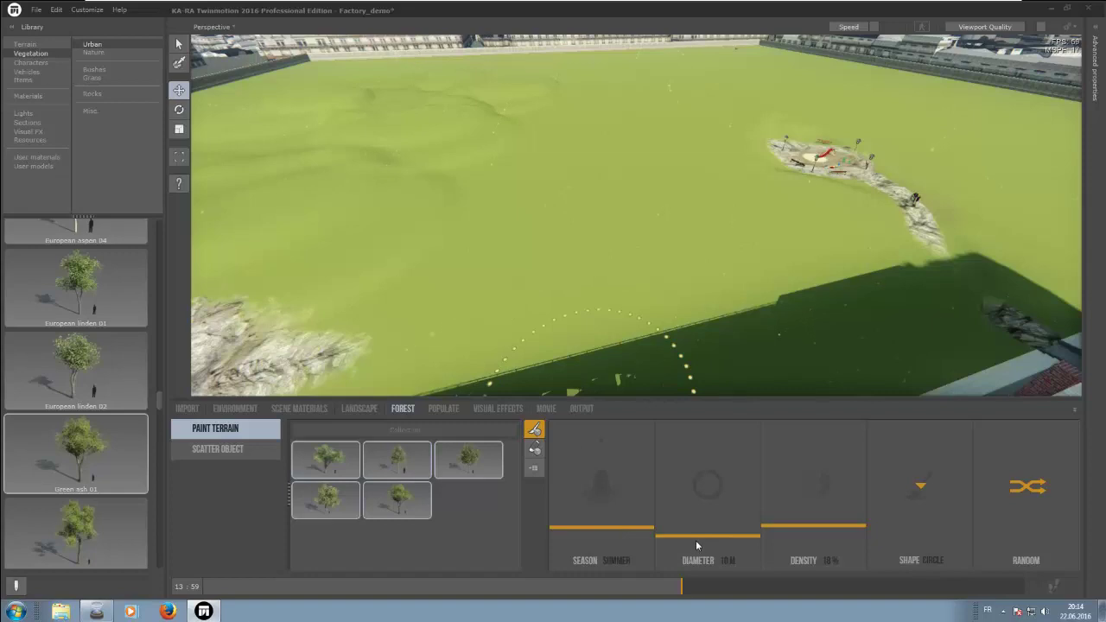
pyautogui.moveTo(696, 538); pyautogui.dragTo(695, 530)
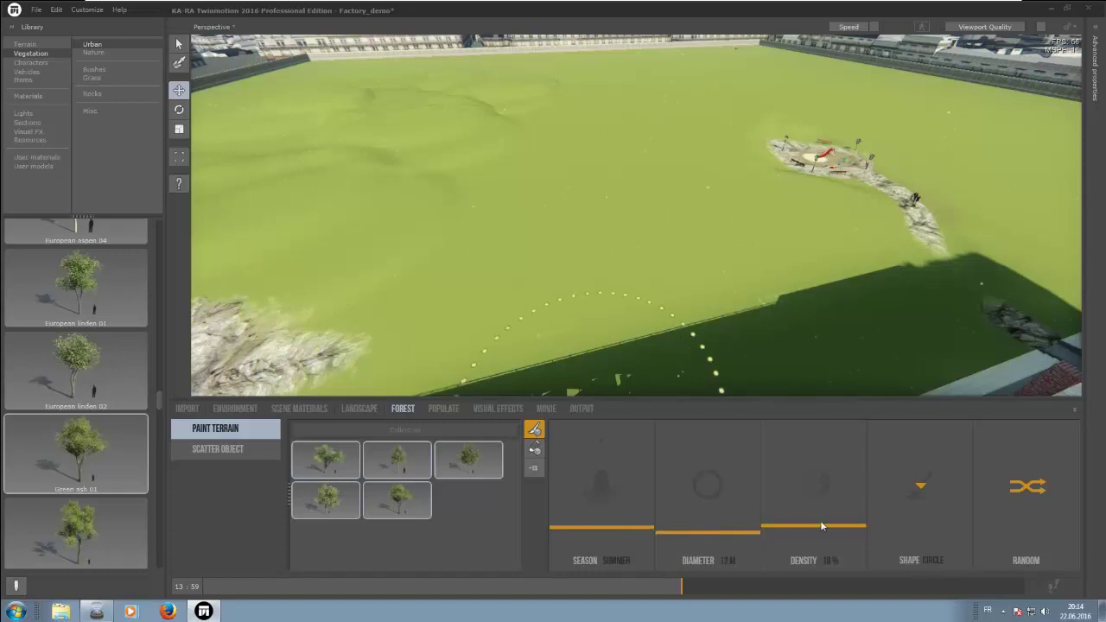
pyautogui.moveTo(717, 285)
pyautogui.mouseDown()
pyautogui.moveTo(857, 240)
pyautogui.moveTo(931, 182)
pyautogui.moveTo(816, 169)
pyautogui.moveTo(630, 250)
pyautogui.moveTo(444, 247)
pyautogui.moveTo(608, 167)
pyautogui.moveTo(795, 98)
pyautogui.moveTo(662, 99)
pyautogui.moveTo(384, 178)
pyautogui.moveTo(424, 119)
pyautogui.moveTo(592, 92)
pyautogui.moveTo(703, 101)
pyautogui.mouseUp()
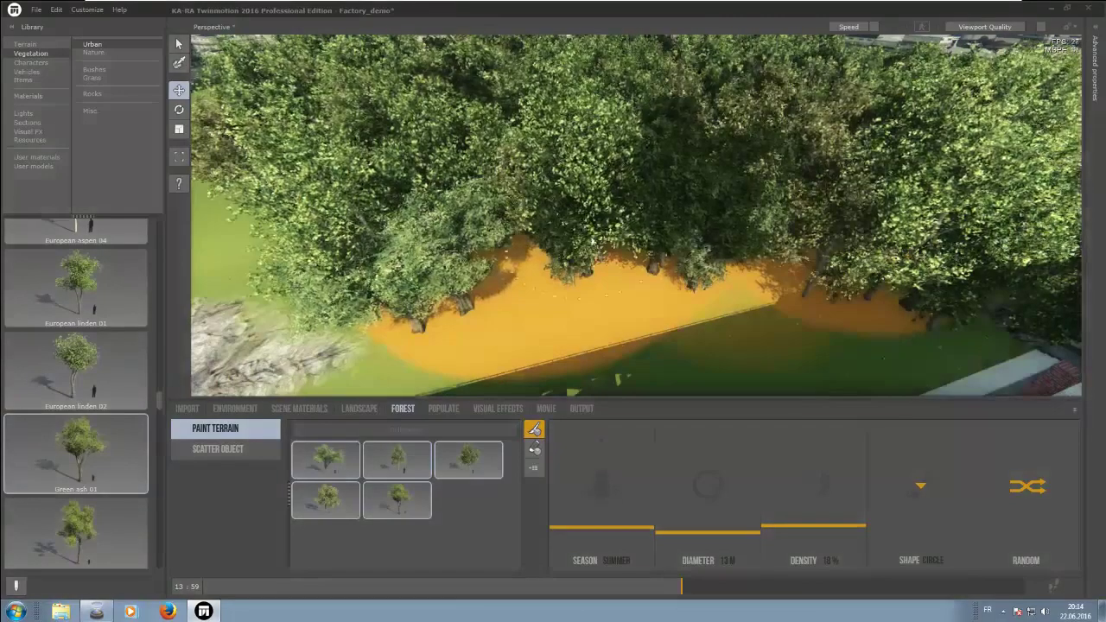
pyautogui.scroll(-3, 636, 216)
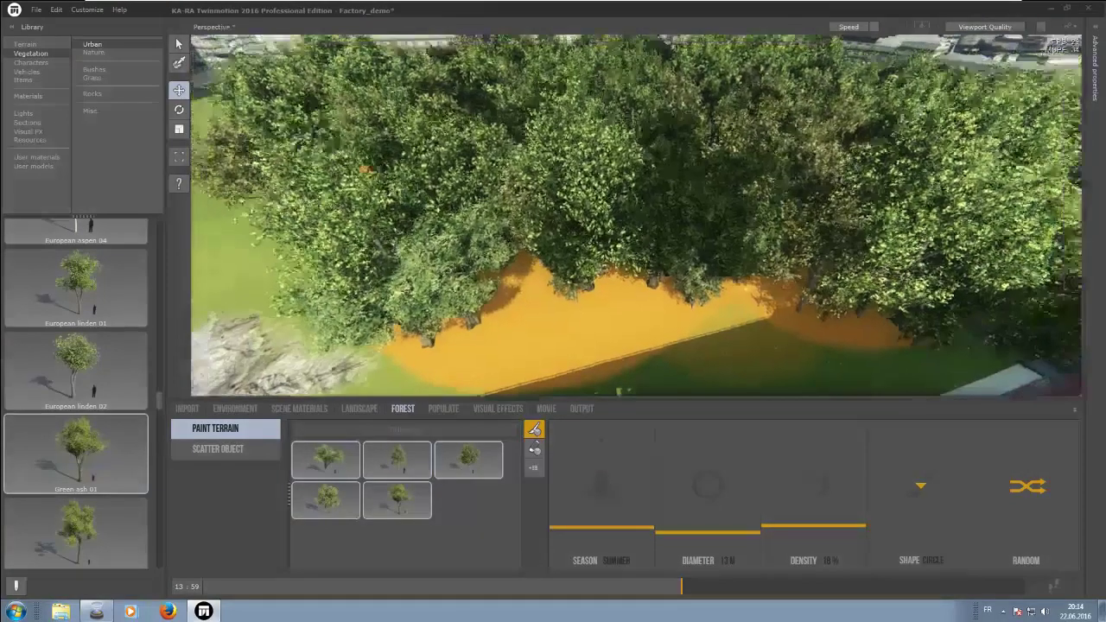
pyautogui.scroll(-2, 629, 216)
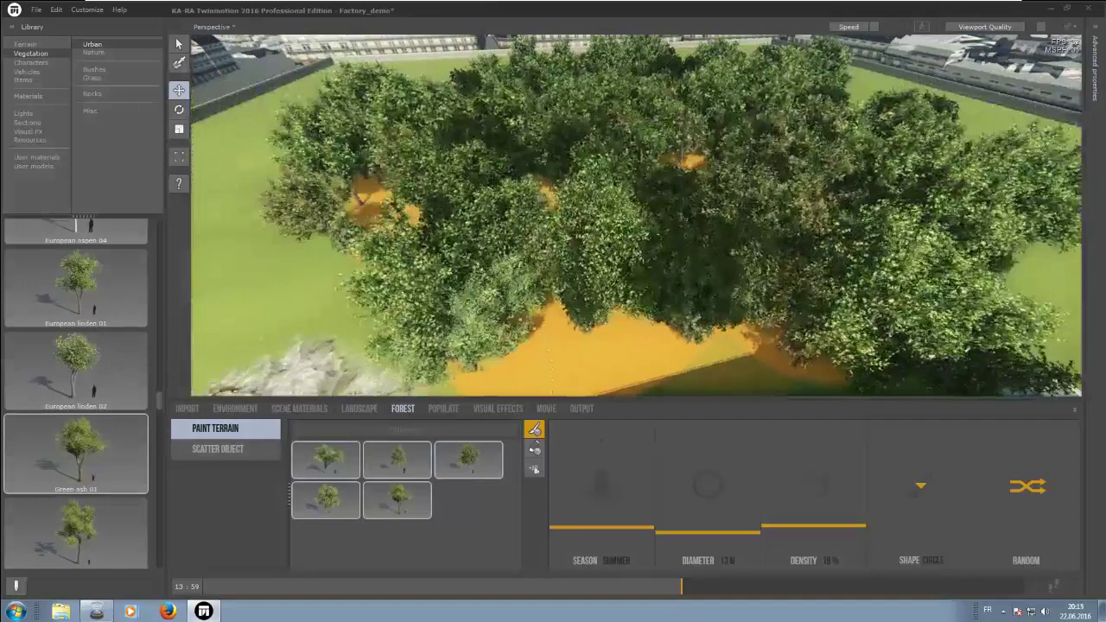
# - Try higher densities for the painted forest and finally reduce the density to 10 %
pyautogui.moveTo(778, 531); pyautogui.dragTo(803, 532)
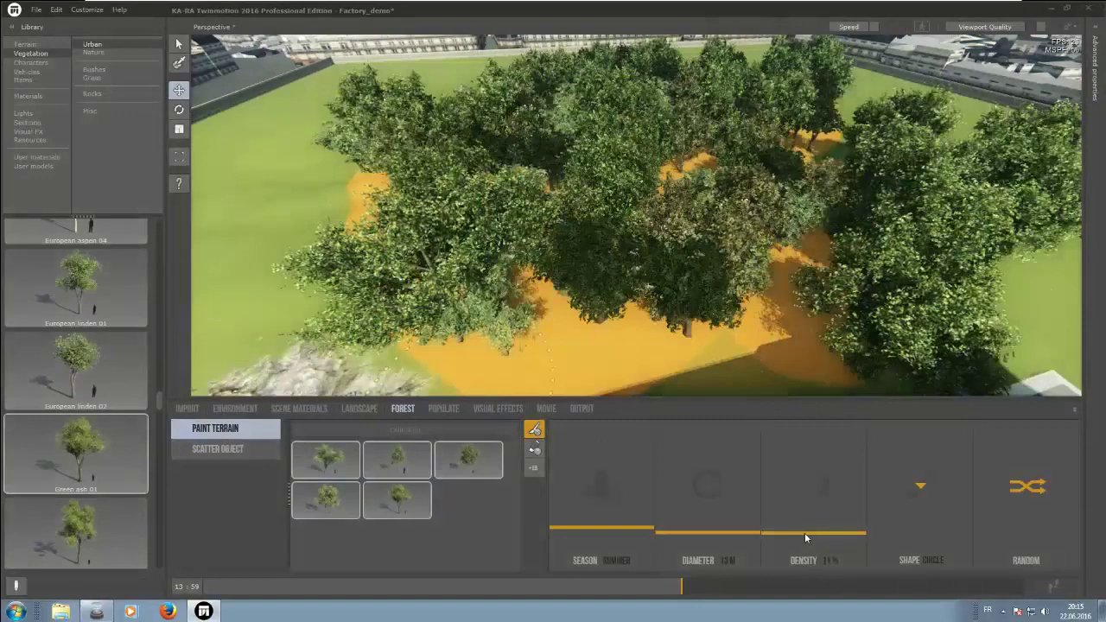
pyautogui.click(804, 507)
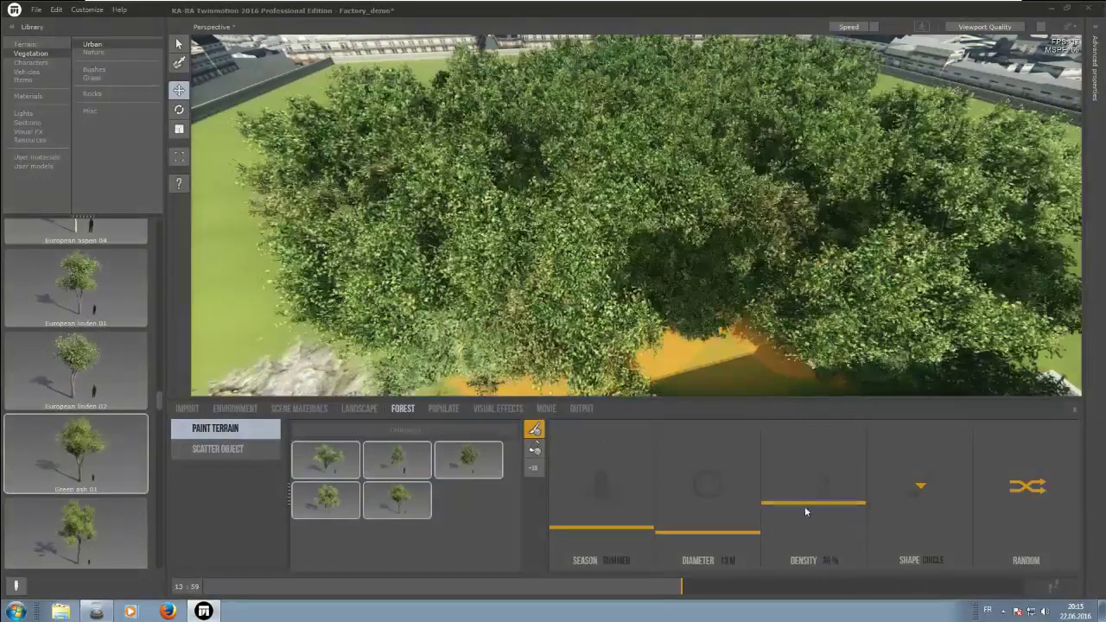
pyautogui.moveTo(804, 506); pyautogui.dragTo(804, 534)
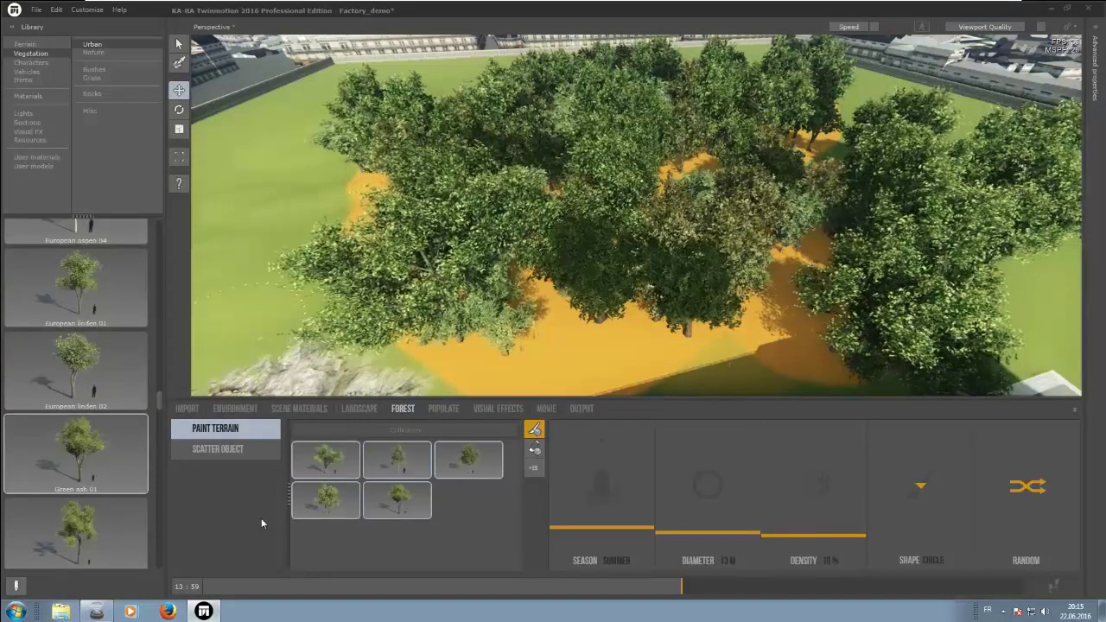
# - Erase a narrow strip of the painted forest with the terrain eraser at a brush diameter of 3 m
pyautogui.click(536, 449)
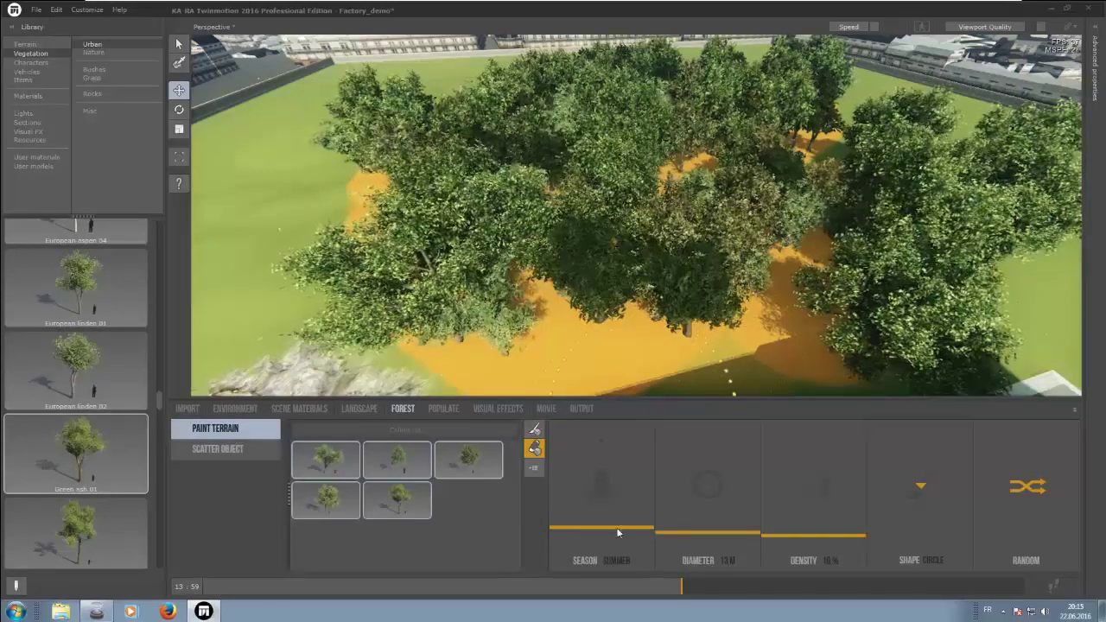
pyautogui.moveTo(677, 533); pyautogui.dragTo(679, 549)
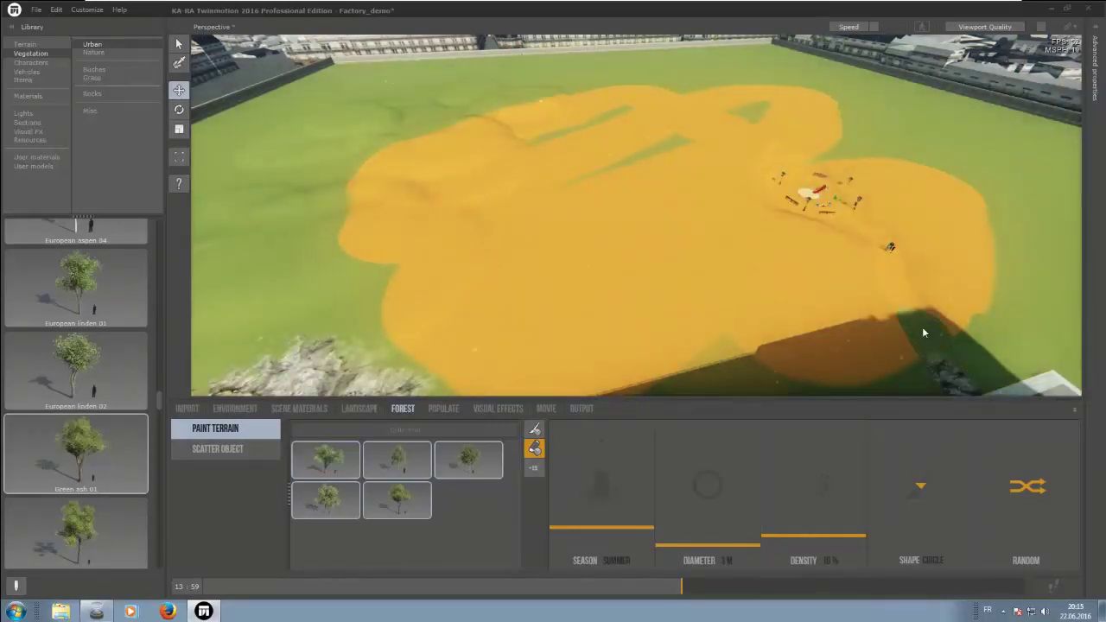
pyautogui.moveTo(899, 295)
pyautogui.mouseDown()
pyautogui.moveTo(871, 239)
pyautogui.moveTo(790, 185)
pyautogui.moveTo(817, 186)
pyautogui.mouseUp()
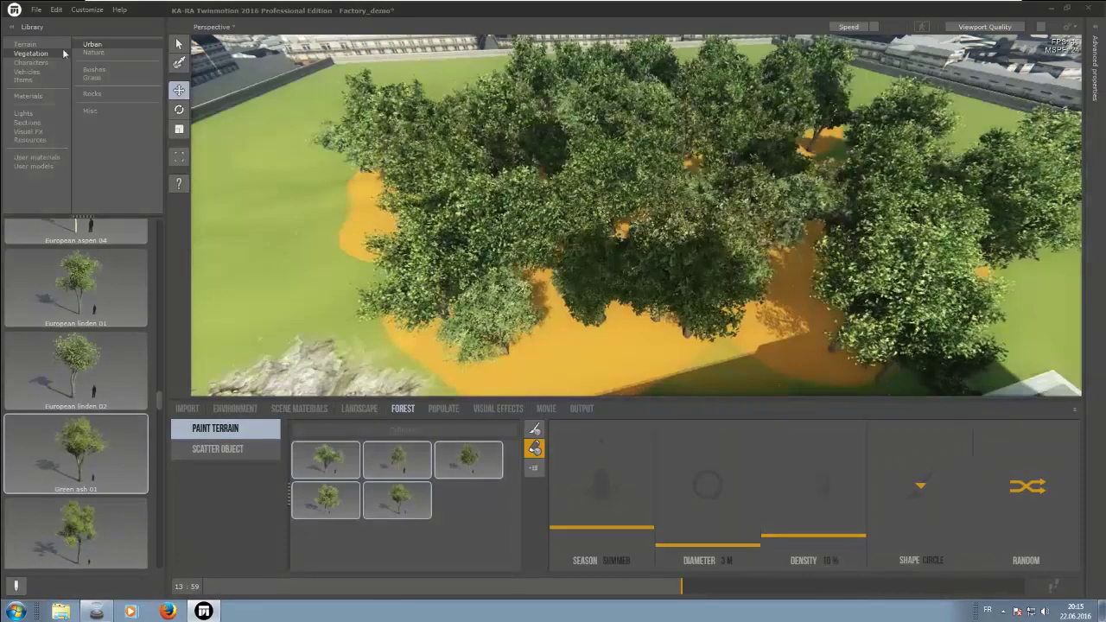
# - Add the Azalea 02 and Black elder 01 bushes to the forest collection
pyautogui.click(94, 69)
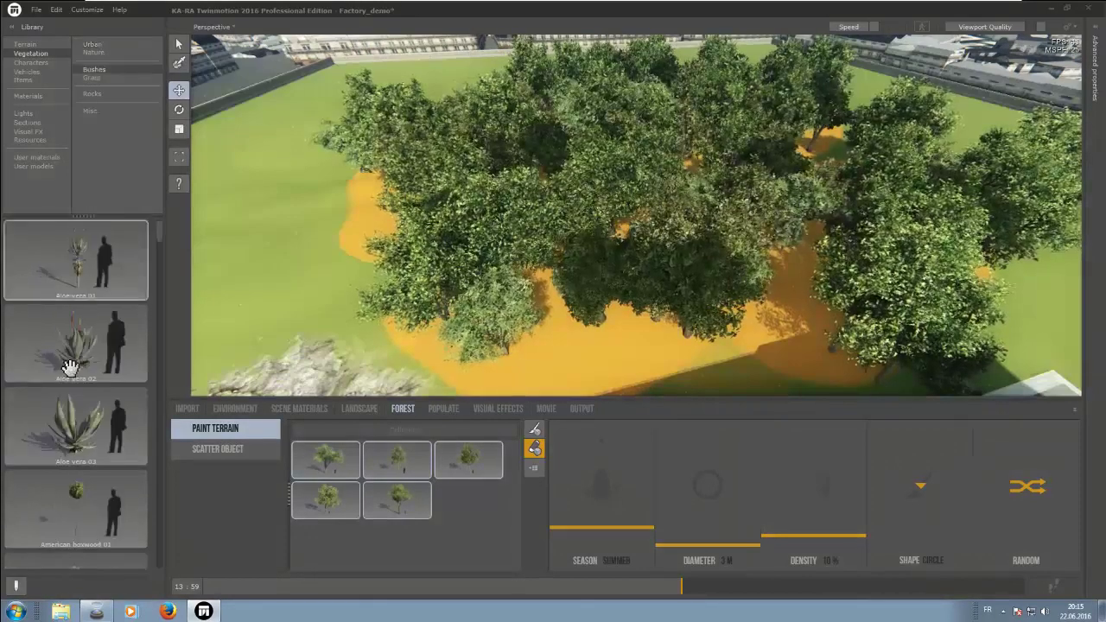
pyautogui.scroll(-3, 69, 366)
pyautogui.moveTo(22, 518); pyautogui.dragTo(468, 499)
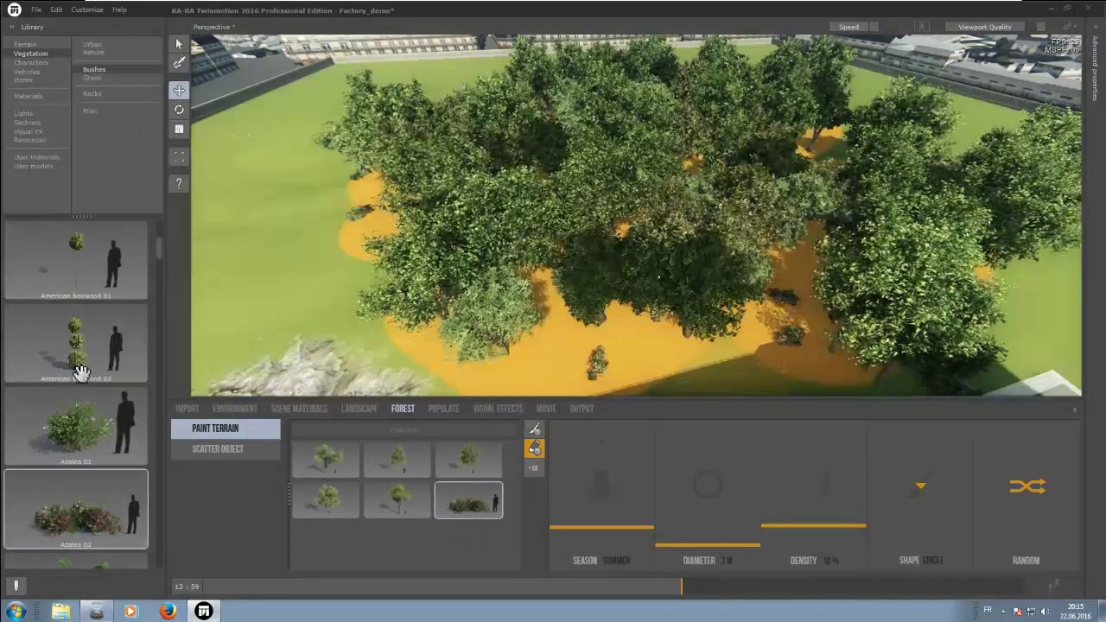
pyautogui.scroll(-3, 67, 445)
pyautogui.scroll(-6, 66, 446)
pyautogui.moveTo(67, 485); pyautogui.dragTo(253, 501)
pyautogui.moveTo(357, 543); pyautogui.dragTo(357, 541)
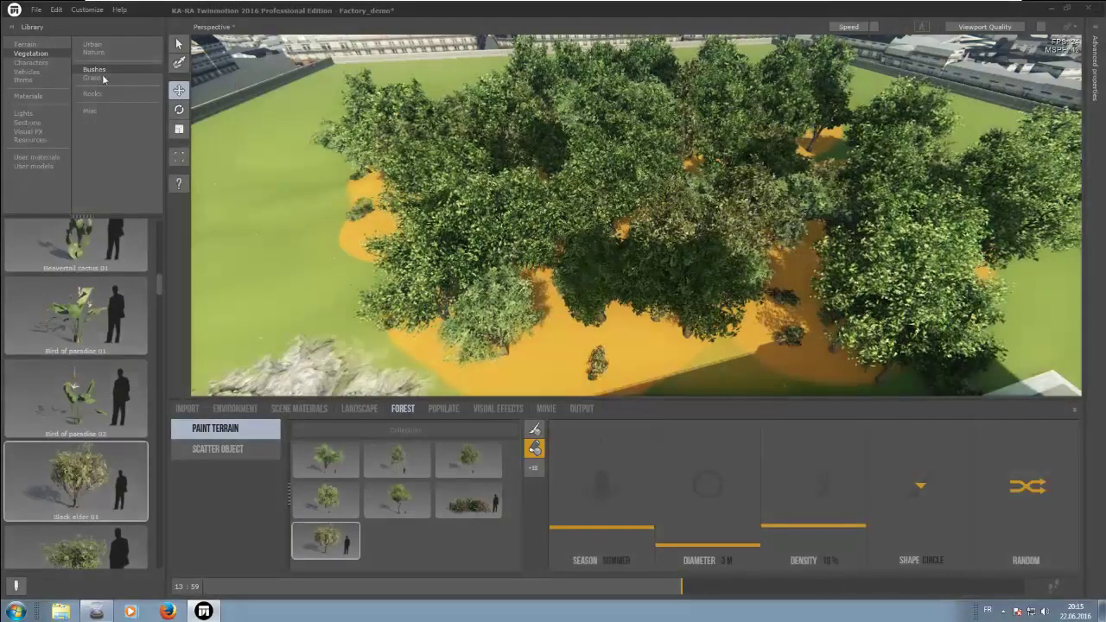
# - Add Grass Common 02 to the forest collection and set its density to 74 %
pyautogui.click(101, 78)
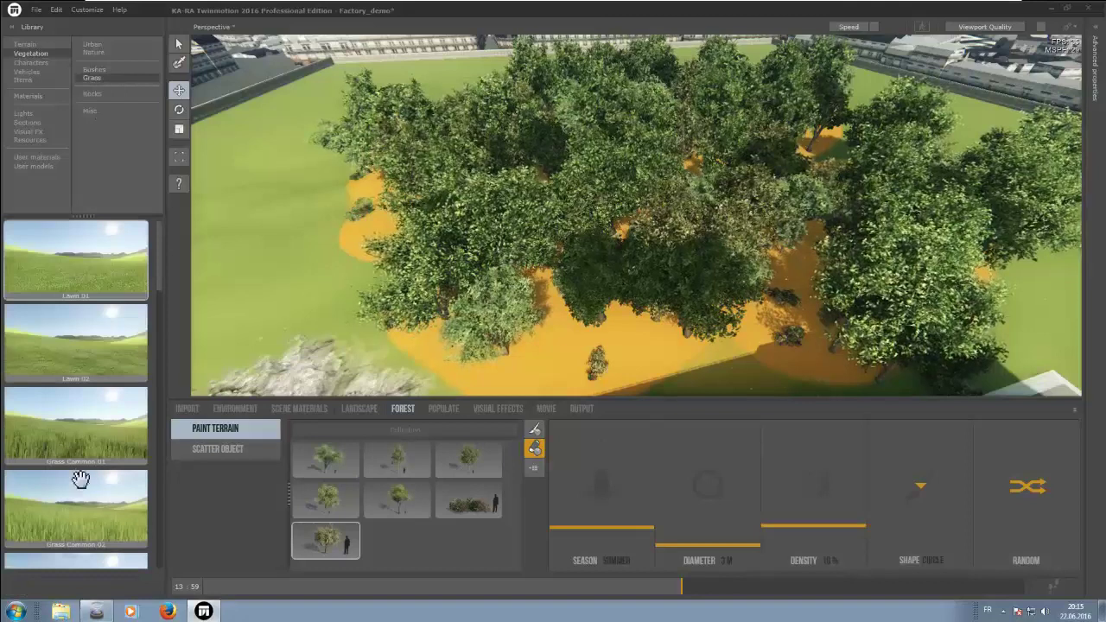
pyautogui.scroll(-1, 79, 482)
pyautogui.moveTo(84, 440); pyautogui.dragTo(403, 545)
pyautogui.moveTo(801, 524); pyautogui.dragTo(776, 458)
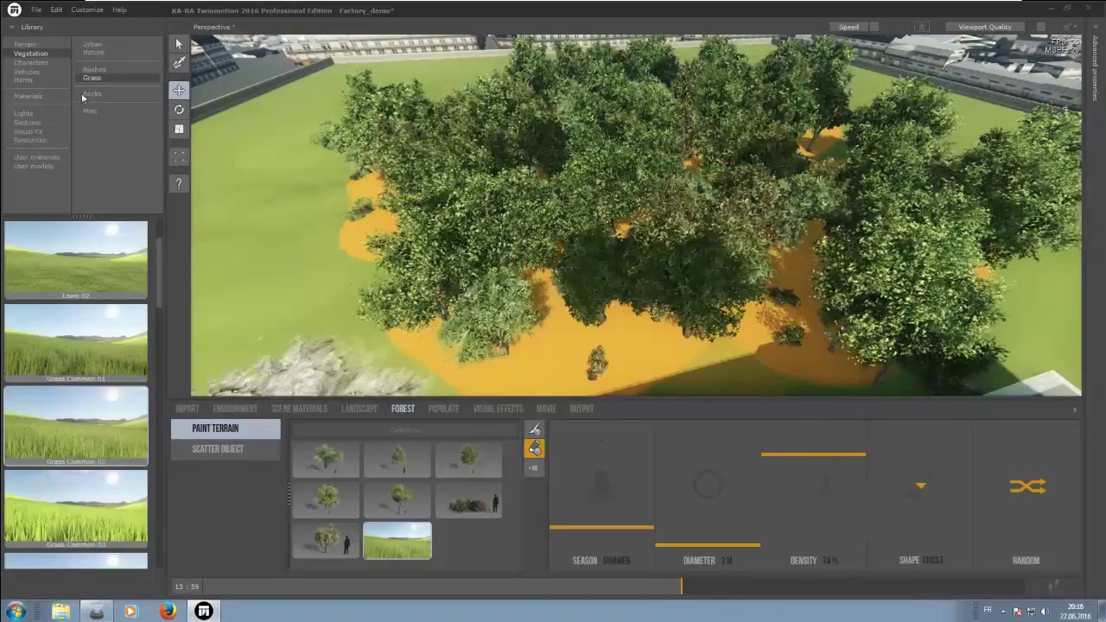
# - Add Poppy flowers from the grass library to the forest collection and stop erasing
pyautogui.scroll(-3, 75, 485)
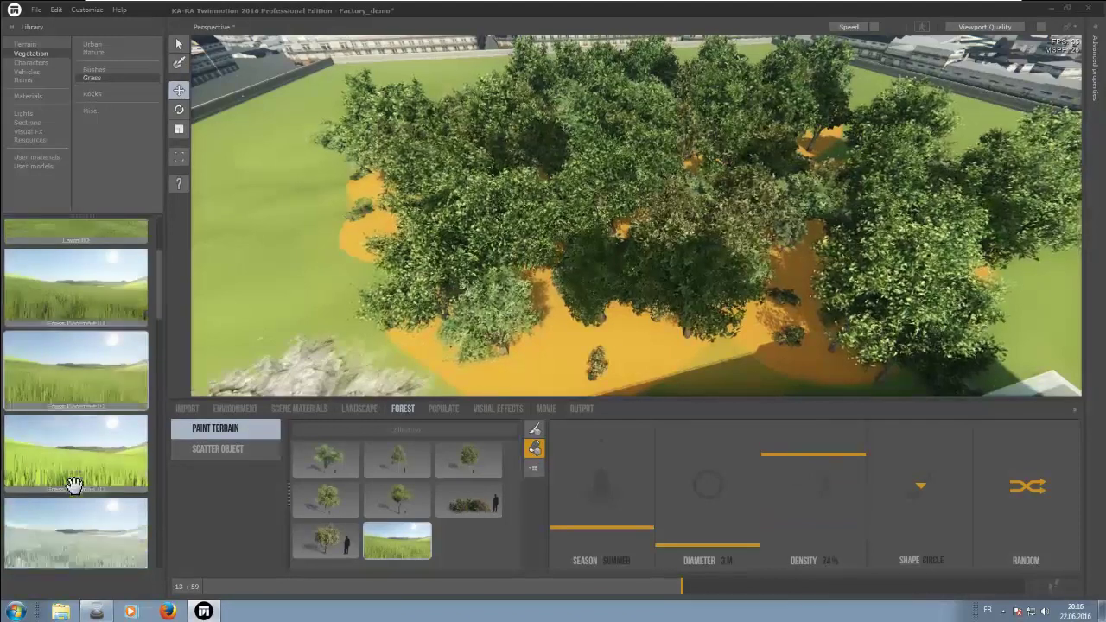
pyautogui.scroll(-3, 75, 481)
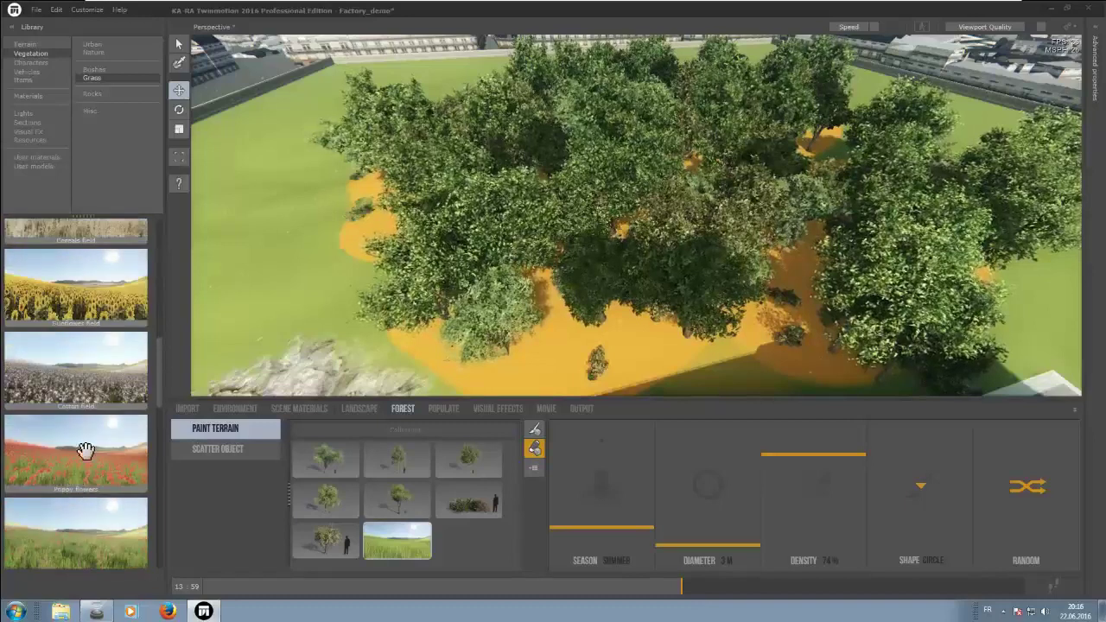
pyautogui.moveTo(439, 539); pyautogui.dragTo(454, 536)
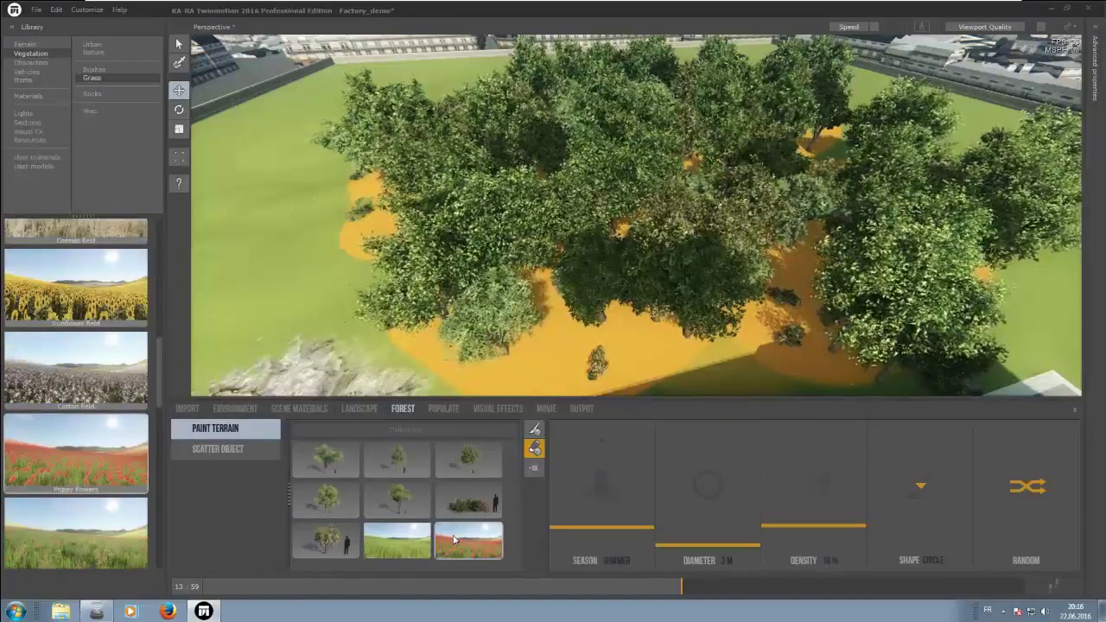
pyautogui.press('Escape')
# - Walk through the painted forest at ground level to inspect the trees, bushes, grass and poppies
pyautogui.moveTo(489, 368)
pyautogui.mouseDown(button='right')
pyautogui.moveTo(553, 411)
pyautogui.moveTo(570, 402)
pyautogui.moveTo(561, 387)
pyautogui.moveTo(501, 371)
pyautogui.moveTo(508, 298)
pyautogui.moveTo(513, 264)
pyautogui.moveTo(591, 264)
pyautogui.mouseUp(button='right')
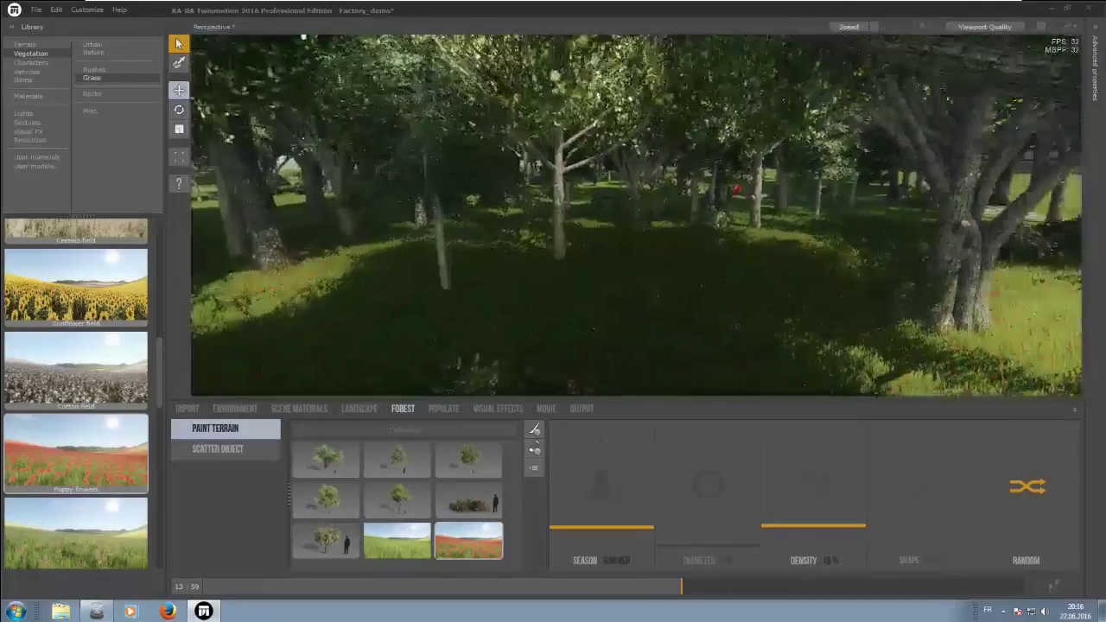
pyautogui.press('Up')
pyautogui.press('Up')
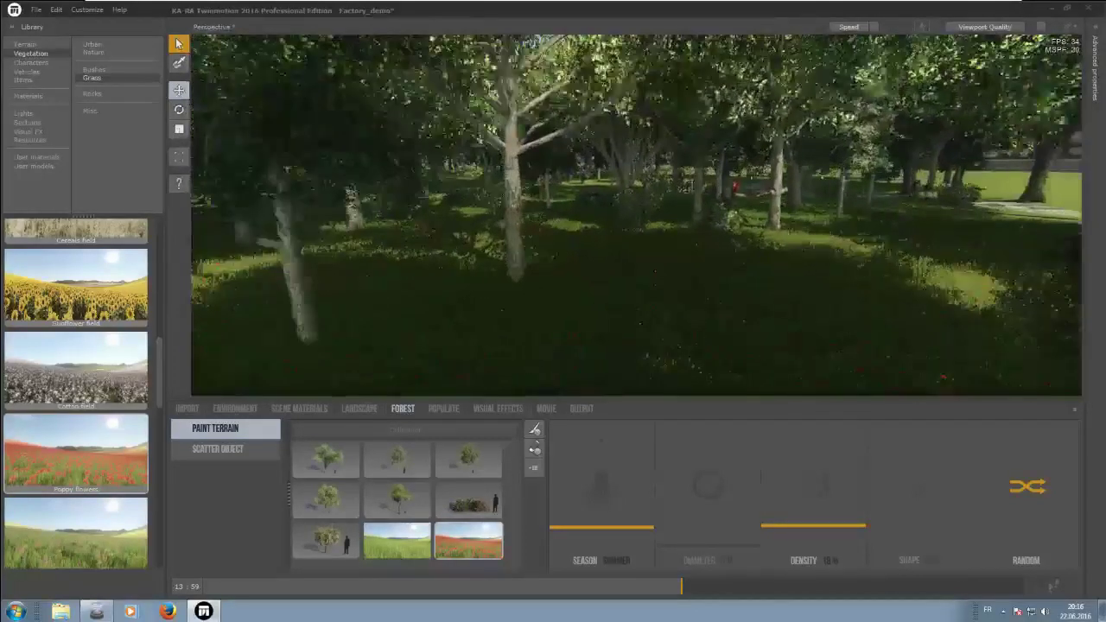
pyautogui.press('Up')
pyautogui.press('Up')
pyautogui.press('Up')
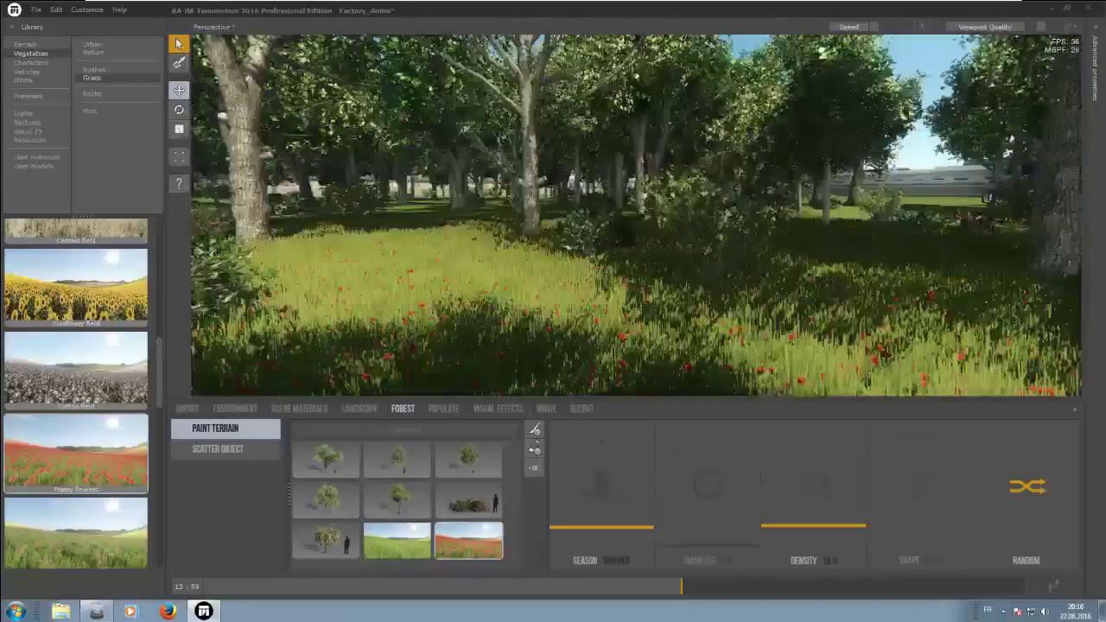
pyautogui.press('Up')
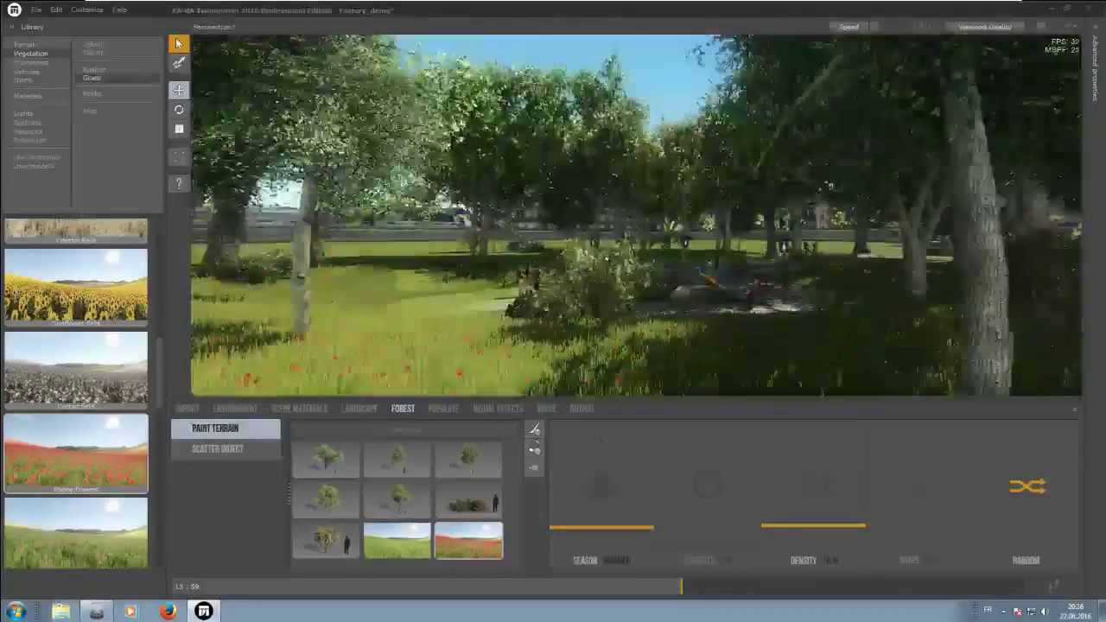
pyautogui.press('Up')
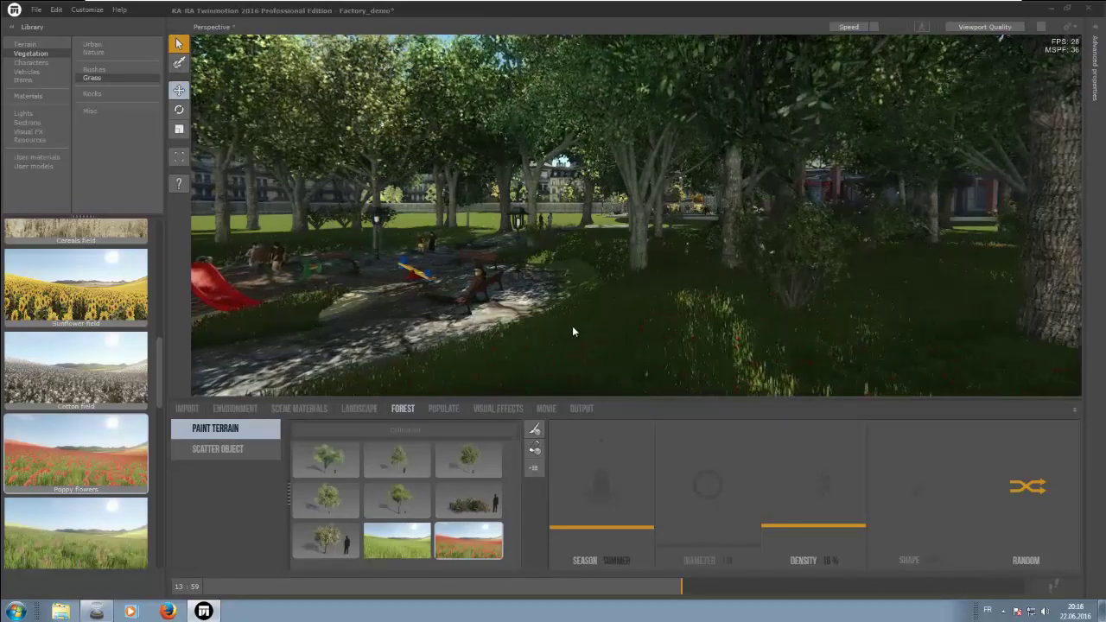
# - Draw a people path down the walkway beside the brick-paved strip and across to the forecourt of The Factory building
pyautogui.moveTo(572, 327); pyautogui.dragTo(810, 241, button='right')
pyautogui.moveTo(518, 343); pyautogui.dragTo(547, 331, button='right')
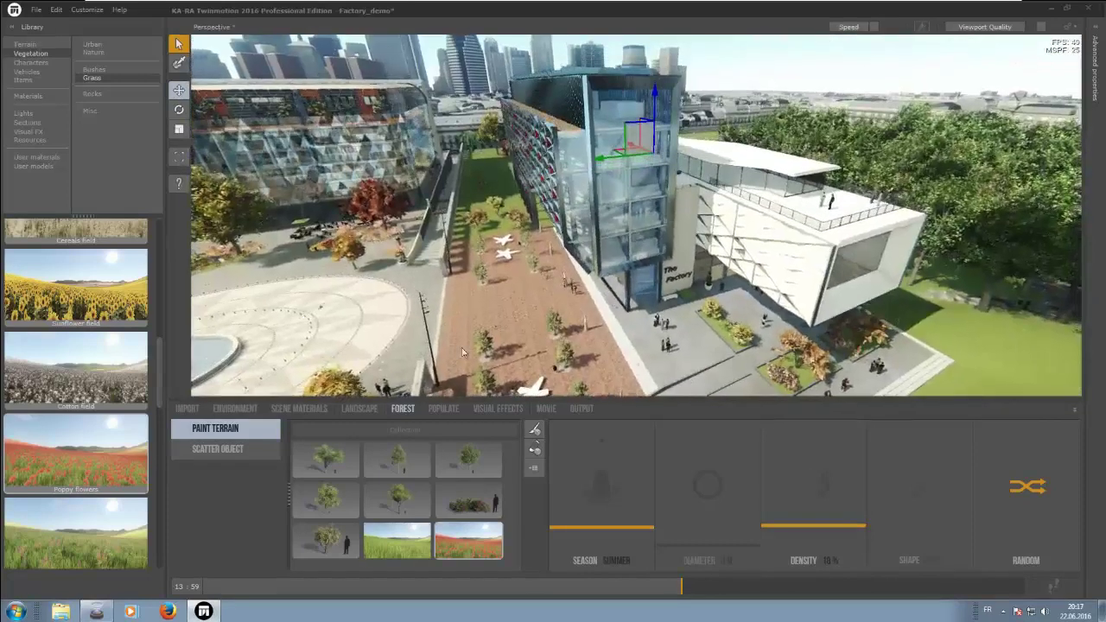
pyautogui.moveTo(547, 331)
pyautogui.mouseDown(button='right')
pyautogui.moveTo(564, 326)
pyautogui.moveTo(539, 324)
pyautogui.moveTo(557, 319)
pyautogui.mouseUp(button='right')
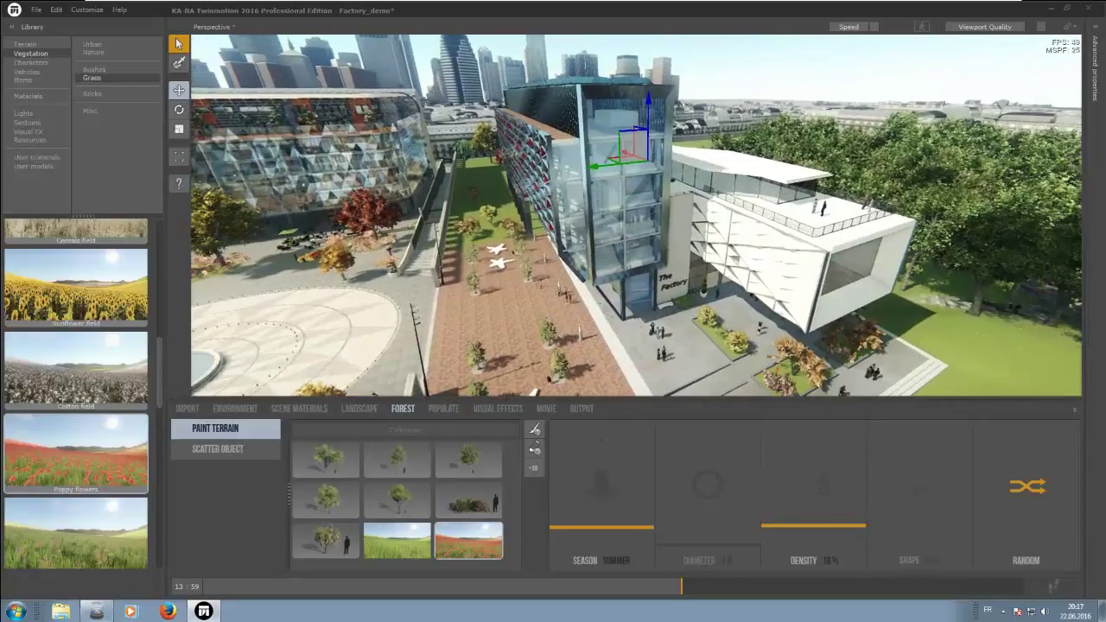
pyautogui.press('Down')
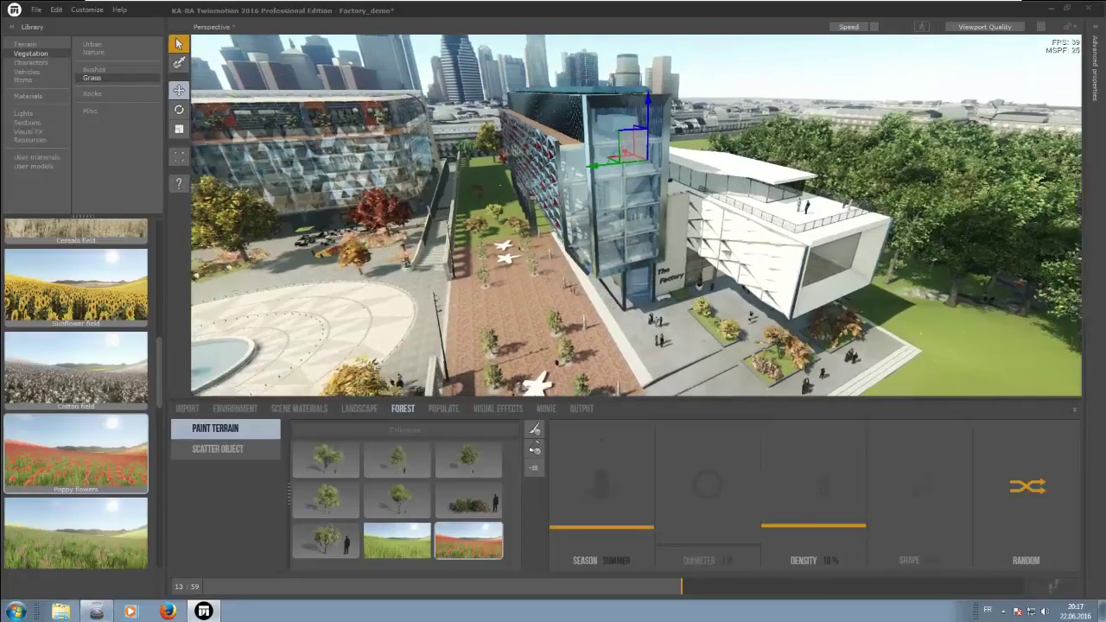
pyautogui.press('Down')
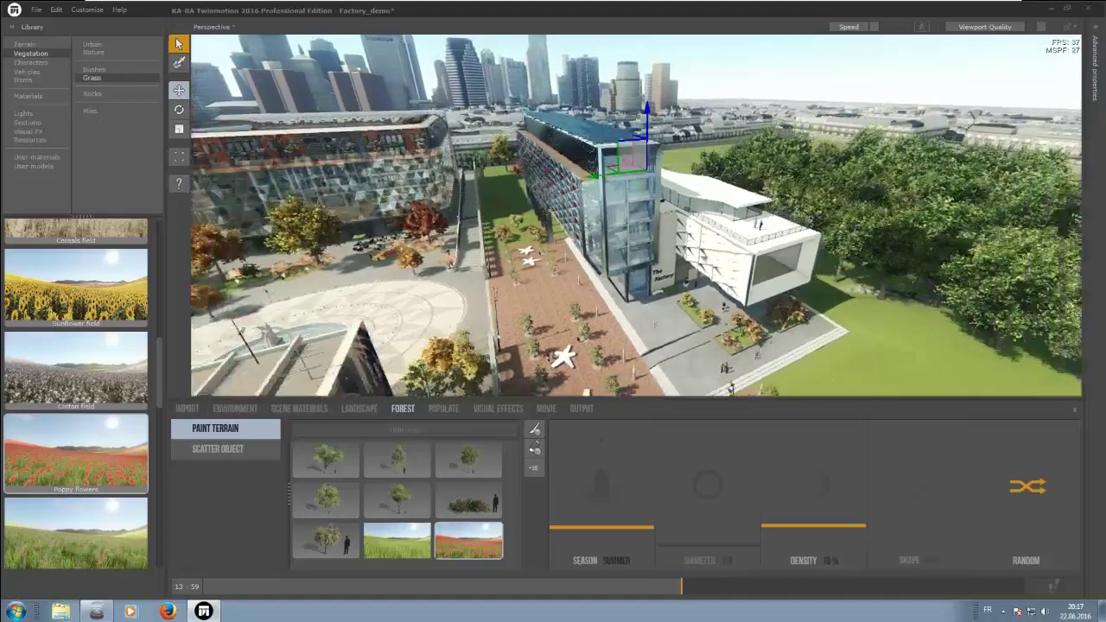
pyautogui.press('Down')
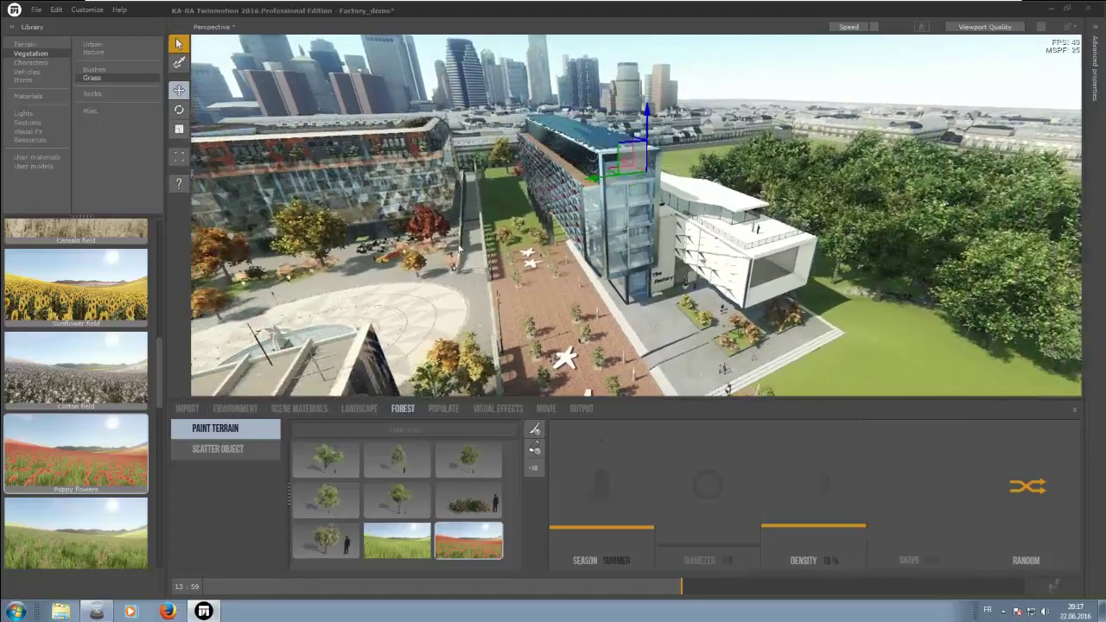
pyautogui.click(444, 409)
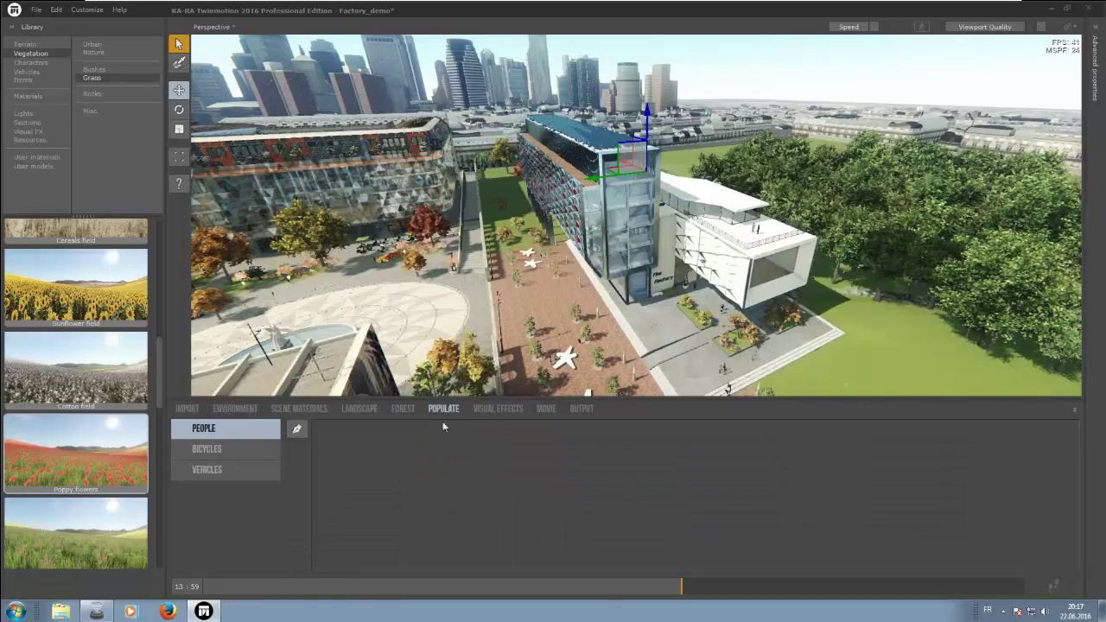
pyautogui.click(296, 431)
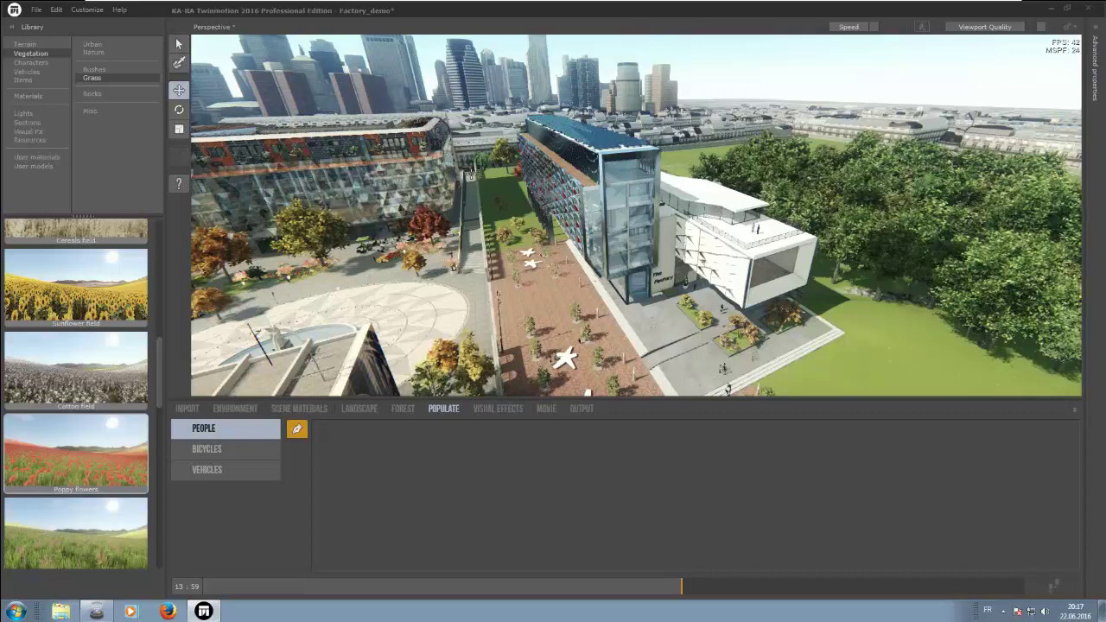
pyautogui.click(470, 248)
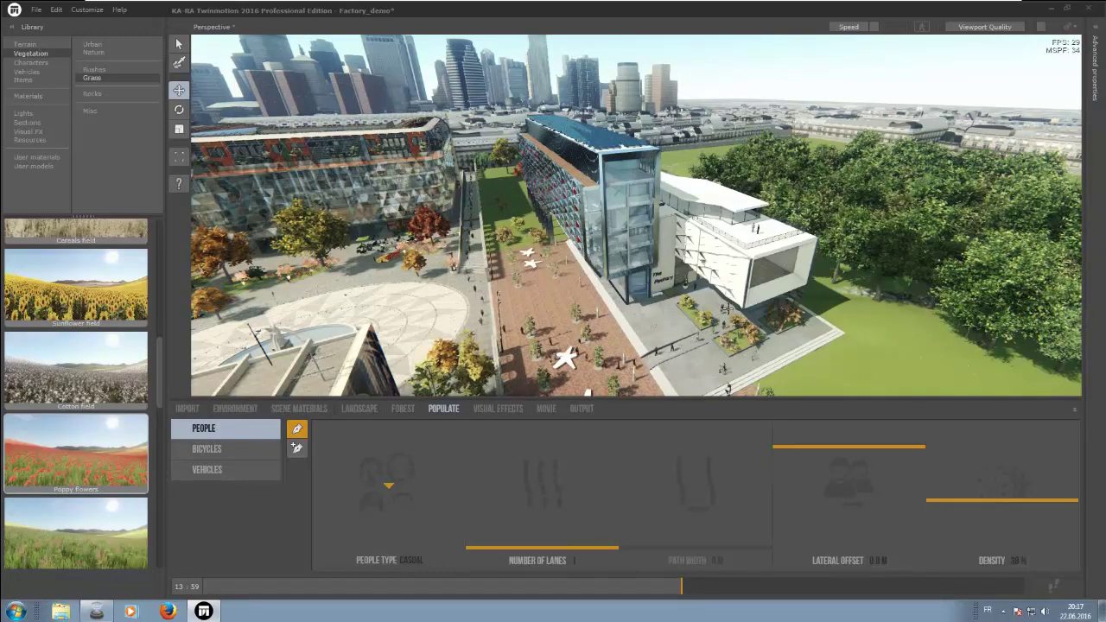
pyautogui.press('Escape')
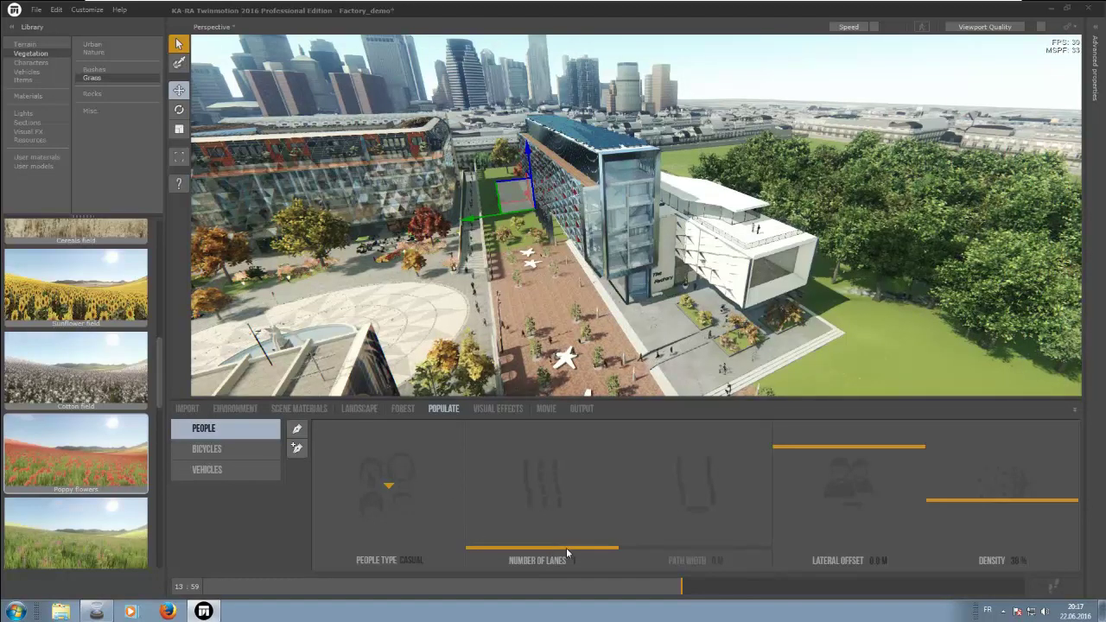
# - Add Sports to the path's people type, raise its number of lanes to the maximum and widen the path
pyautogui.click(387, 485)
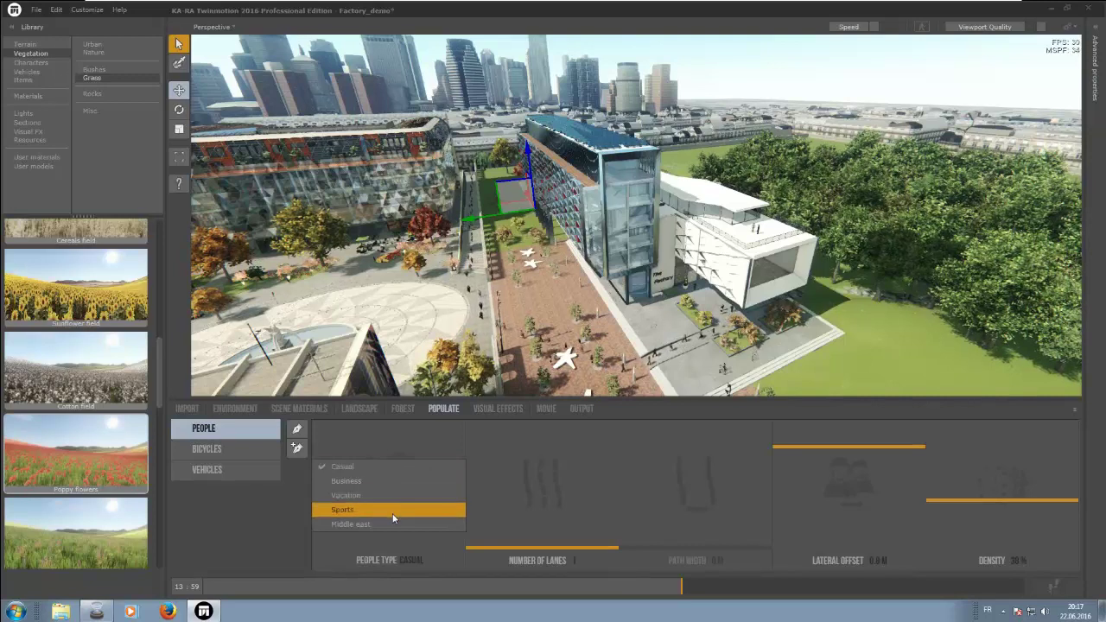
pyautogui.click(390, 510)
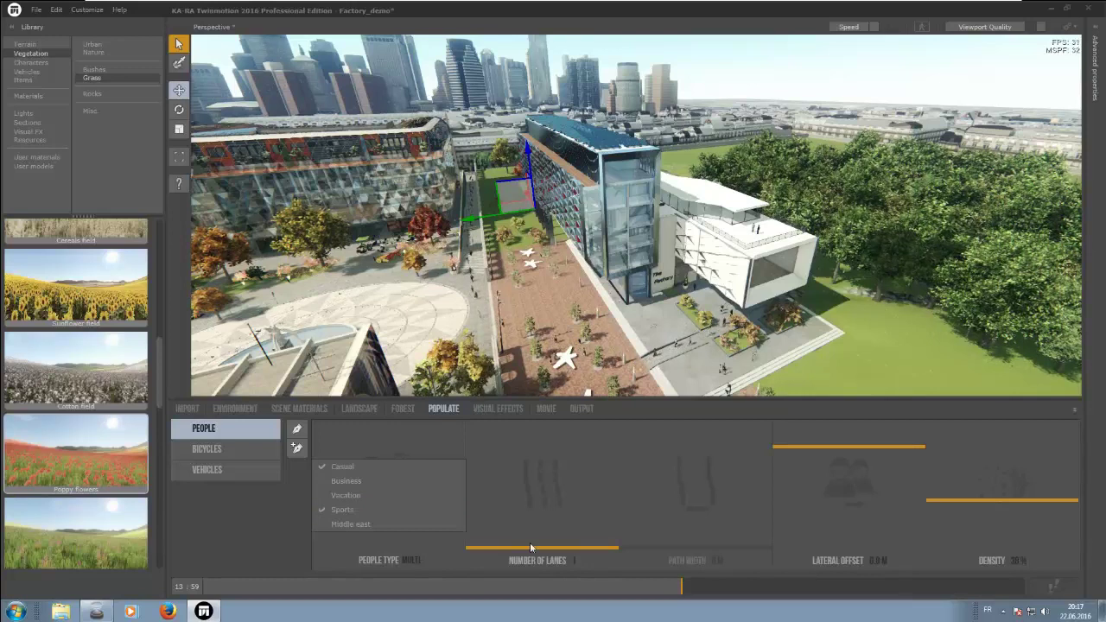
pyautogui.moveTo(531, 547); pyautogui.dragTo(536, 410)
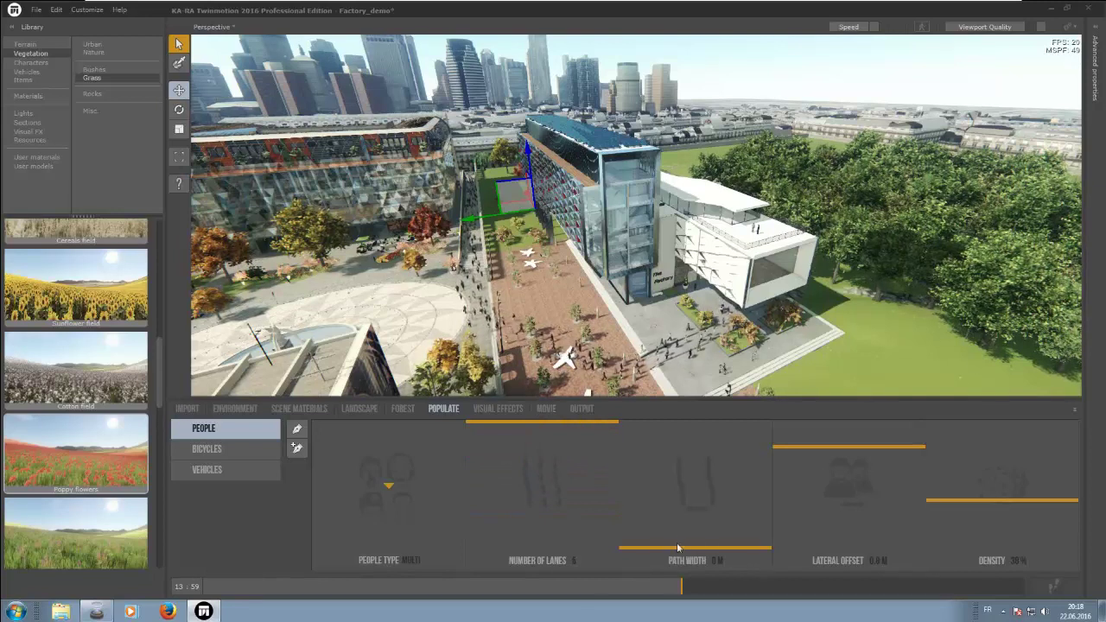
pyautogui.moveTo(678, 550); pyautogui.dragTo(675, 517)
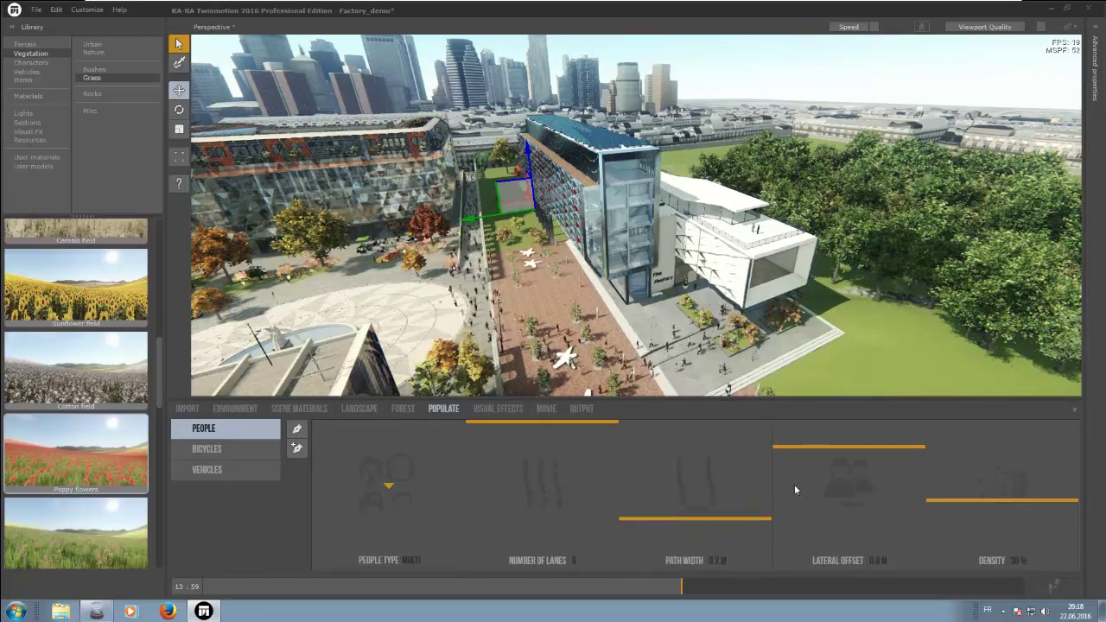
# - Increase the people path's lateral offset, try a much higher crowd density and finally set the density to 4 %
pyautogui.moveTo(838, 448); pyautogui.dragTo(835, 425)
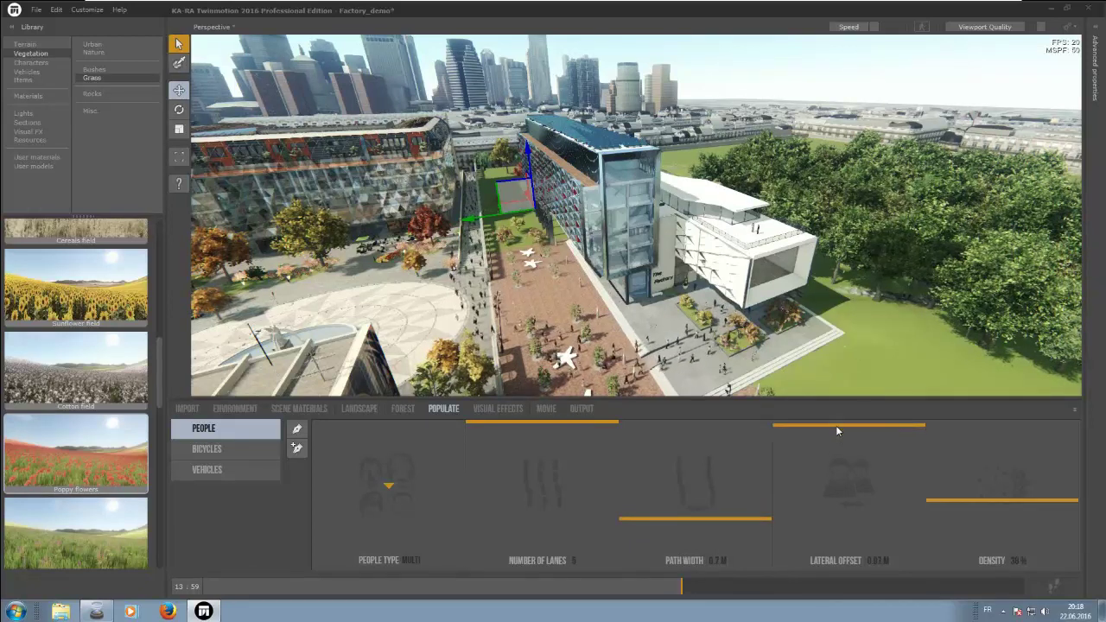
pyautogui.moveTo(970, 508); pyautogui.dragTo(961, 433)
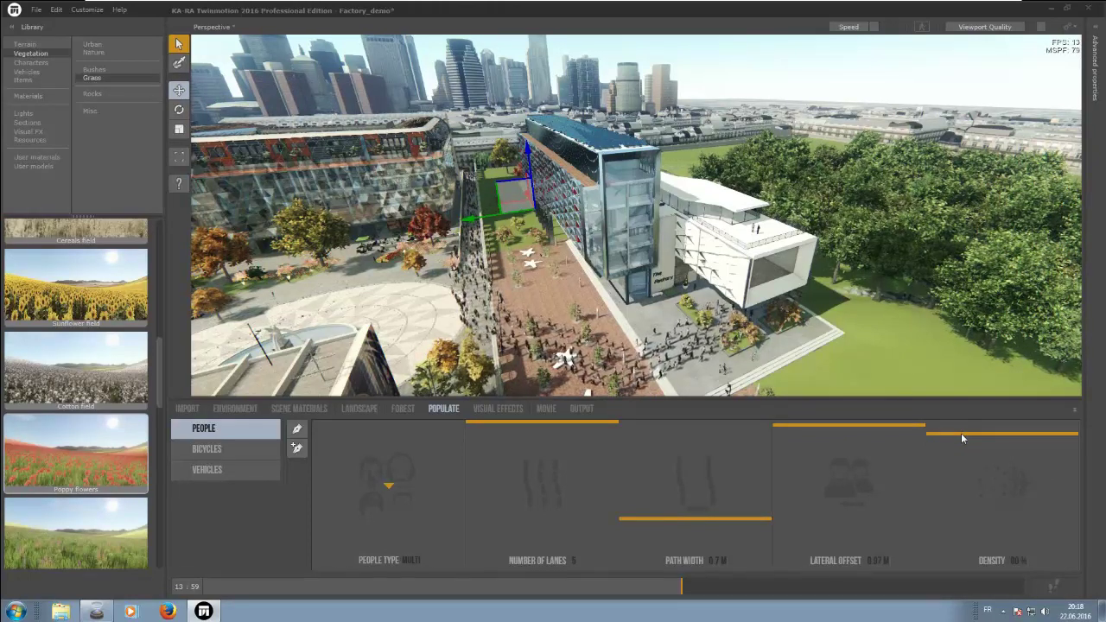
pyautogui.moveTo(962, 438); pyautogui.dragTo(966, 547)
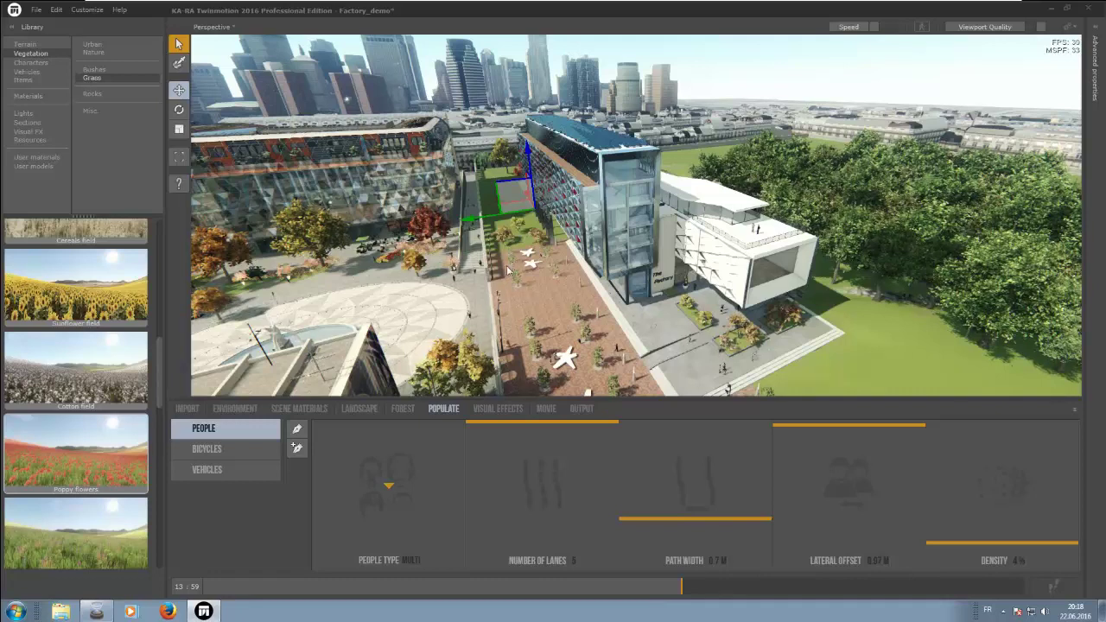
# - Draw a vehicle path from the street beside the stone tower around the circular fountain plaza towards the archway
pyautogui.moveTo(636, 215); pyautogui.dragTo(637, 206, button='right')
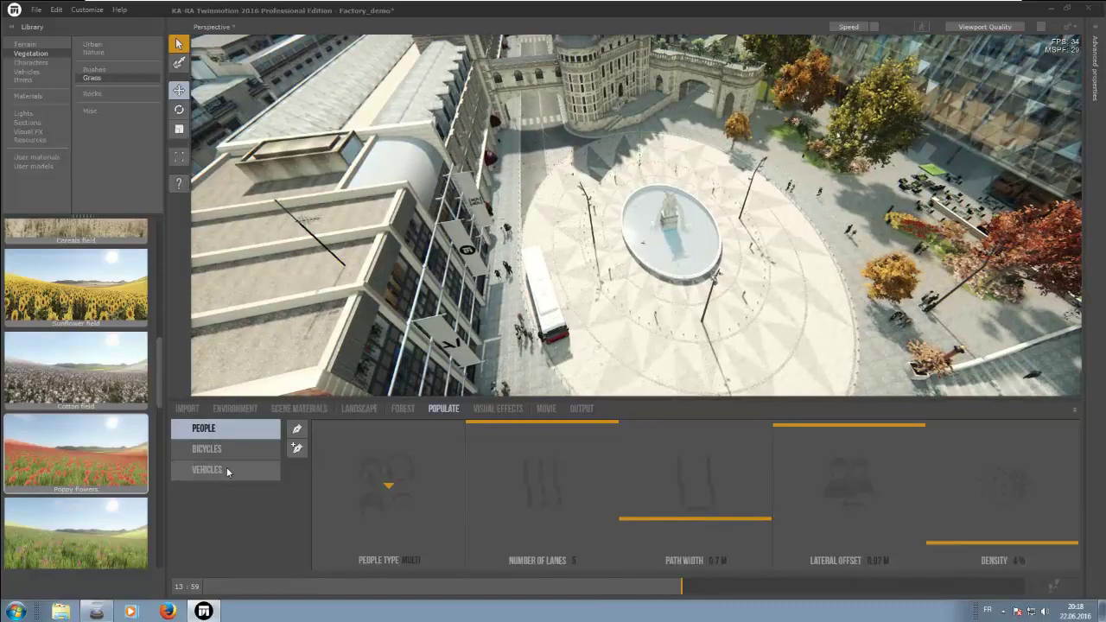
pyautogui.click(226, 468)
pyautogui.click(295, 430)
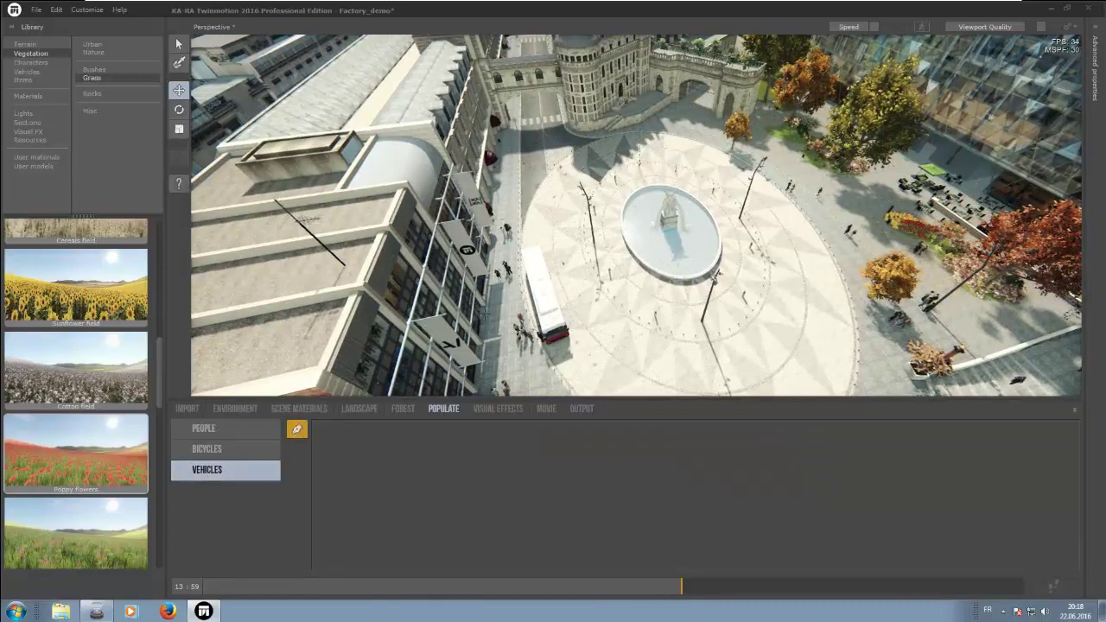
pyautogui.click(531, 47)
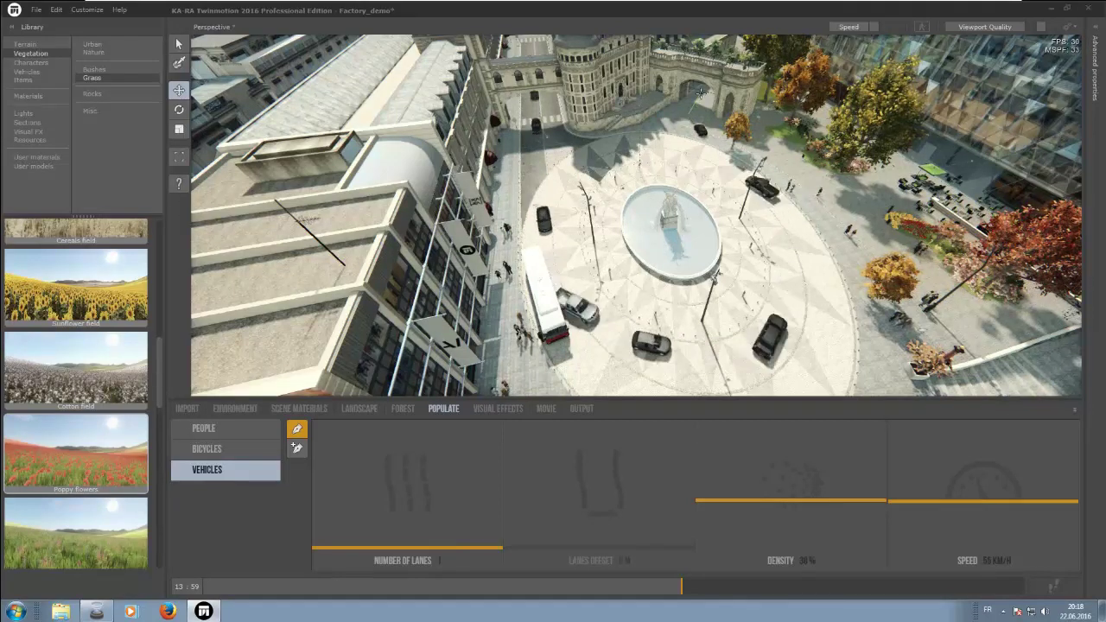
# - Finish the vehicle path beside the archway wall and adjust its curve point on the near side of the circular plaza
pyautogui.click(627, 111)
pyautogui.press('Escape')
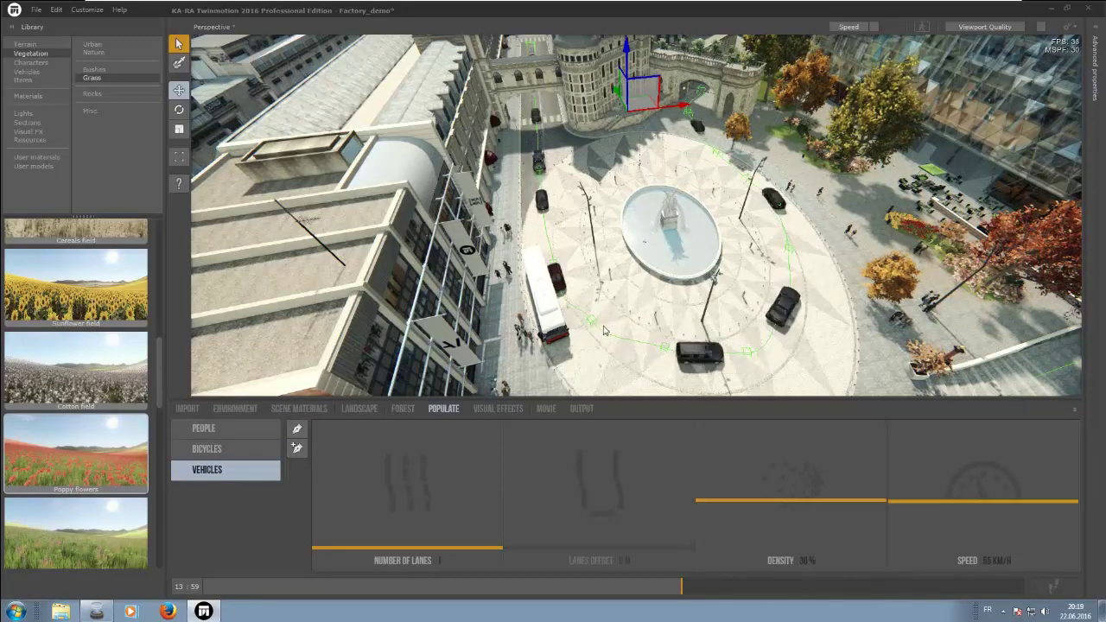
pyautogui.click(590, 325)
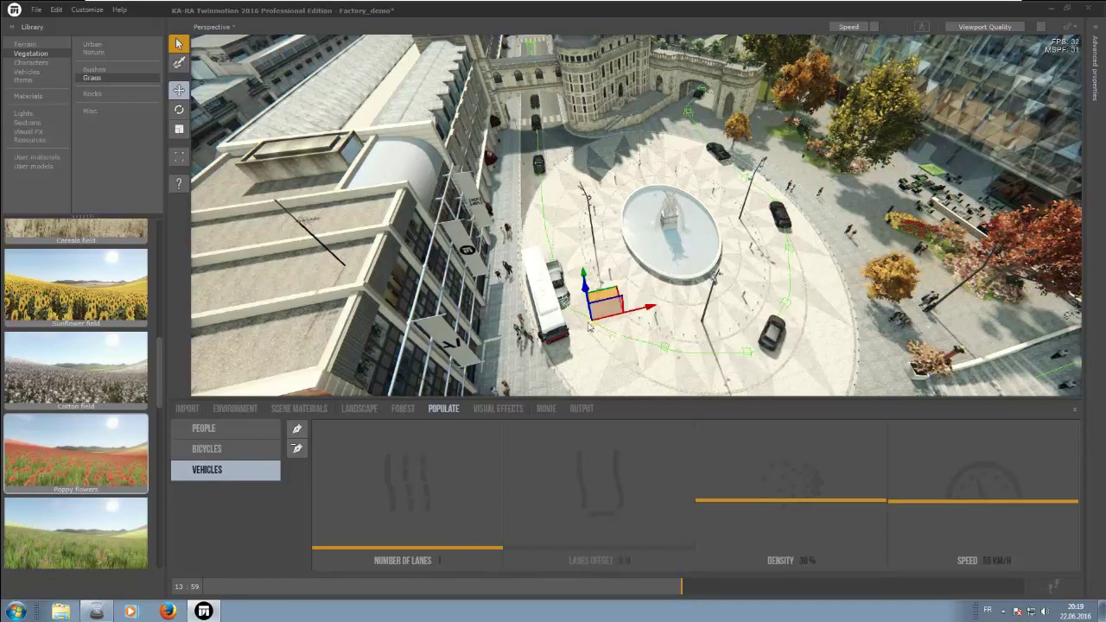
pyautogui.moveTo(610, 306); pyautogui.dragTo(611, 312)
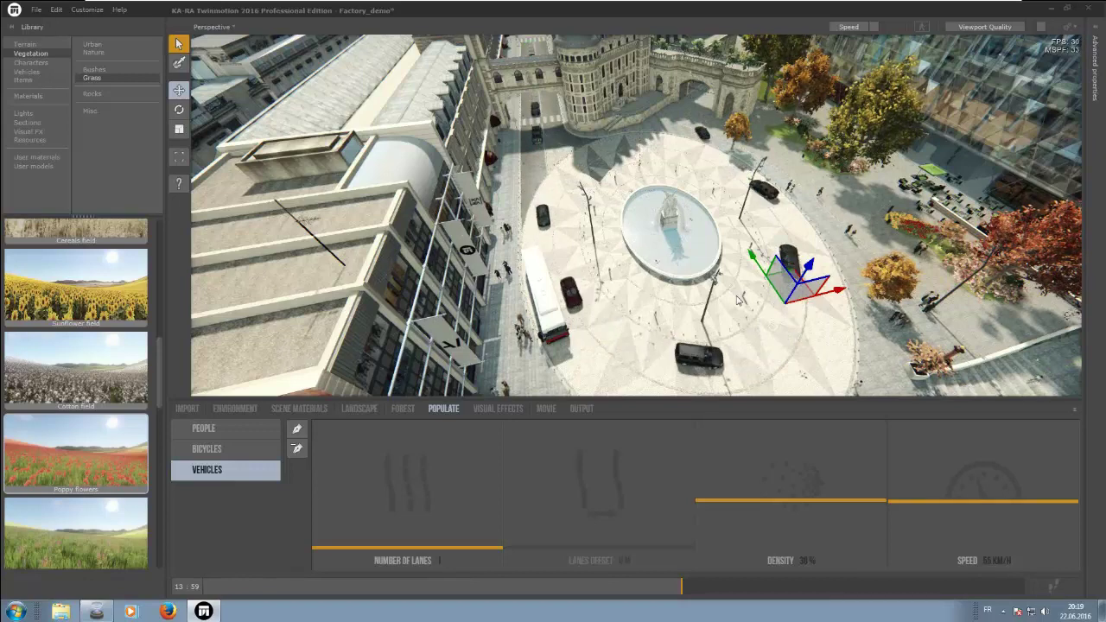
pyautogui.click(737, 300)
pyautogui.moveTo(738, 299); pyautogui.dragTo(671, 198, button='right')
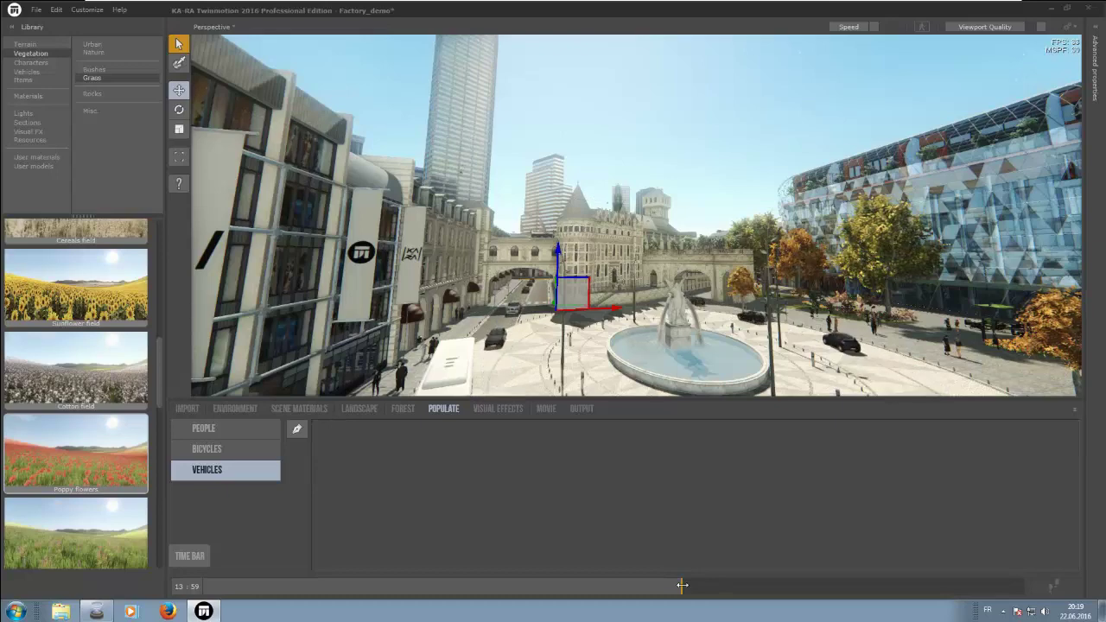
# - Shift the time of day to 03:34, on to 20:39 and finally to 11:08
pyautogui.moveTo(682, 586); pyautogui.dragTo(326, 587)
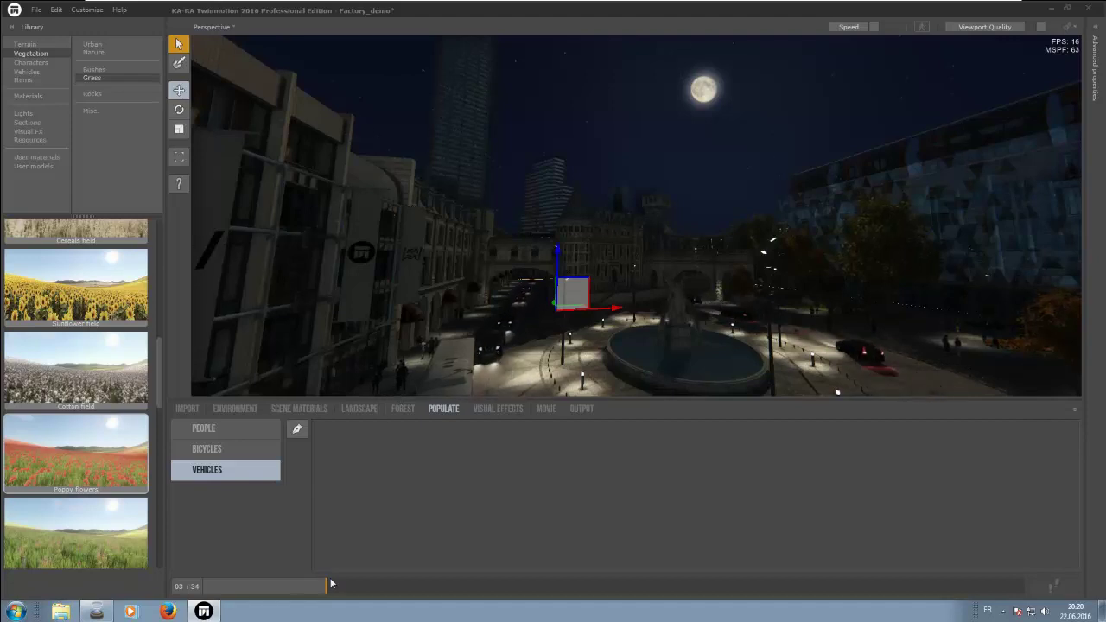
pyautogui.moveTo(330, 586); pyautogui.dragTo(908, 586)
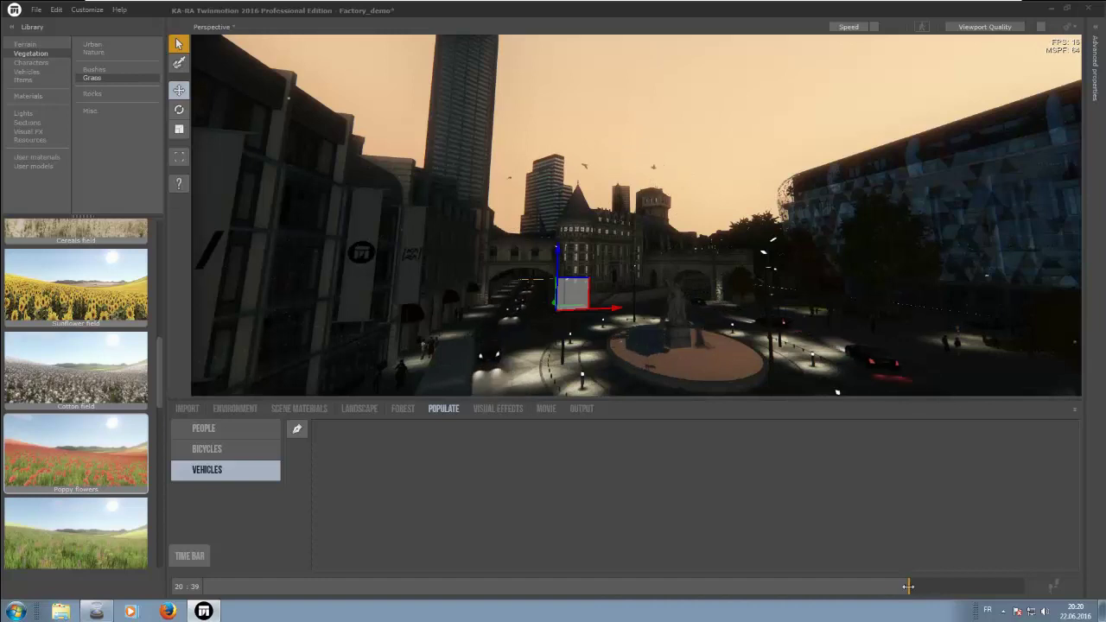
pyautogui.moveTo(908, 590)
pyautogui.mouseDown()
pyautogui.moveTo(917, 586)
pyautogui.moveTo(566, 587)
pyautogui.moveTo(584, 585)
pyautogui.mouseUp()
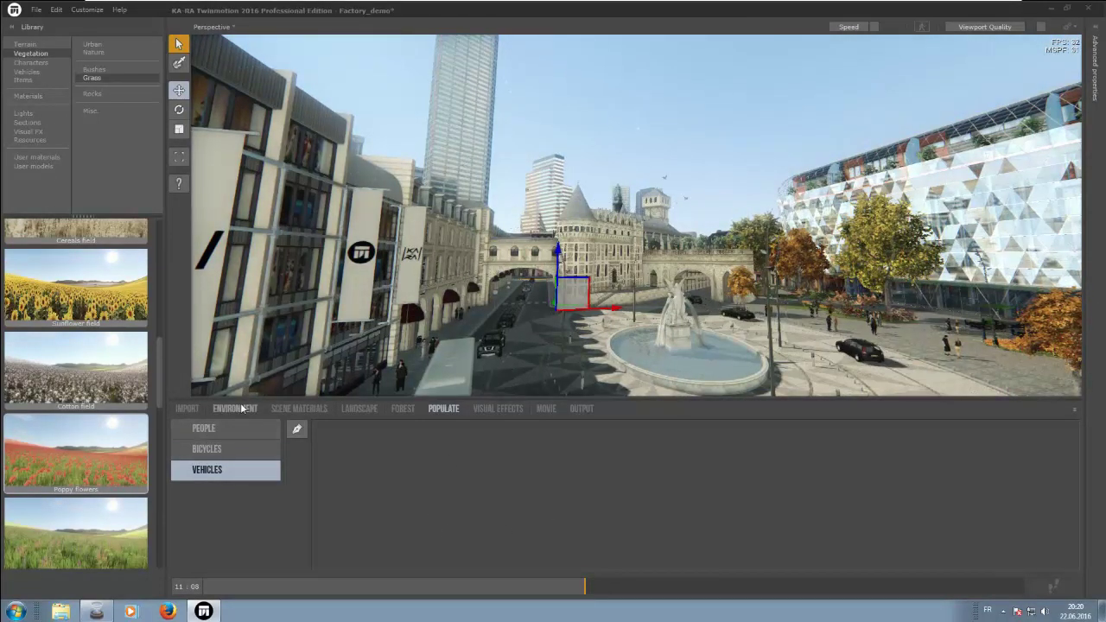
# - Try the Tropical and Mournful sky types among the weather presets and settle on the Blue sky
pyautogui.click(243, 409)
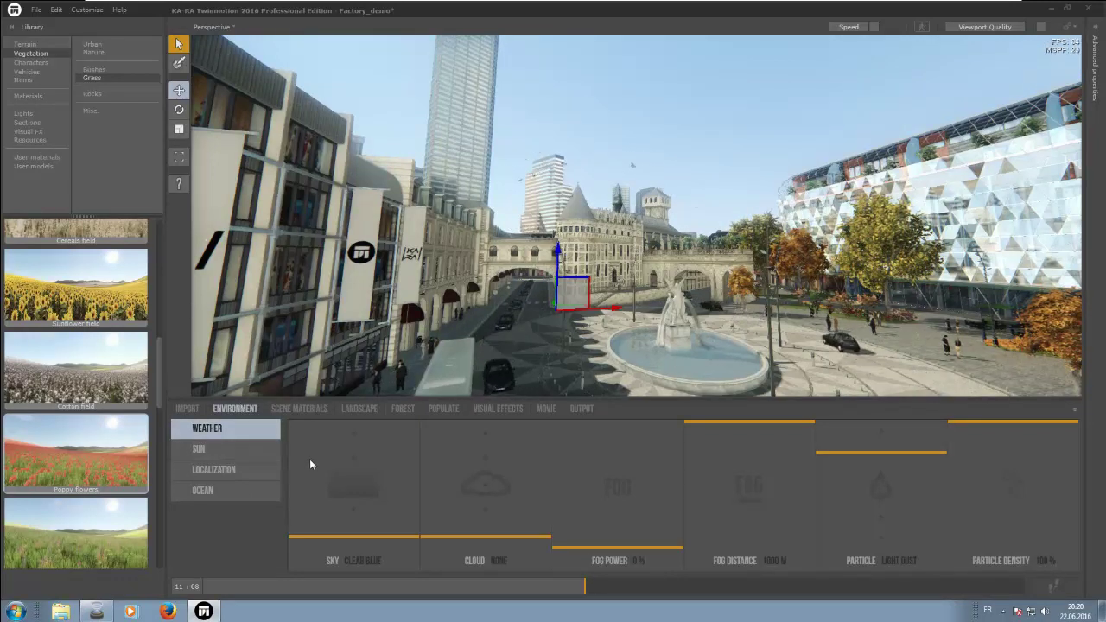
pyautogui.click(364, 510)
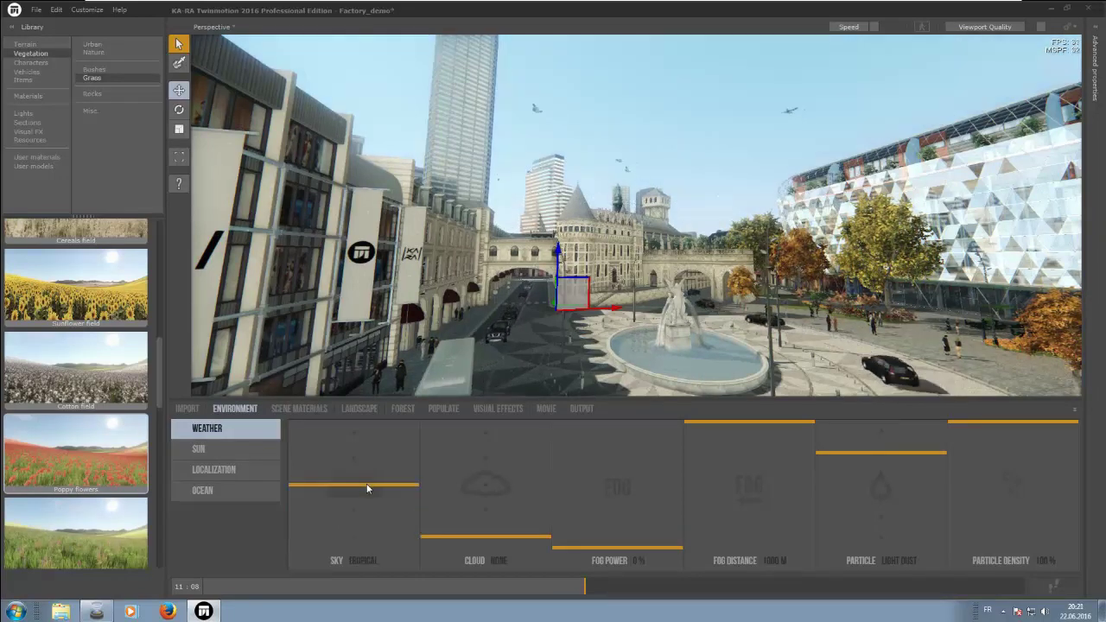
pyautogui.click(369, 458)
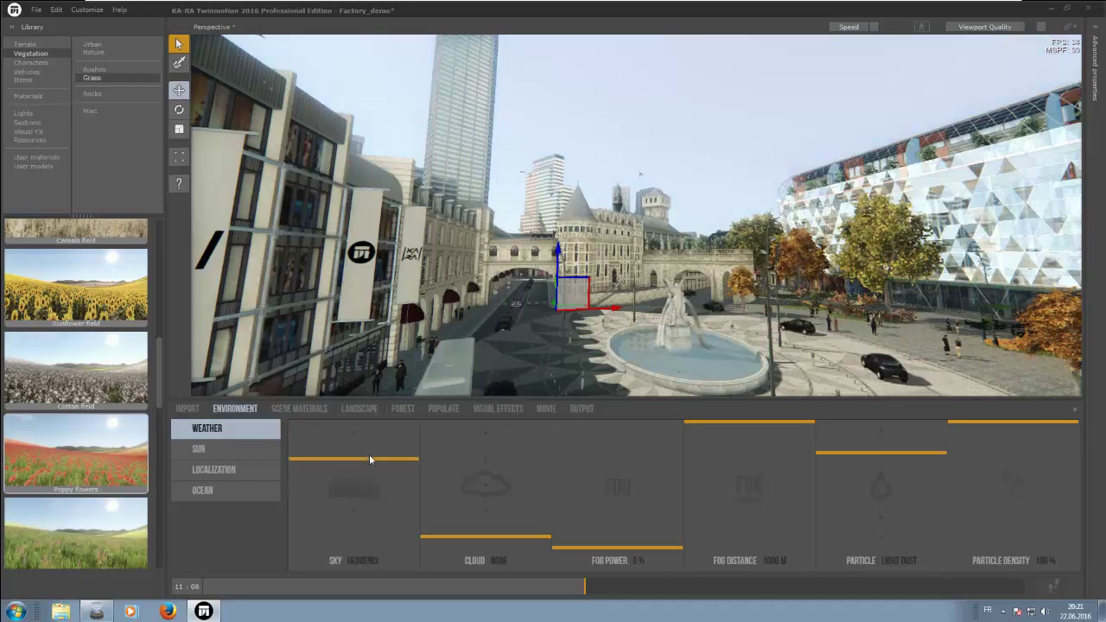
pyautogui.click(374, 442)
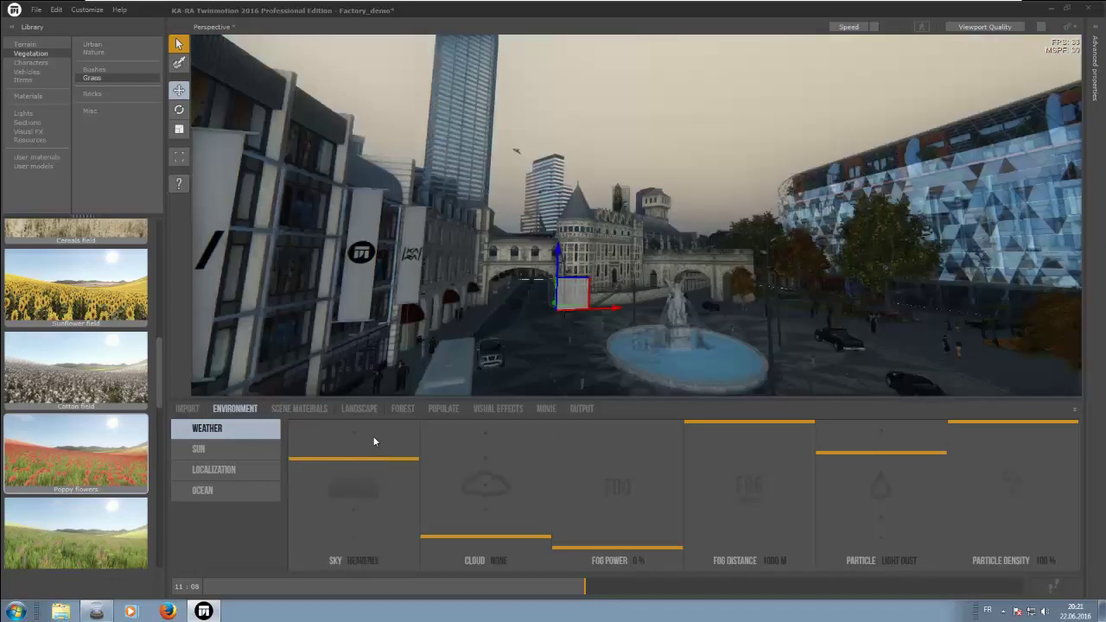
pyautogui.click(368, 510)
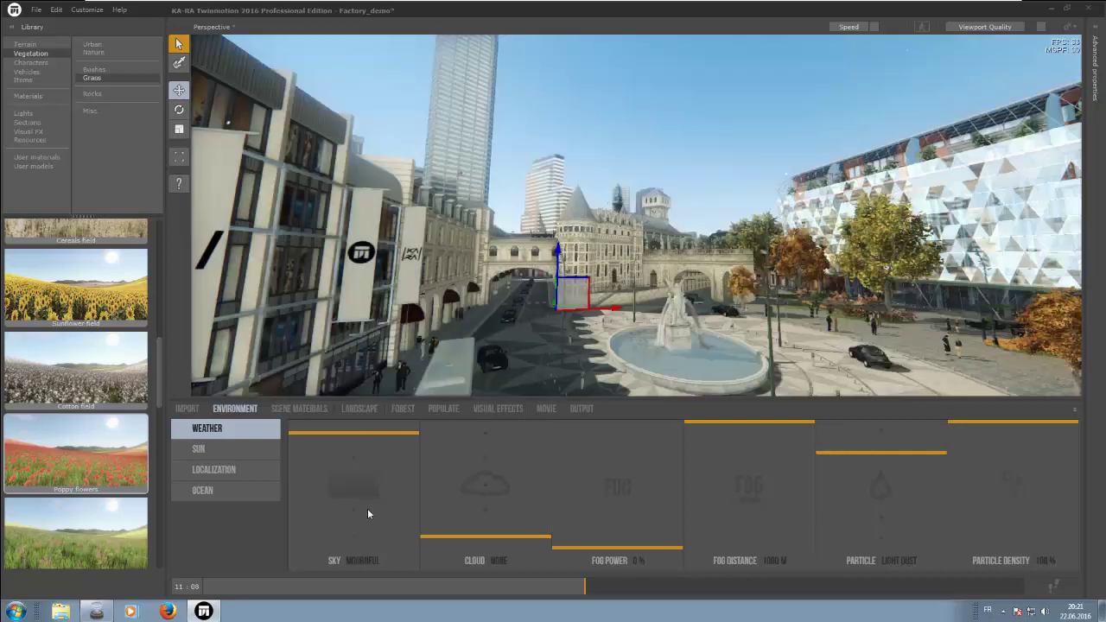
# - Step the cloud type through Cumulus and Strato and set it to Alto
pyautogui.click(501, 510)
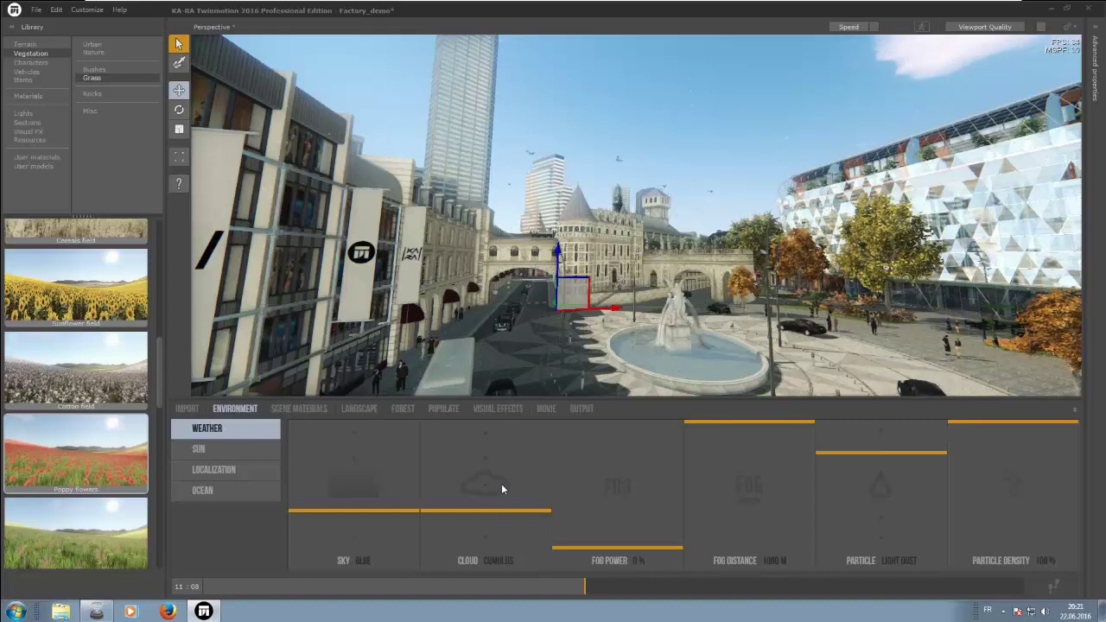
pyautogui.click(501, 483)
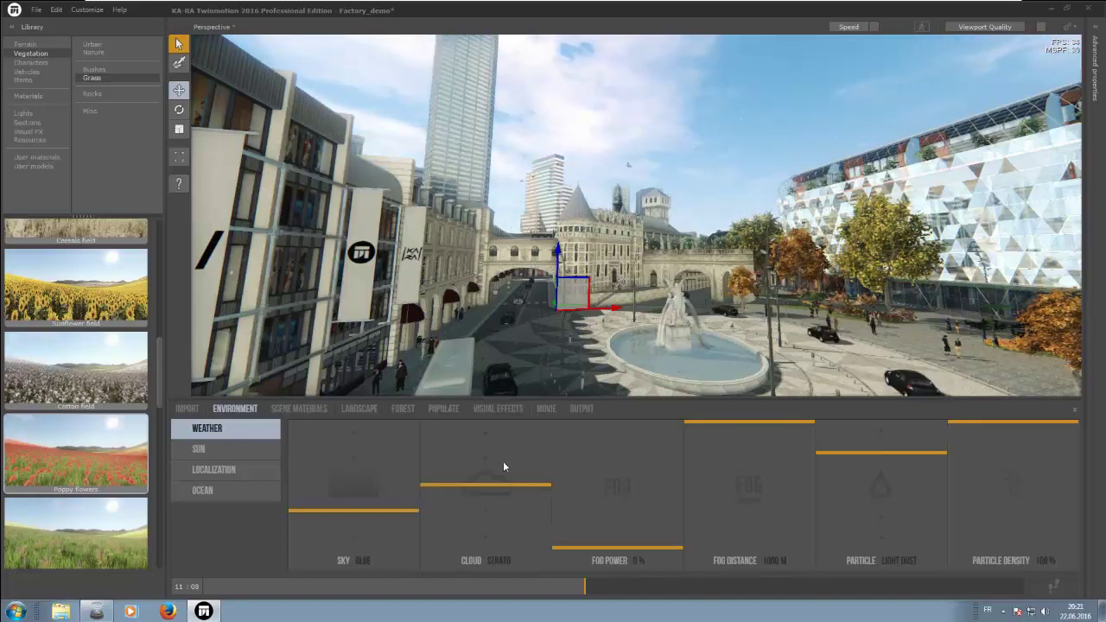
pyautogui.click(504, 467)
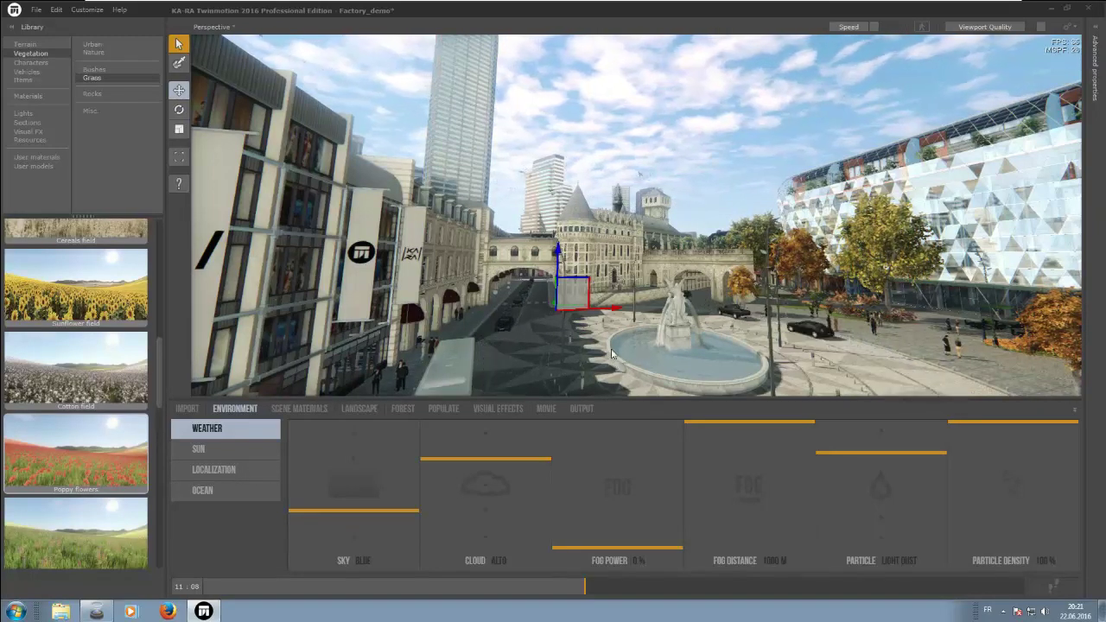
# - Show the advanced properties, enlarge their area and examine the detailed weather and sun settings
pyautogui.click(1097, 31)
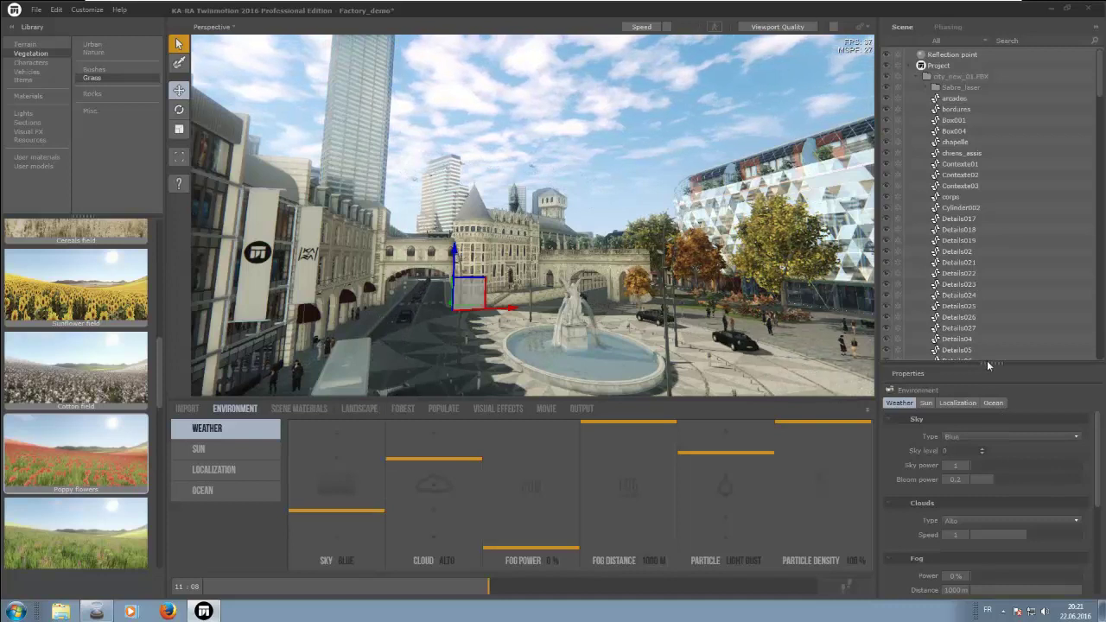
pyautogui.moveTo(987, 361); pyautogui.dragTo(982, 274)
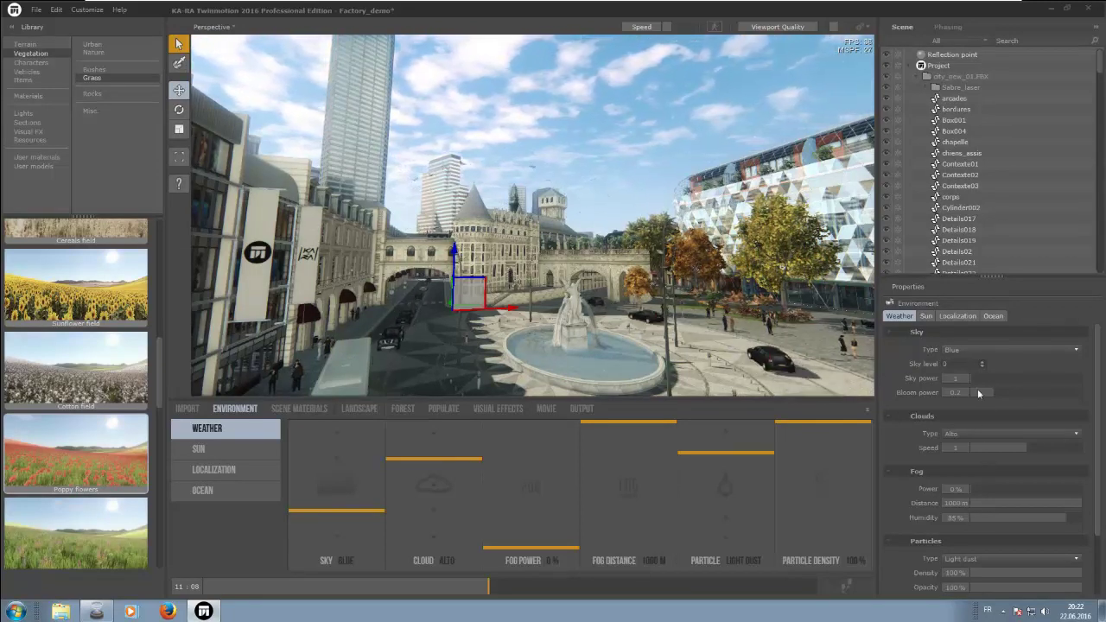
pyautogui.moveTo(1098, 374); pyautogui.dragTo(1098, 376)
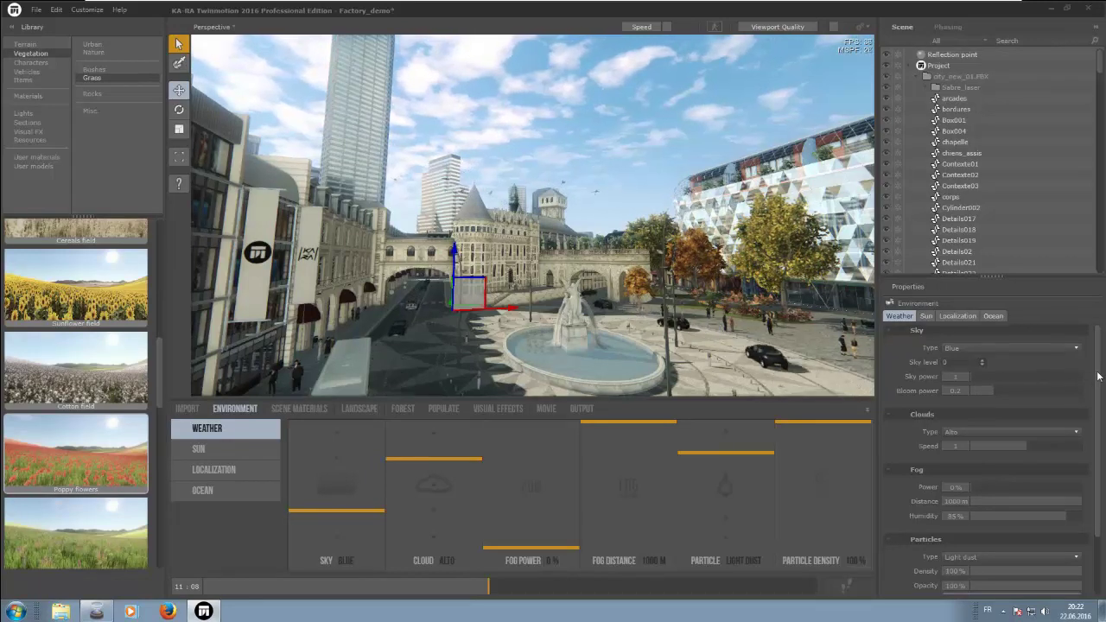
pyautogui.scroll(-3, 1097, 375)
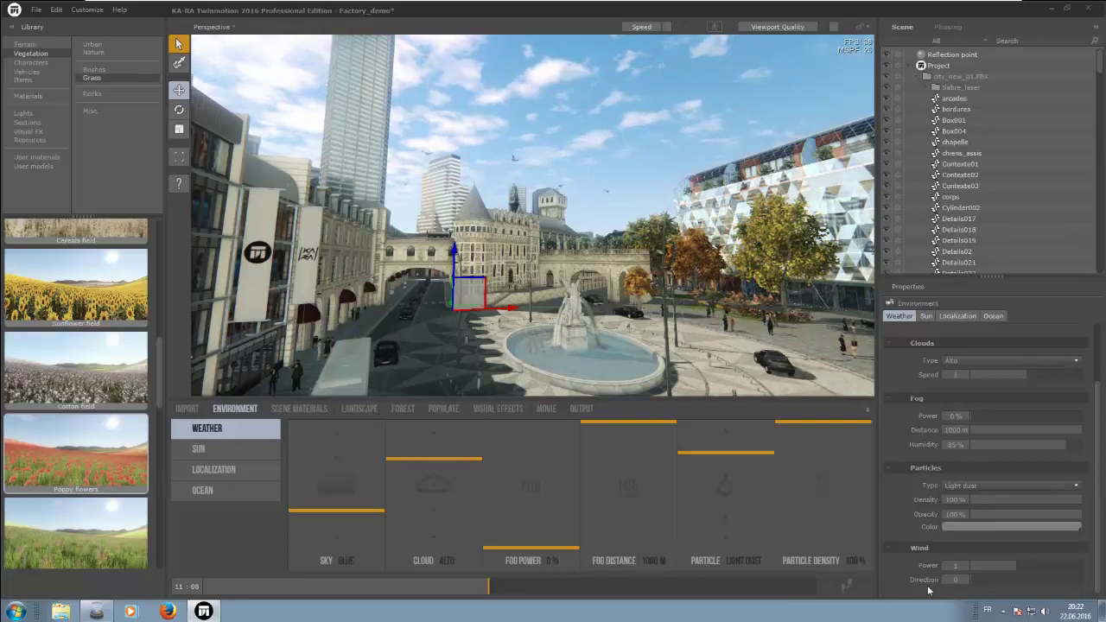
pyautogui.click(226, 449)
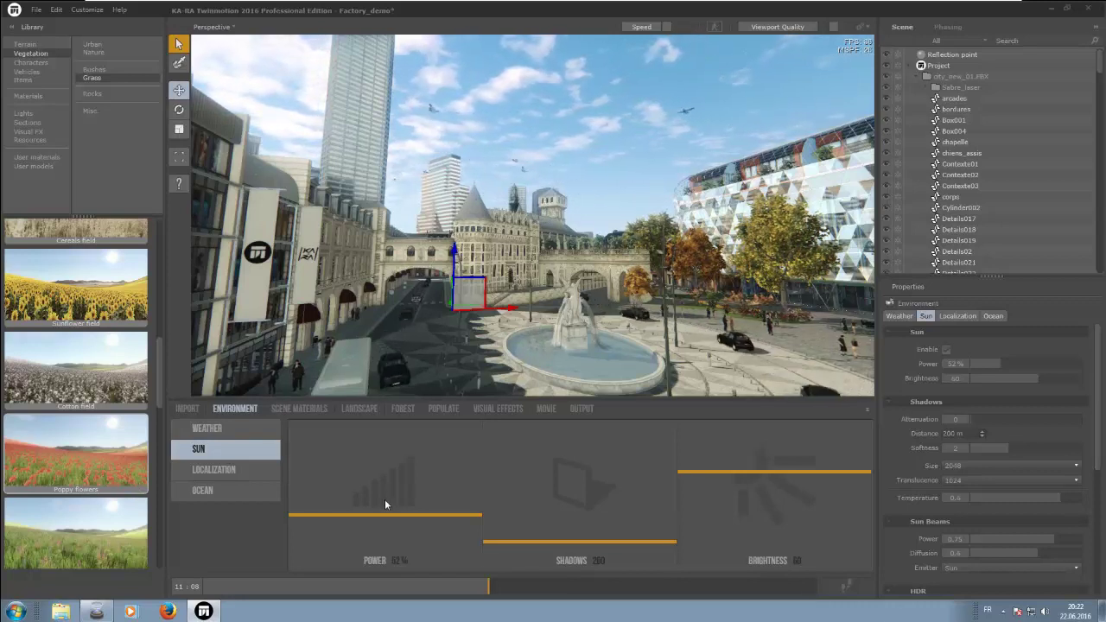
# - Zoom the localization map in on Paris and place the project location just southeast of the city
pyautogui.click(220, 477)
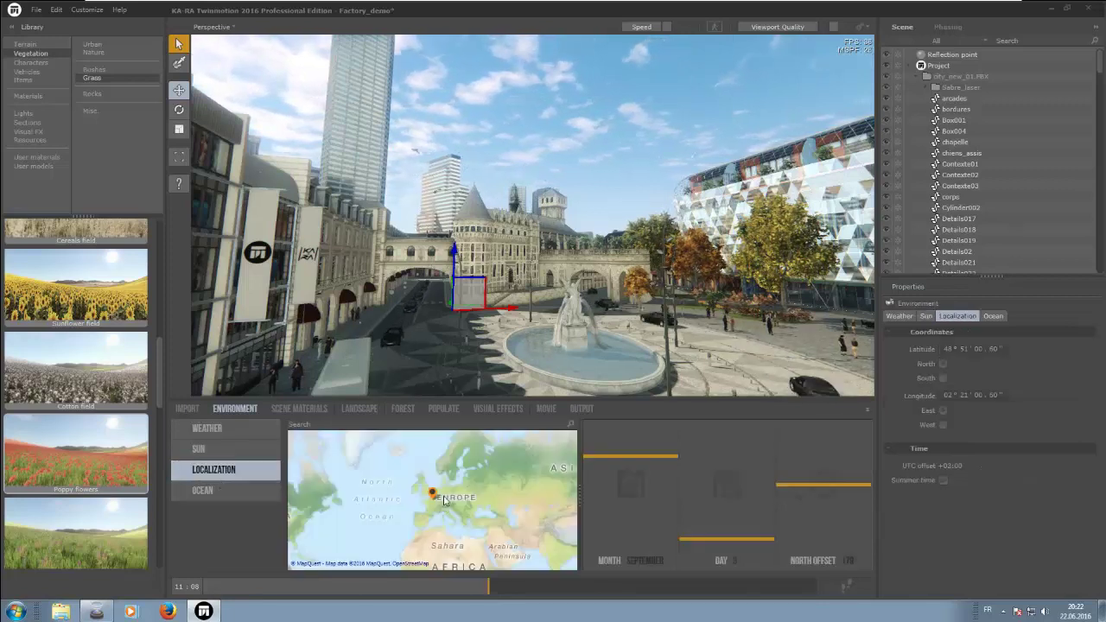
pyautogui.scroll(1, 434, 499)
pyautogui.scroll(2, 434, 501)
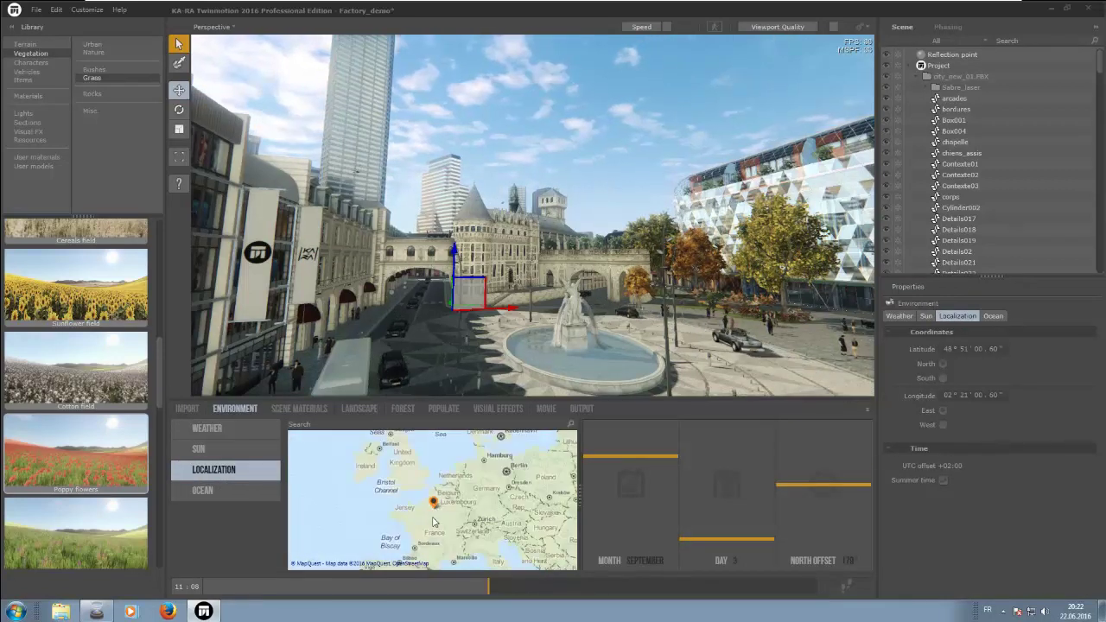
pyautogui.scroll(4, 434, 522)
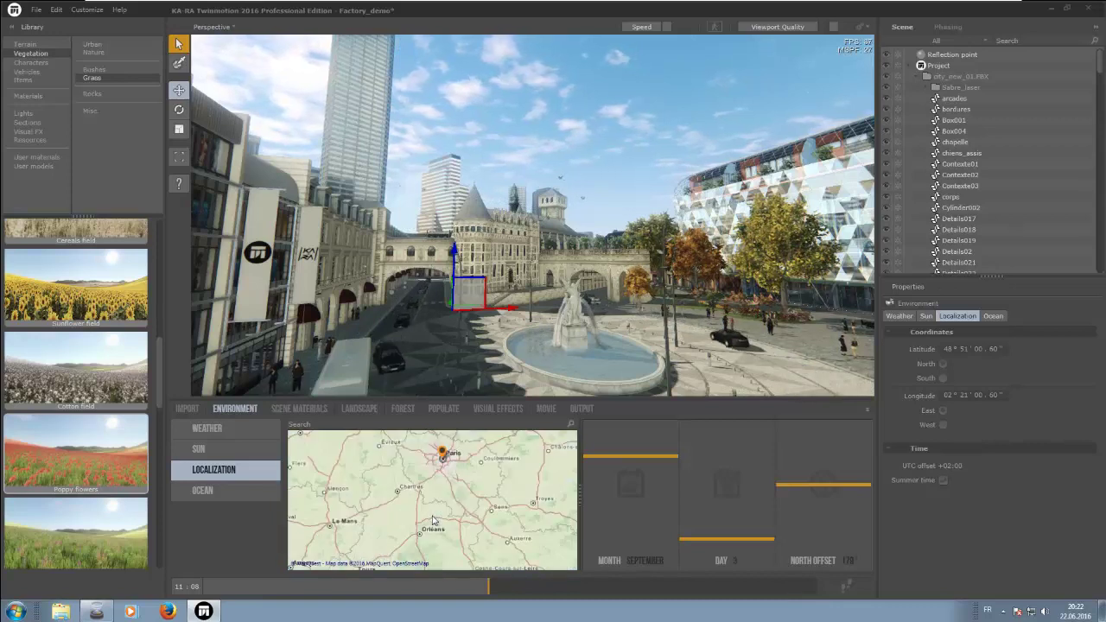
pyautogui.click(463, 472)
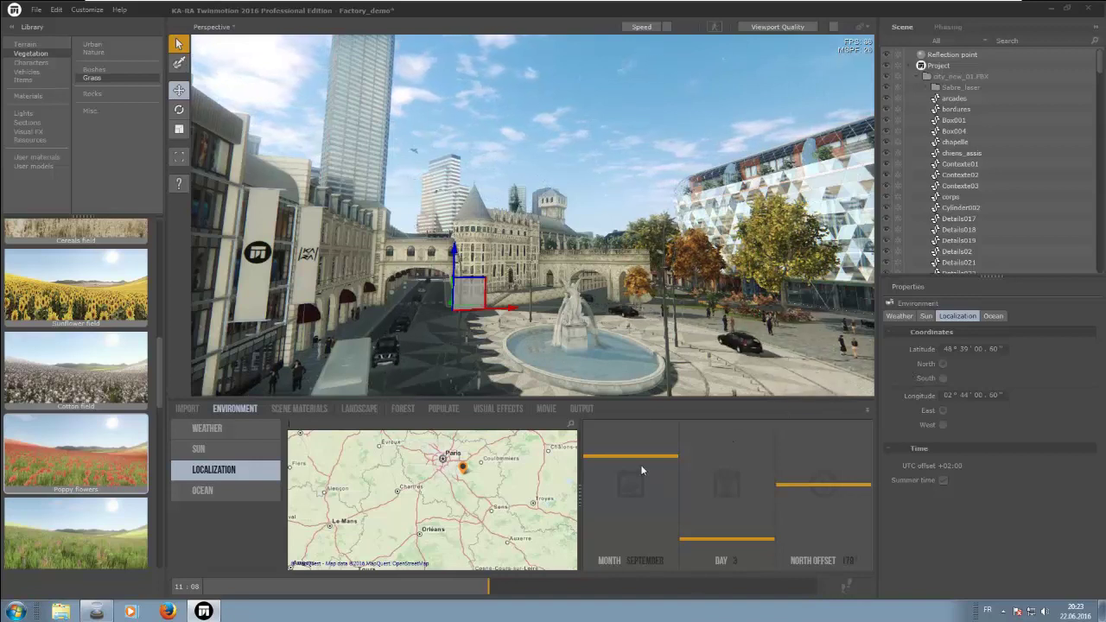
# - Turn on the ocean in the environment settings
pyautogui.click(236, 490)
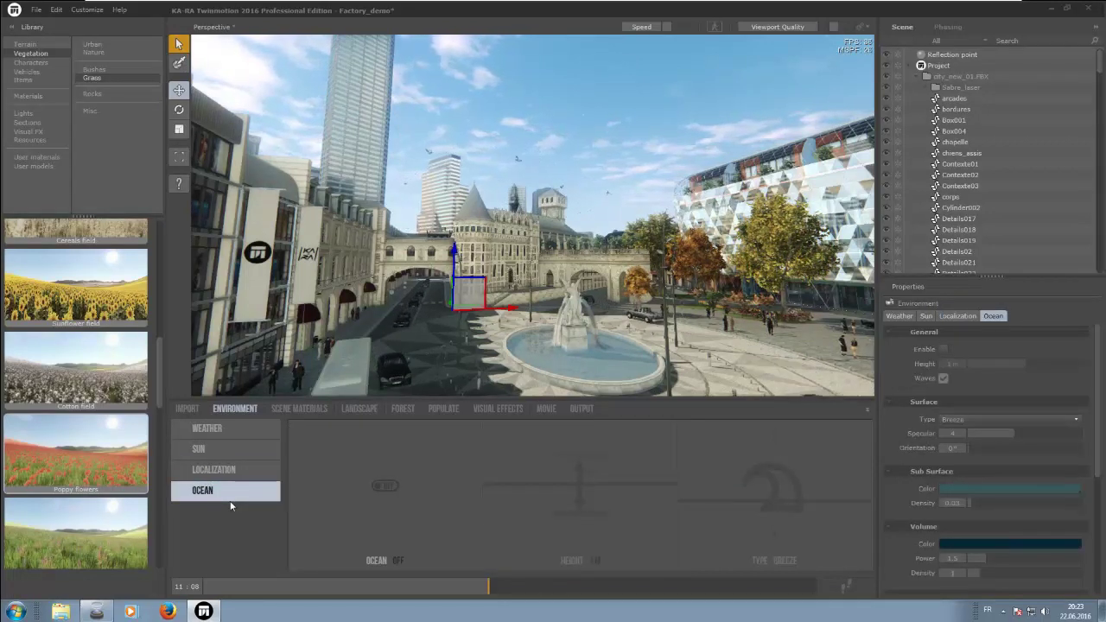
pyautogui.click(378, 486)
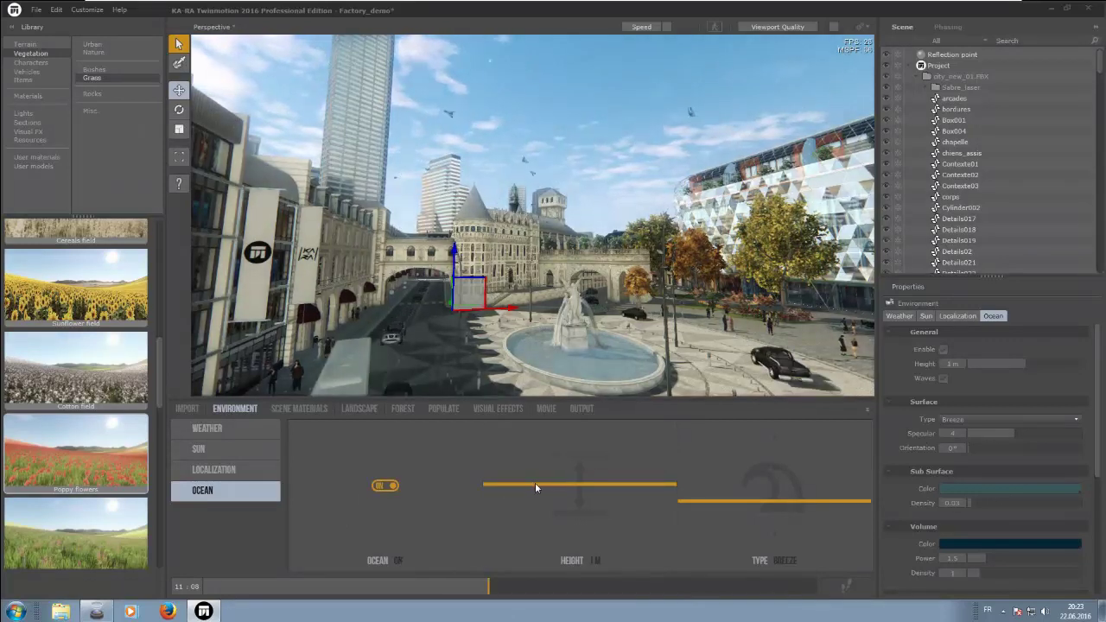
# - Try several ocean heights, lowering the water below the plaza and raising it until the view is submerged
pyautogui.moveTo(534, 482); pyautogui.dragTo(535, 488)
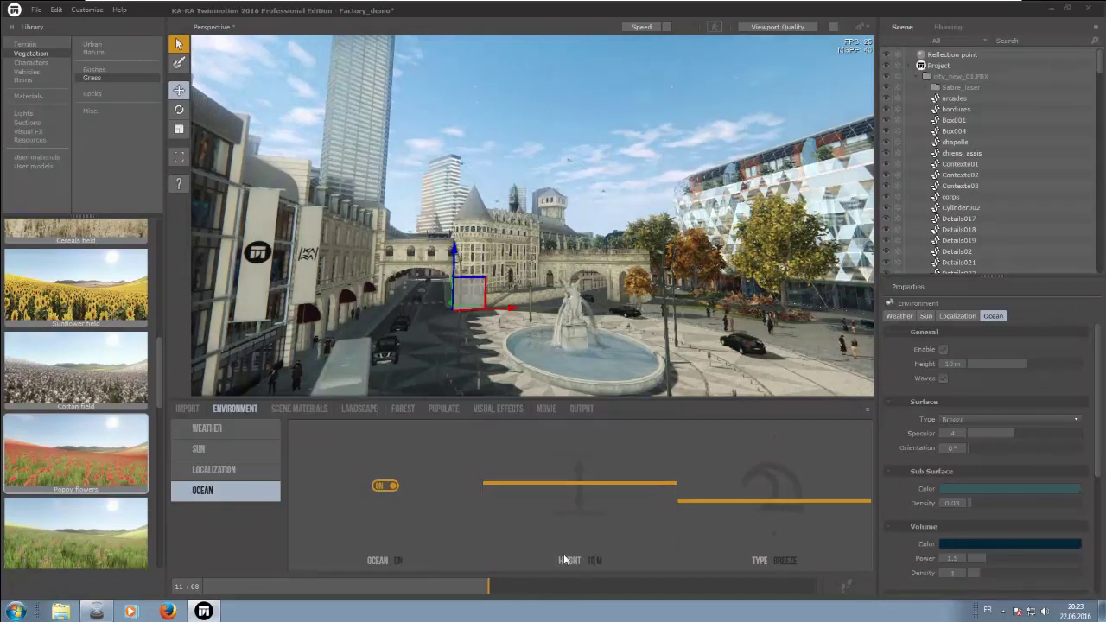
pyautogui.click(576, 512)
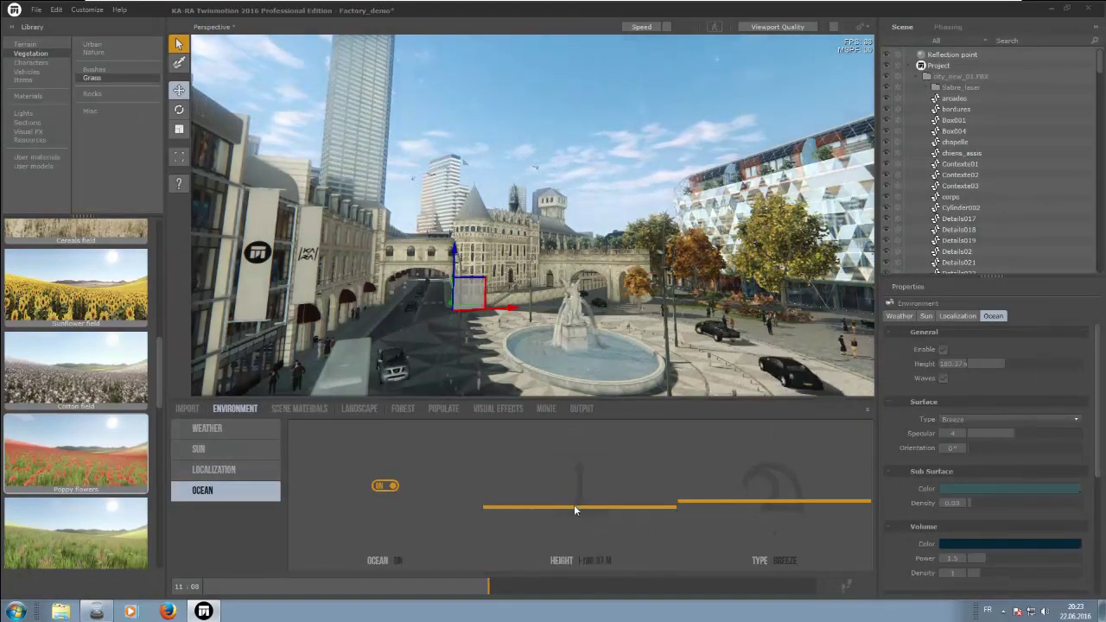
pyautogui.click(573, 504)
pyautogui.moveTo(574, 504); pyautogui.dragTo(572, 481)
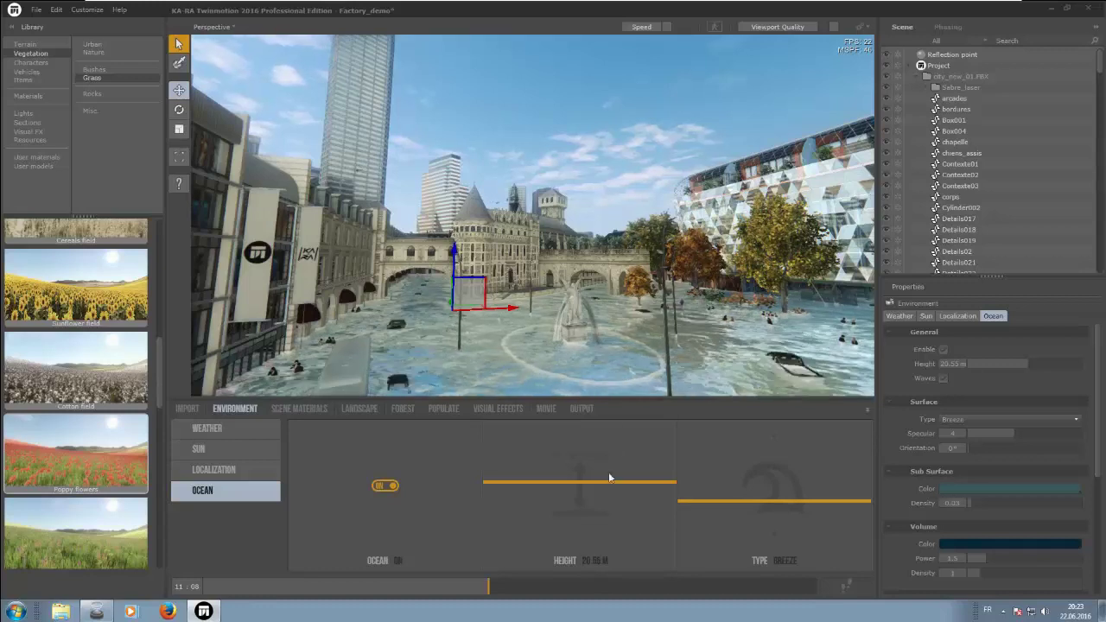
pyautogui.moveTo(608, 483); pyautogui.dragTo(607, 481)
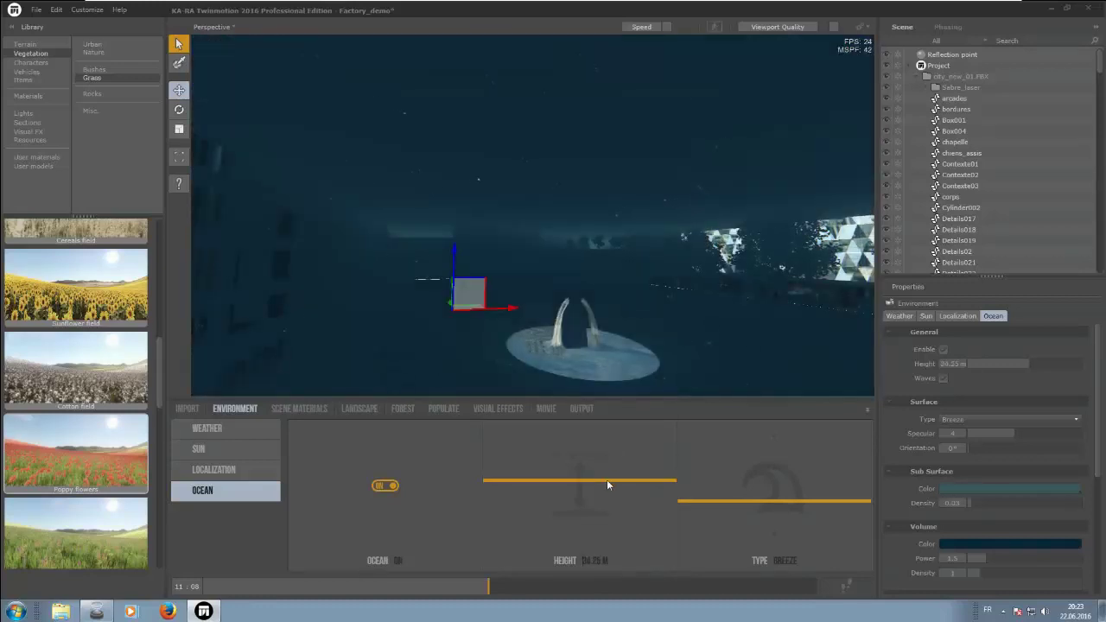
pyautogui.moveTo(607, 480); pyautogui.dragTo(607, 486)
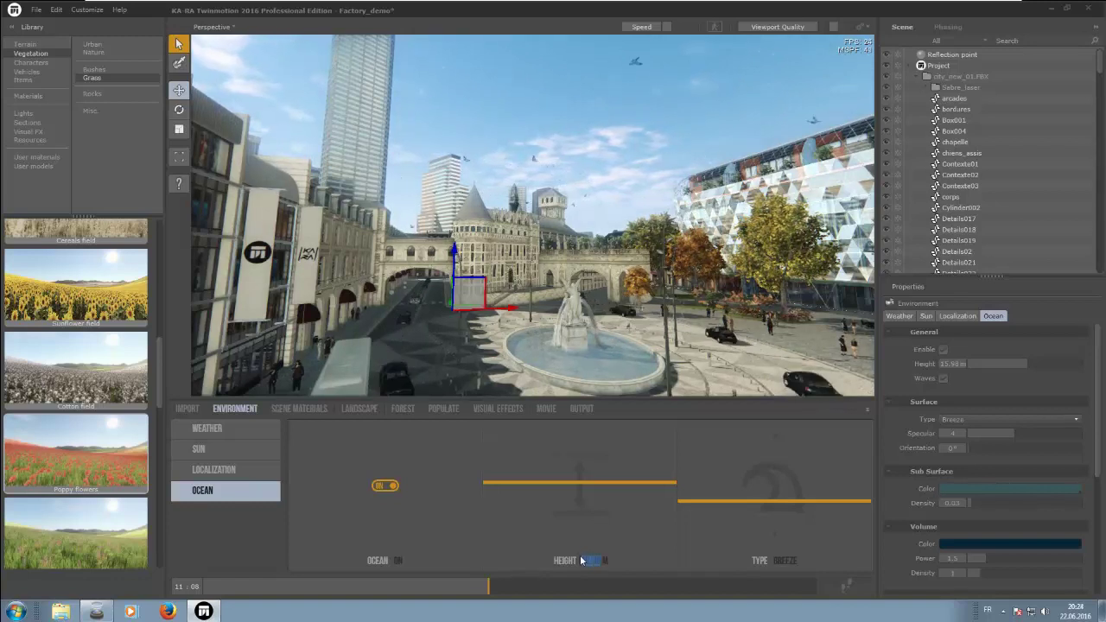
# - Set the ocean height to 22 m and switch the water type through Calm and Breeze to Gale
pyautogui.press('BackSpace')
pyautogui.press('Return')
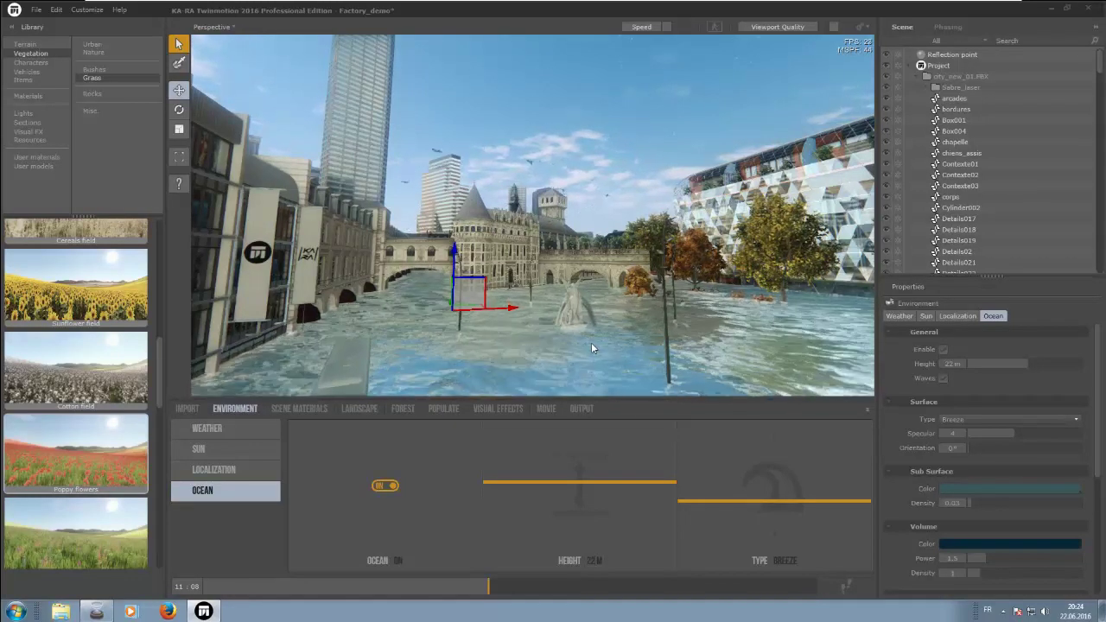
pyautogui.click(793, 530)
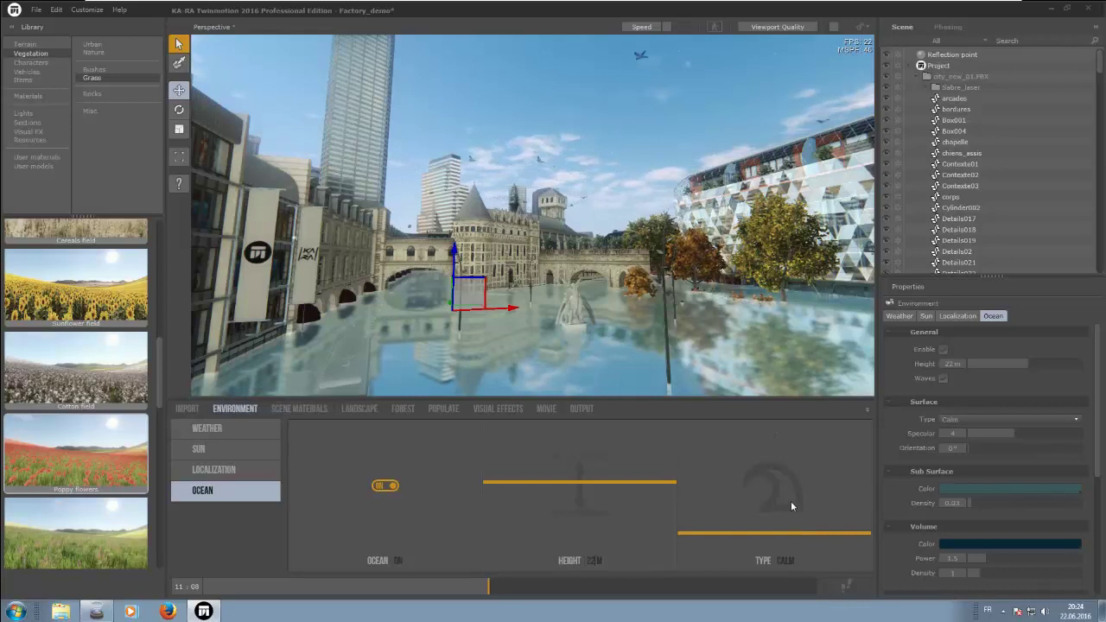
pyautogui.click(788, 500)
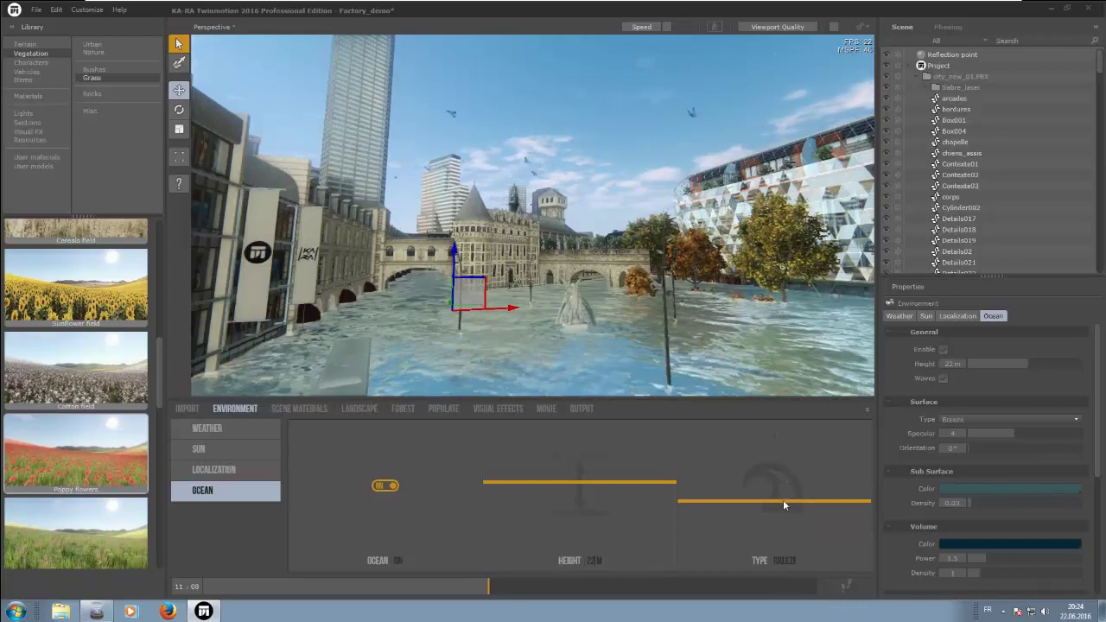
pyautogui.click(783, 463)
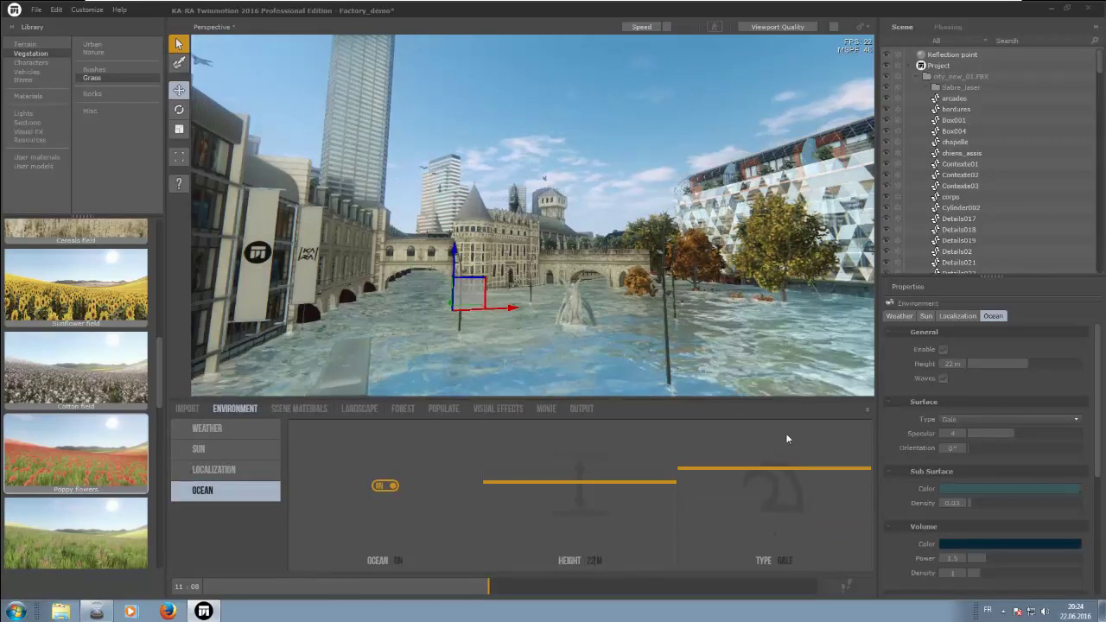
# - Switch the water type to Storm and turn the ocean off
pyautogui.click(786, 440)
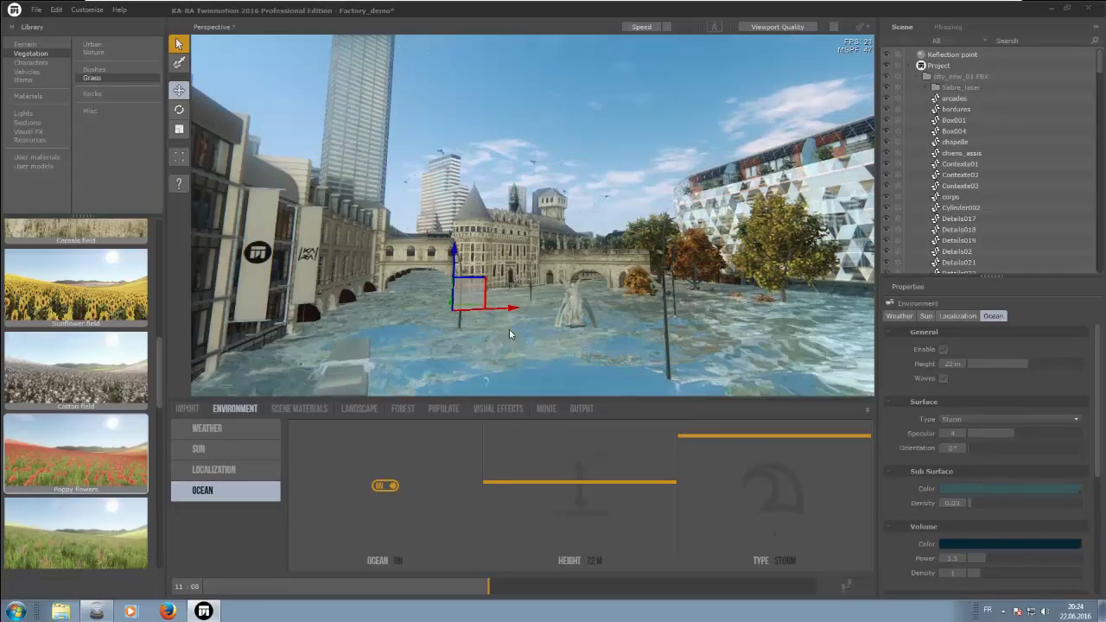
pyautogui.click(383, 486)
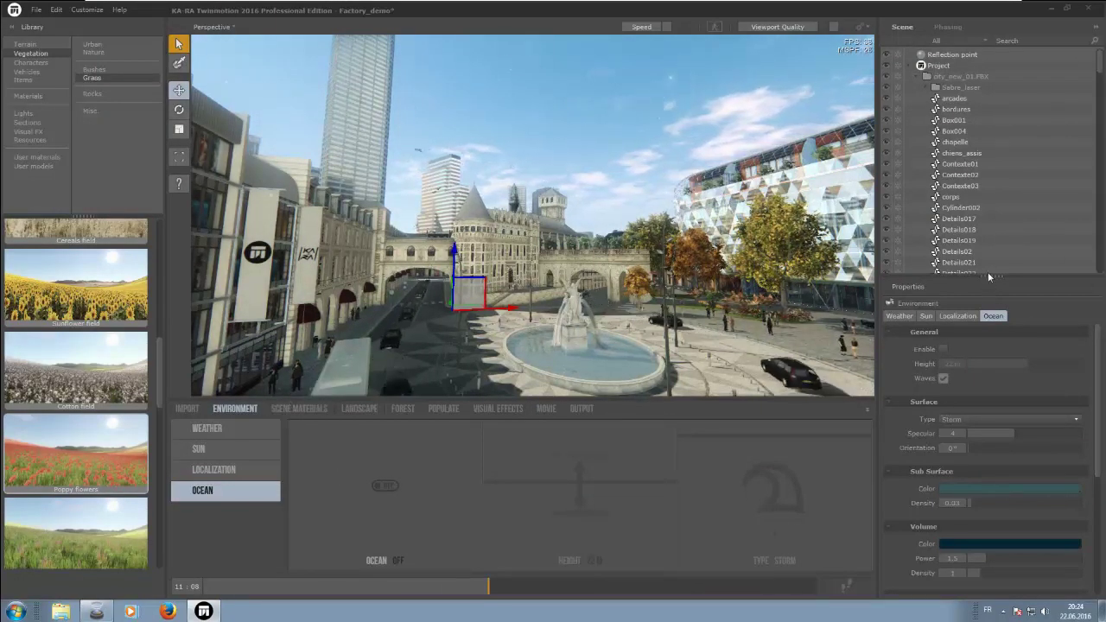
# - Enlarge the scene list and examine its folder structure, including the imported city model, Projet and Items folders, then collapse them
pyautogui.moveTo(988, 276); pyautogui.dragTo(987, 397)
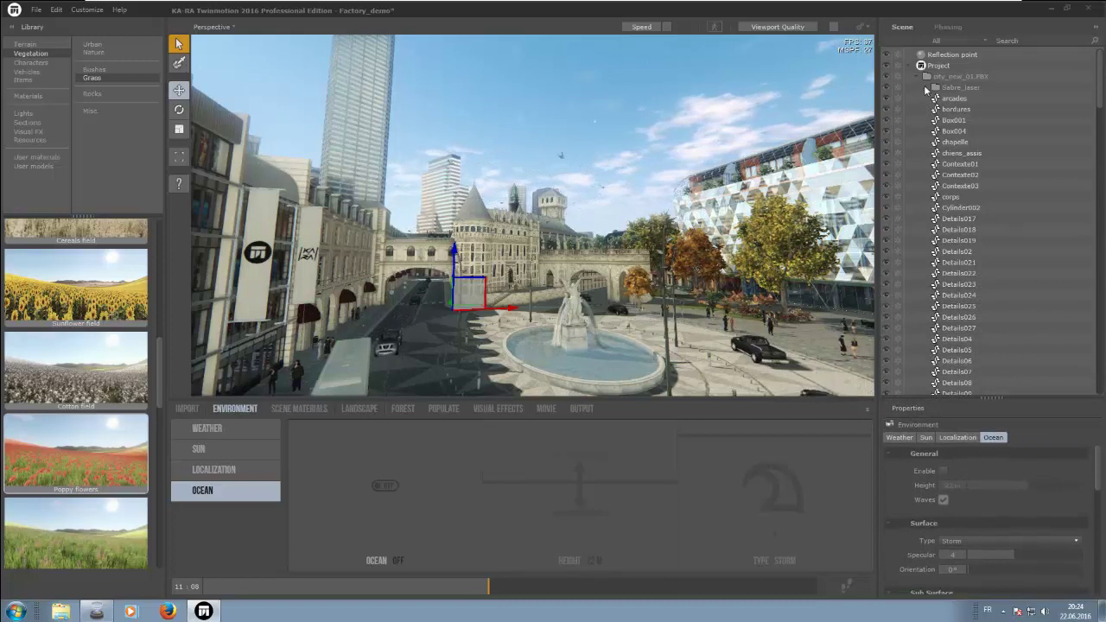
pyautogui.click(927, 88)
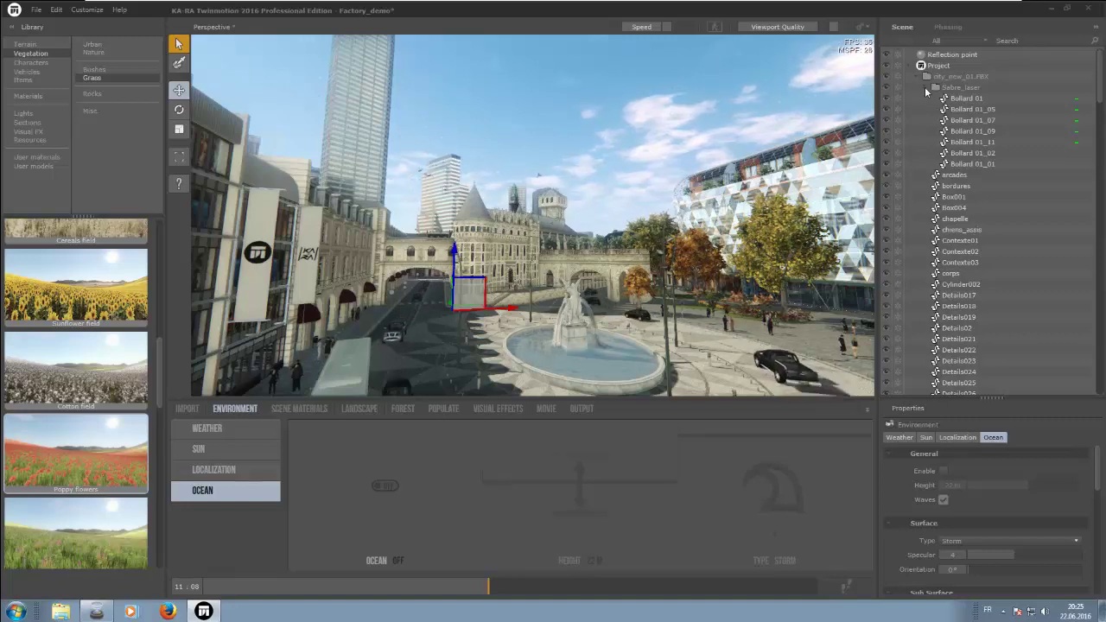
pyautogui.click(924, 86)
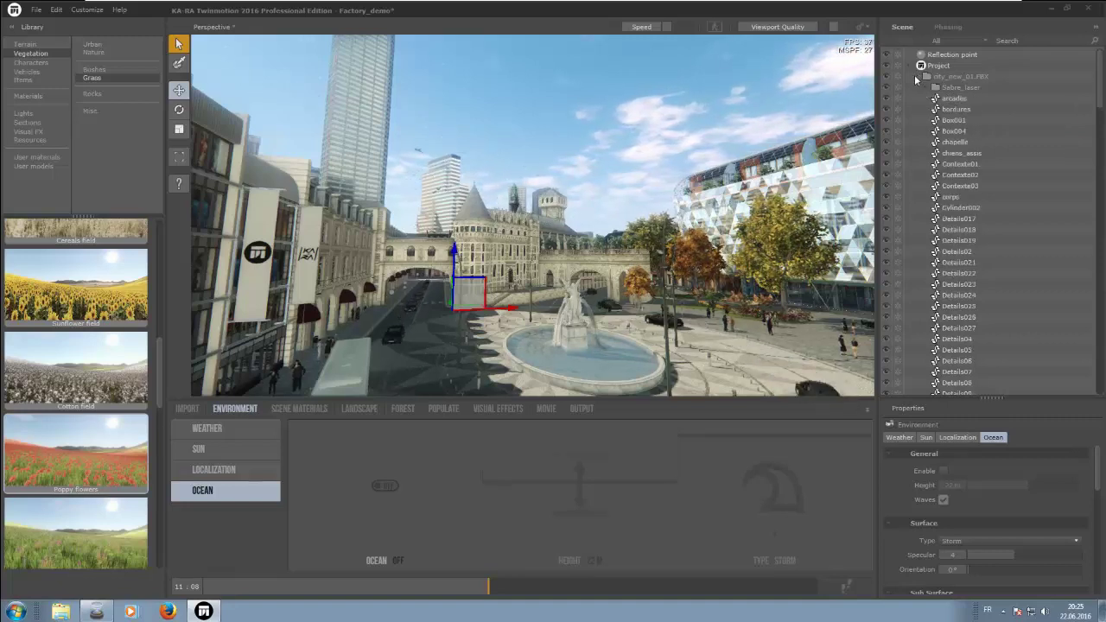
pyautogui.click(918, 77)
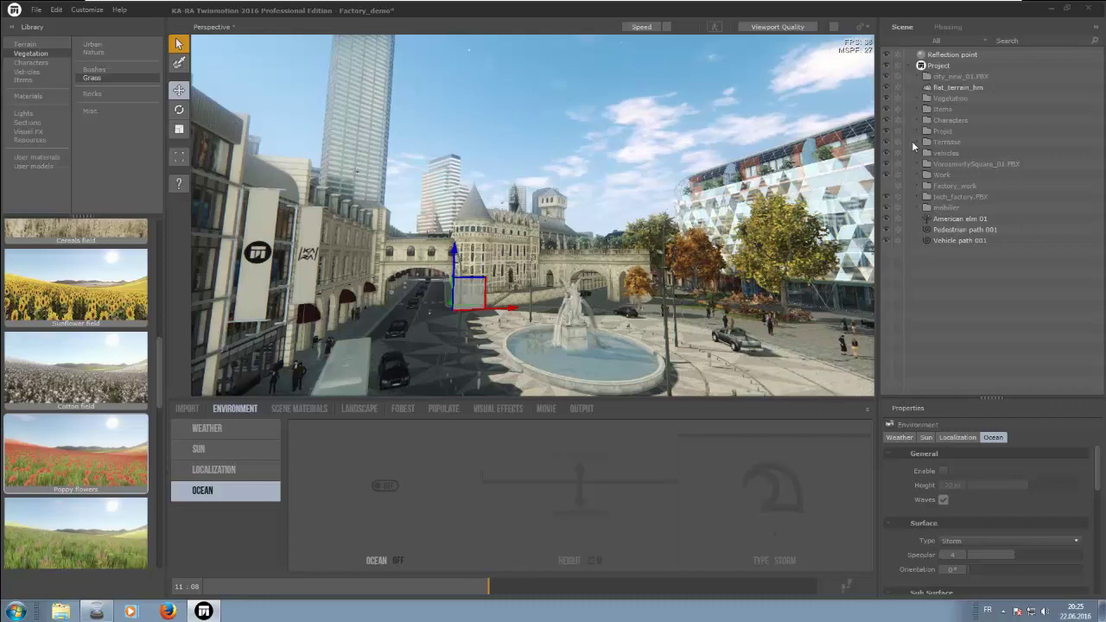
pyautogui.click(916, 130)
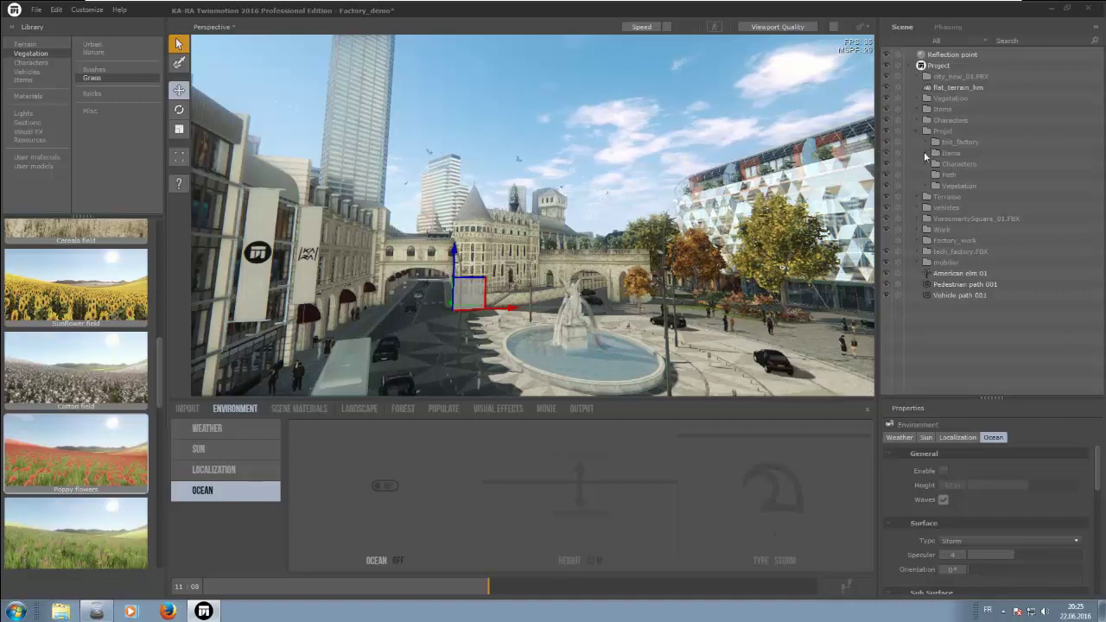
pyautogui.click(923, 151)
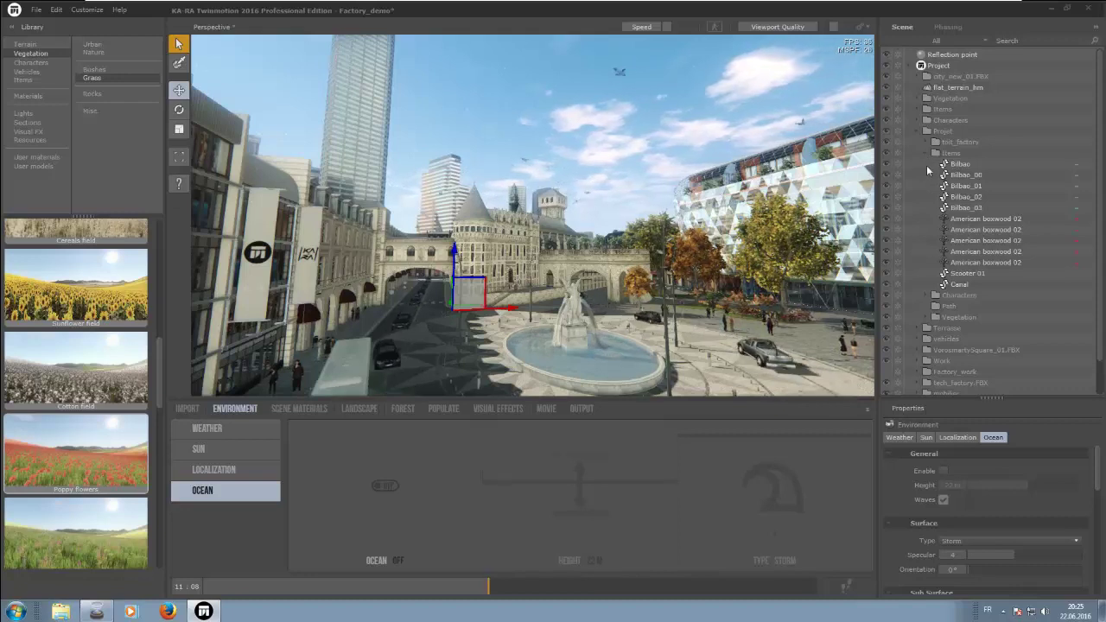
pyautogui.click(922, 150)
pyautogui.click(917, 131)
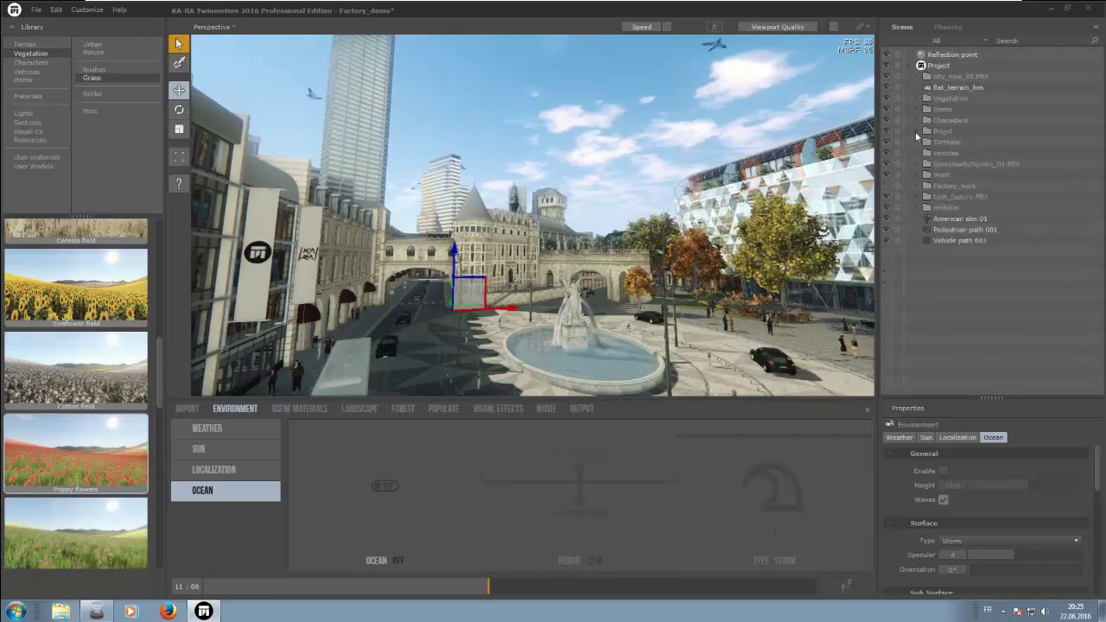
# - Create a container named "today" under Project and set it as the active parent
pyautogui.click(937, 66)
pyautogui.rightClick(939, 68)
pyautogui.click(949, 73)
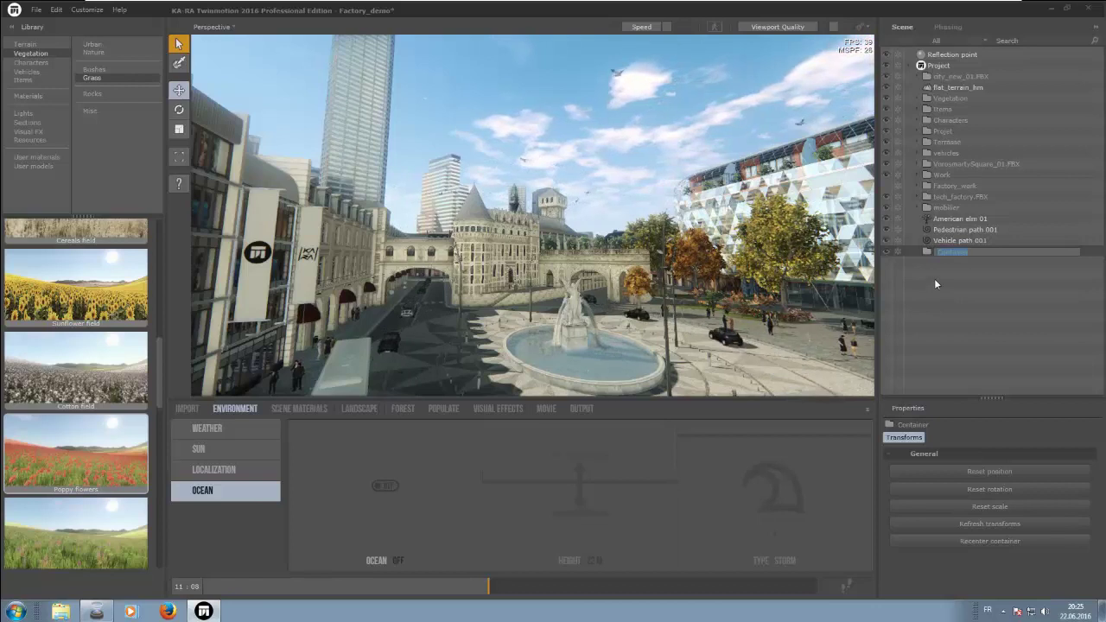
pyautogui.write('todayay')
pyautogui.press('Return')
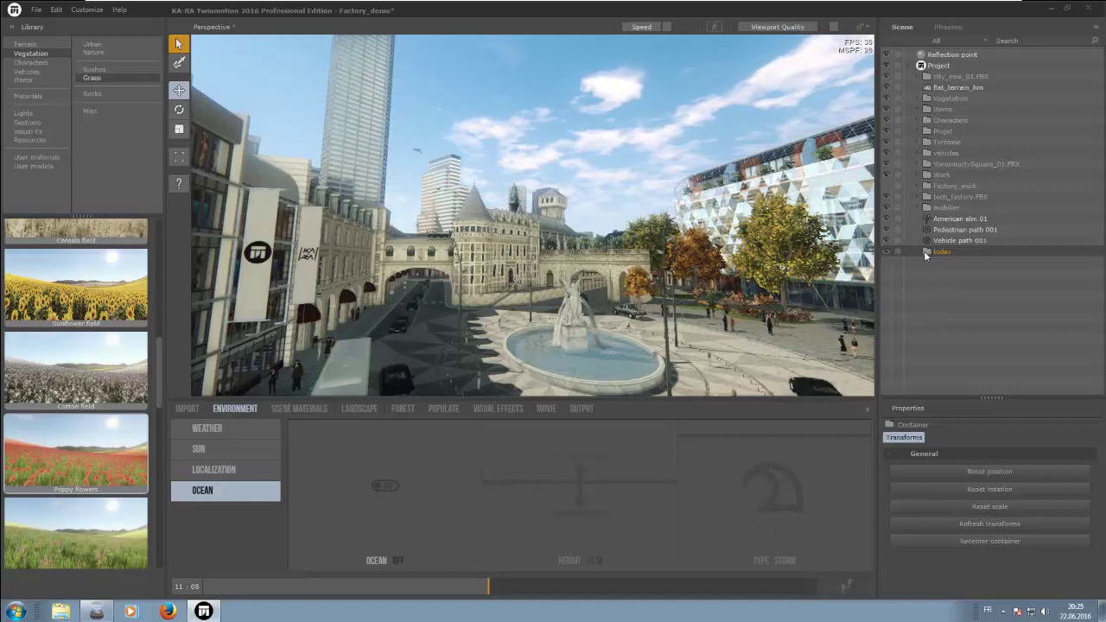
pyautogui.rightClick(926, 253)
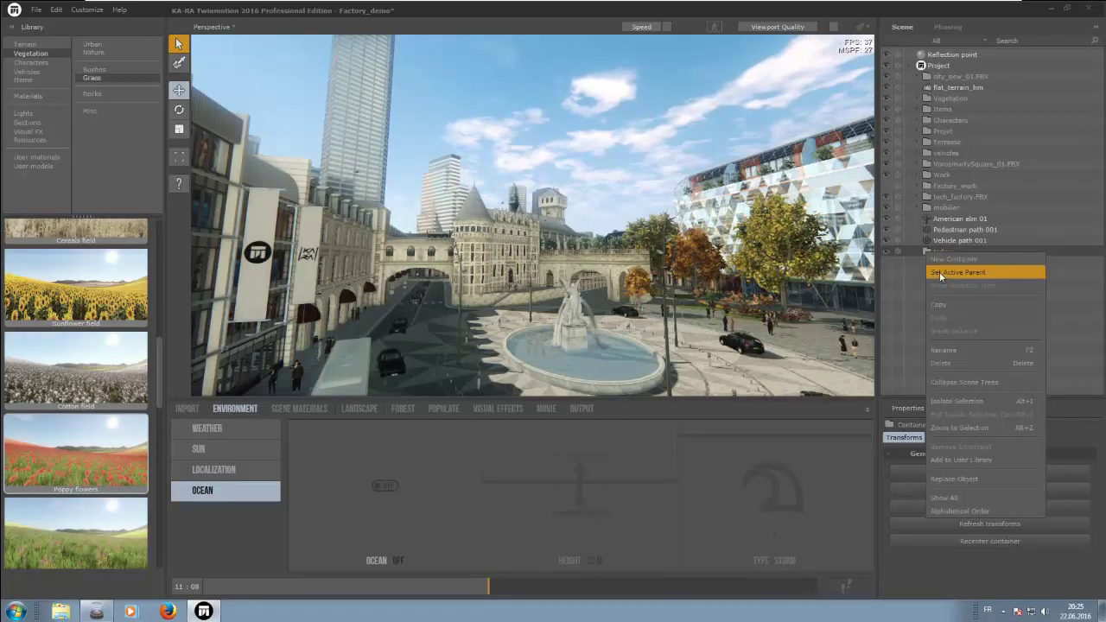
pyautogui.click(936, 273)
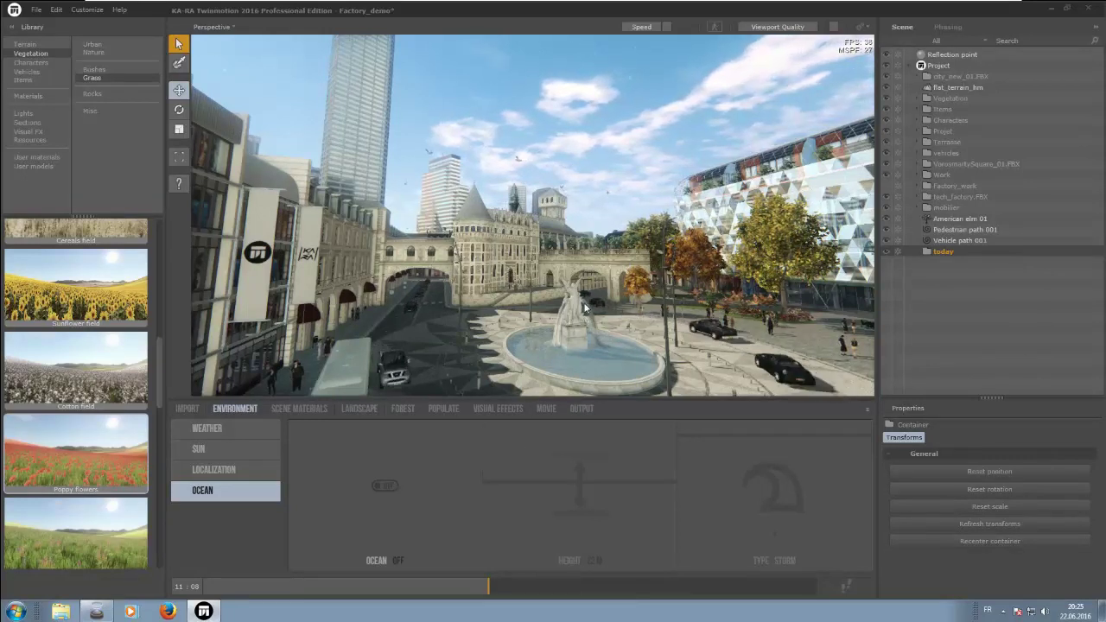
# - Inside the wooden-floored hall, browse the library's Items categories, from chairs through equipment and street signs to buildings
pyautogui.moveTo(586, 326); pyautogui.dragTo(808, 352, button='right')
pyautogui.press('w')
pyautogui.press('w')
pyautogui.press('w')
pyautogui.press('w')
pyautogui.press('Up')
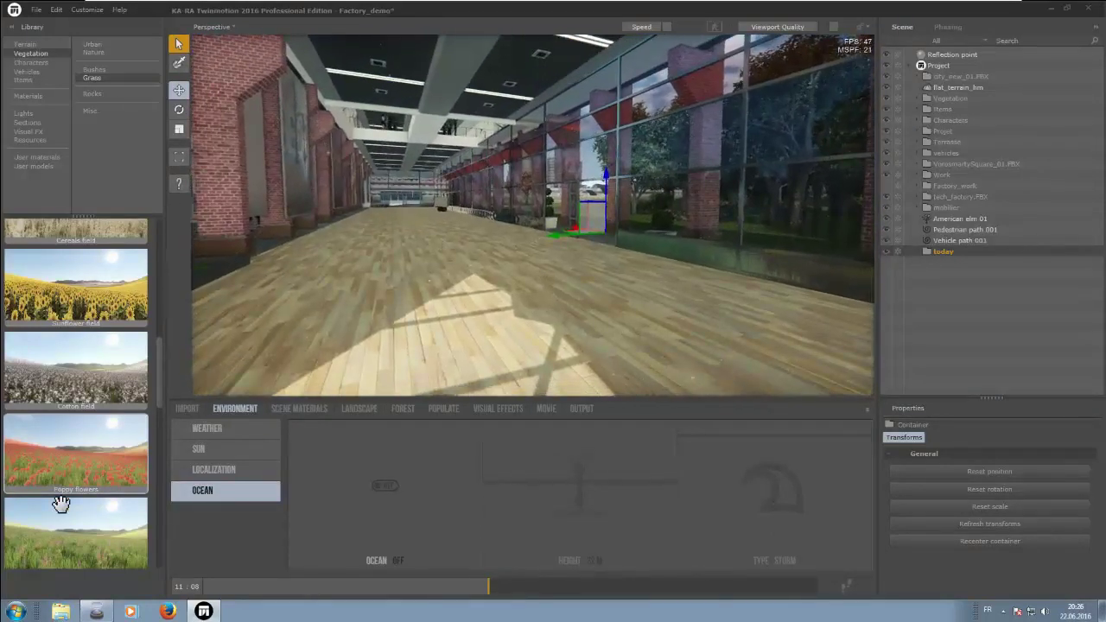
pyautogui.click(19, 81)
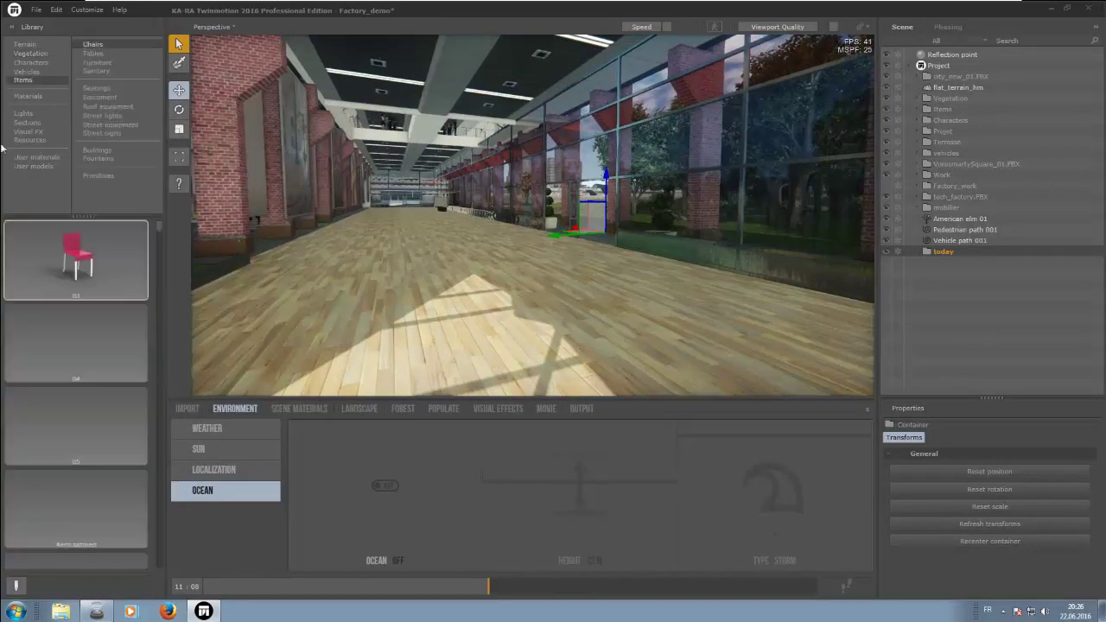
pyautogui.scroll(-1, 97, 325)
pyautogui.scroll(-3, 98, 324)
pyautogui.click(92, 90)
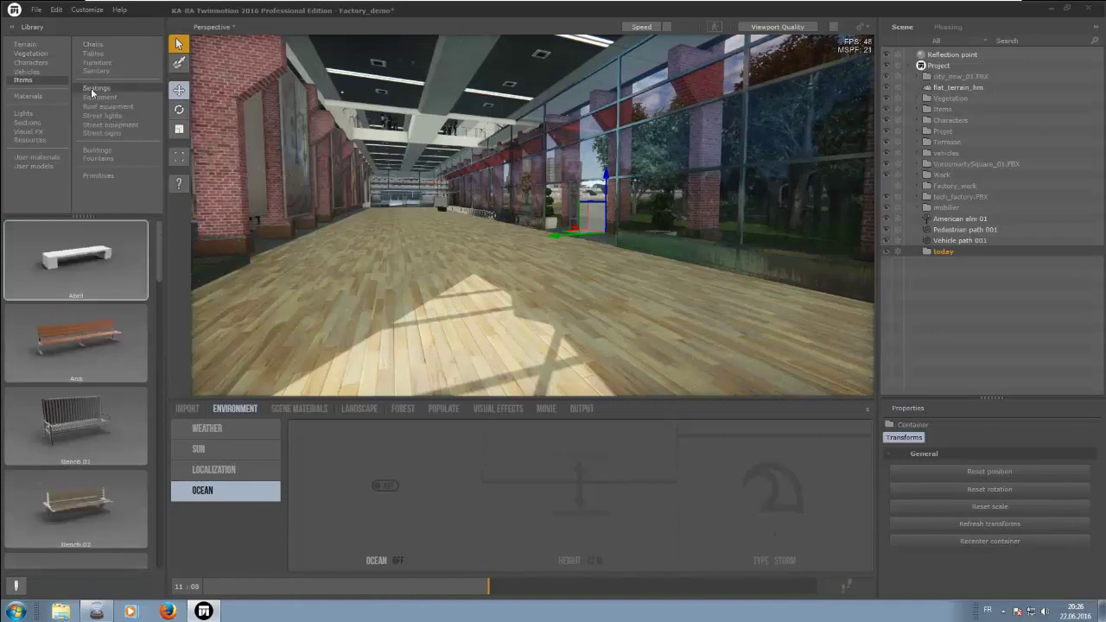
pyautogui.click(93, 97)
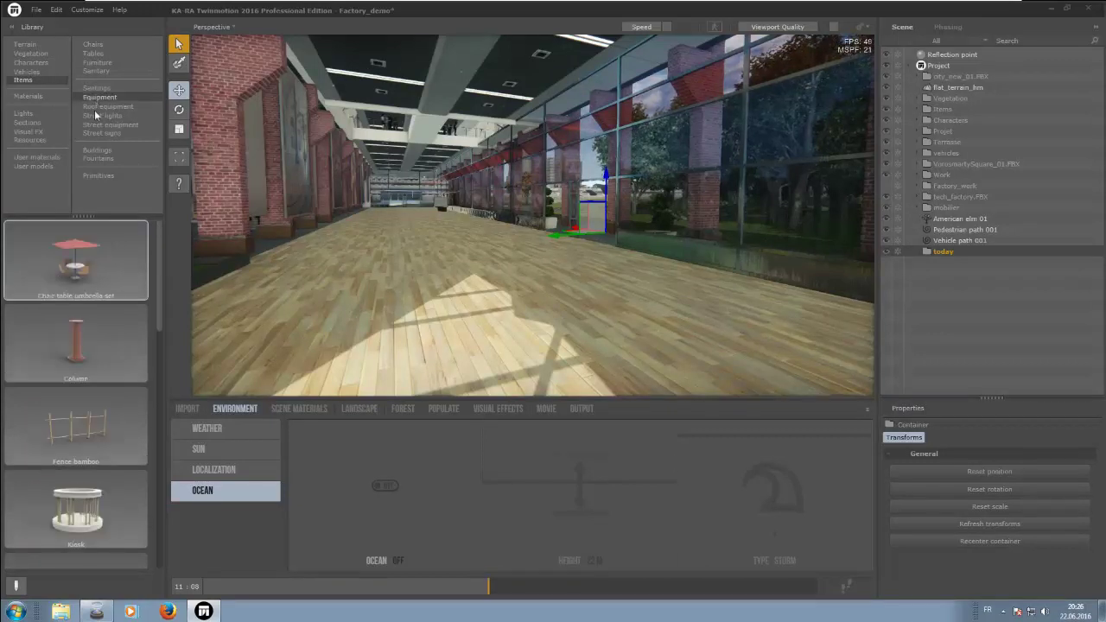
pyautogui.click(97, 107)
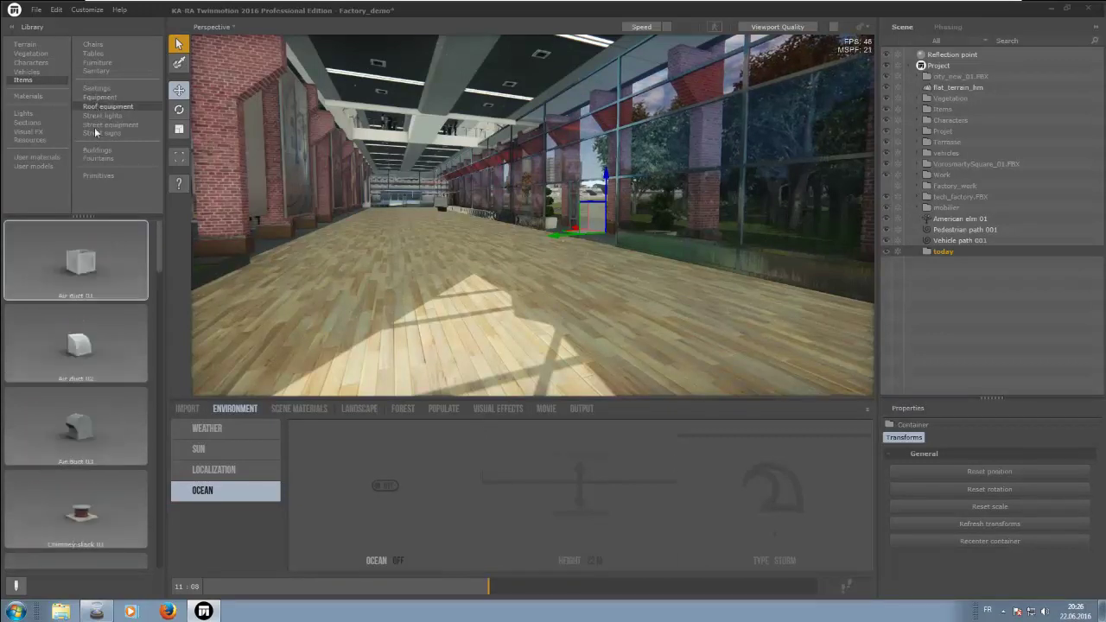
pyautogui.click(95, 126)
pyautogui.click(95, 134)
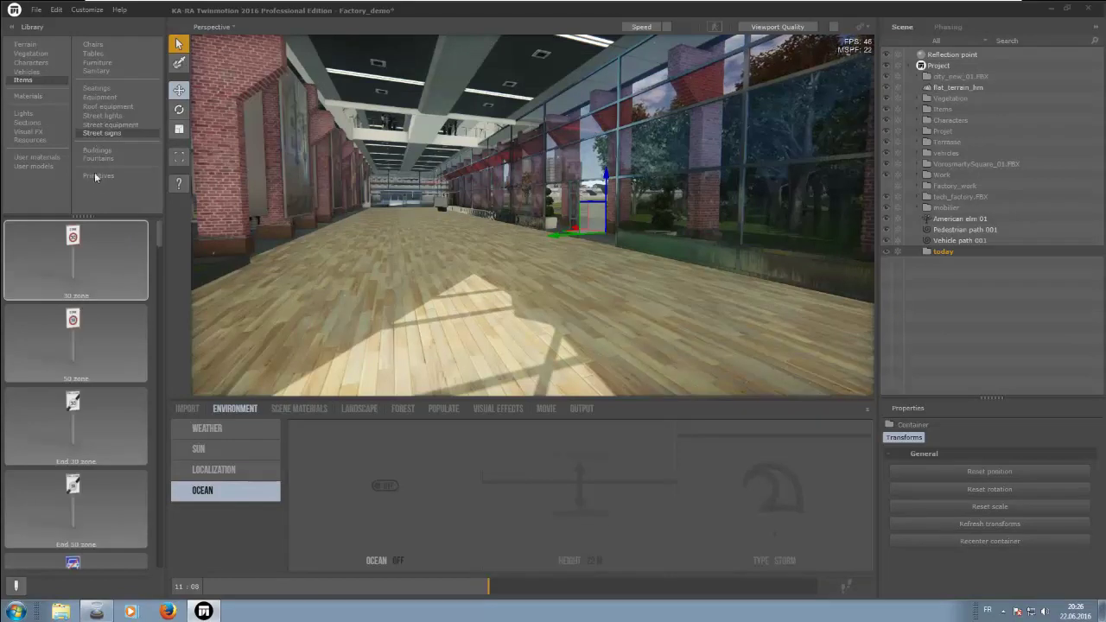
pyautogui.click(97, 150)
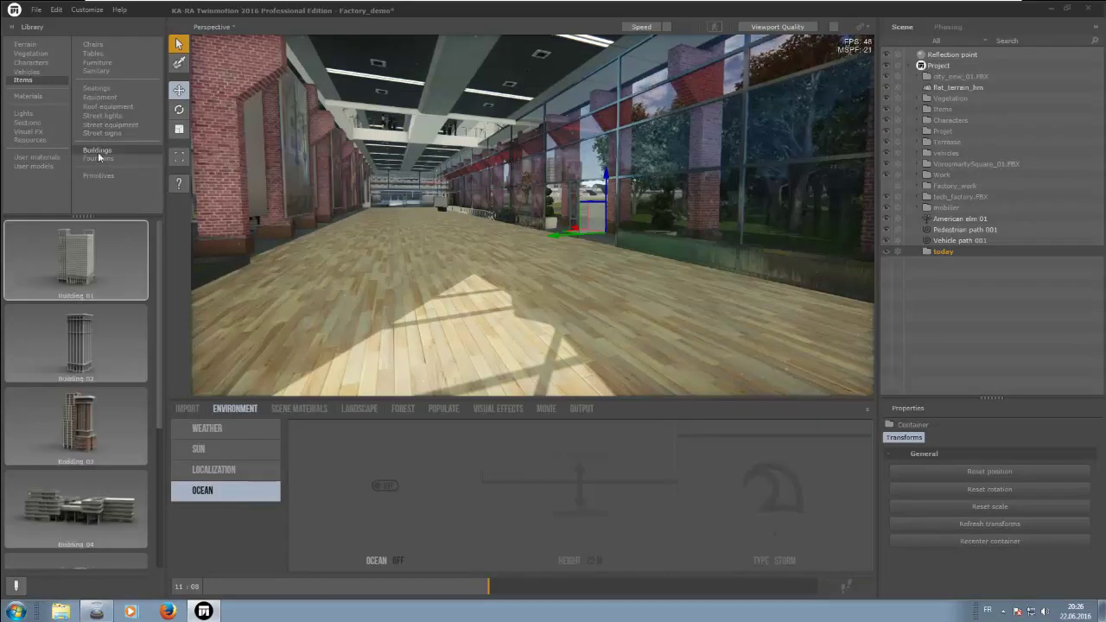
# - Scatter six café sets across the hall floor, mixing the user models gbCafe_set01 and gbCafe_set02
pyautogui.click(48, 166)
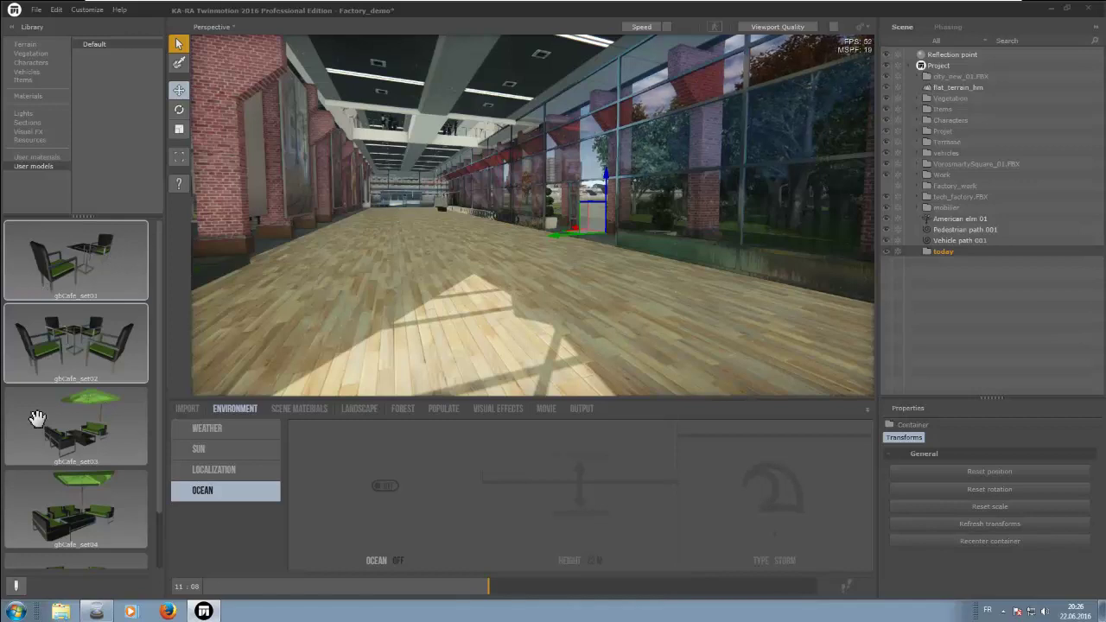
pyautogui.click(15, 586)
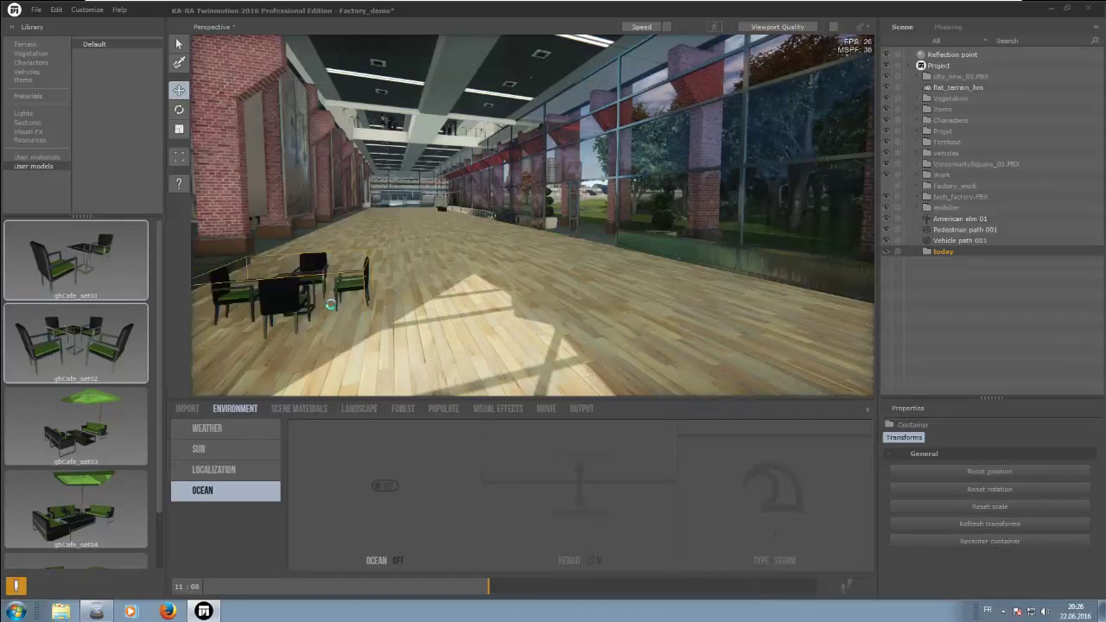
pyautogui.click(468, 236)
pyautogui.click(385, 234)
pyautogui.click(417, 210)
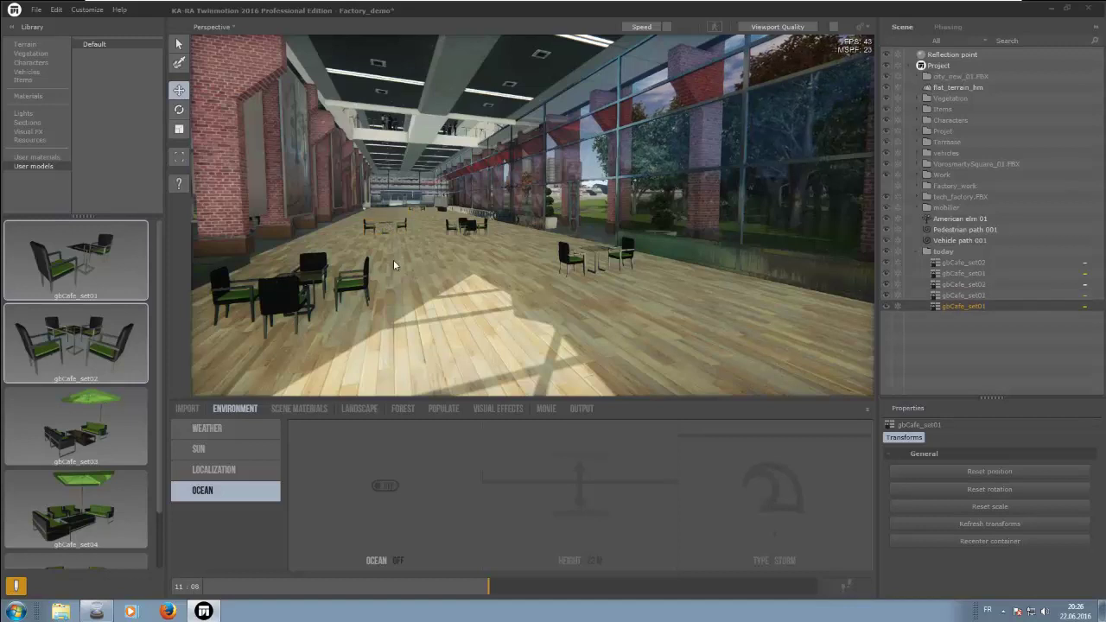
pyautogui.click(777, 335)
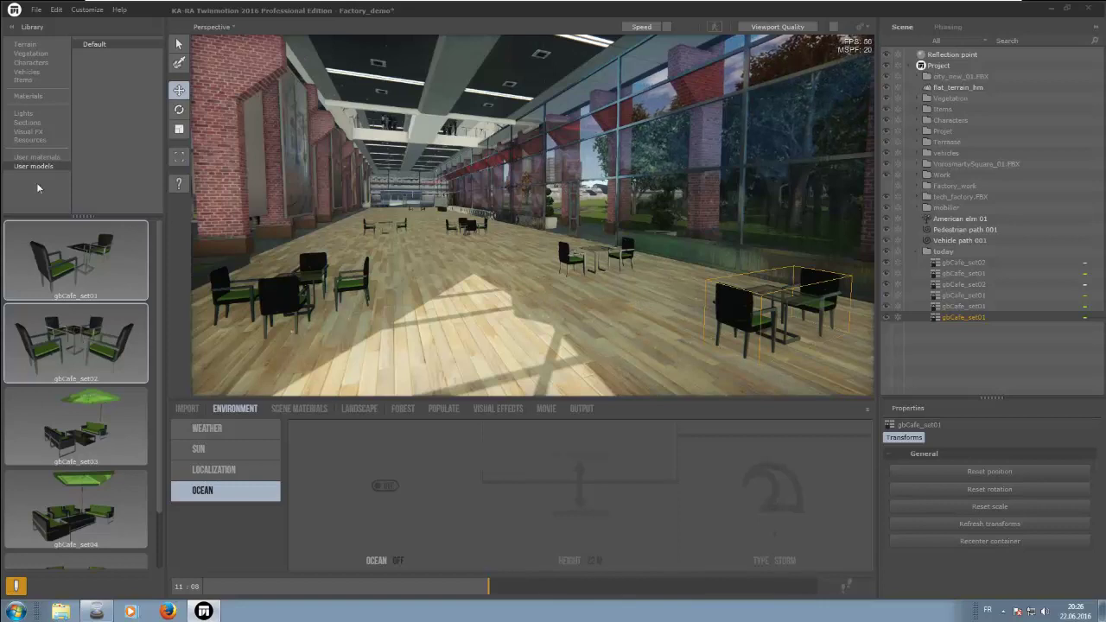
# - Scatter three character groups on the hall floor, two of Group 02 and one of Group 01, and end the scattering
pyautogui.click(30, 64)
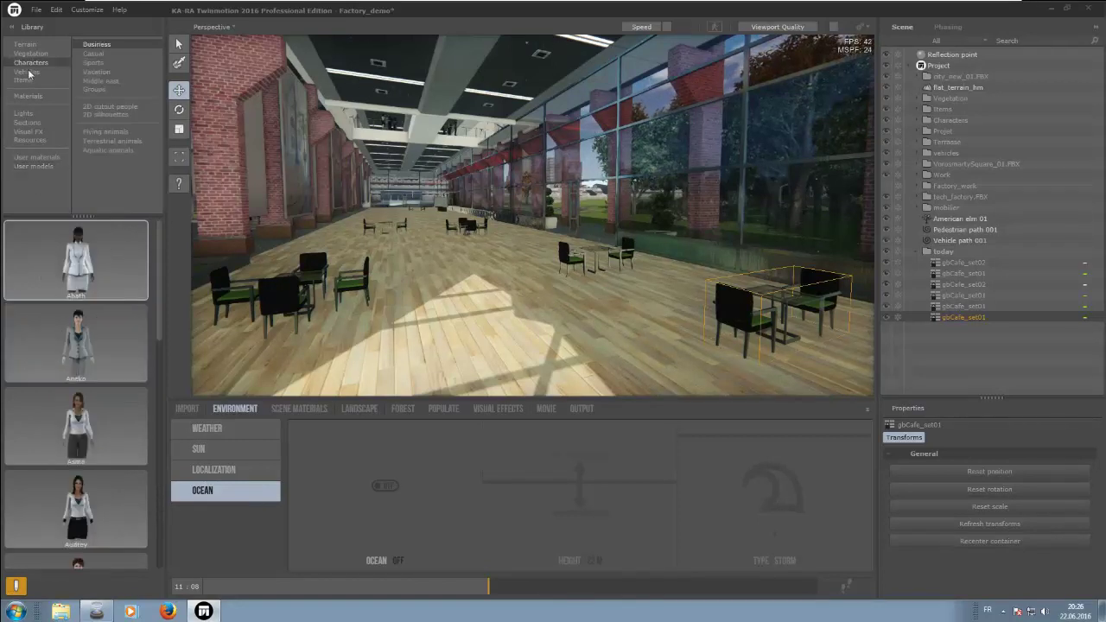
pyautogui.click(87, 90)
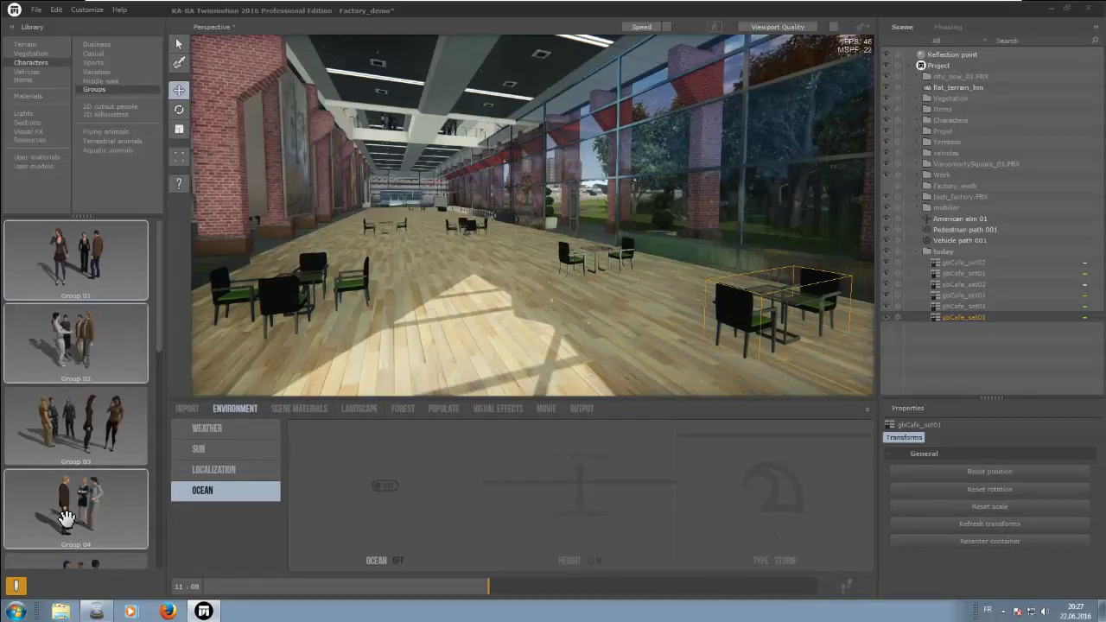
pyautogui.click(351, 241)
pyautogui.click(453, 267)
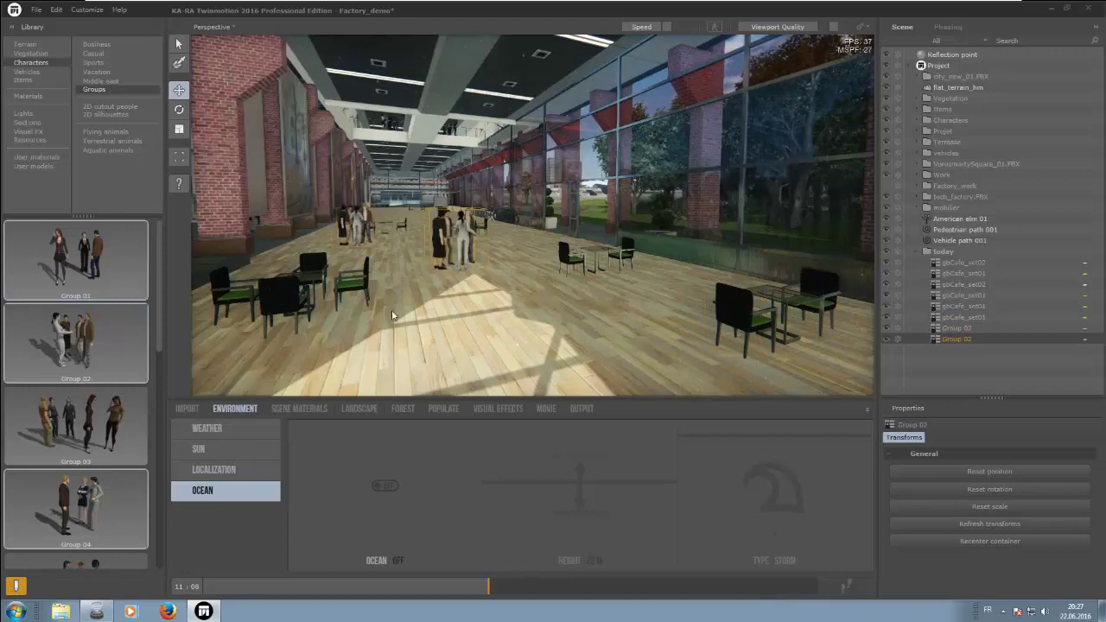
pyautogui.click(352, 393)
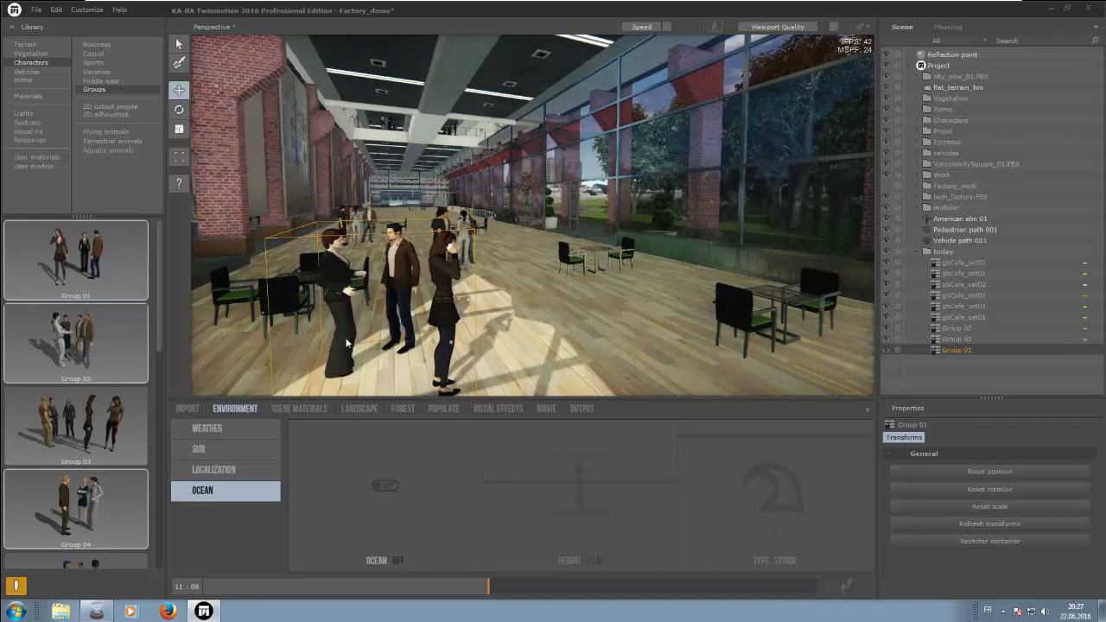
pyautogui.click(15, 590)
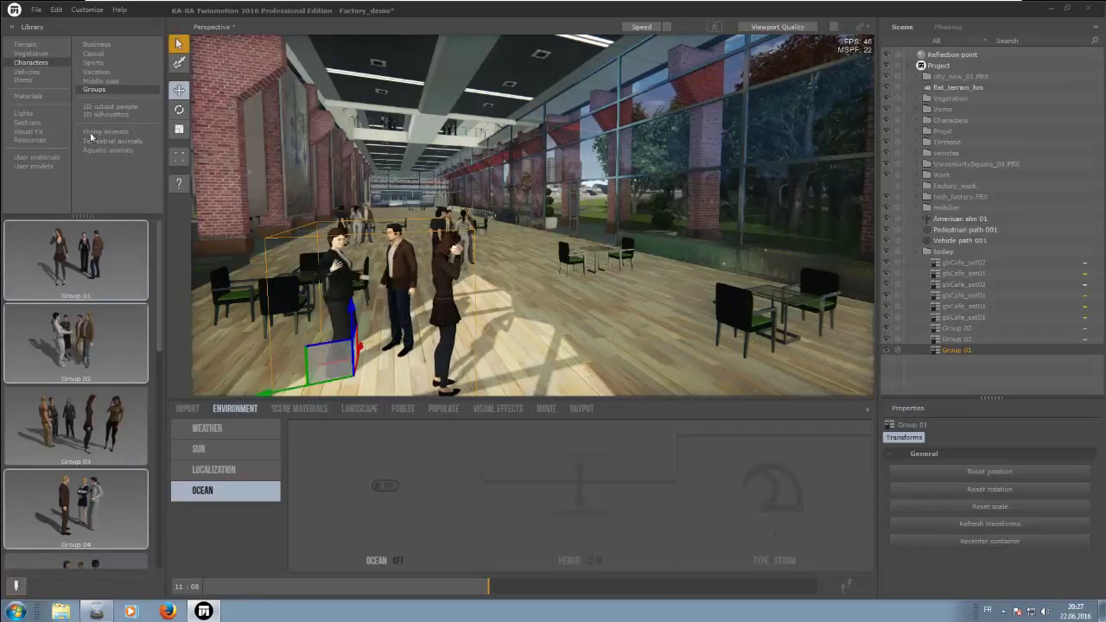
# - Look through the individual character categories and place the casual character Alice on the floor near the foreground café set
pyautogui.click(98, 81)
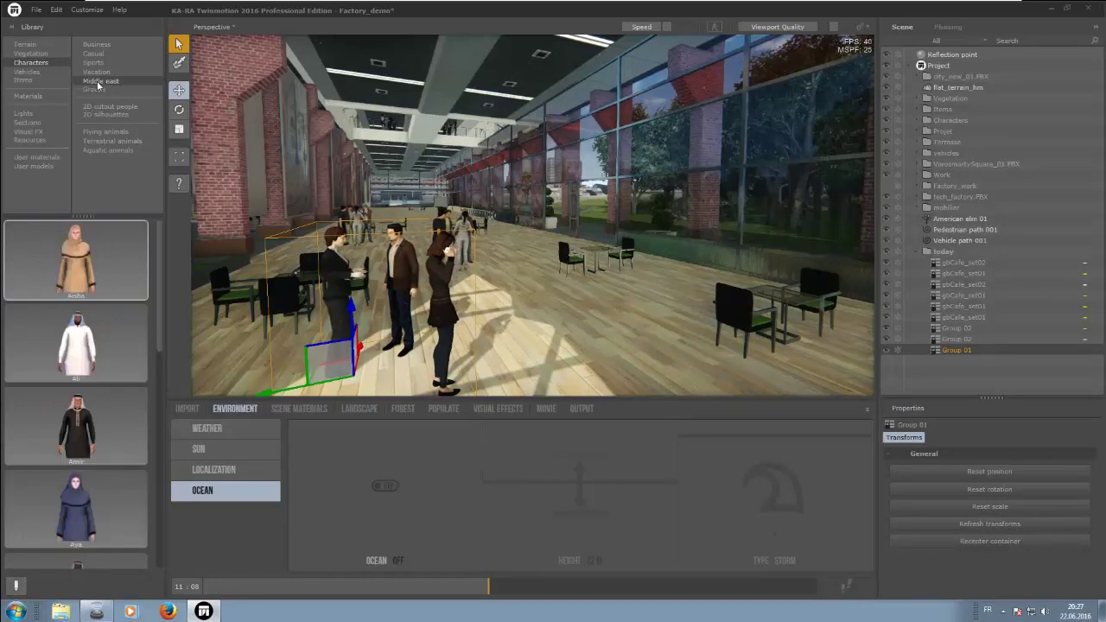
pyautogui.click(96, 72)
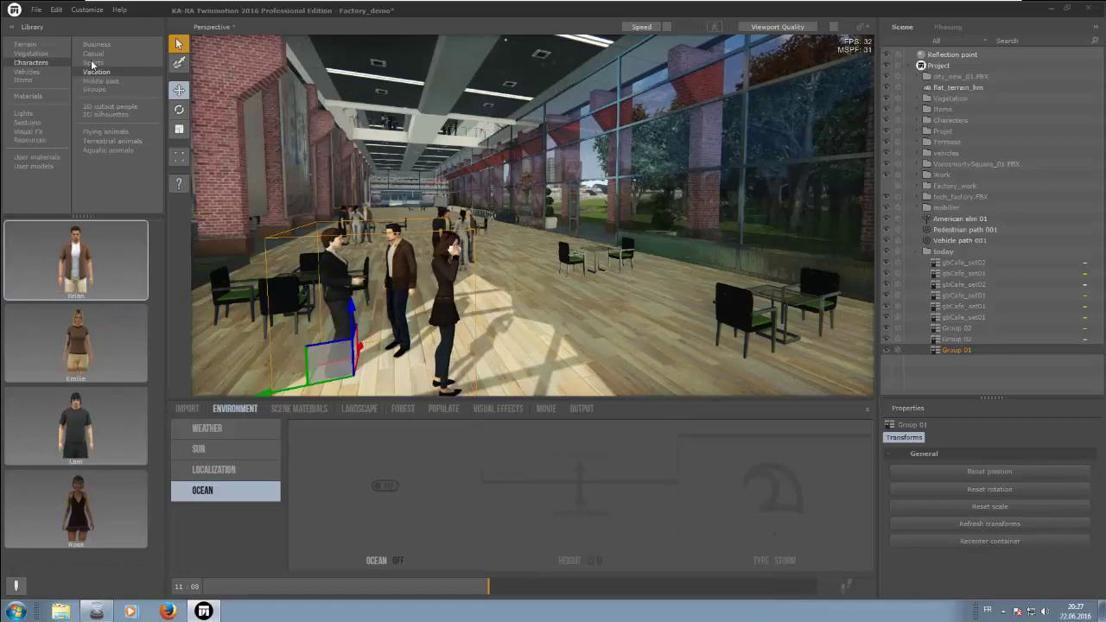
pyautogui.click(90, 63)
pyautogui.click(95, 54)
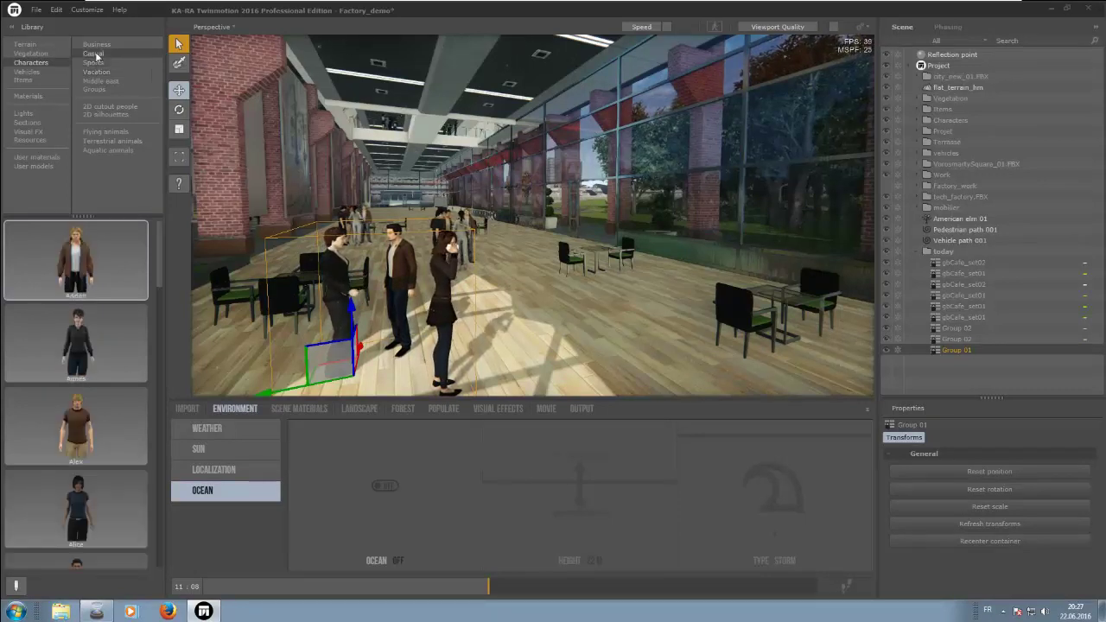
pyautogui.click(82, 517)
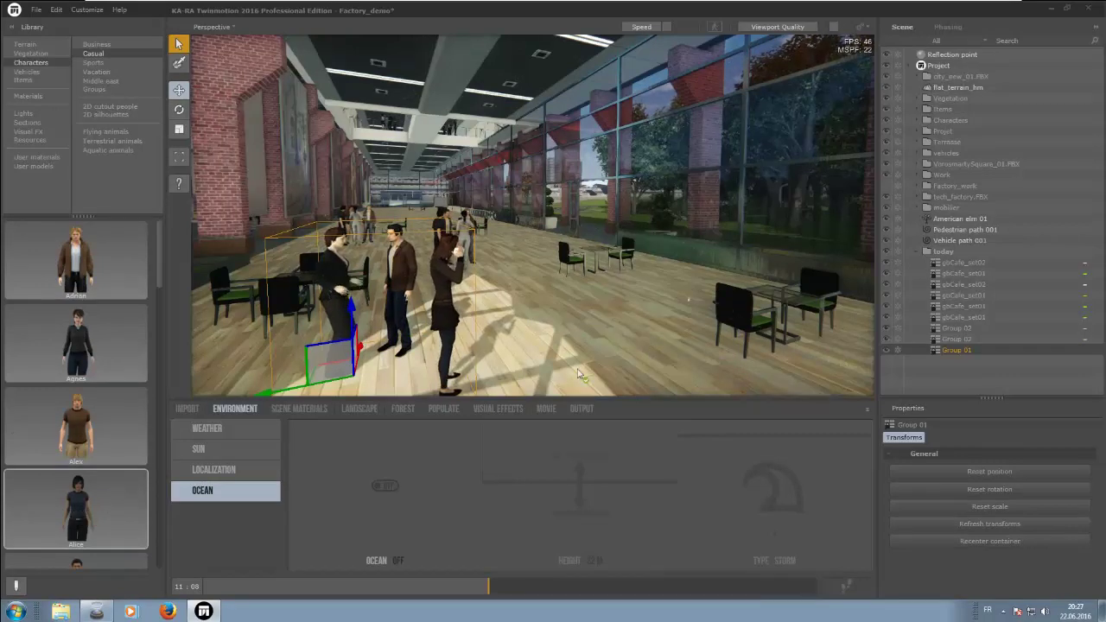
pyautogui.click(625, 322)
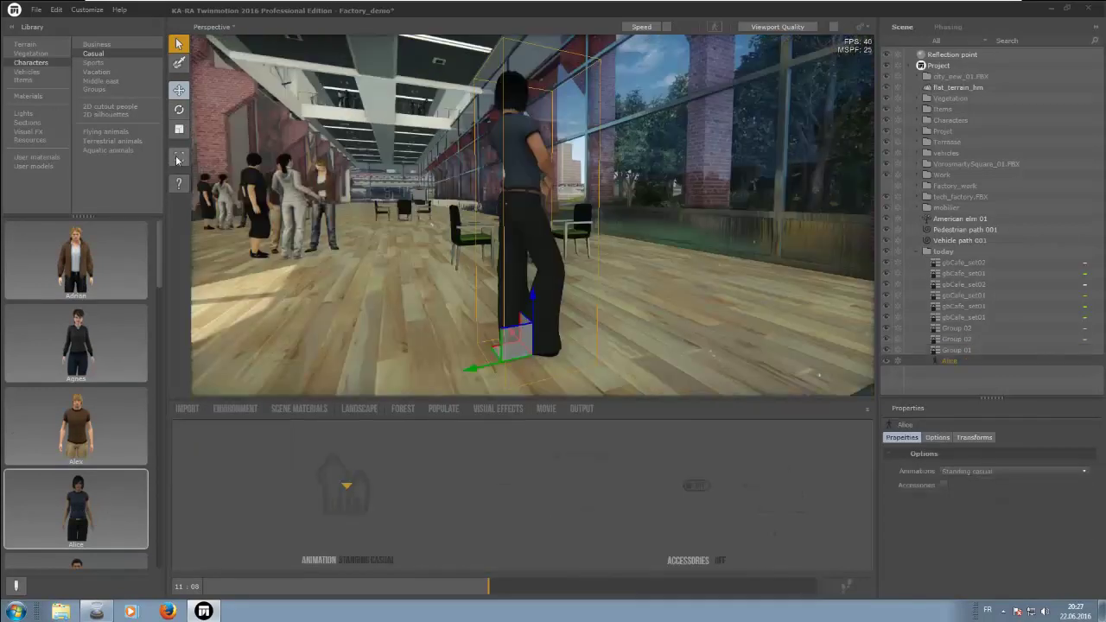
pyautogui.keyDown('shift'); pyautogui.moveTo(592, 315); pyautogui.dragTo(292, 294, button='middle'); pyautogui.keyUp('shift')
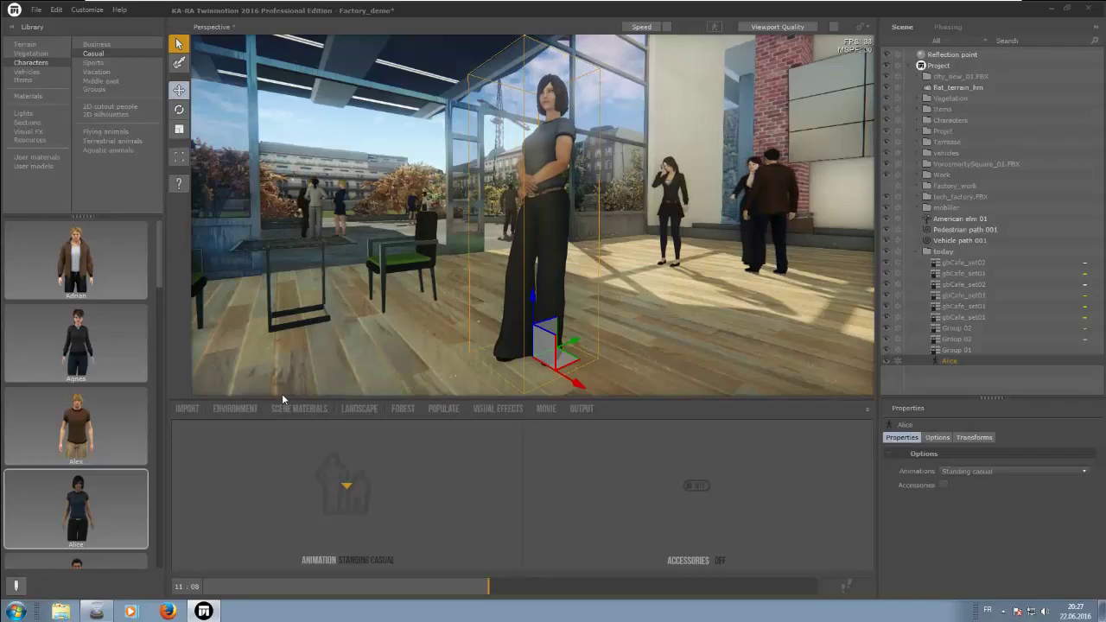
# - Toggle Alice's accessories on and off repeatedly to compare her appearance, leaving them off
pyautogui.click(698, 486)
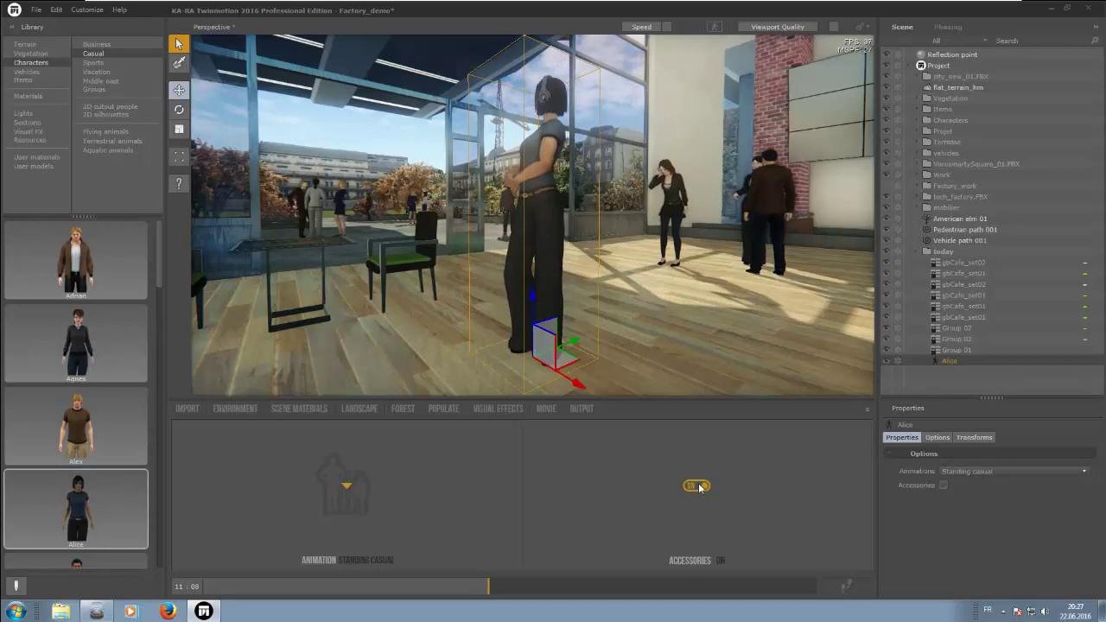
pyautogui.click(697, 486)
pyautogui.click(697, 486)
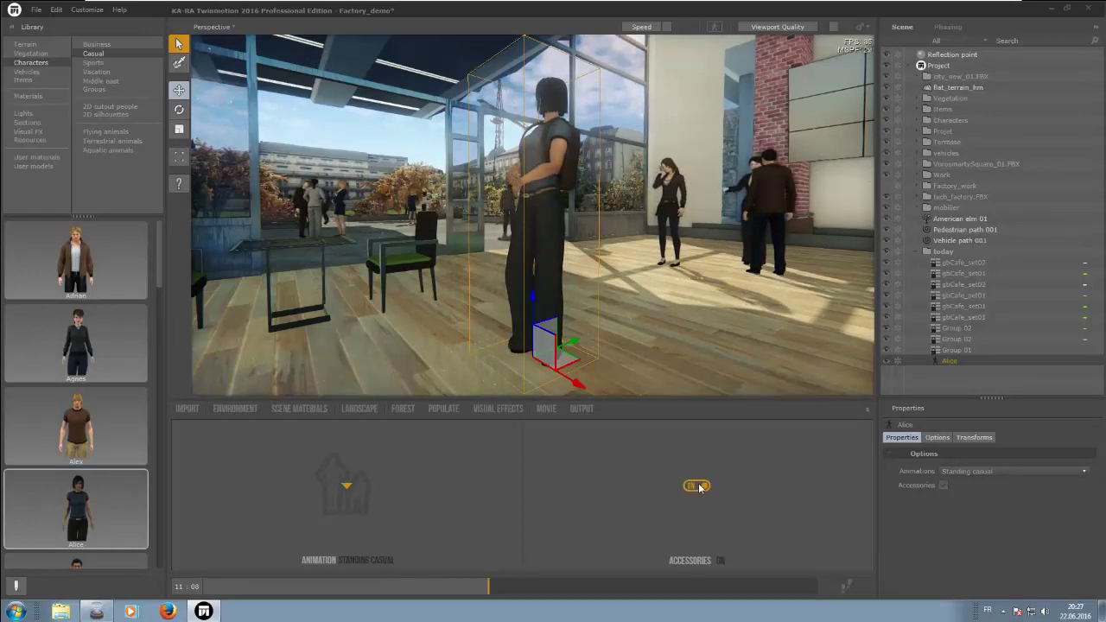
pyautogui.click(697, 486)
pyautogui.click(697, 486)
pyautogui.click(697, 486)
pyautogui.click(697, 487)
pyautogui.click(698, 486)
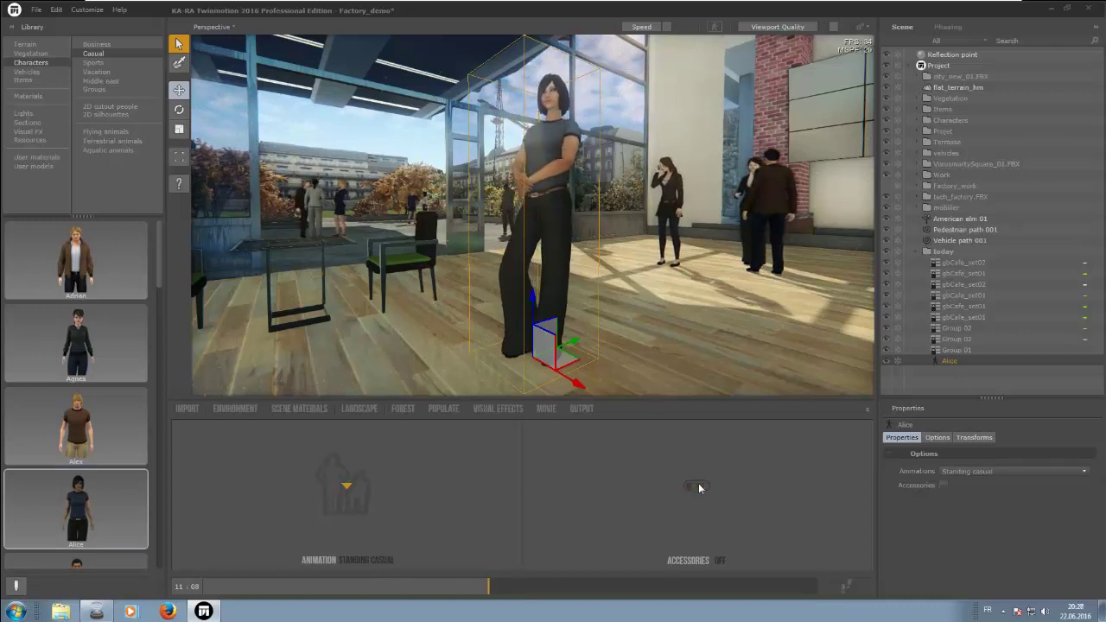
pyautogui.click(697, 486)
pyautogui.click(697, 486)
pyautogui.click(697, 486)
pyautogui.click(698, 487)
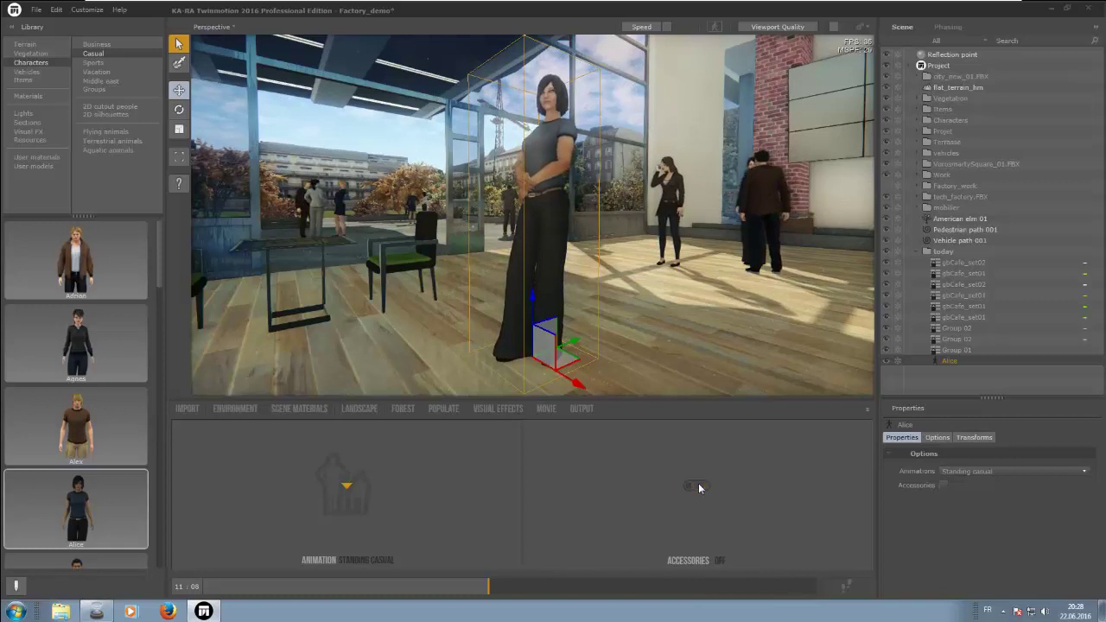
# - Try Alice's Standing making a call animation, settle on Sitting relax, and move her onto the green chair of the nearby café set
pyautogui.click(345, 488)
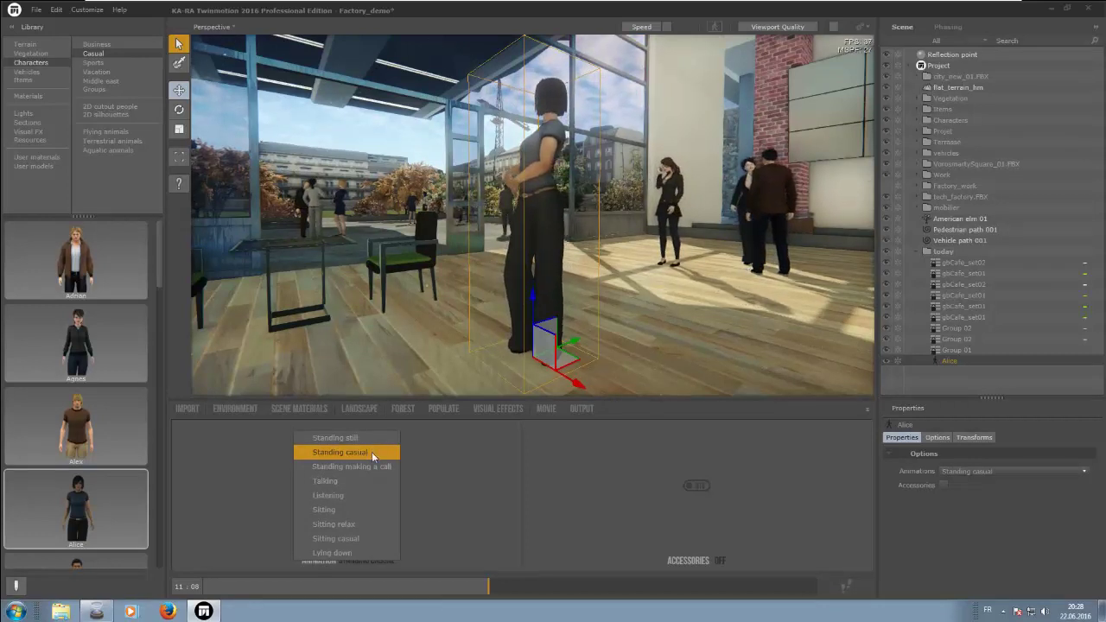
pyautogui.click(372, 466)
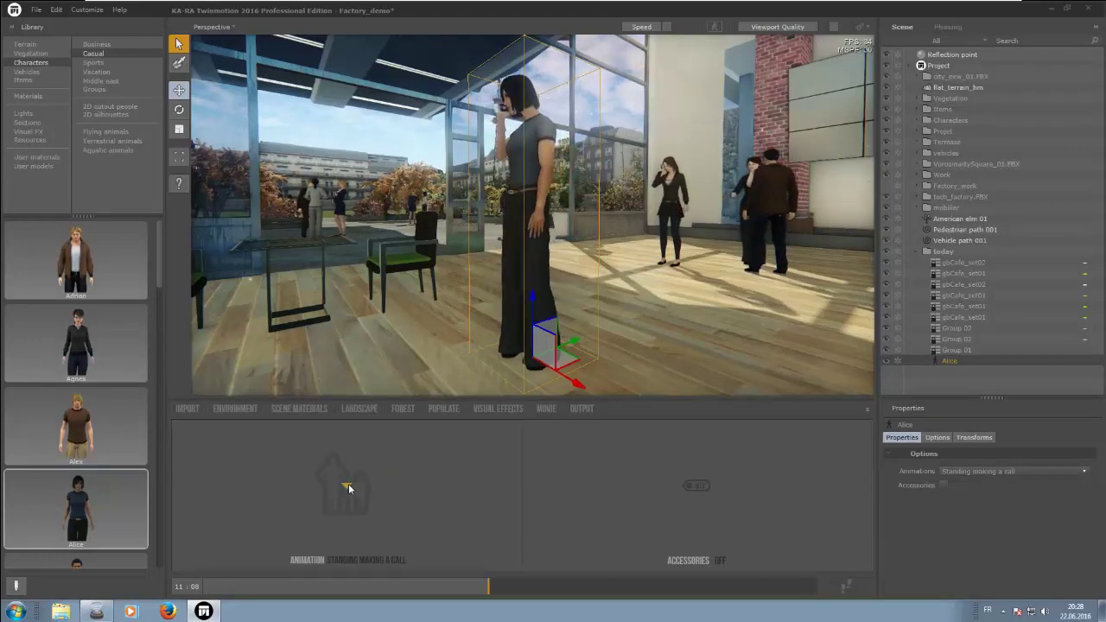
pyautogui.click(348, 487)
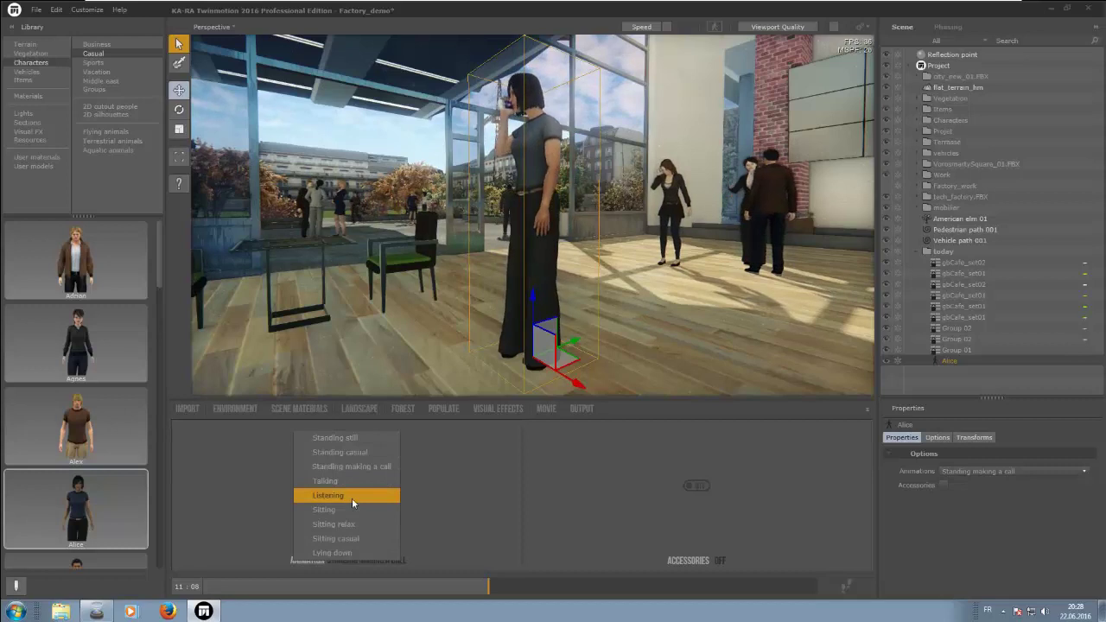
pyautogui.click(353, 525)
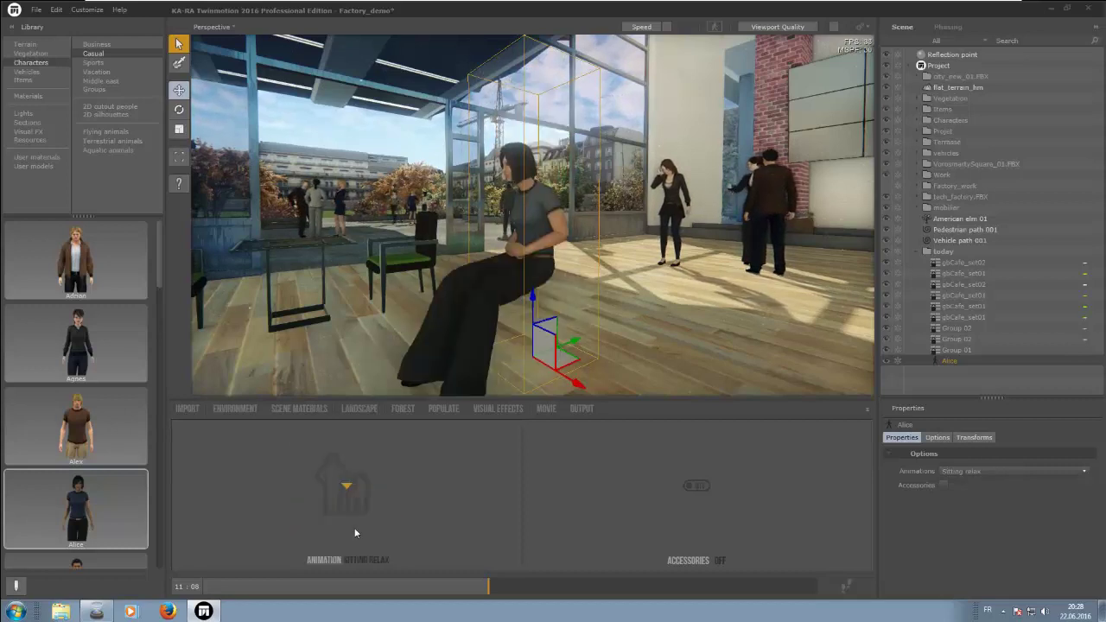
pyautogui.moveTo(561, 361); pyautogui.dragTo(426, 303)
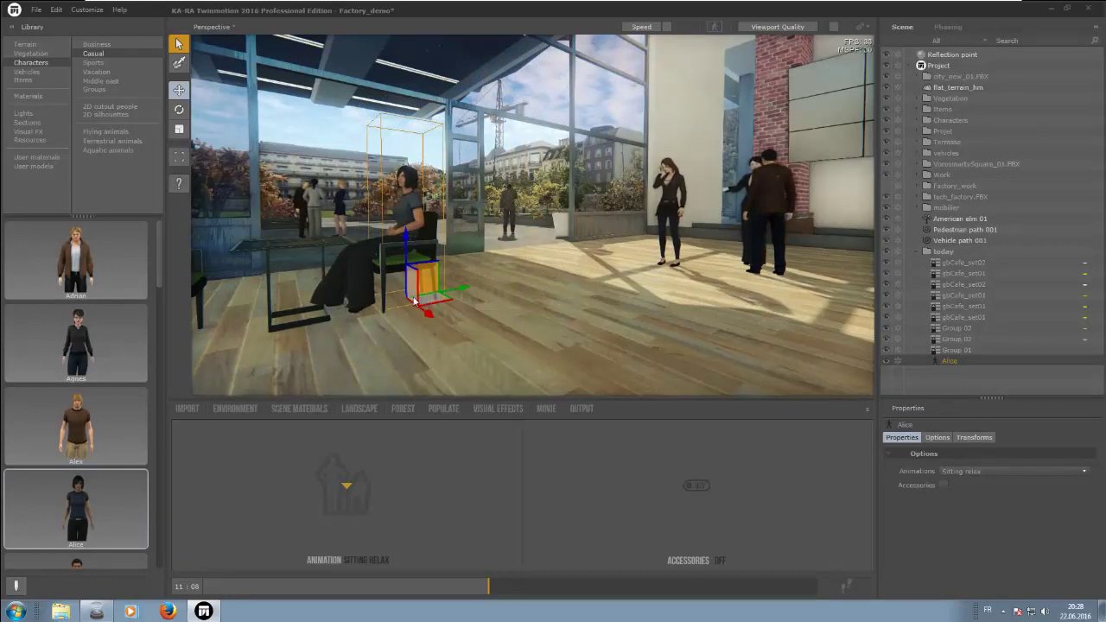
# - Look through the 2D cutout people and 2D silhouettes, and place the flying animals Butterflies - The Beatles in the hall
pyautogui.click(102, 107)
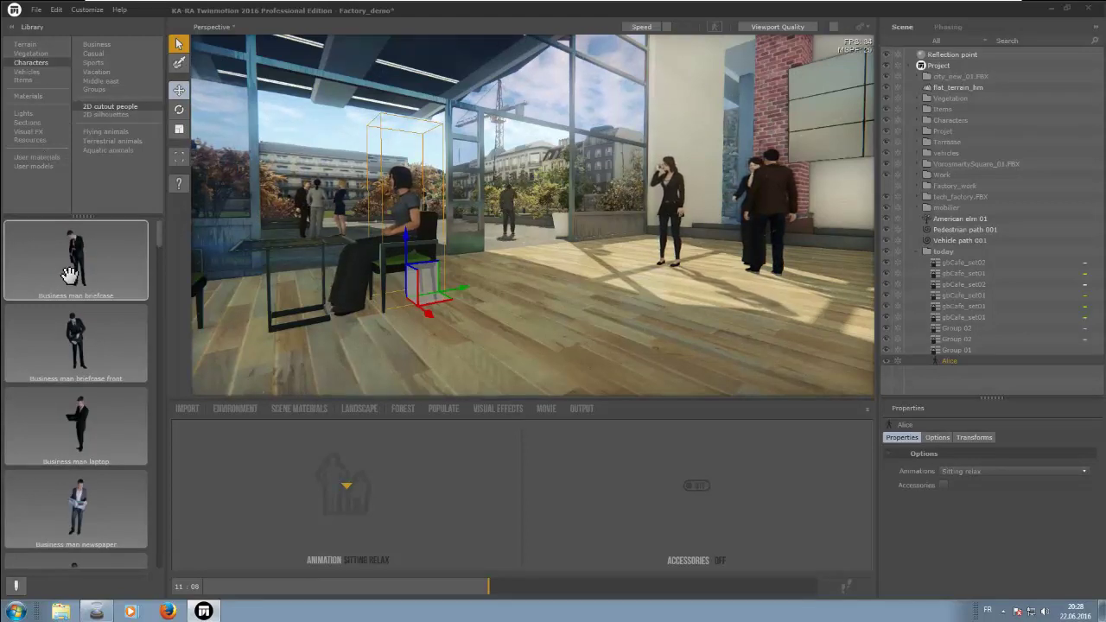
pyautogui.scroll(-4, 72, 270)
pyautogui.click(120, 114)
pyautogui.click(110, 132)
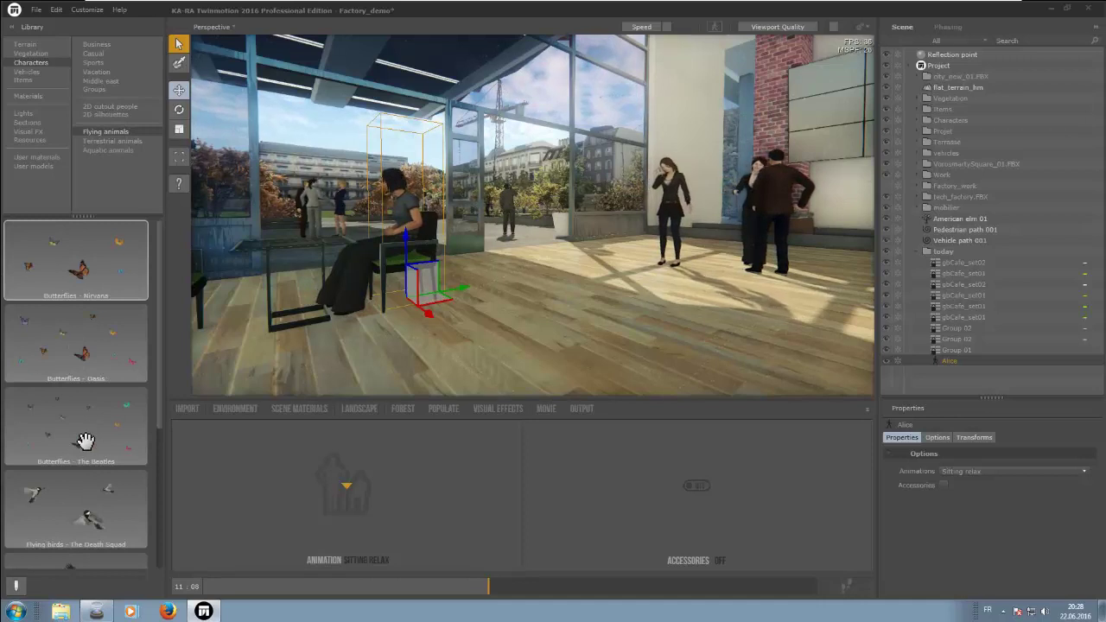
pyautogui.moveTo(85, 442); pyautogui.dragTo(226, 411)
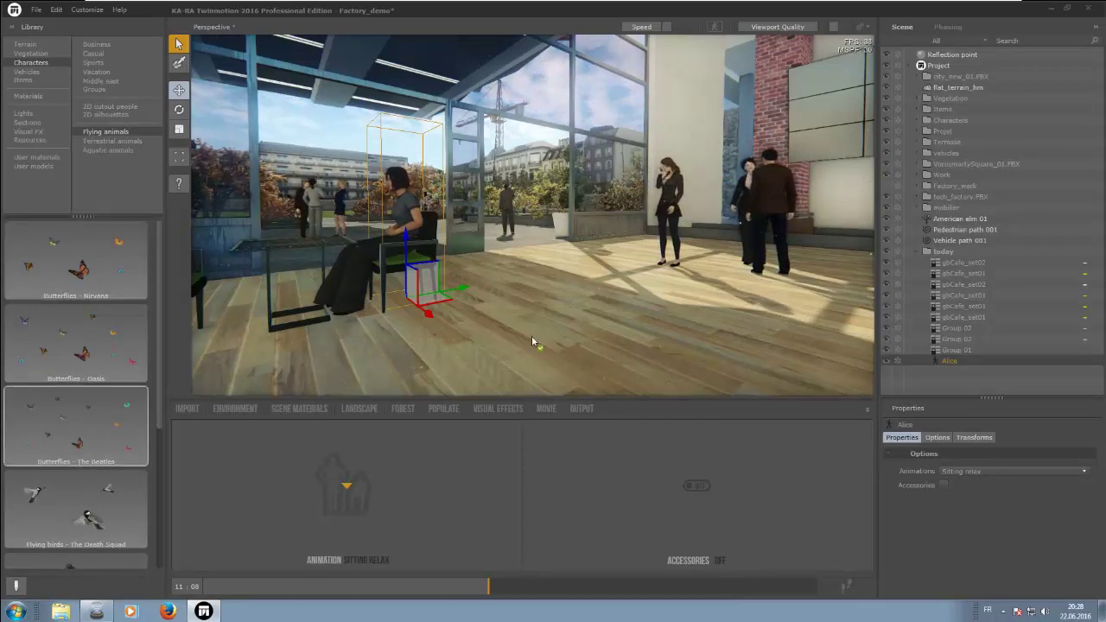
pyautogui.moveTo(537, 341); pyautogui.dragTo(459, 412)
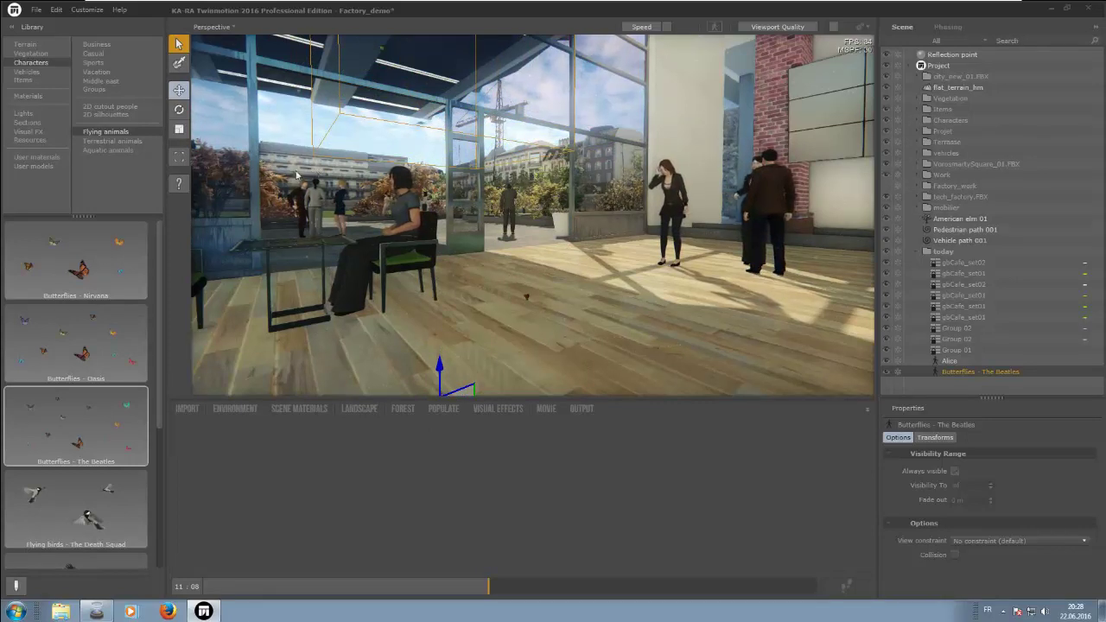
# - Place the terrestrial animal Cat - Felix on the floor beside Alice's chair
pyautogui.scroll(-3, 84, 371)
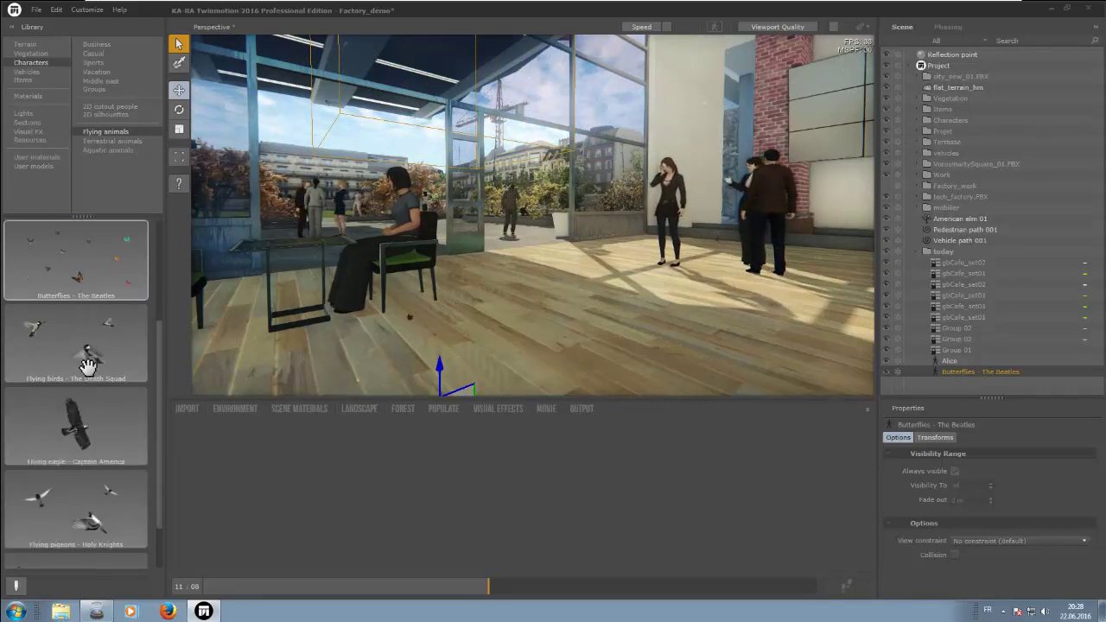
pyautogui.click(113, 141)
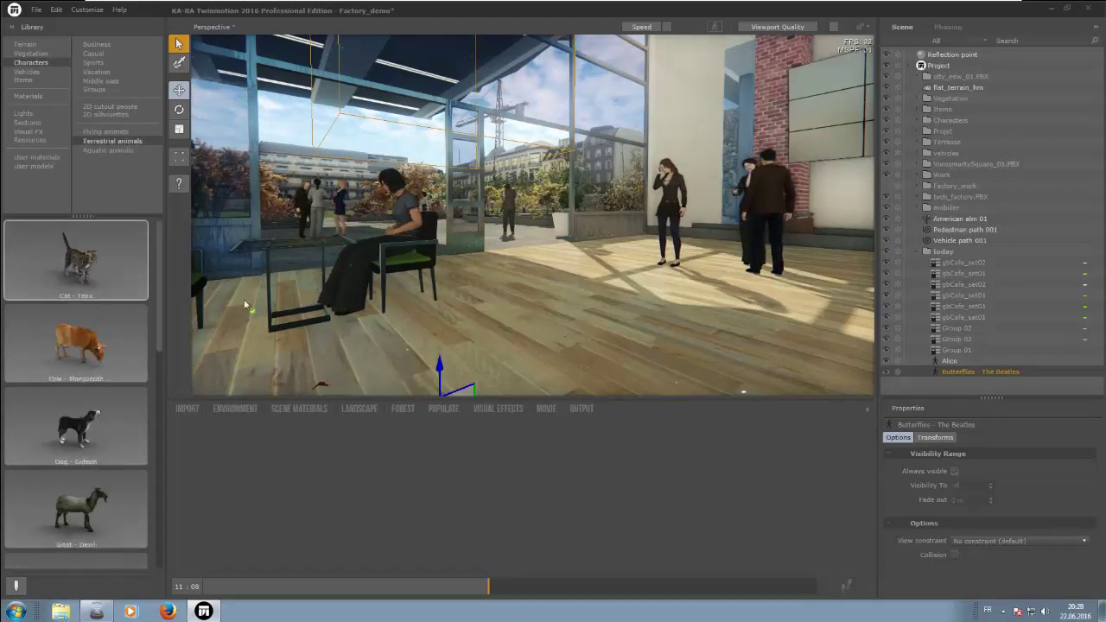
pyautogui.click(424, 324)
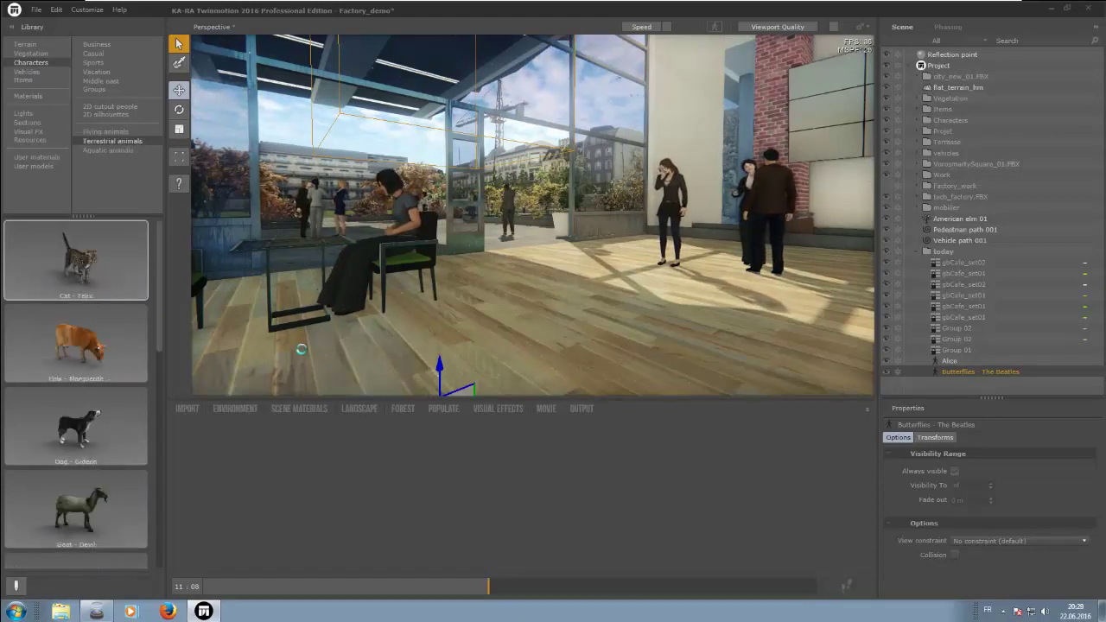
pyautogui.click(362, 370)
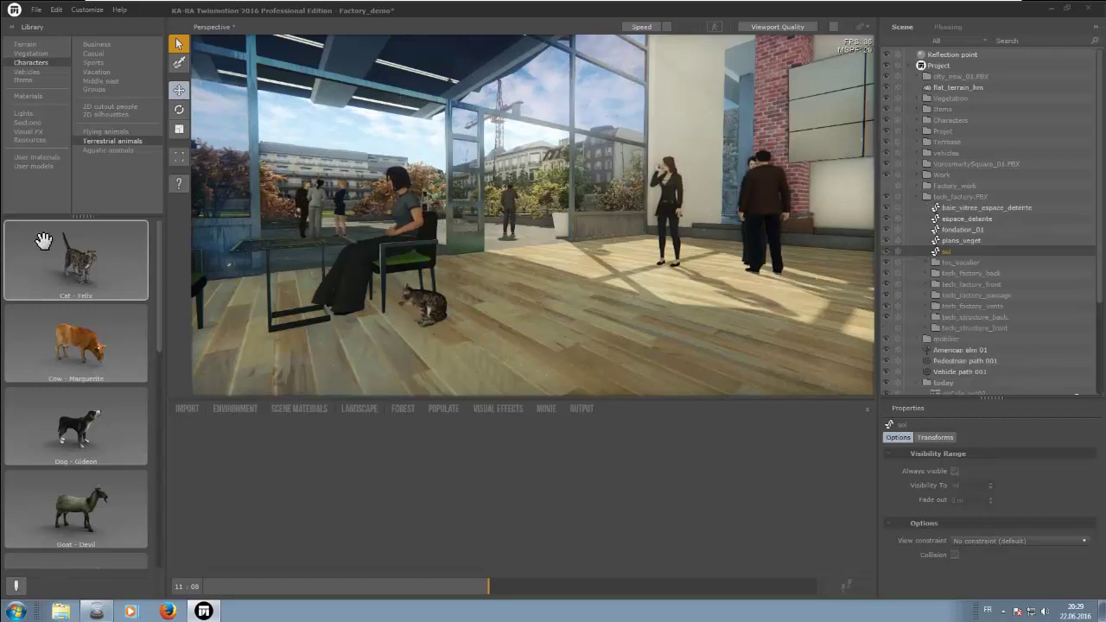
# - Browse the remaining terrestrial animals and the aquatic animals in the character library
pyautogui.scroll(-2, 78, 346)
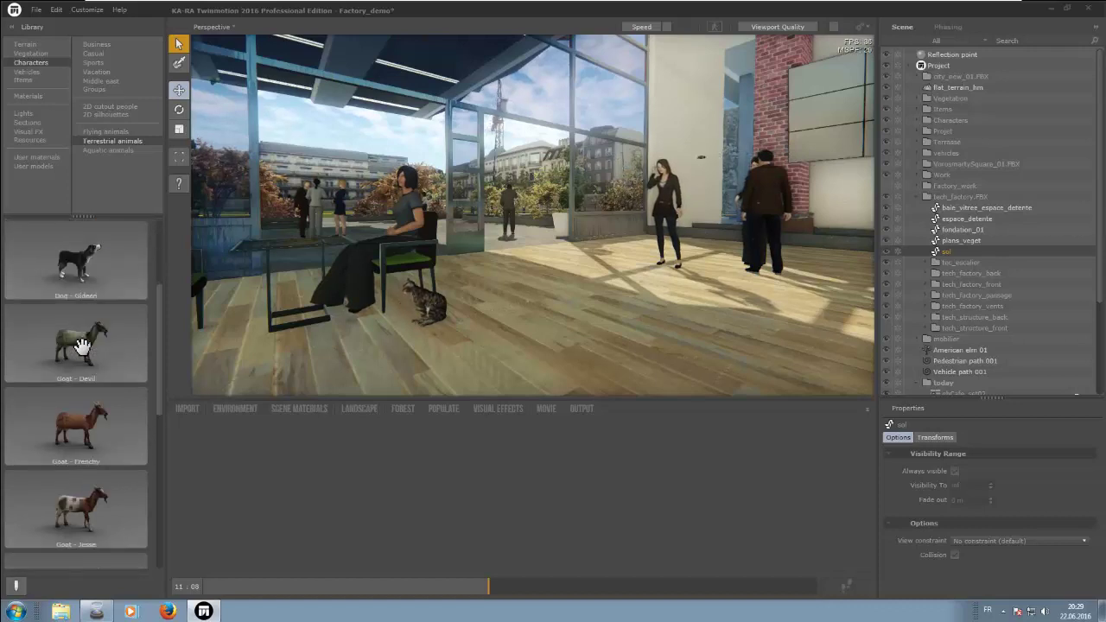
pyautogui.click(109, 149)
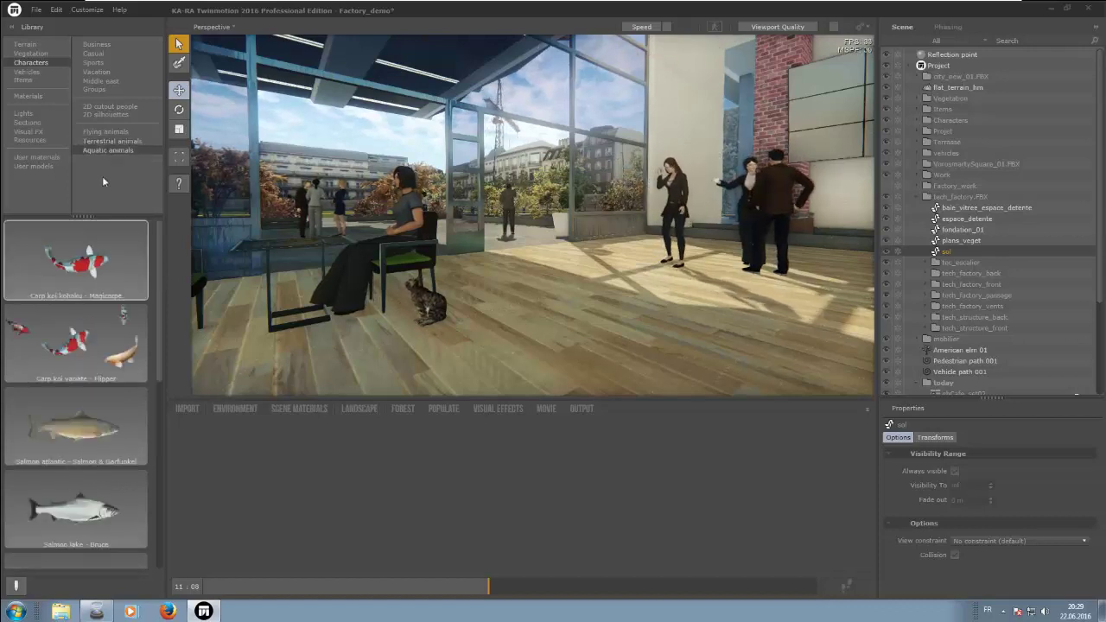
pyautogui.scroll(-2, 77, 327)
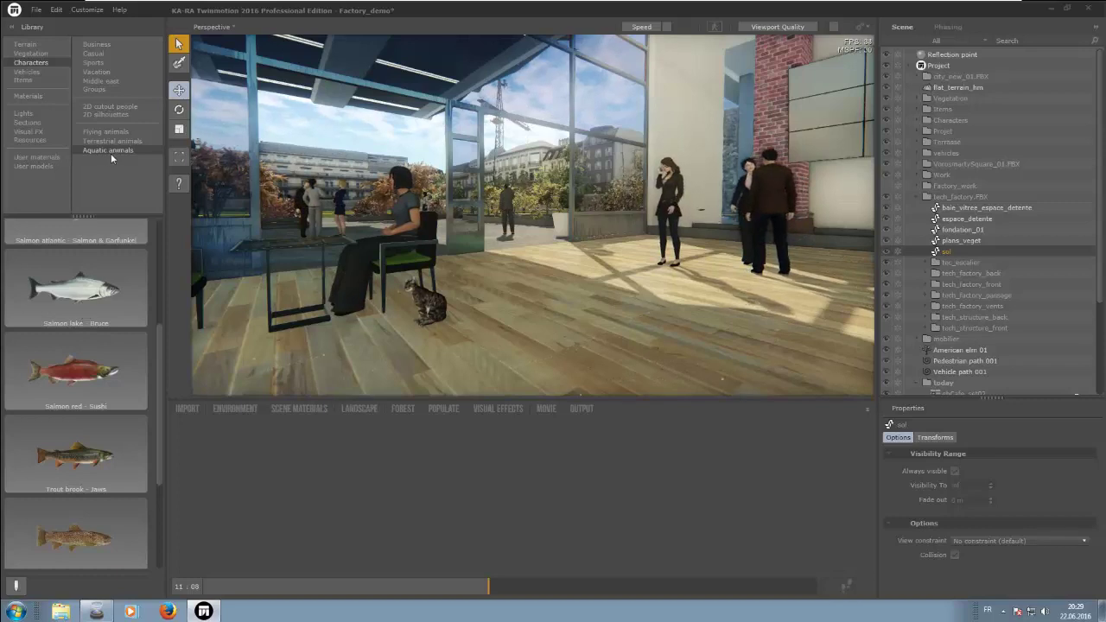
# - Collapse the today folder in the scene tree and toggle its visibility, leaving its furniture, characters and animals hidden
pyautogui.press('Up')
pyautogui.moveTo(530, 302); pyautogui.dragTo(409, 281, button='right')
pyautogui.press('Down')
pyautogui.moveTo(485, 317); pyautogui.dragTo(525, 287, button='right')
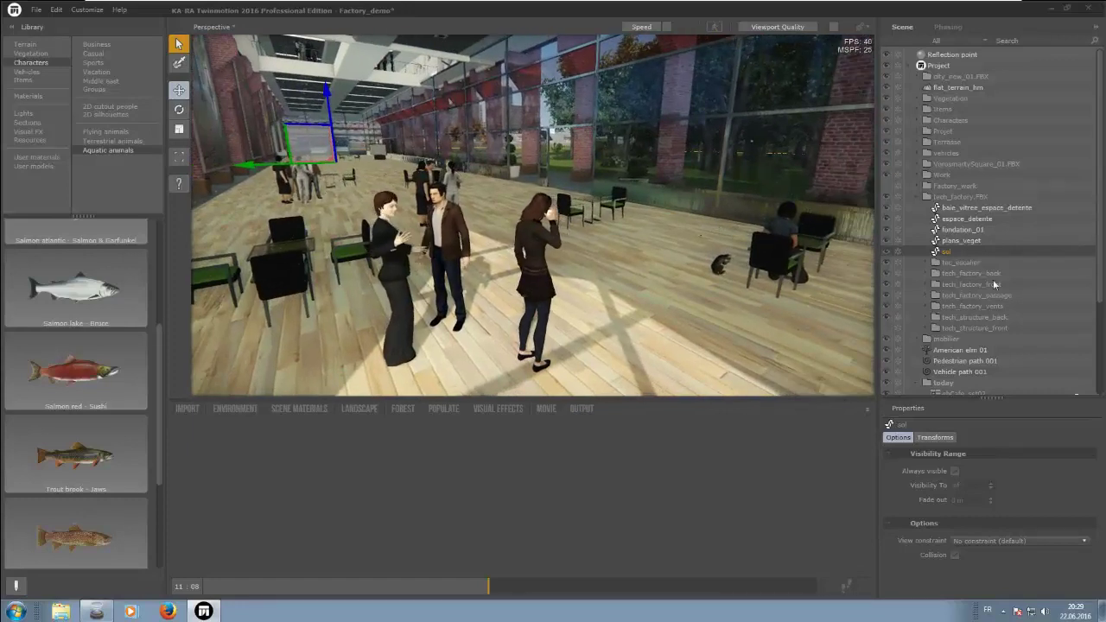
pyautogui.scroll(-5, 950, 320)
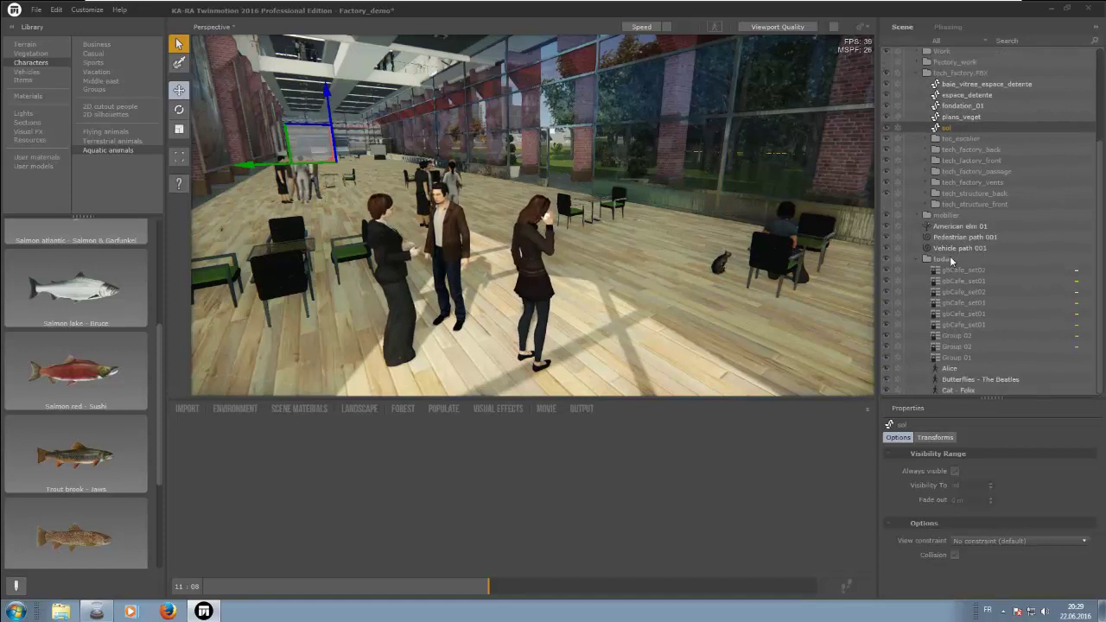
pyautogui.click(950, 259)
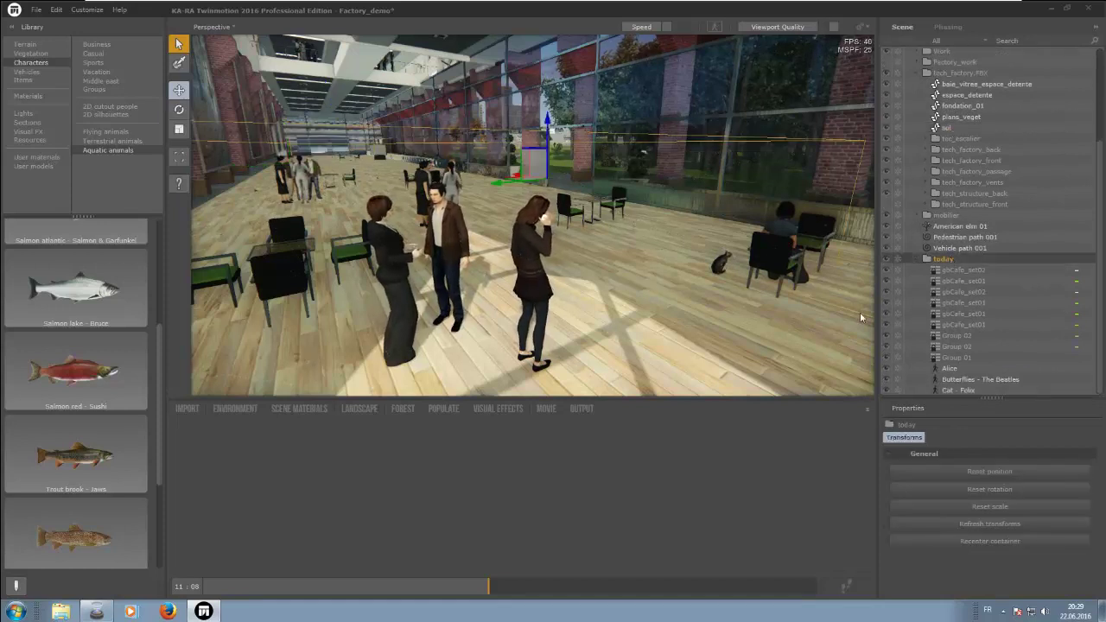
pyautogui.click(918, 259)
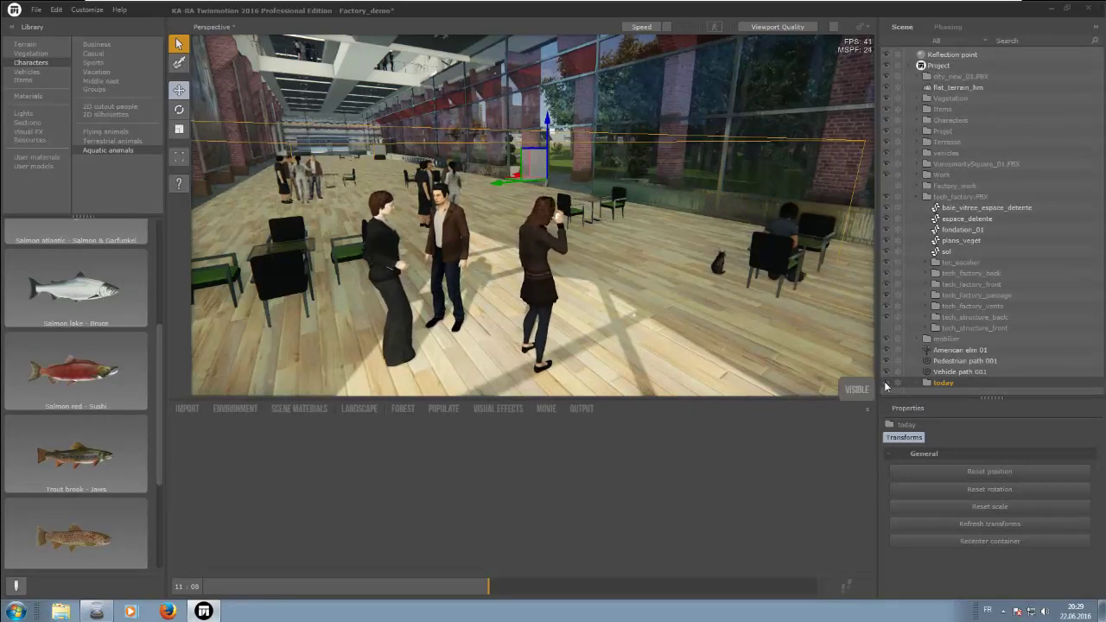
pyautogui.click(886, 384)
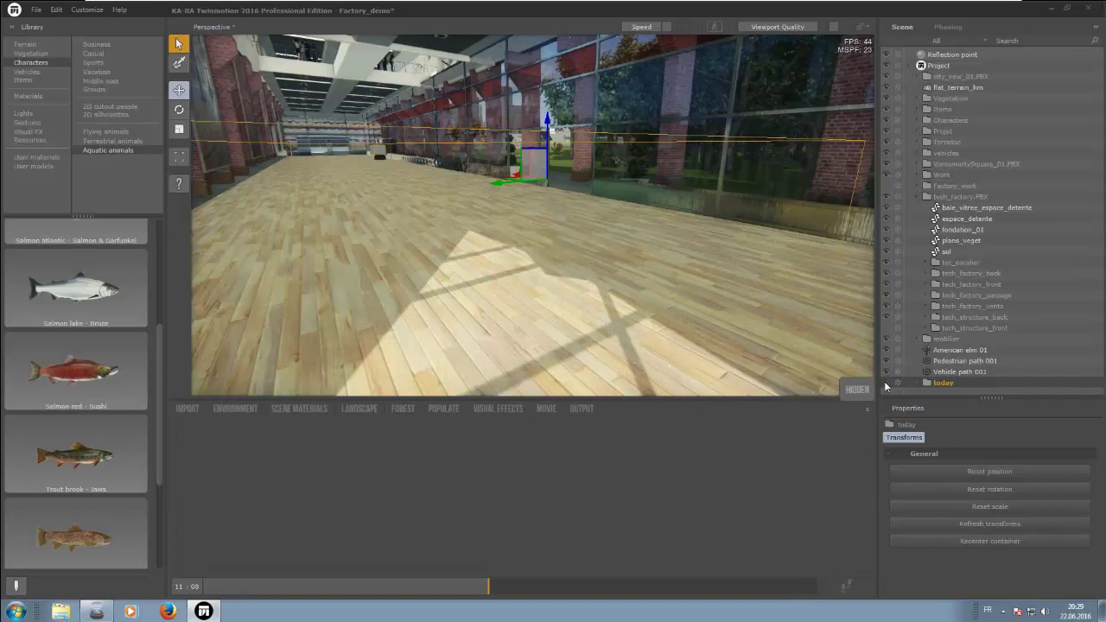
pyautogui.click(886, 384)
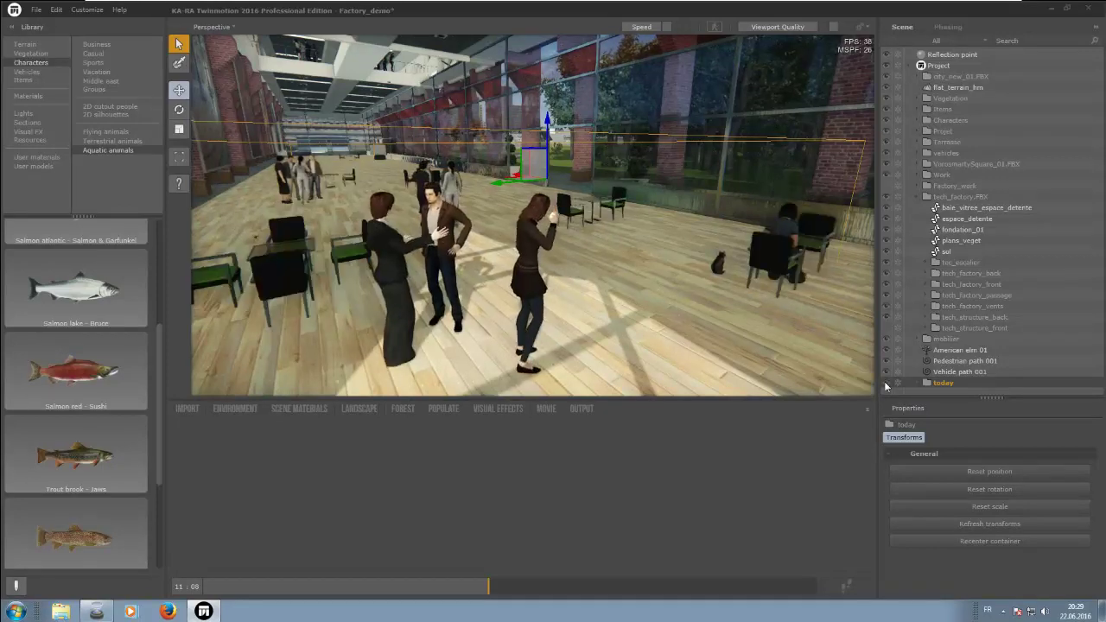
pyautogui.click(886, 385)
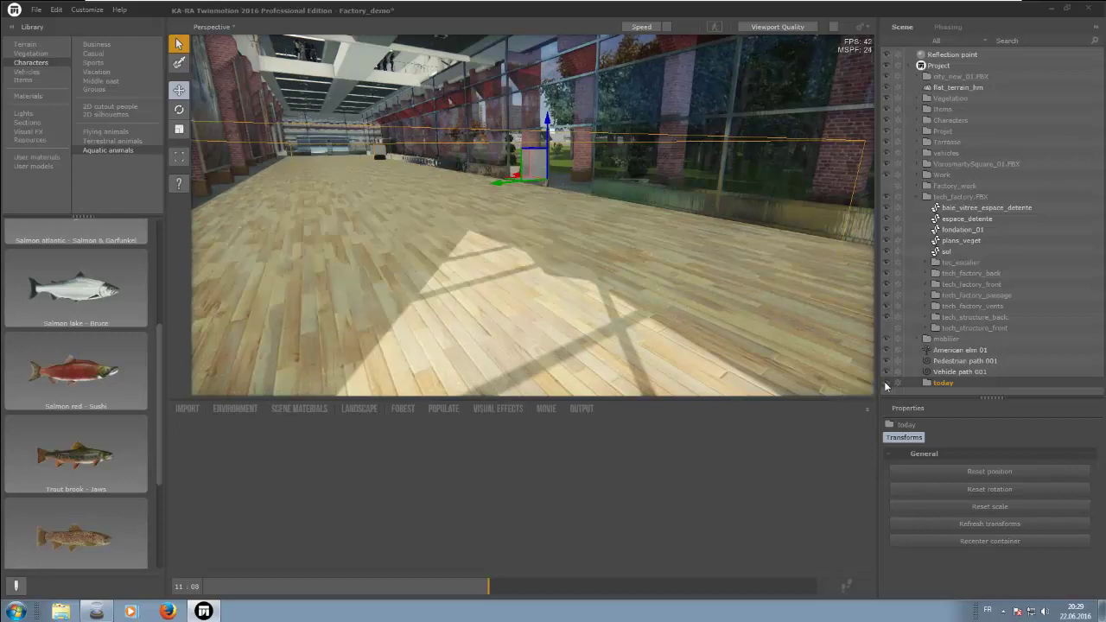
# - Outside the Factory entrance, add a new phase after Background_image in the phasing list and rename it with a short placeholder name
pyautogui.moveTo(576, 306); pyautogui.dragTo(454, 275, button='right')
pyautogui.press('s')
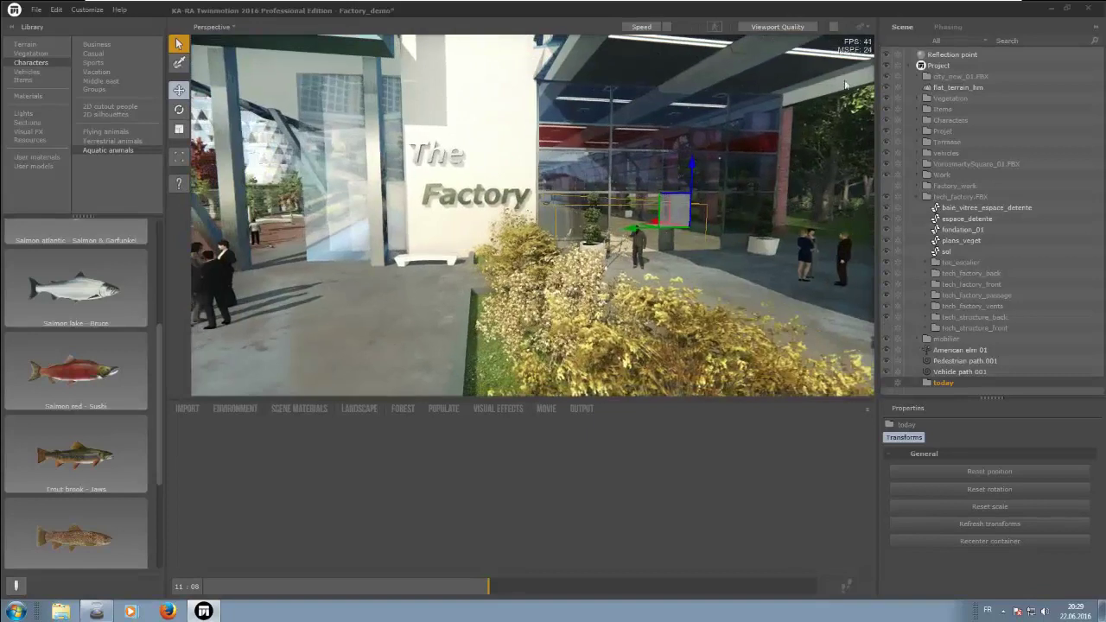
pyautogui.click(947, 27)
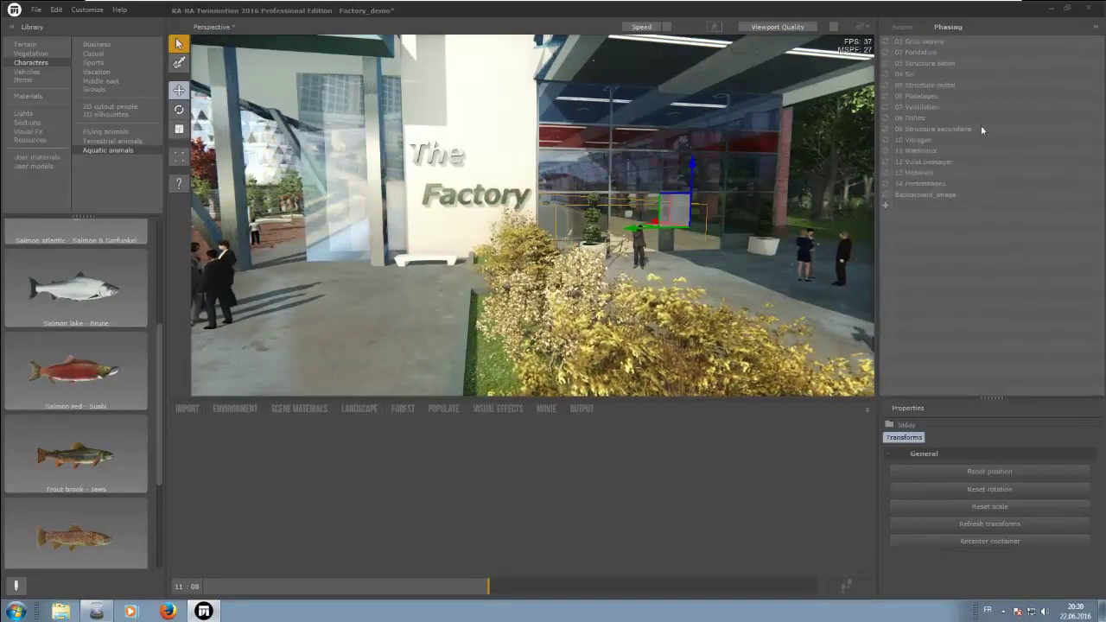
pyautogui.click(885, 208)
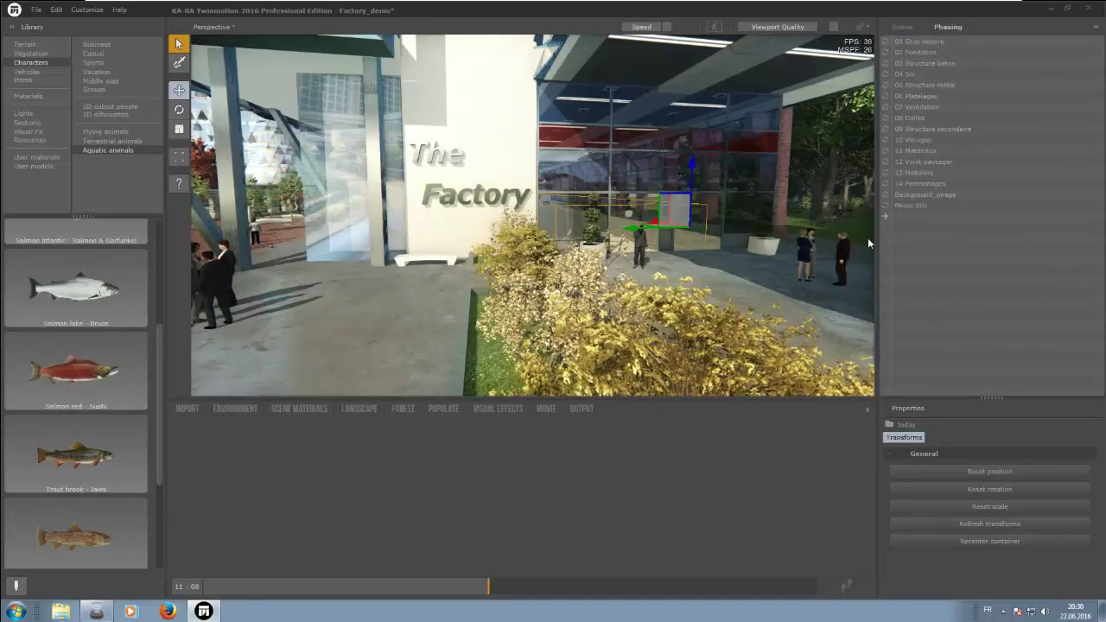
pyautogui.rightClick(911, 207)
pyautogui.click(924, 225)
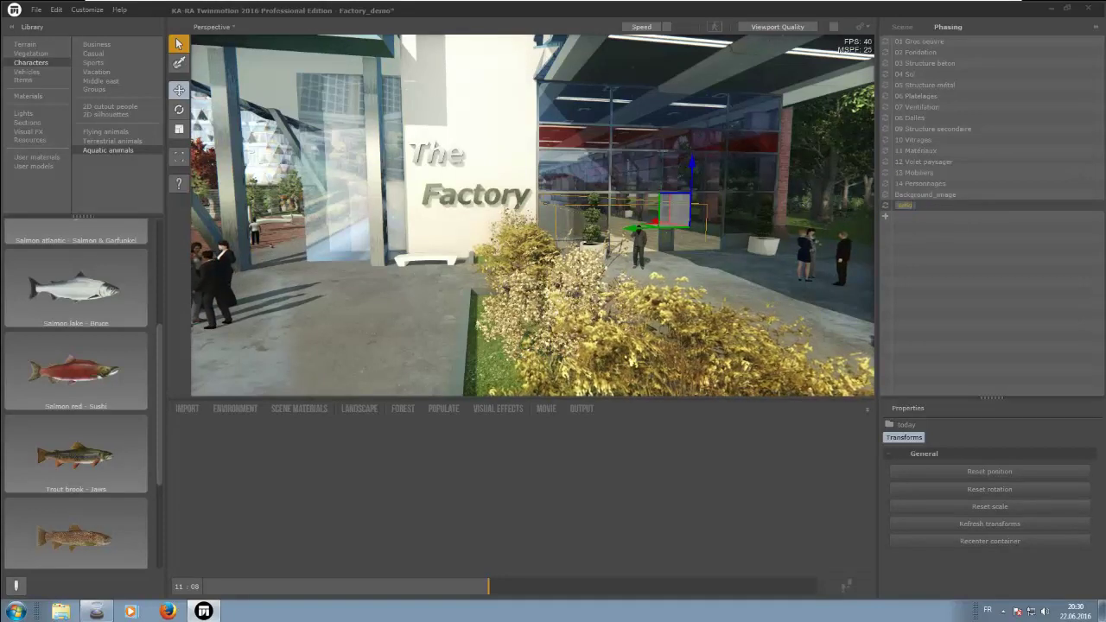
pyautogui.press('Return')
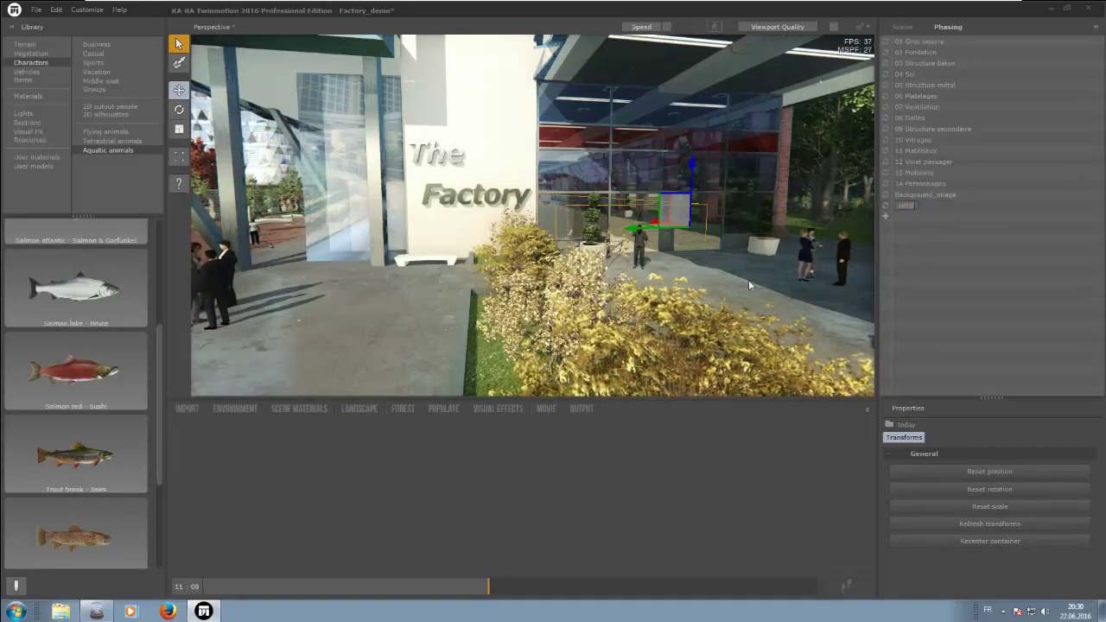
pyautogui.click(747, 282)
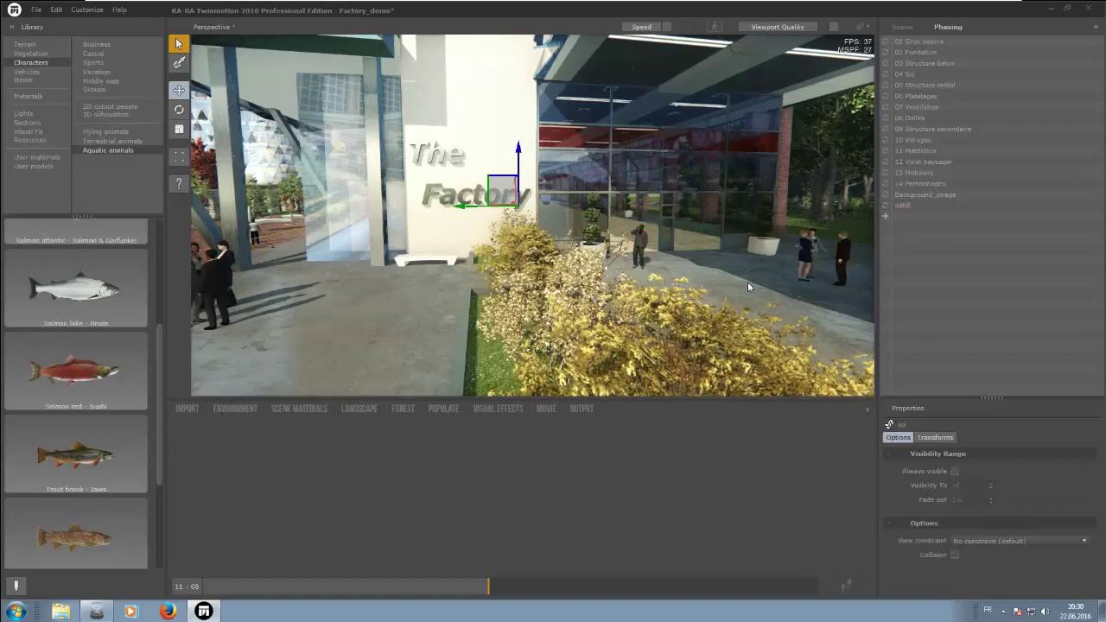
# - Pull back to an elevated exterior view that shows the whole Factory building with its forecourt and surroundings
pyautogui.moveTo(759, 264); pyautogui.dragTo(700, 270, button='right')
pyautogui.press('s')
pyautogui.press('e')
pyautogui.press('s')
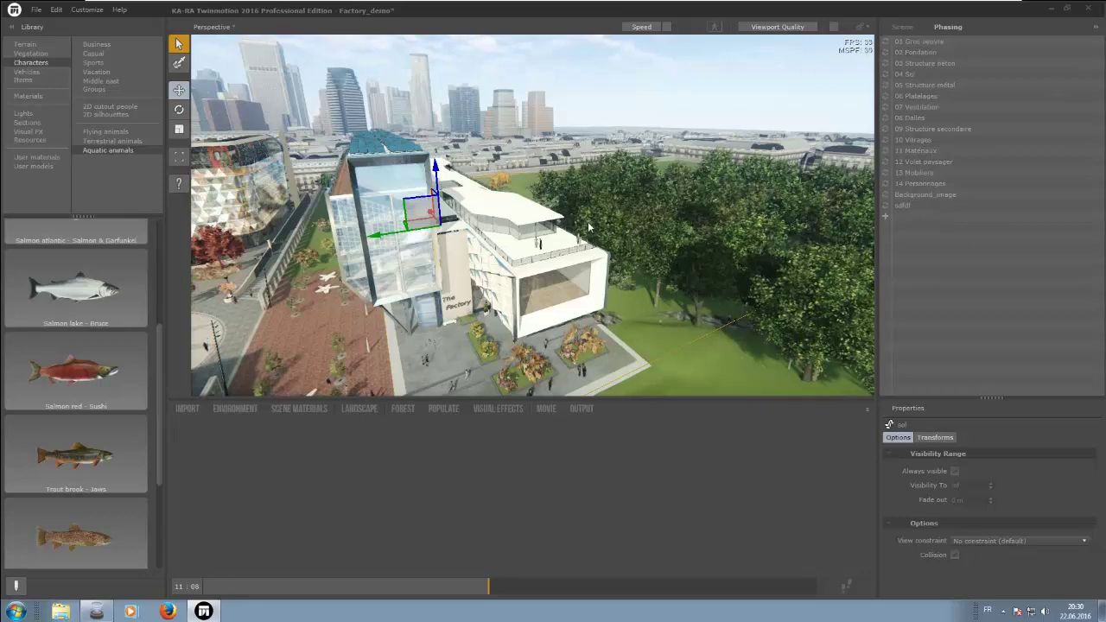
pyautogui.moveTo(588, 228); pyautogui.dragTo(672, 216, button='middle')
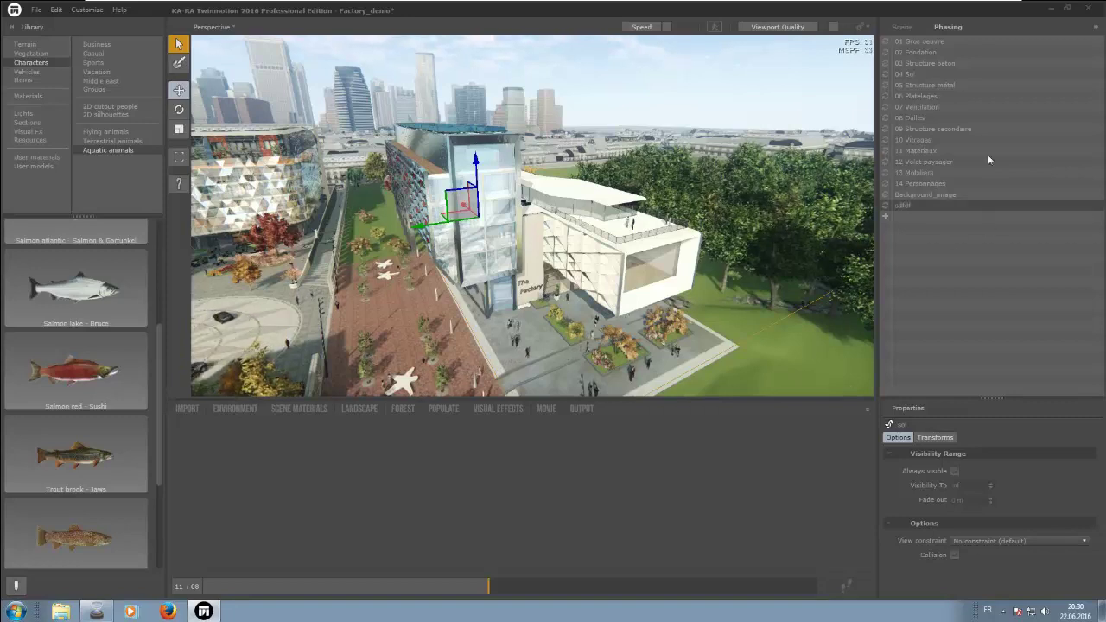
# - Show the Factory's early construction phases in sequence, from 02 Fondation through the concrete structure and 04 Sol to the 05 metal structure
pyautogui.click(937, 86)
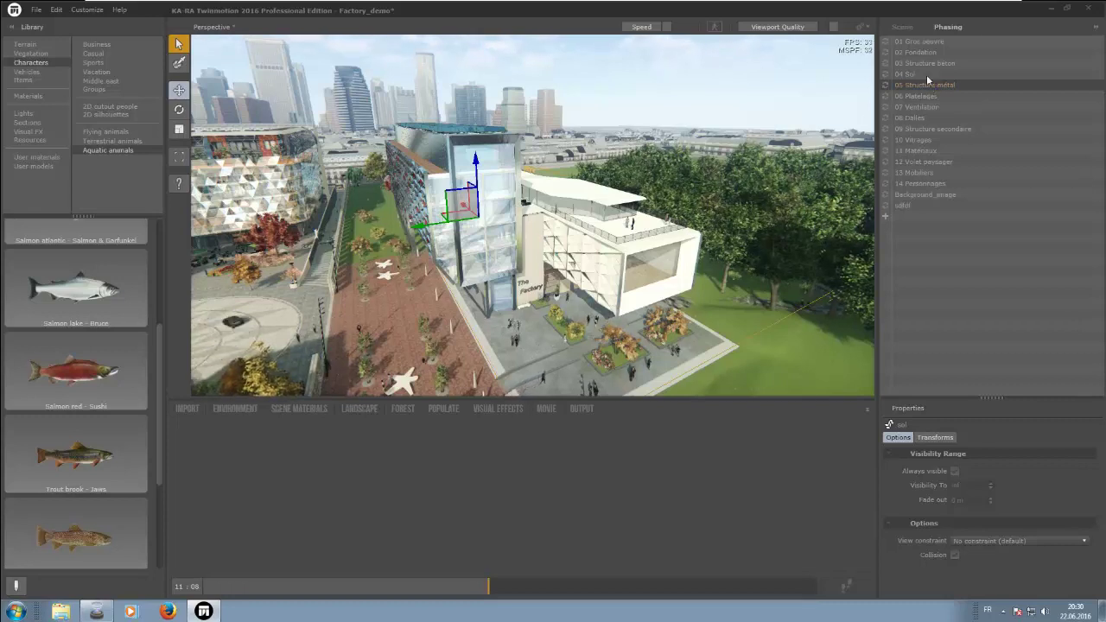
pyautogui.click(930, 53)
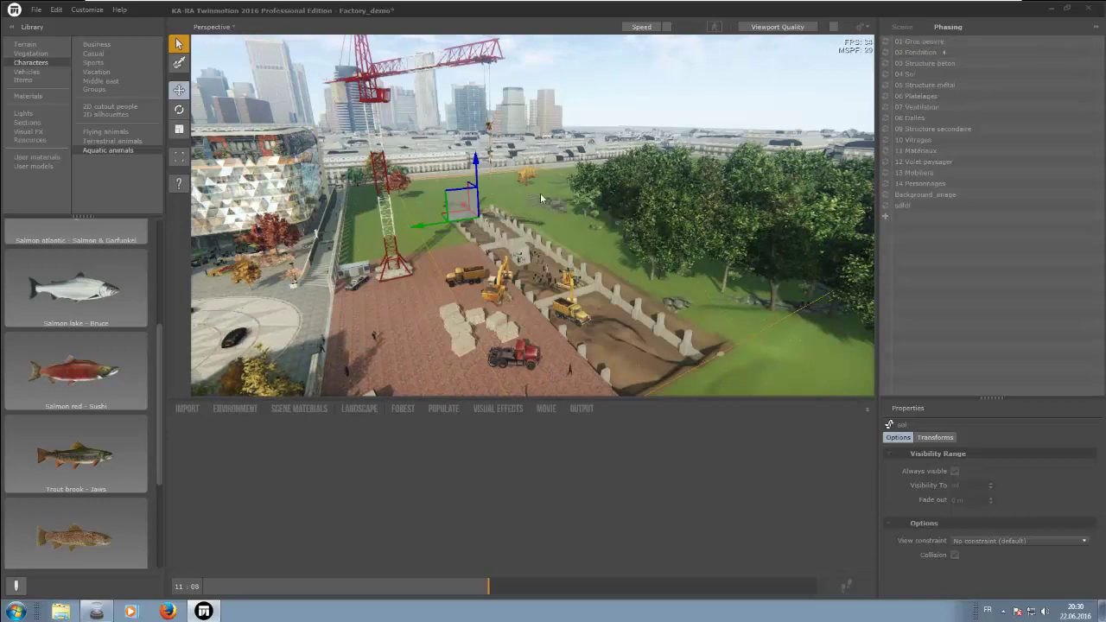
pyautogui.click(920, 63)
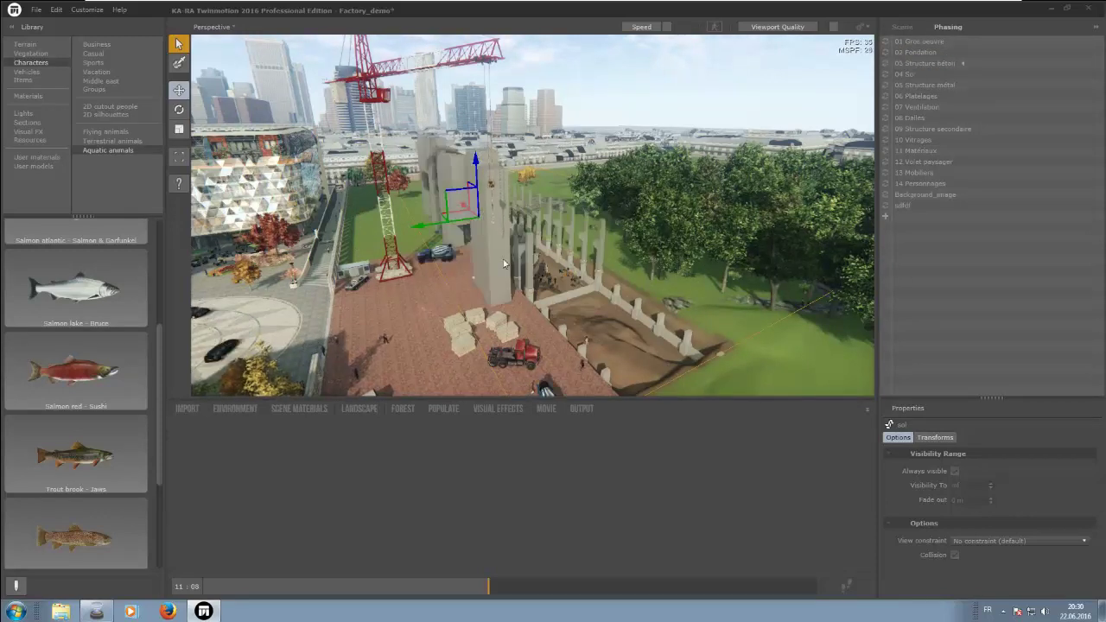
pyautogui.click(909, 76)
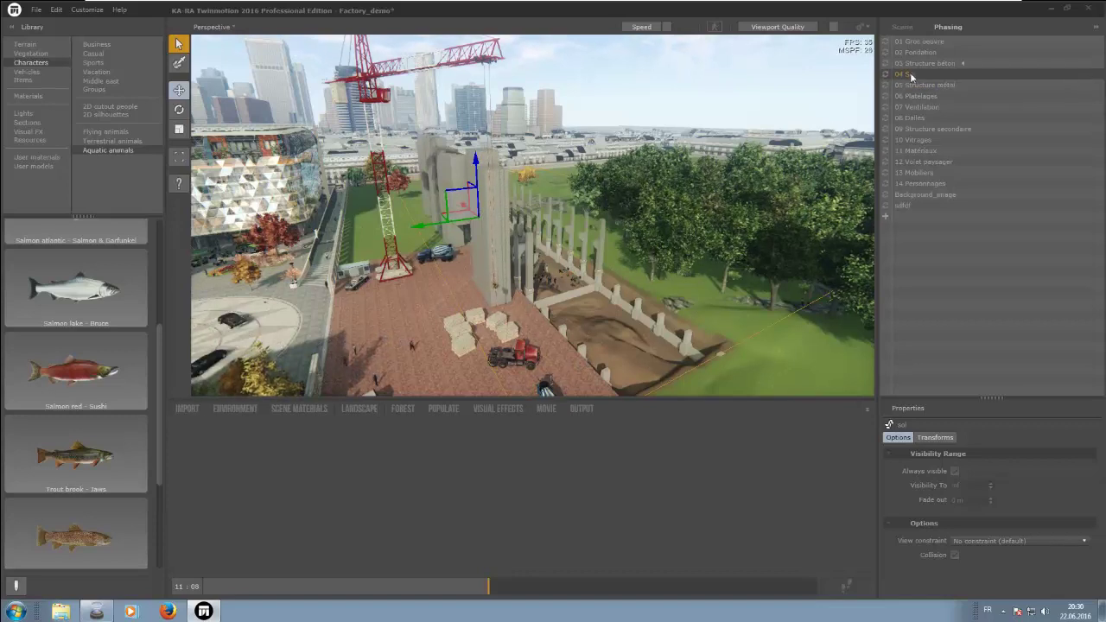
pyautogui.click(911, 76)
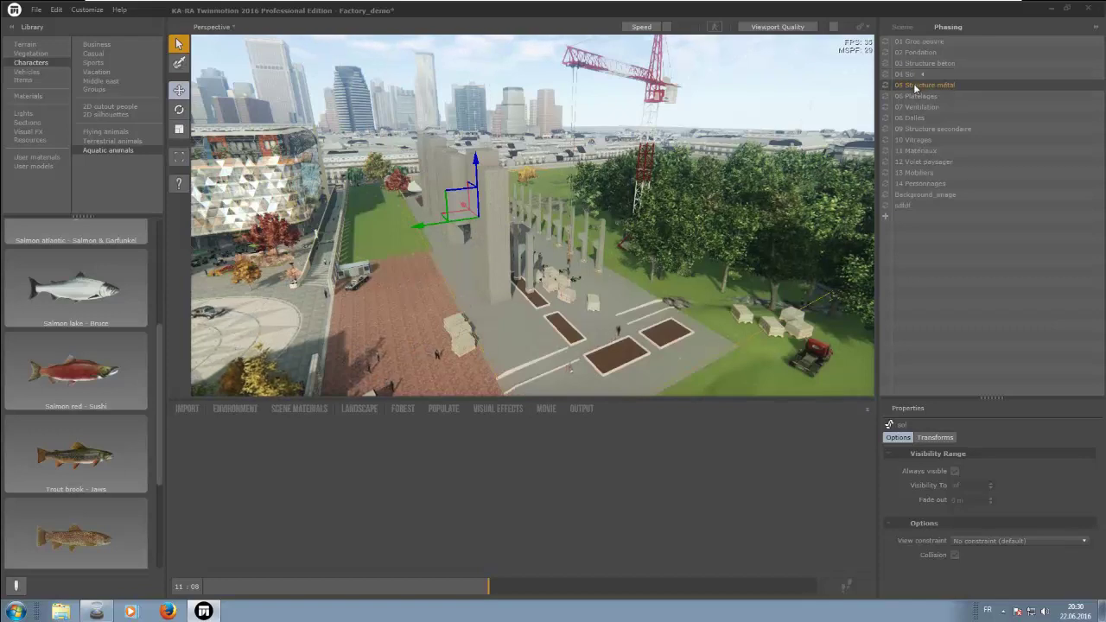
pyautogui.click(914, 86)
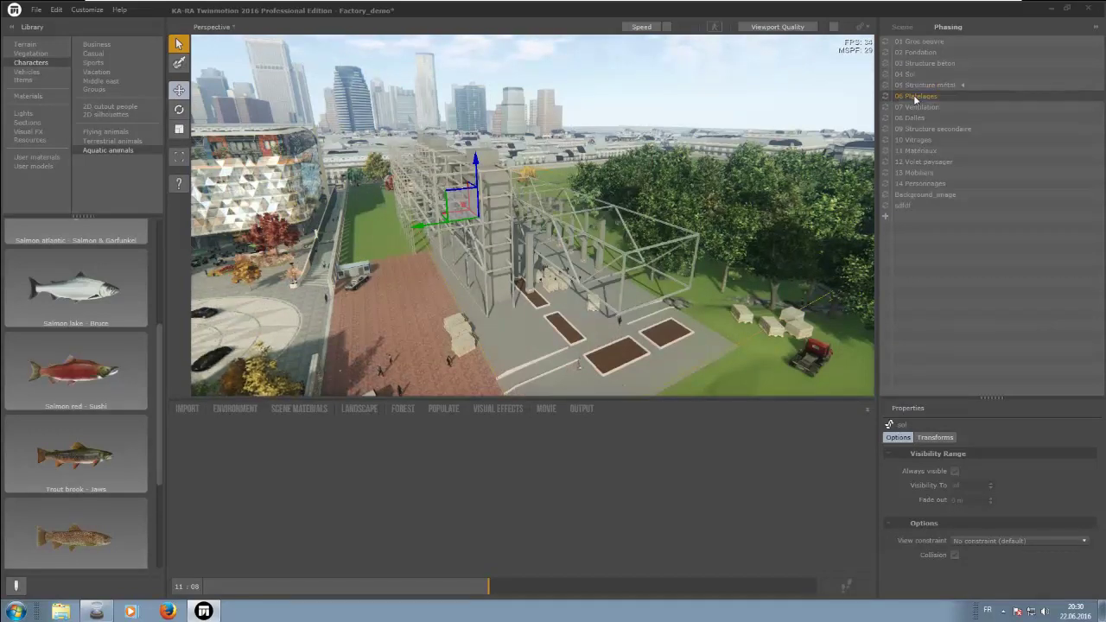
# - Step the building through its remaining phases, from 06 Platelages via slabs, glazing and landscaping to the completed 14 Personnages phase
pyautogui.click(914, 96)
pyautogui.click(915, 107)
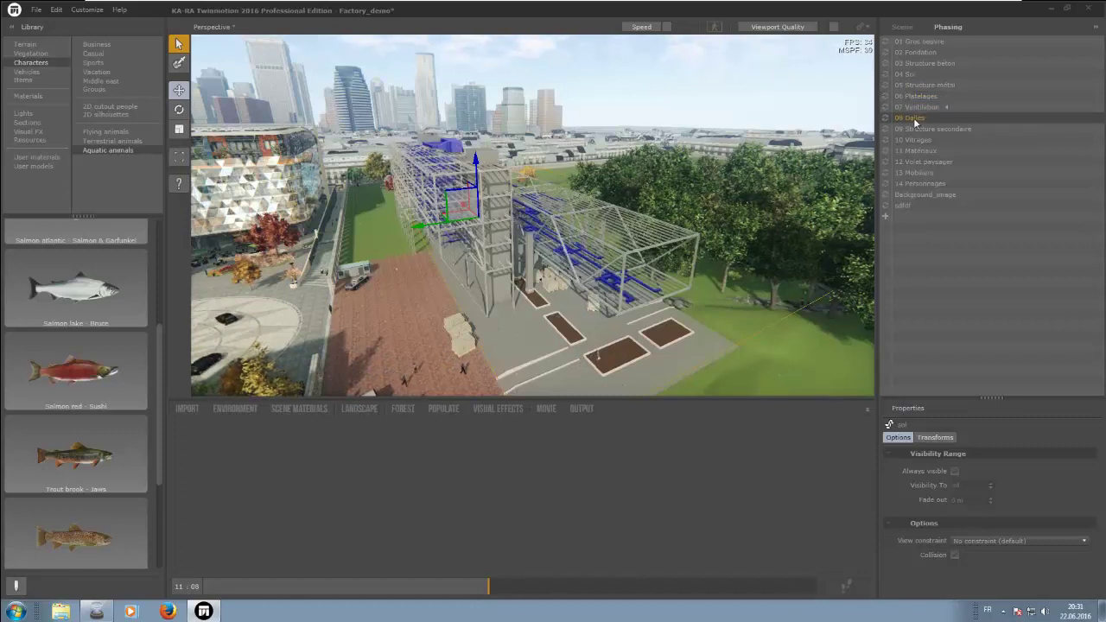
pyautogui.click(914, 119)
pyautogui.click(914, 128)
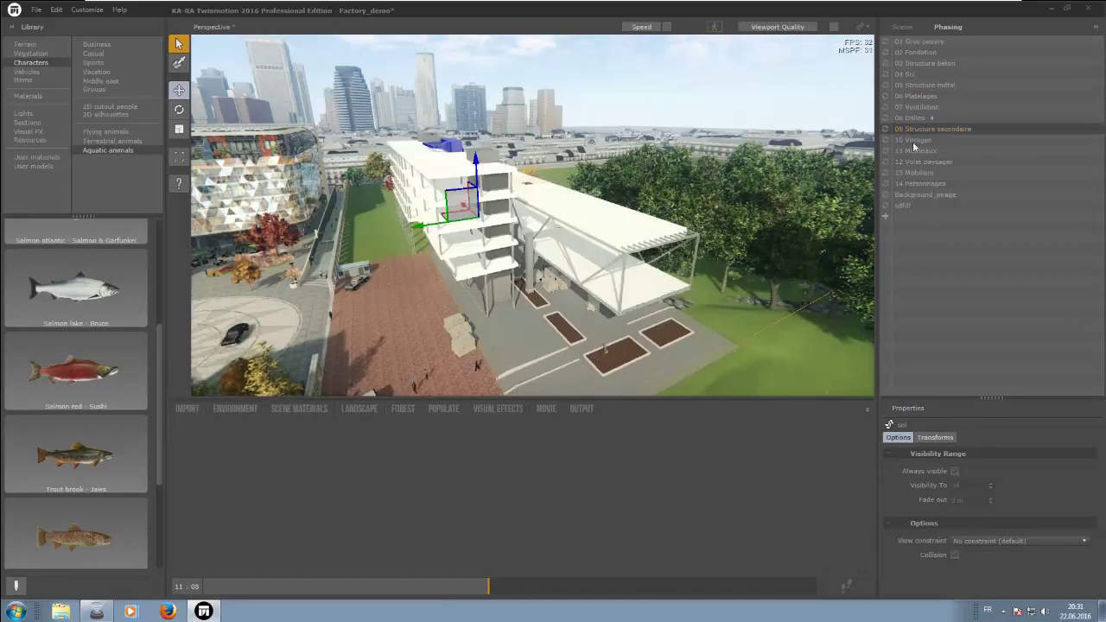
pyautogui.click(914, 140)
pyautogui.click(917, 162)
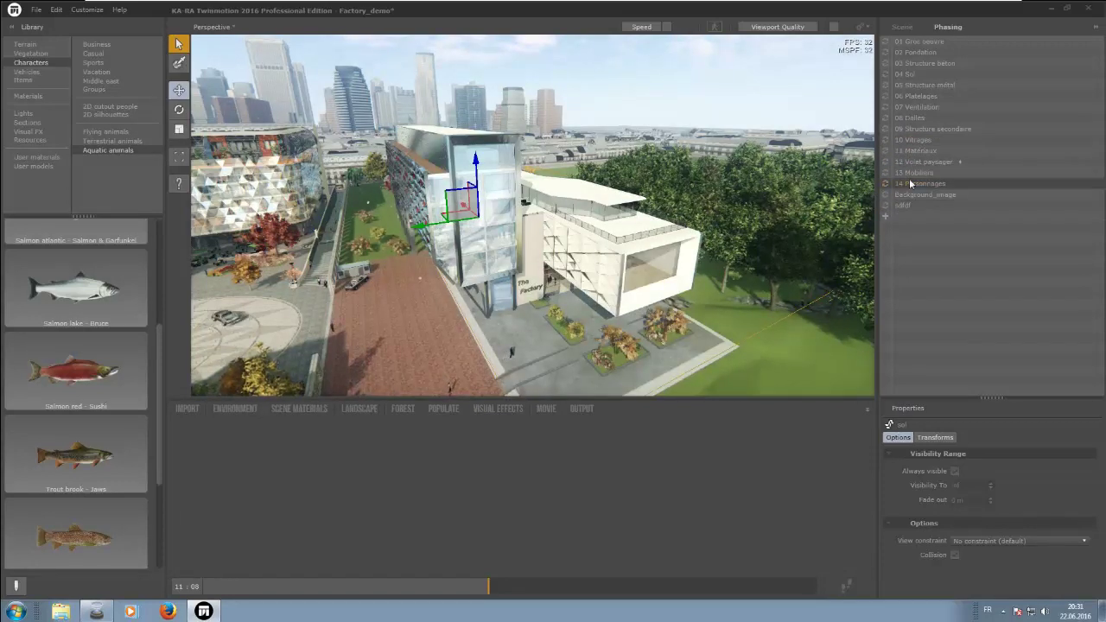
pyautogui.click(911, 185)
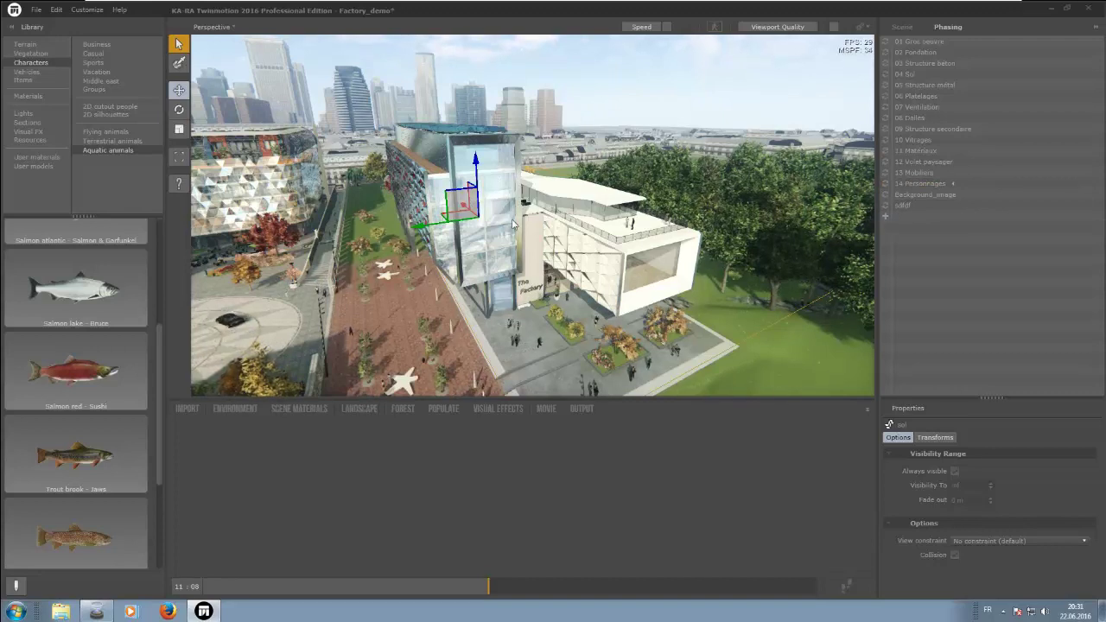
# - Frame the fountain square with the faceted glass building and open the camera settings of the visual effects
pyautogui.moveTo(513, 225); pyautogui.dragTo(441, 238, button='right')
pyautogui.moveTo(565, 377); pyautogui.dragTo(421, 281, button='right')
pyautogui.press('Up')
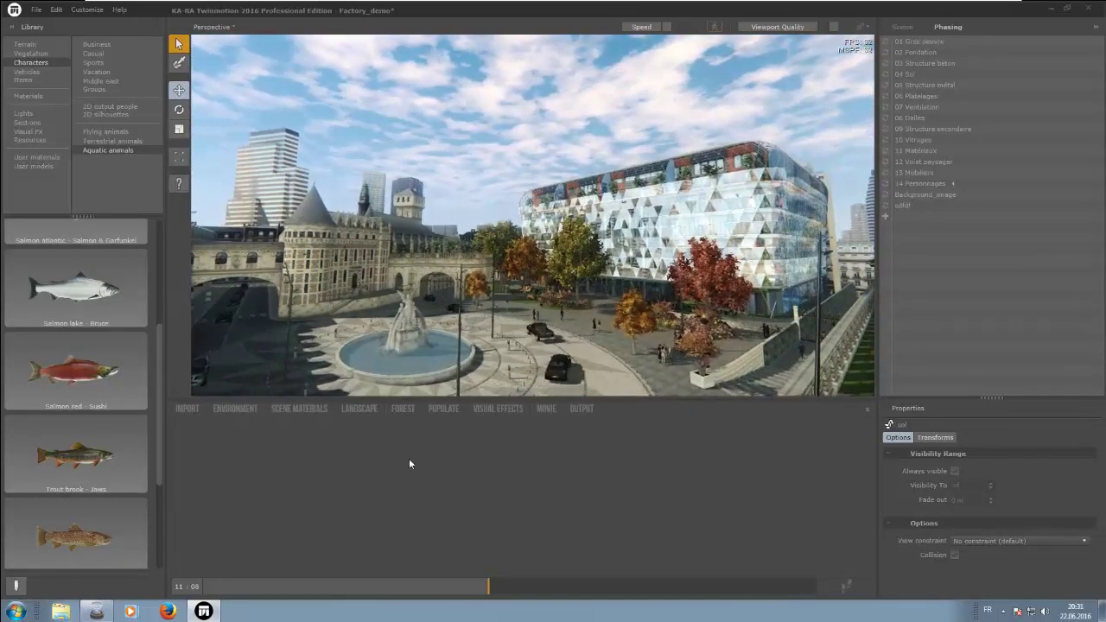
pyautogui.click(504, 410)
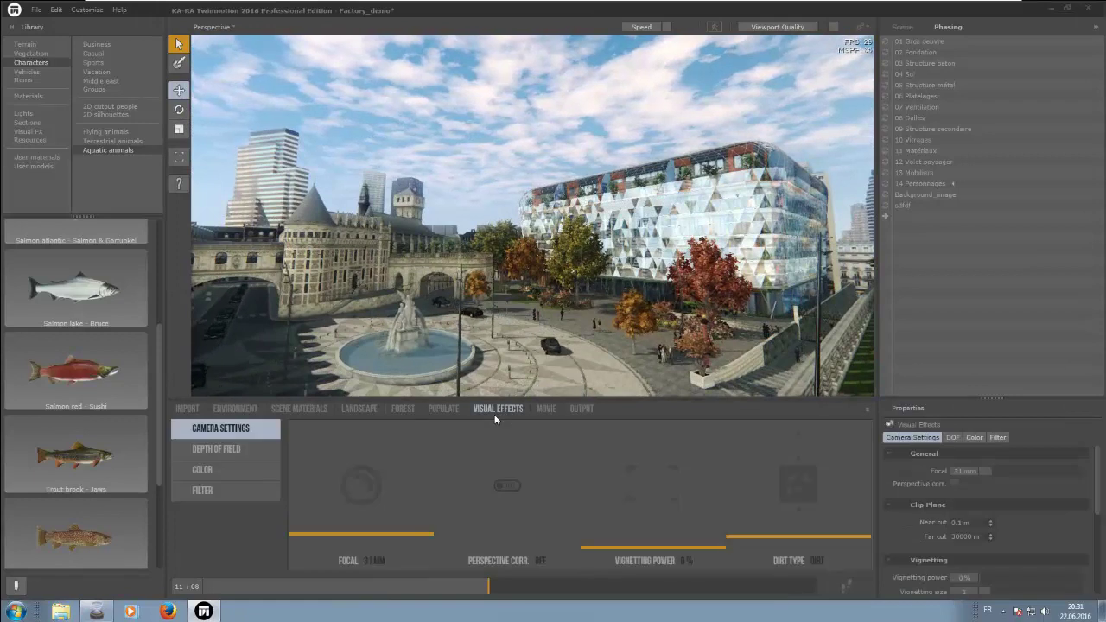
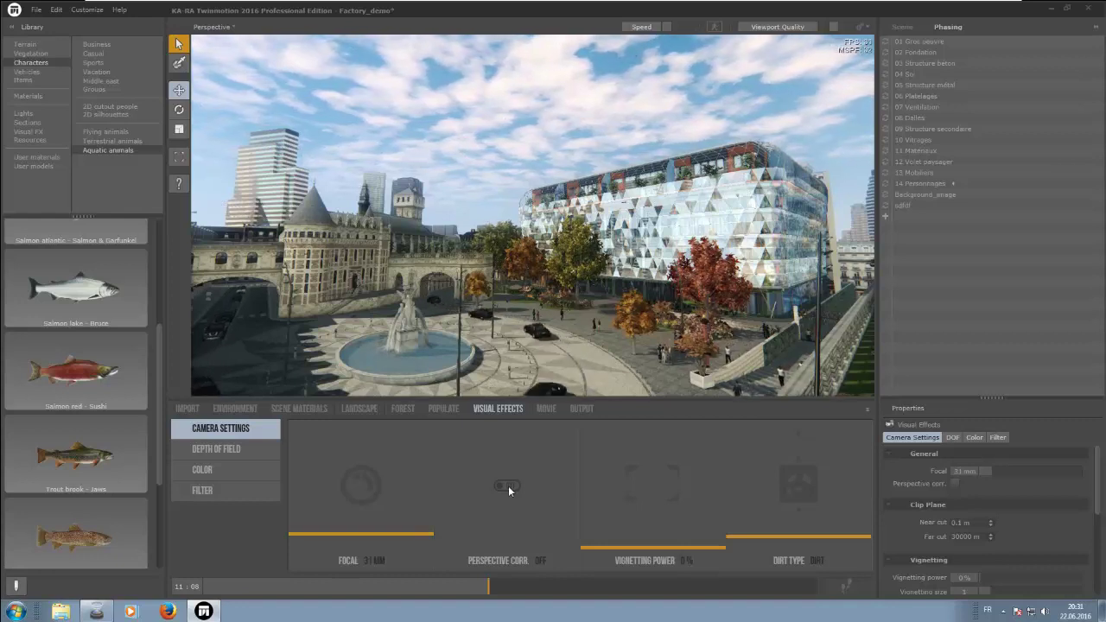
# - Turn on perspective correction, raise the vignetting power to about 68 % and change the lens dirt type
pyautogui.click(508, 486)
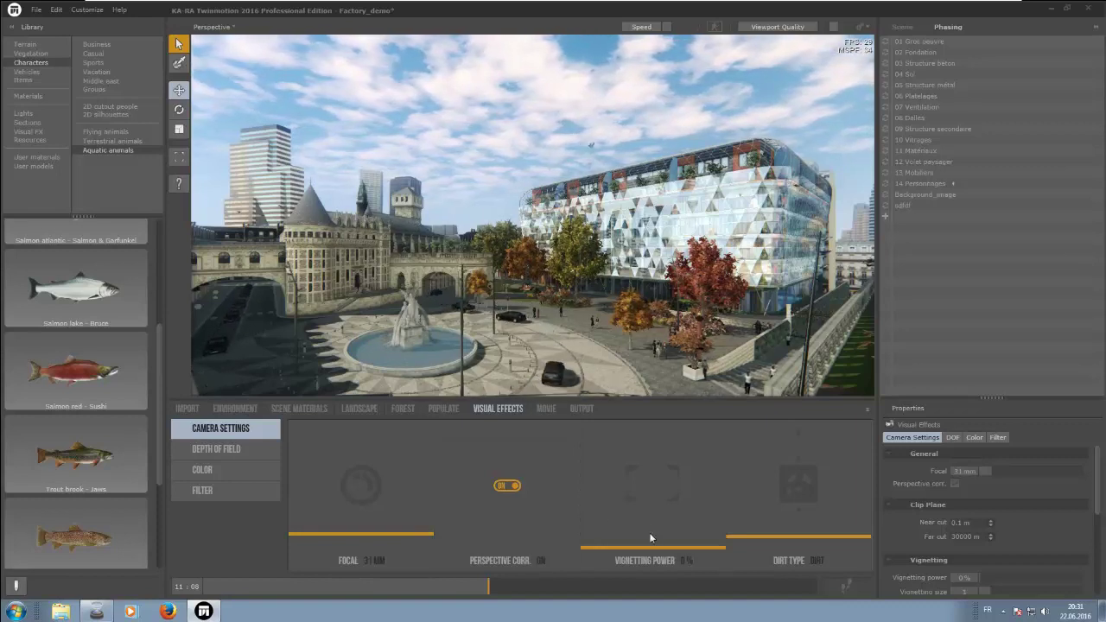
pyautogui.moveTo(651, 538); pyautogui.dragTo(650, 462)
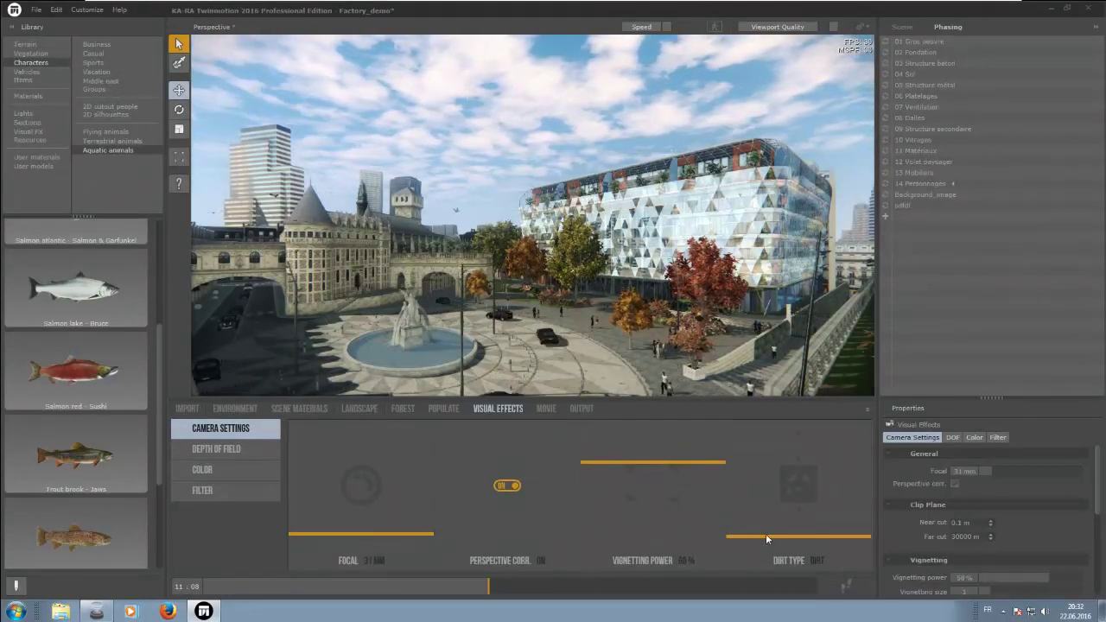
pyautogui.moveTo(765, 537); pyautogui.dragTo(767, 510)
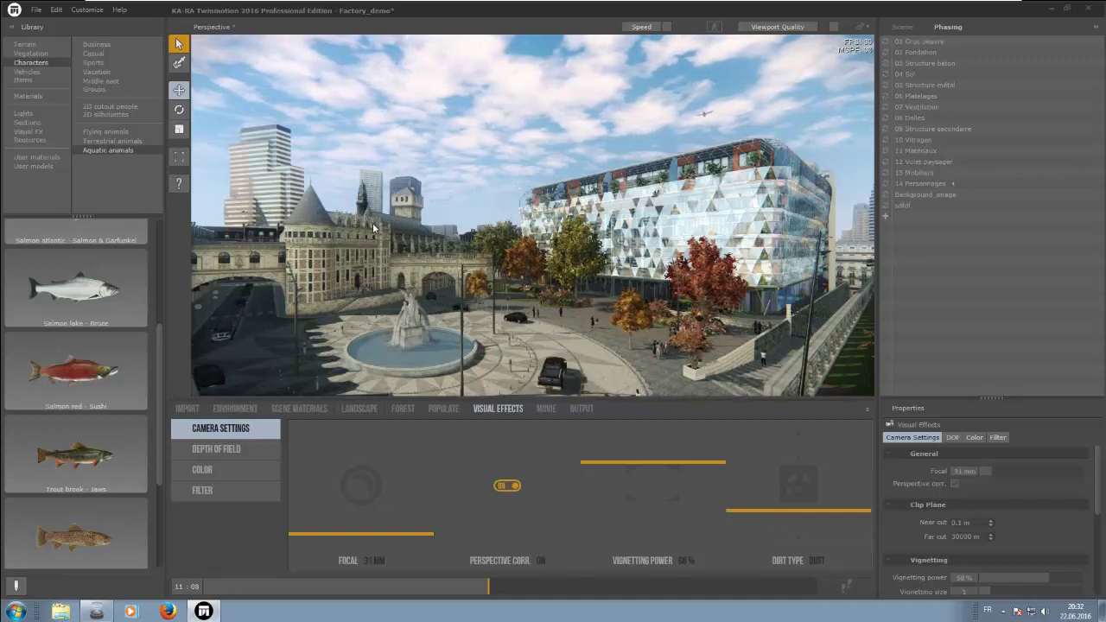
# - Demonstrate depth of field with a distance of 77 m and a radius of 59 m, and switch the effect back off
pyautogui.click(207, 450)
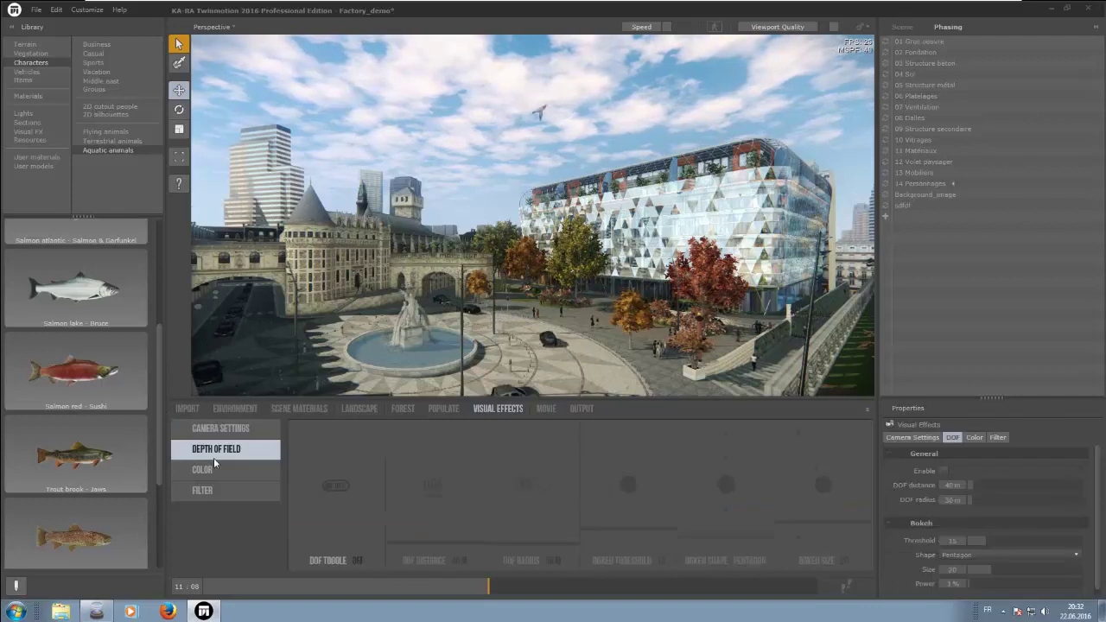
pyautogui.click(333, 487)
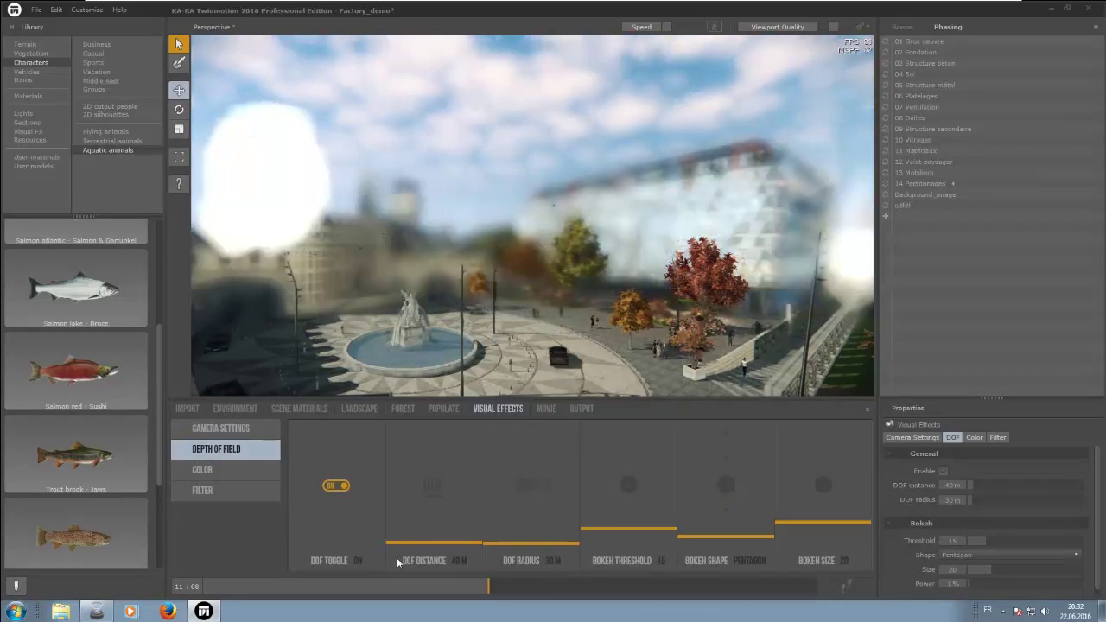
pyautogui.moveTo(445, 540)
pyautogui.mouseDown()
pyautogui.moveTo(447, 525)
pyautogui.moveTo(449, 536)
pyautogui.mouseUp()
pyautogui.click(522, 540)
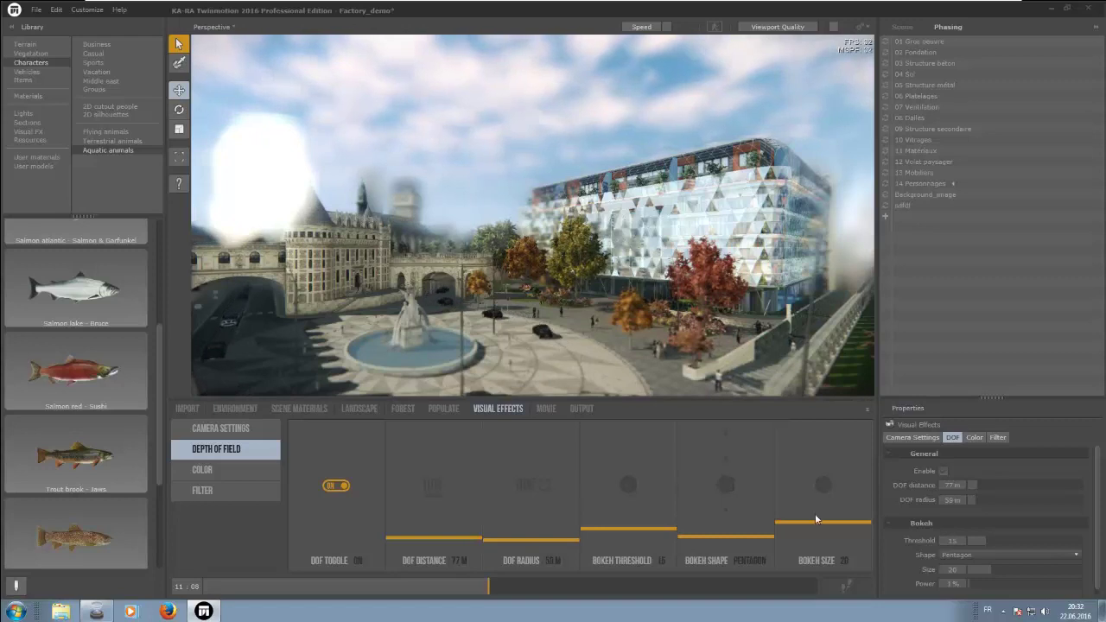
pyautogui.click(339, 488)
# - Enable the color effect and apply the Celex color preset to the scene from the Visual FX library
pyautogui.click(249, 469)
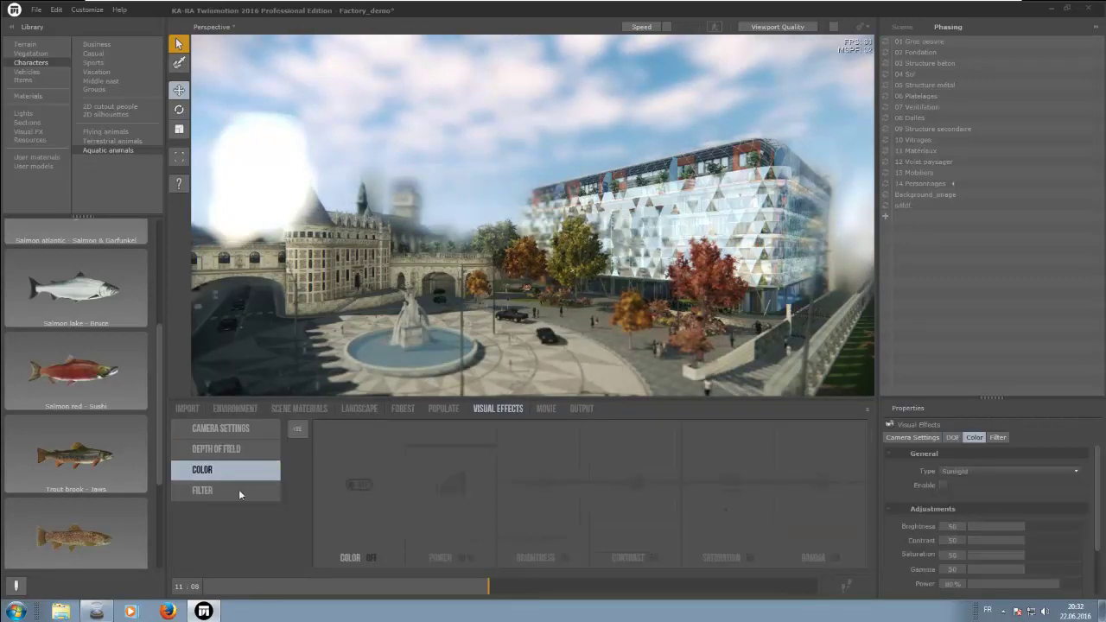
pyautogui.click(359, 485)
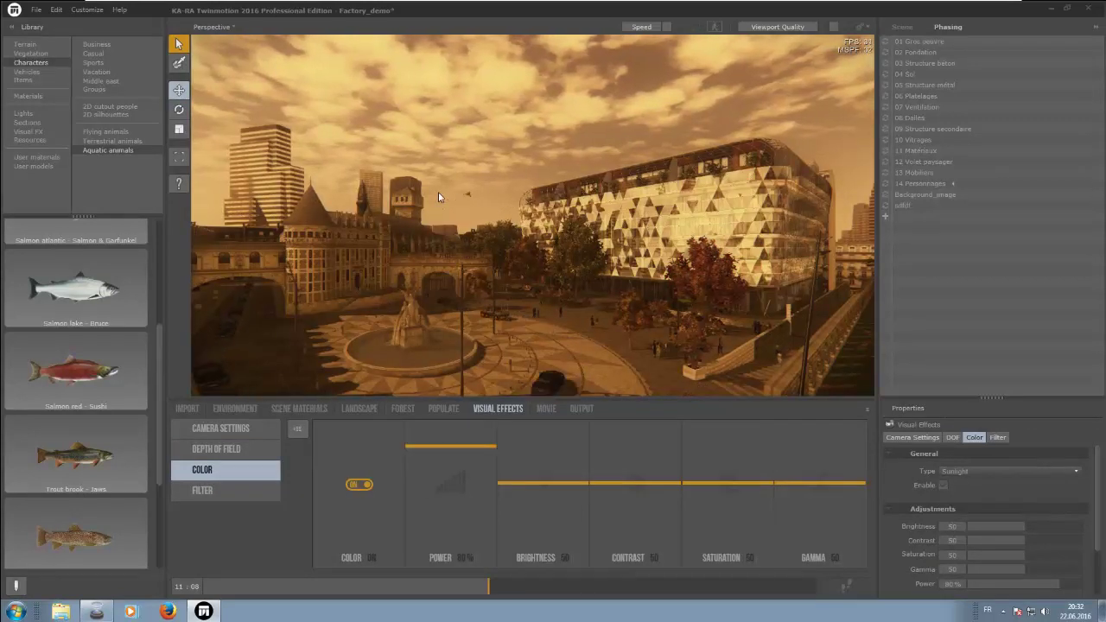
pyautogui.click(297, 430)
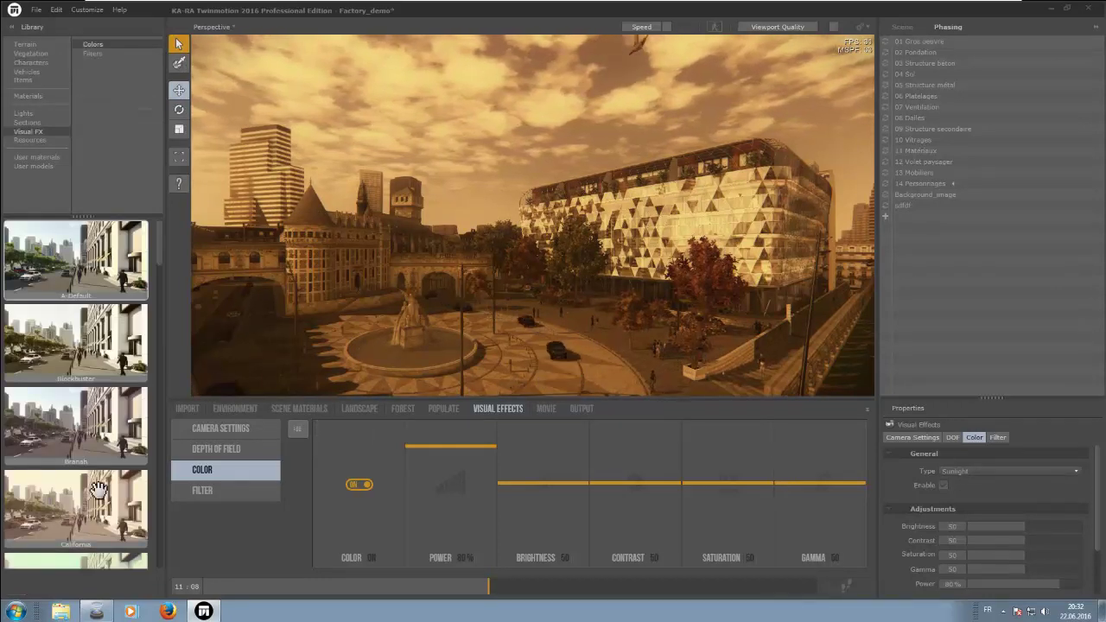
pyautogui.scroll(-1, 95, 380)
pyautogui.scroll(-3, 95, 380)
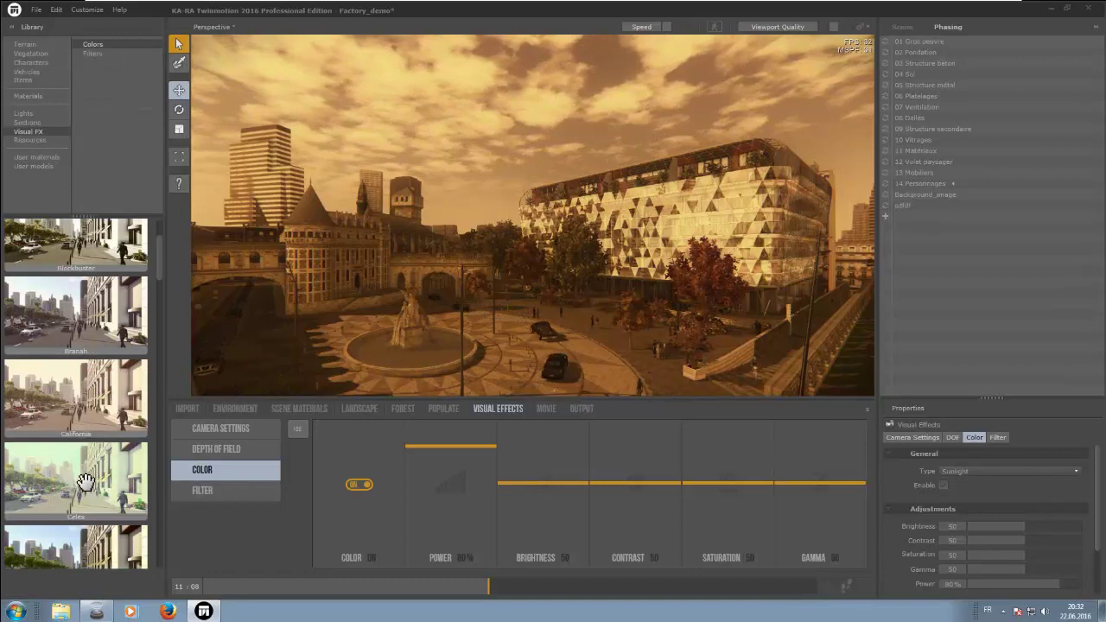
pyautogui.moveTo(86, 482); pyautogui.dragTo(458, 341)
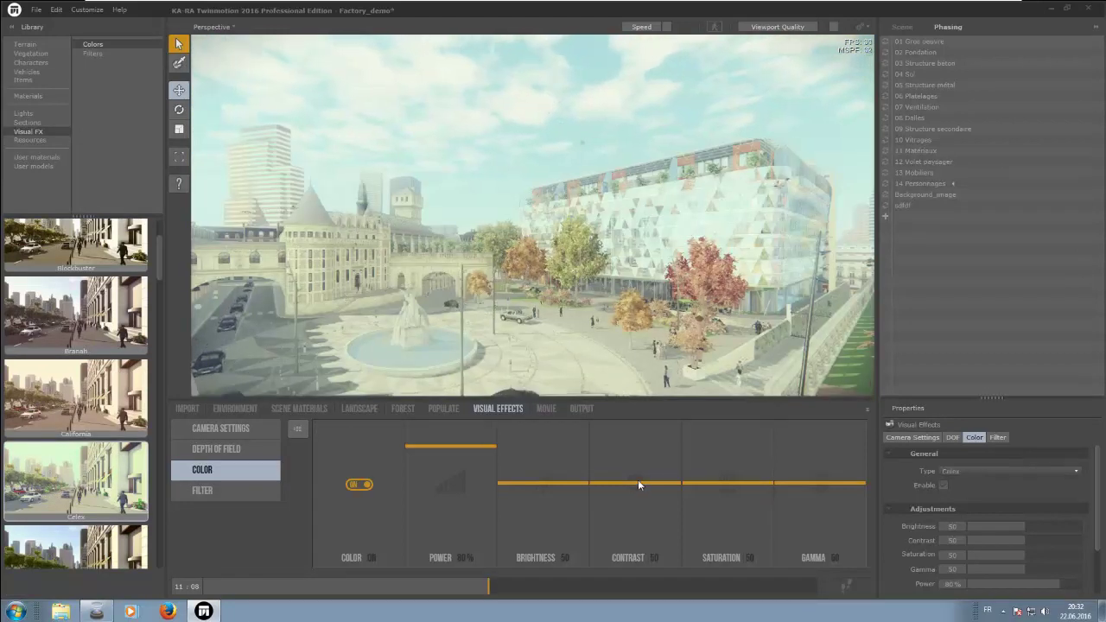
# - Set the color effect's contrast to 81, saturation to 22, gamma to about 28 and brightness to 44, and turn the effect off
pyautogui.moveTo(638, 480); pyautogui.dragTo(642, 444)
pyautogui.moveTo(723, 482); pyautogui.dragTo(723, 516)
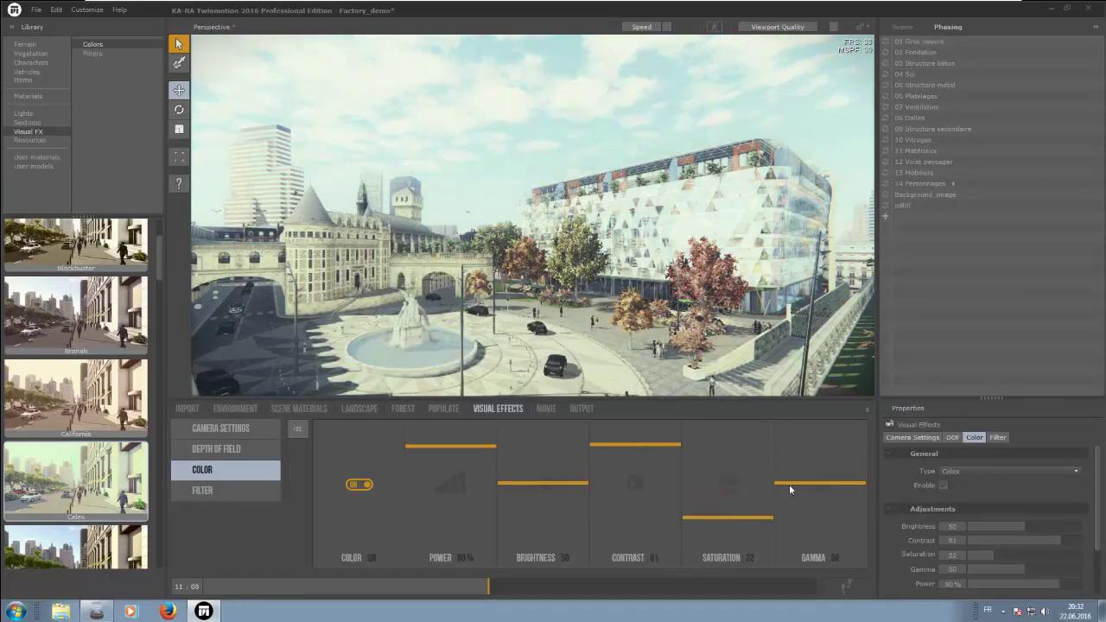
pyautogui.moveTo(806, 483); pyautogui.dragTo(804, 509)
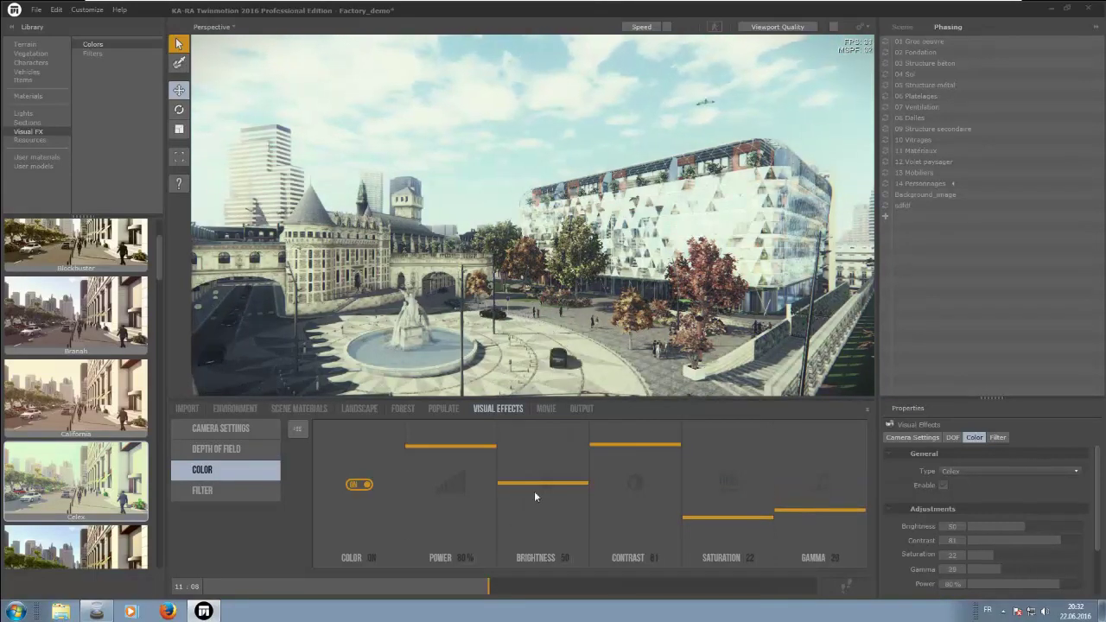
pyautogui.moveTo(539, 488); pyautogui.dragTo(543, 489)
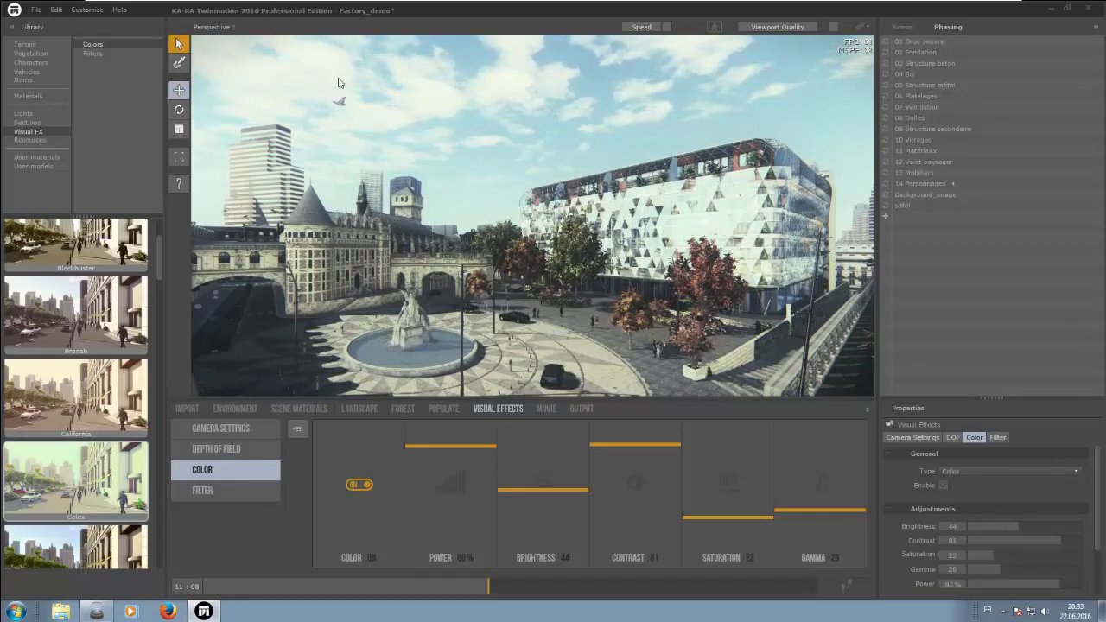
pyautogui.click(359, 486)
# - Enable the Clay filter on the whole project and look around the square and the neighbouring buildings
pyautogui.click(232, 488)
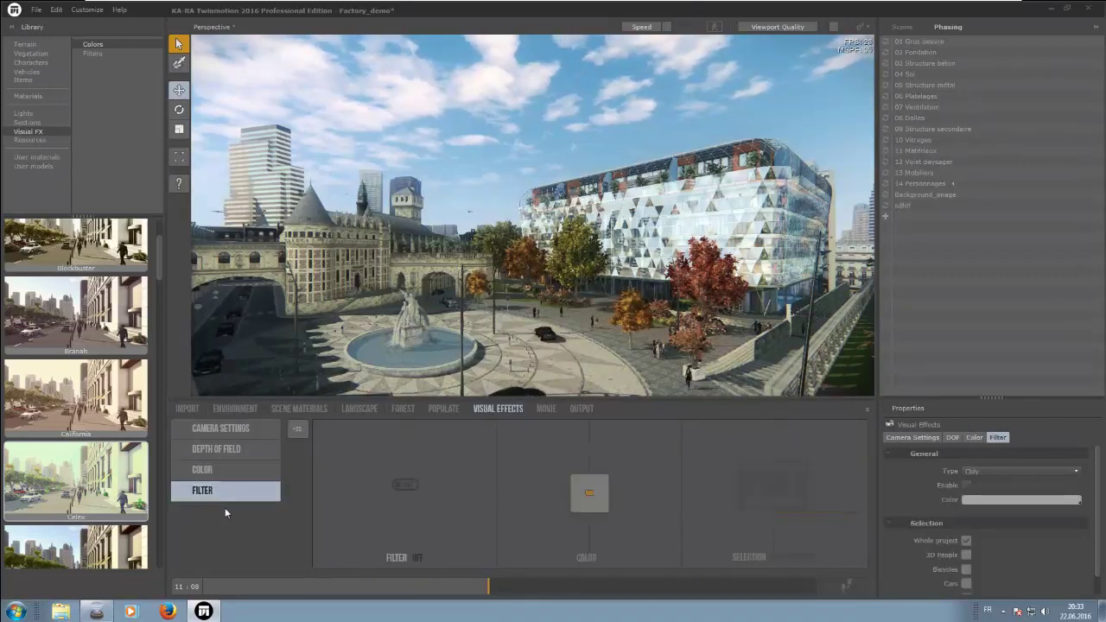
pyautogui.click(406, 484)
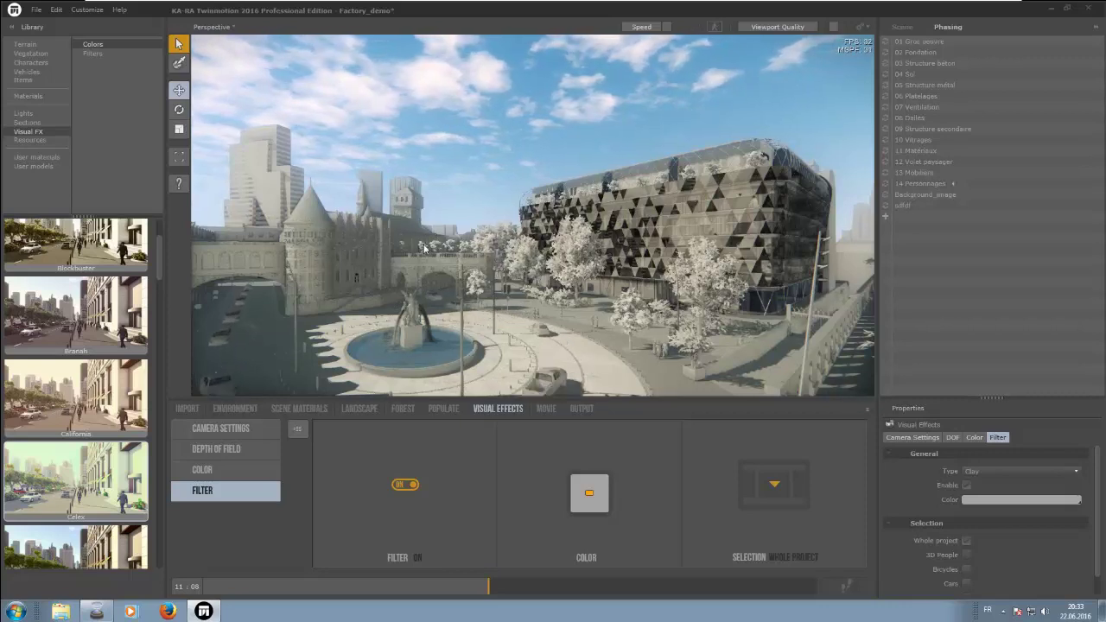
pyautogui.moveTo(424, 249); pyautogui.dragTo(608, 258, button='right')
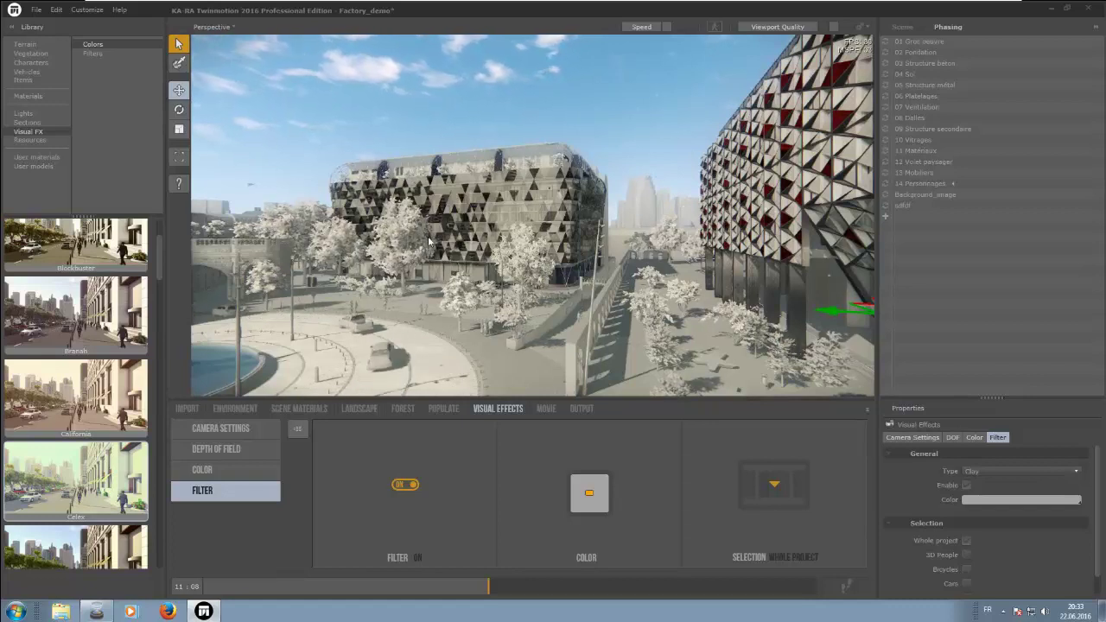
pyautogui.moveTo(416, 245); pyautogui.dragTo(251, 250, button='right')
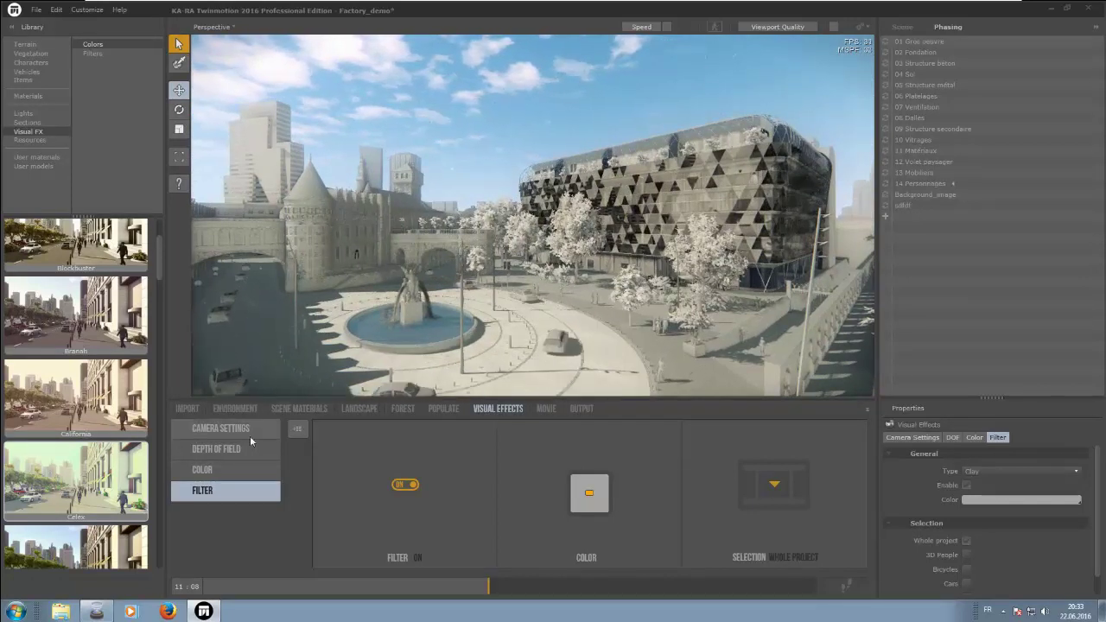
# - Apply the Black & White Sketch filter to the scene and view the buildings beside the square with it
pyautogui.click(298, 431)
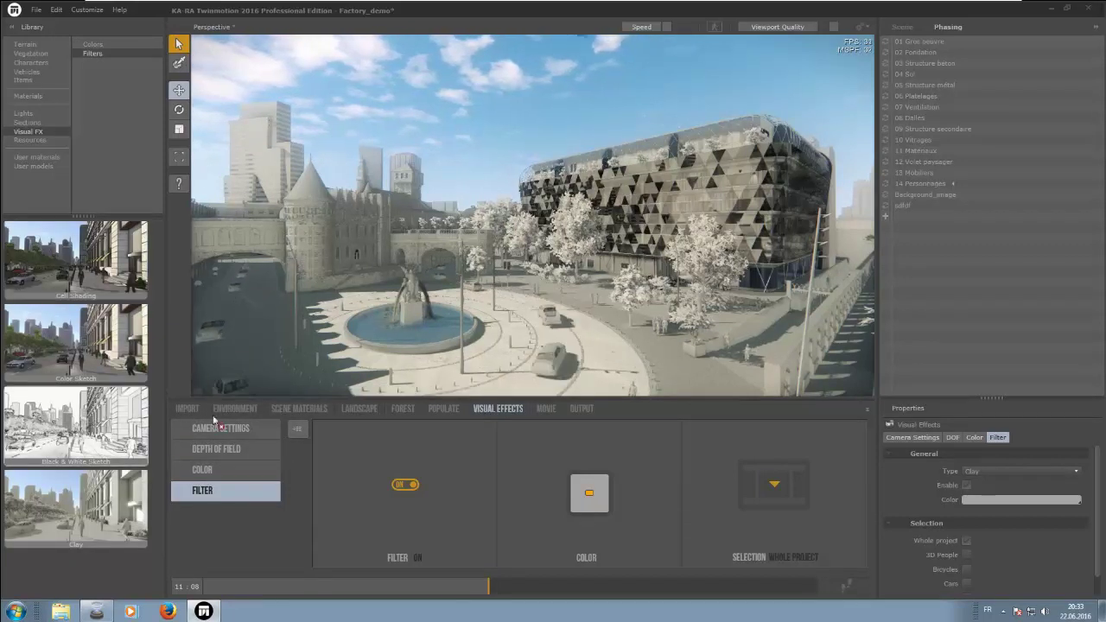
pyautogui.moveTo(598, 245); pyautogui.dragTo(598, 246)
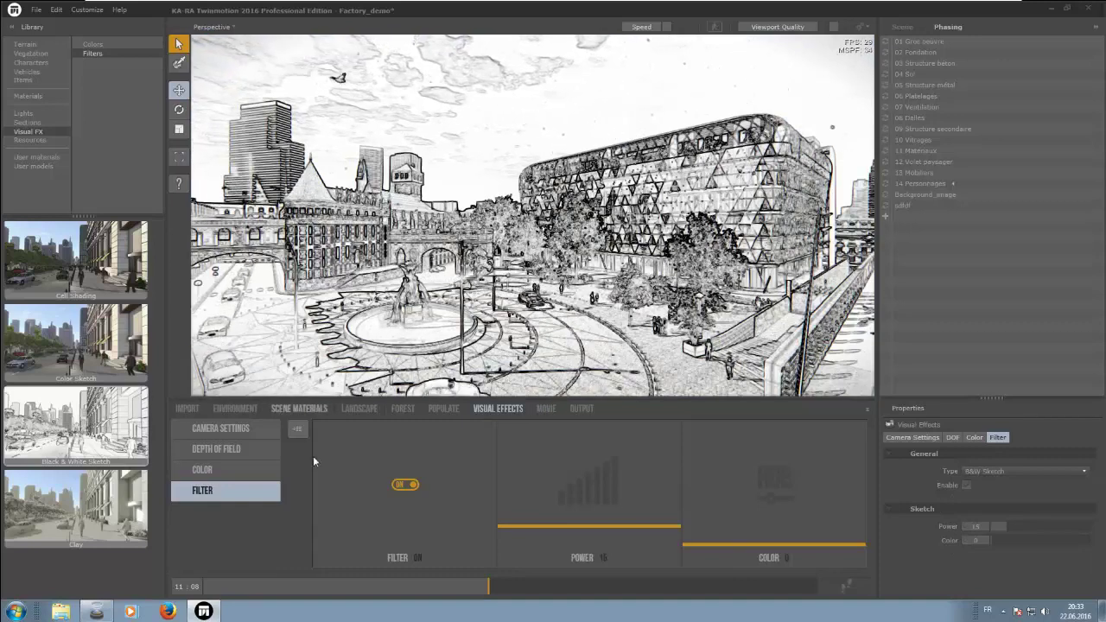
pyautogui.moveTo(519, 259)
pyautogui.mouseDown(button='right')
pyautogui.moveTo(631, 246)
pyautogui.moveTo(691, 256)
pyautogui.mouseUp(button='right')
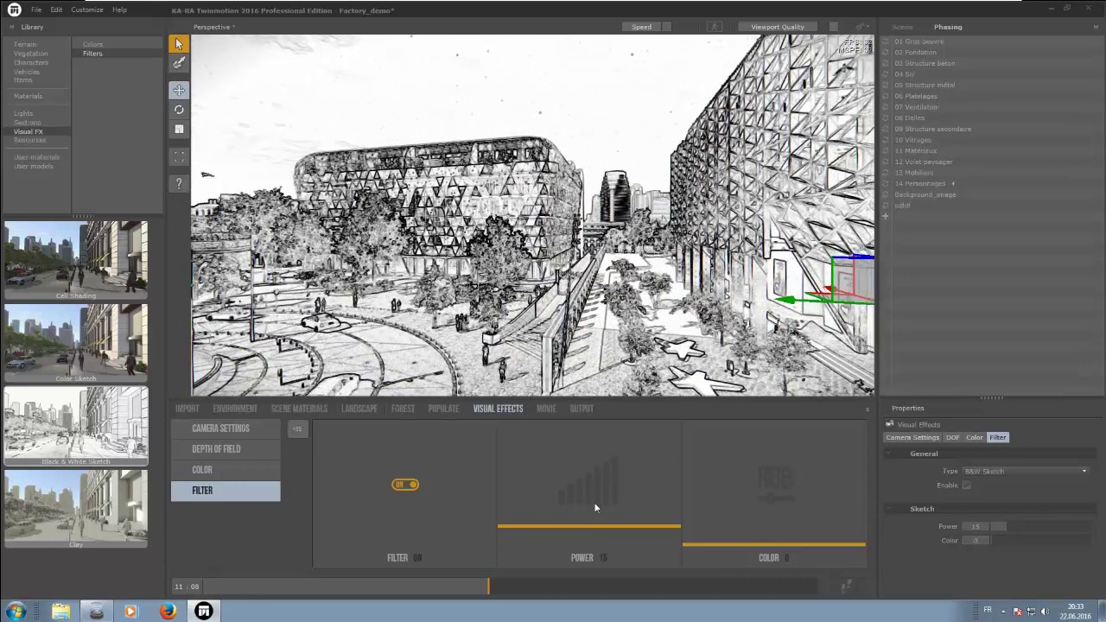
# - Set the sketch filter's power to about 19 and color to about 5, and switch the filter off above the fountain square
pyautogui.moveTo(596, 529)
pyautogui.mouseDown()
pyautogui.moveTo(600, 494)
pyautogui.moveTo(596, 530)
pyautogui.mouseUp()
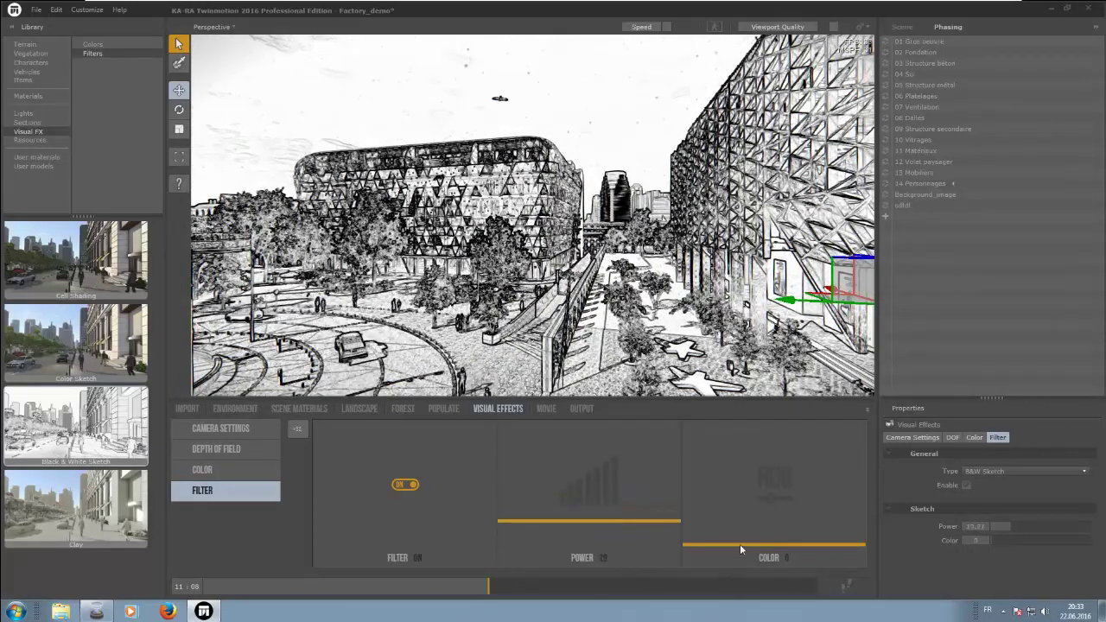
pyautogui.moveTo(740, 542)
pyautogui.mouseDown()
pyautogui.moveTo(740, 458)
pyautogui.moveTo(738, 536)
pyautogui.mouseUp()
pyautogui.moveTo(697, 87); pyautogui.dragTo(519, 78, button='right')
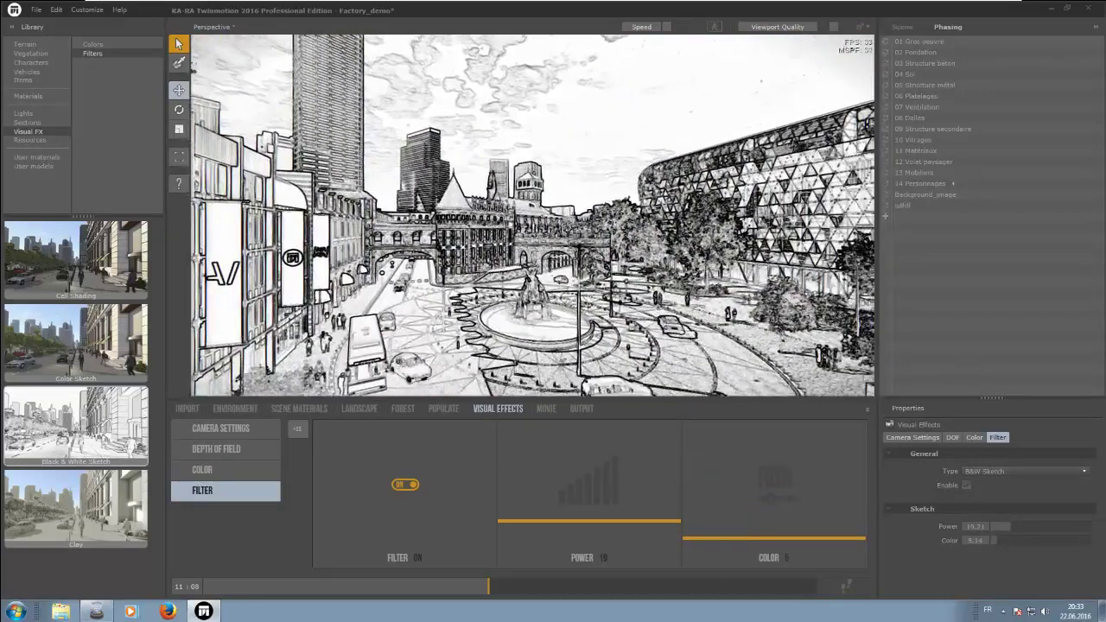
pyautogui.click(404, 484)
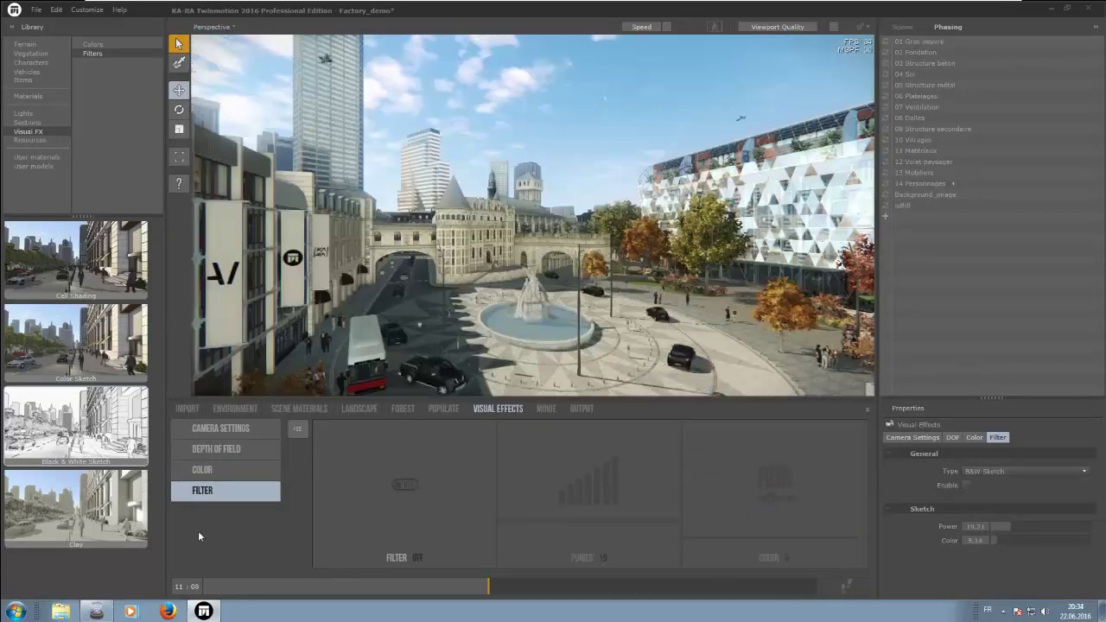
# - Create a new movie shot from the fountain square view and add a second camera capture overlooking the plaza and lawn
pyautogui.click(552, 407)
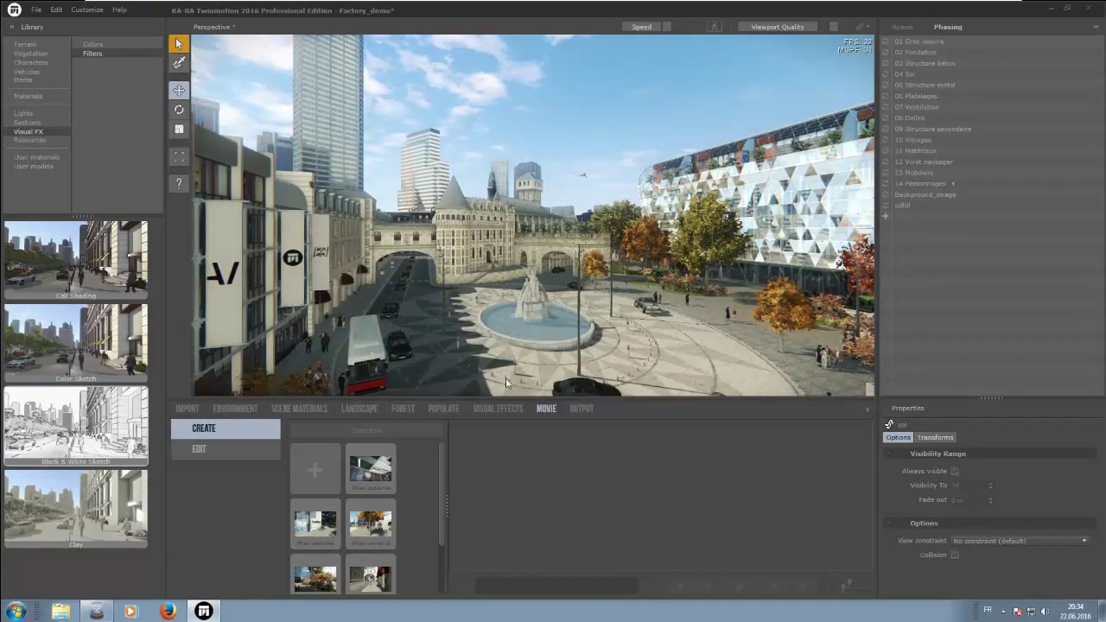
pyautogui.click(314, 470)
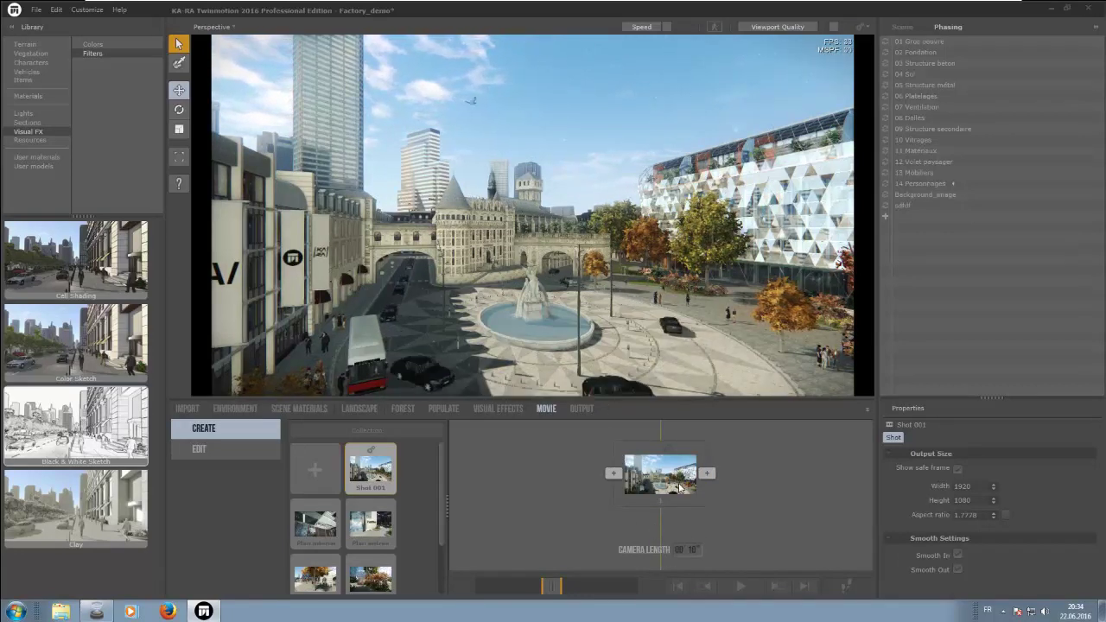
pyautogui.click(371, 467)
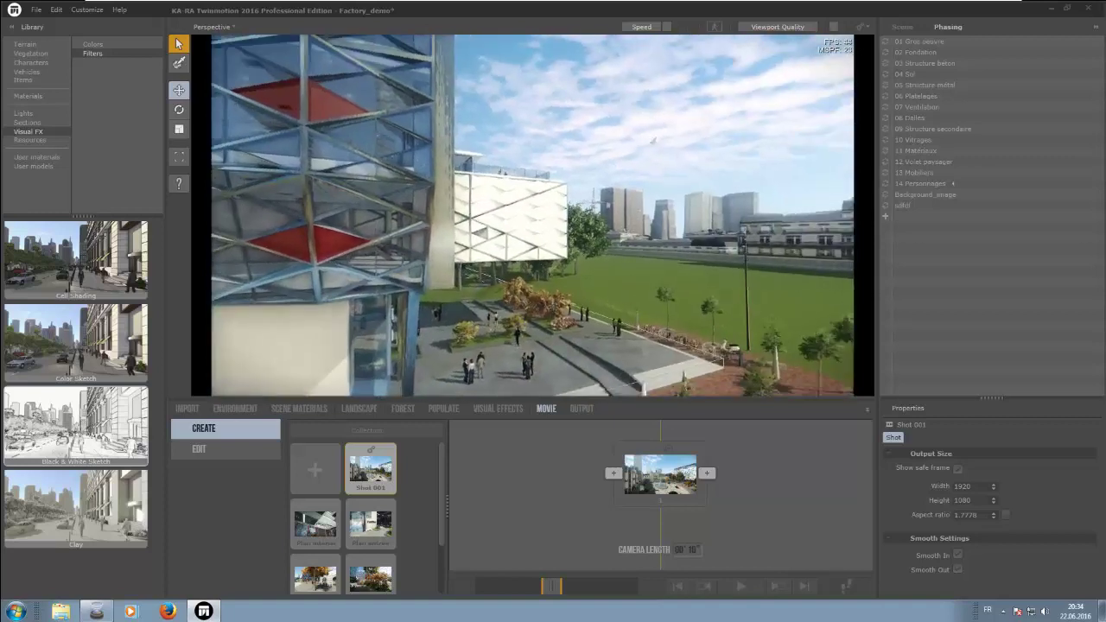
pyautogui.click(707, 474)
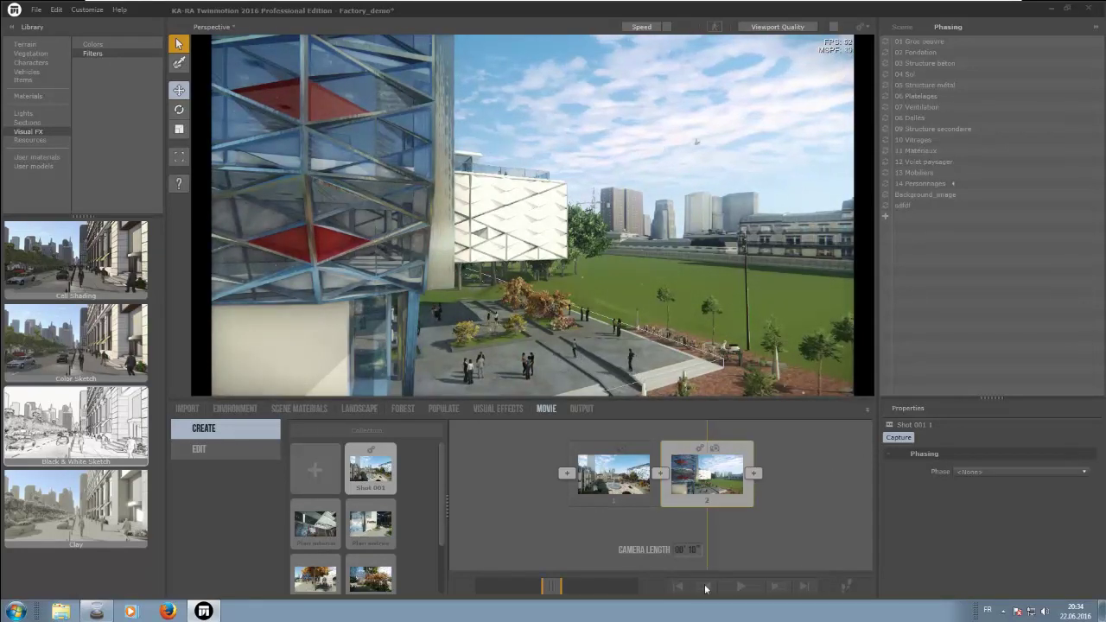
# - Widen the time scale of Shot 001 at its first and second captures and play the shot to preview the changing light
pyautogui.click(736, 589)
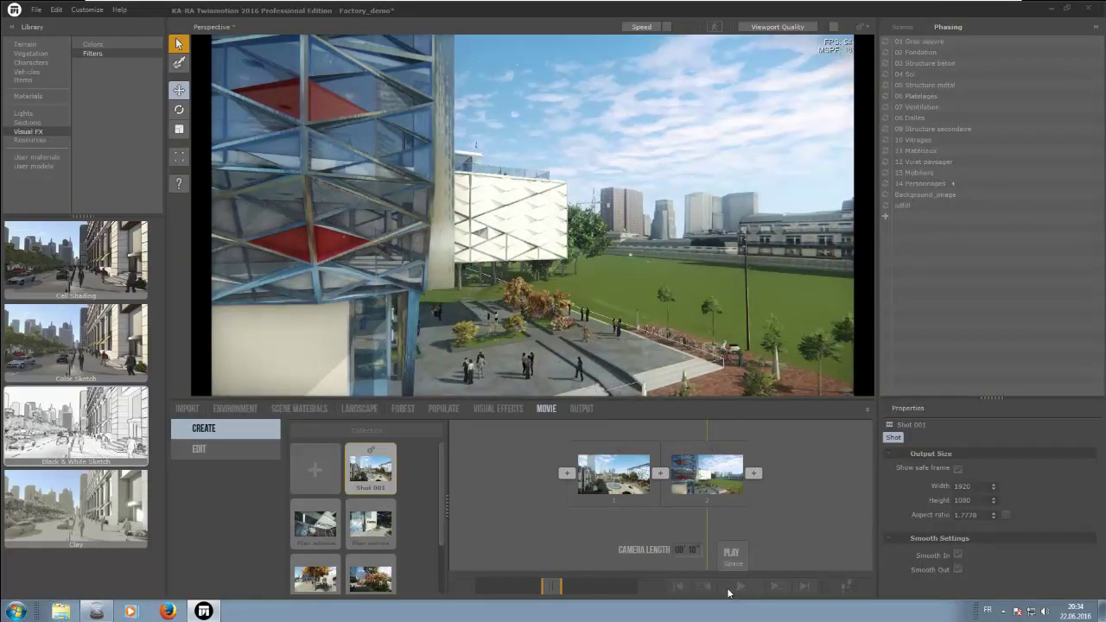
pyautogui.click(730, 589)
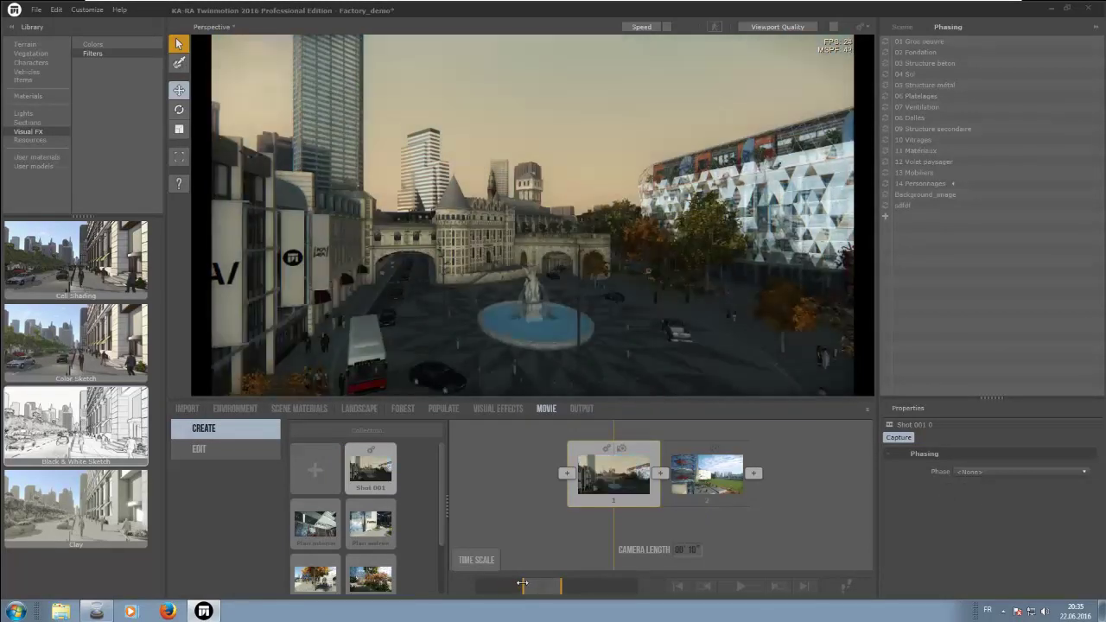
pyautogui.click(674, 501)
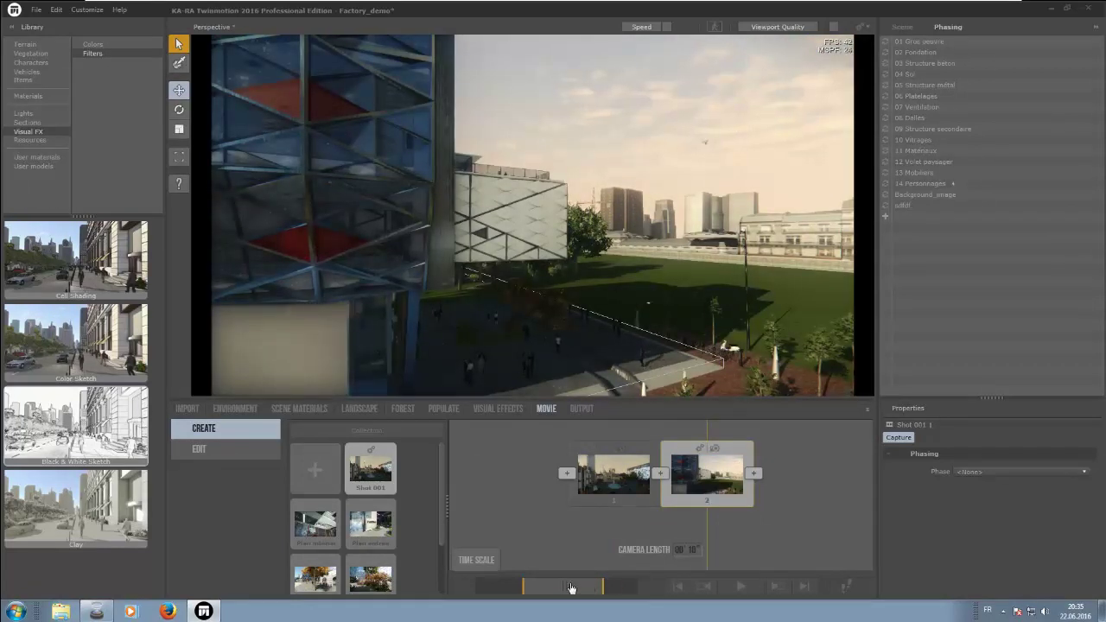
pyautogui.click(739, 587)
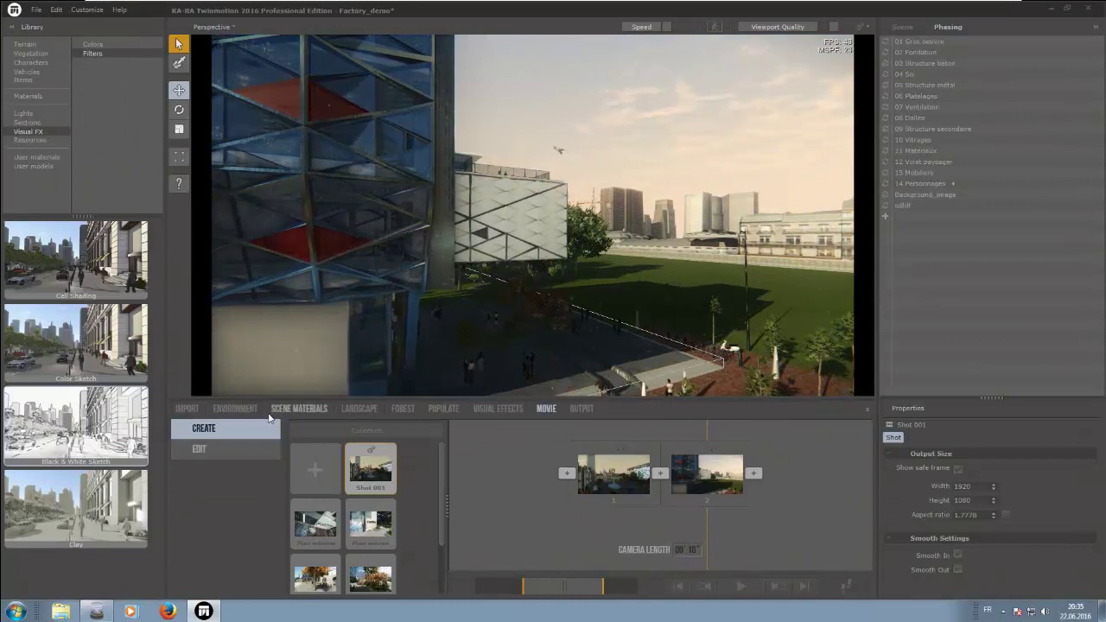
# - Open movie editing and place Shot 001 from the collection into a new movie sequence
pyautogui.click(224, 446)
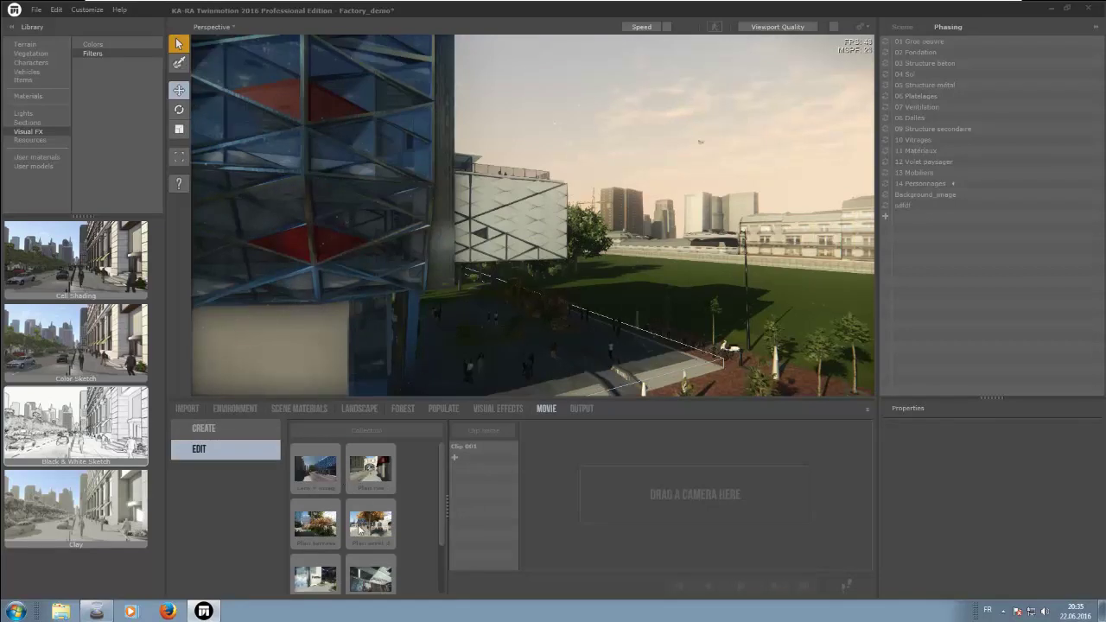
pyautogui.moveTo(443, 464); pyautogui.dragTo(436, 544)
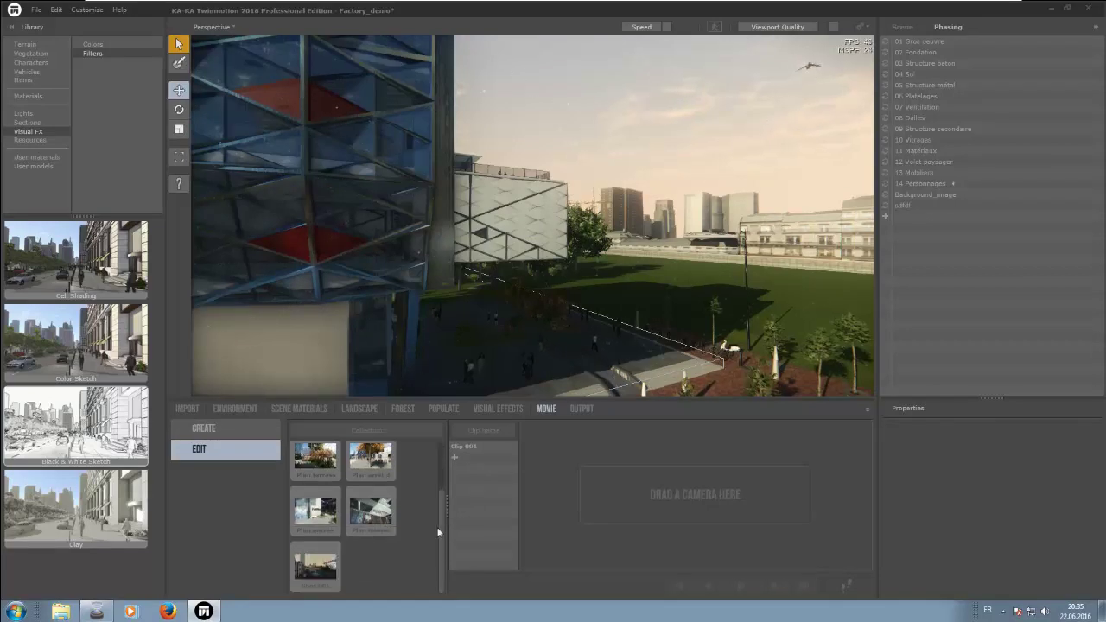
pyautogui.click(315, 573)
pyautogui.moveTo(318, 567); pyautogui.dragTo(683, 497)
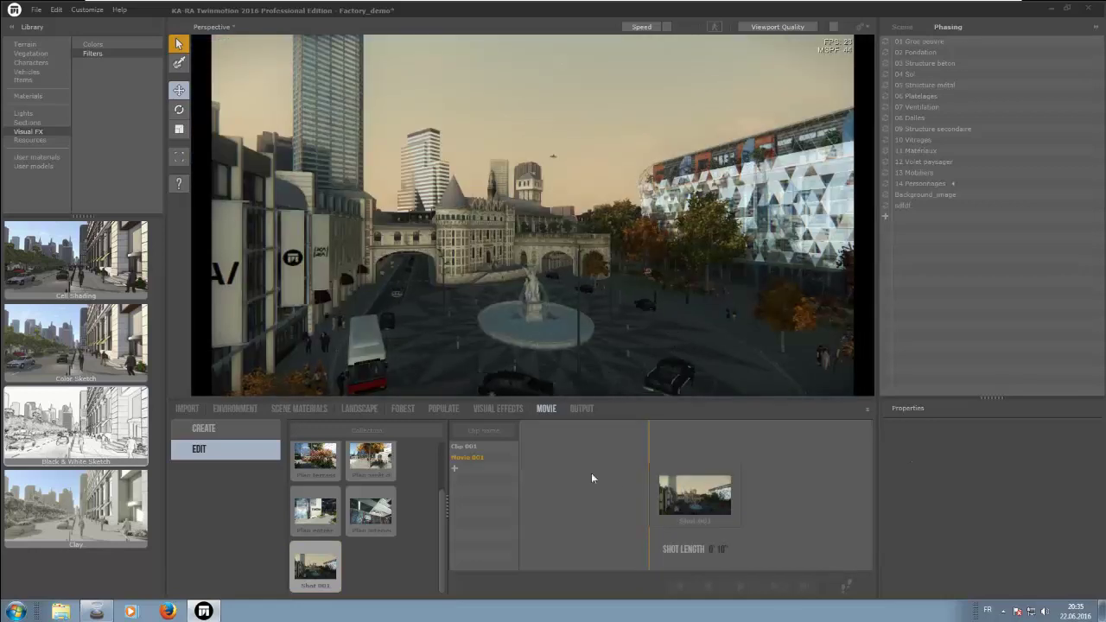
# - Insert the Plan rue shot ahead of Shot 001 in the movie sequence and play the combined movie
pyautogui.moveTo(440, 533); pyautogui.dragTo(441, 460)
pyautogui.click(355, 488)
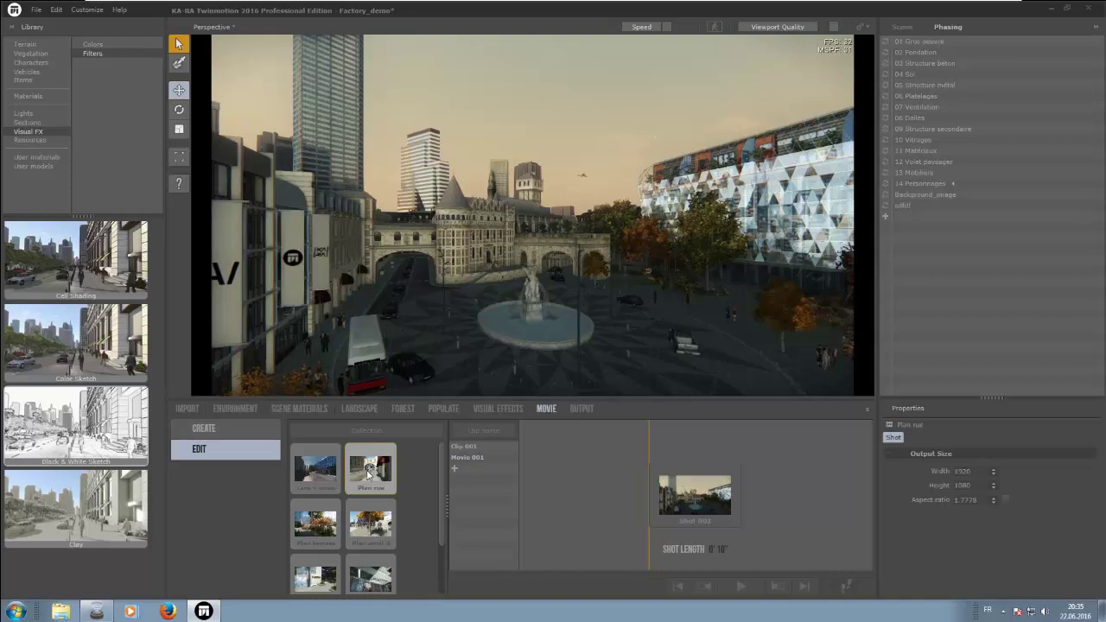
pyautogui.moveTo(368, 474); pyautogui.dragTo(602, 503)
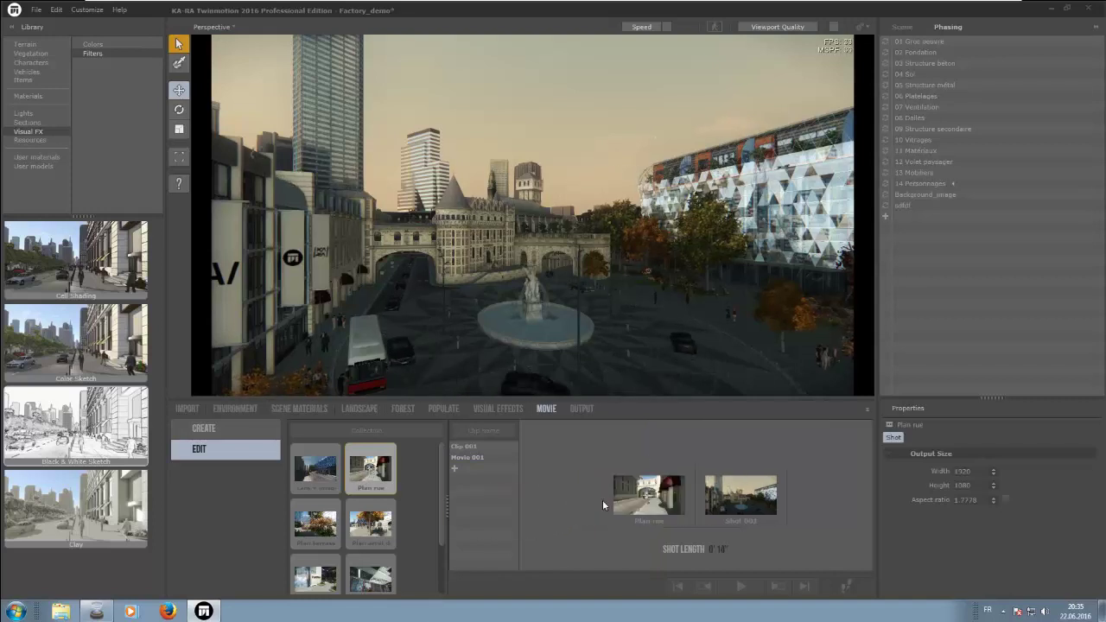
pyautogui.click(739, 589)
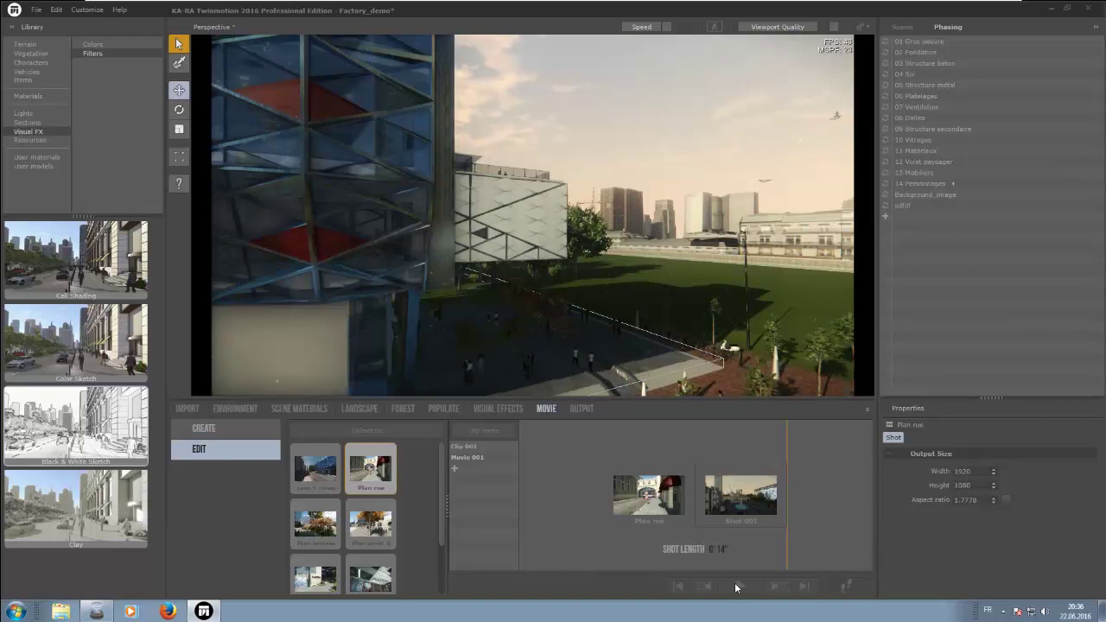
# - Select Clip 001 as the source for image export and look through the resolution and file format options
pyautogui.click(584, 409)
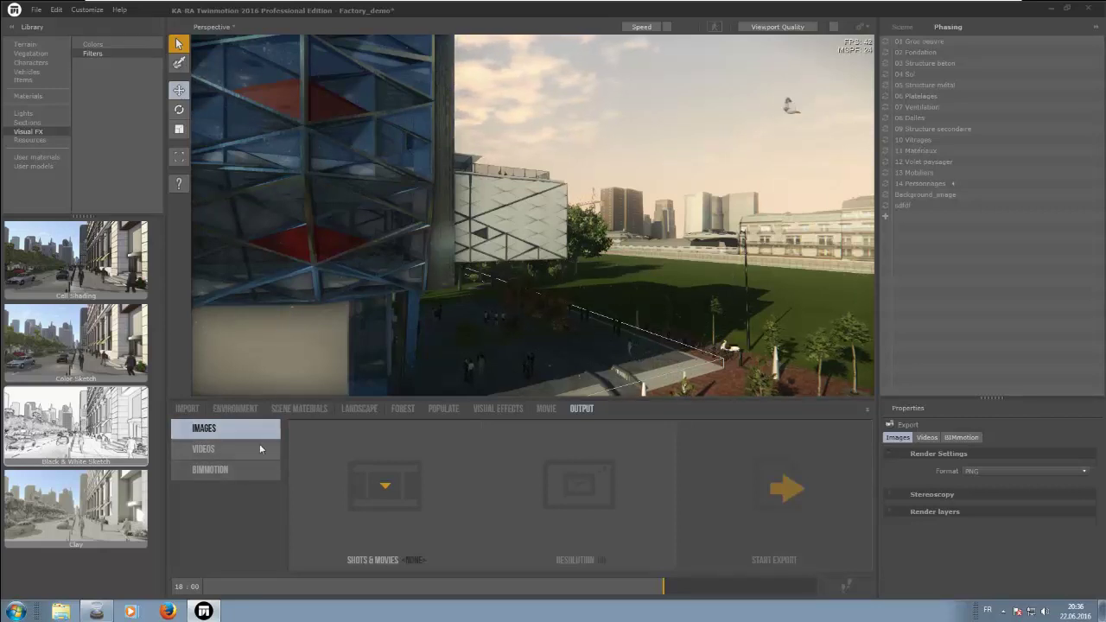
pyautogui.click(385, 488)
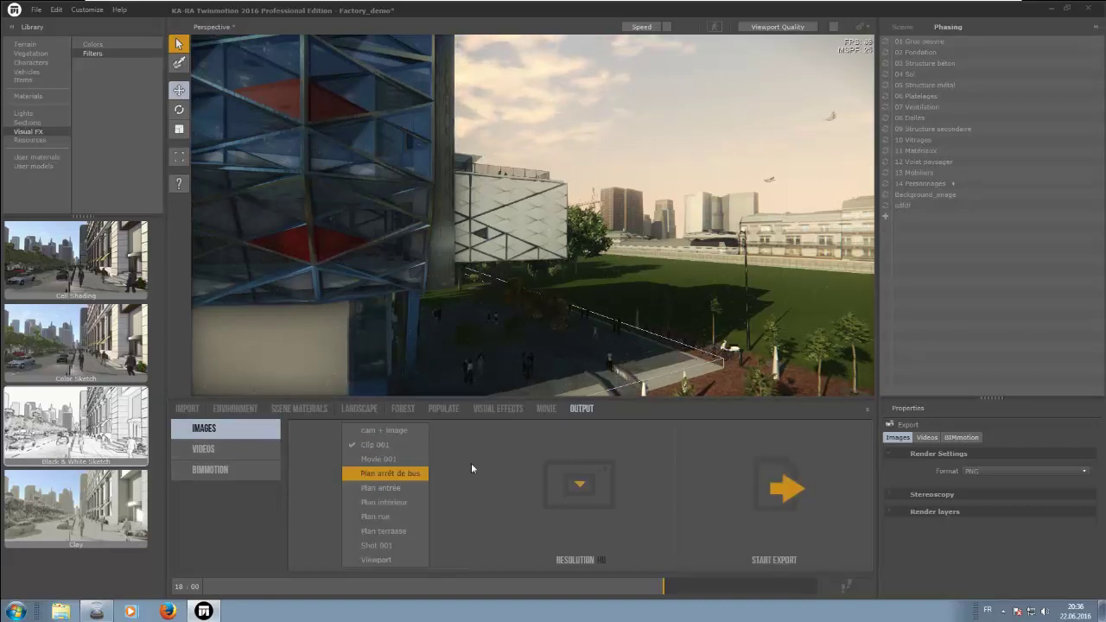
pyautogui.click(579, 483)
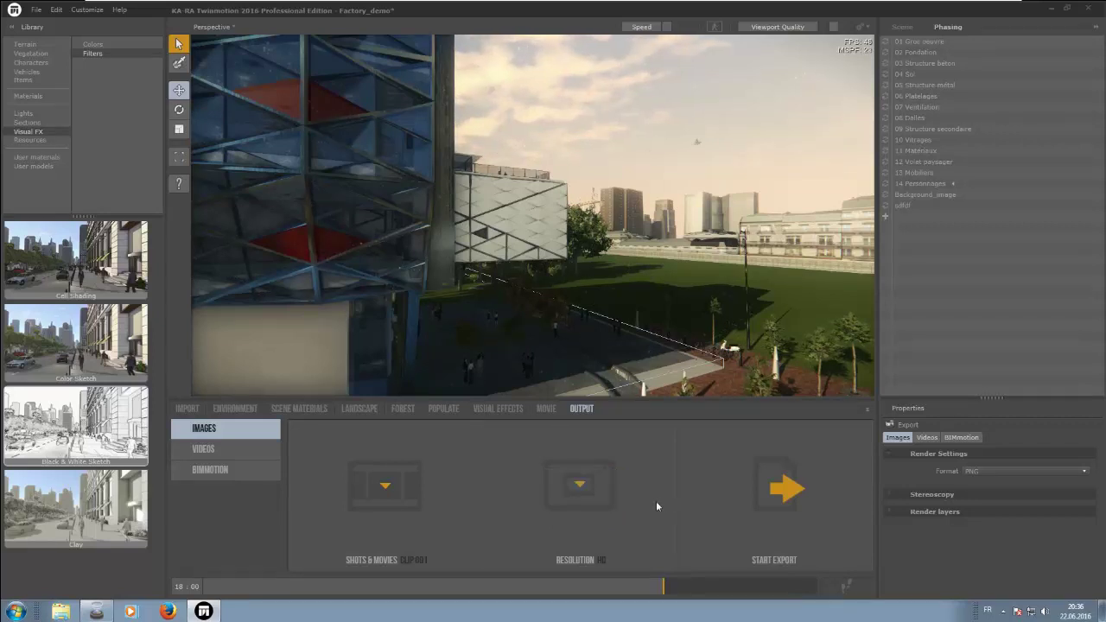
pyautogui.click(1000, 469)
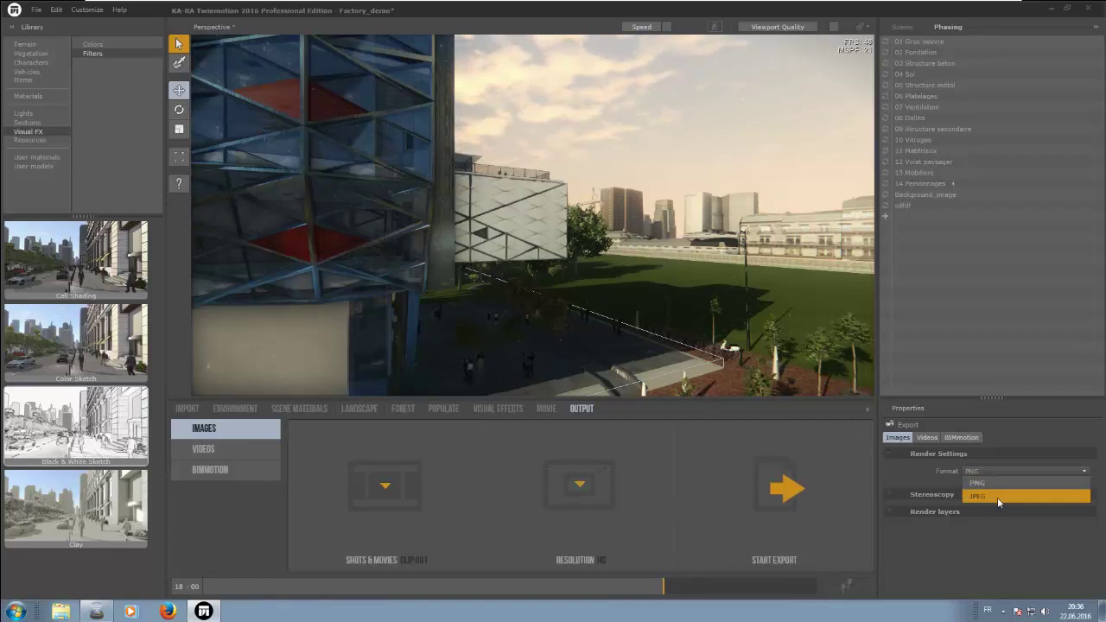
# - Select Clip 001 as the source for video export and look through the resolution and video format choices
pyautogui.click(229, 455)
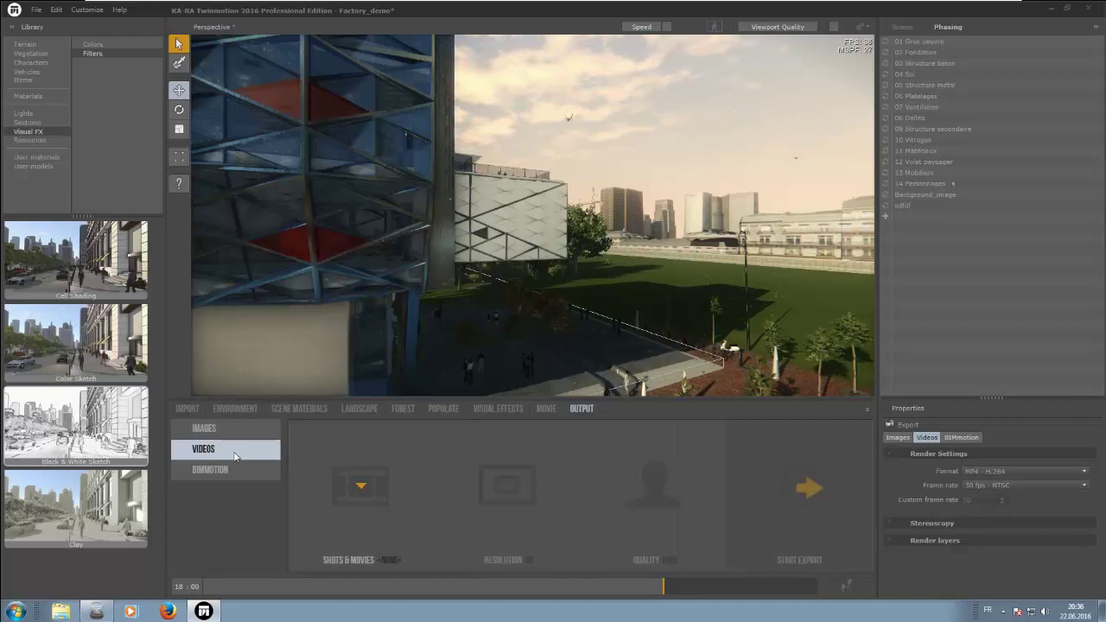
pyautogui.click(362, 487)
pyautogui.click(363, 452)
pyautogui.click(508, 485)
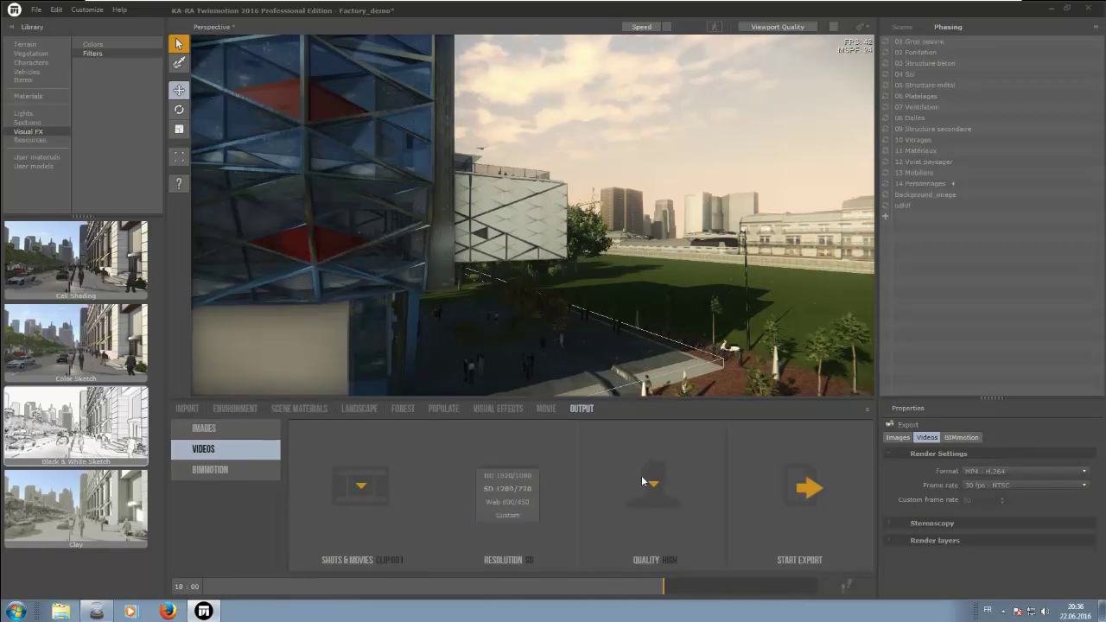
pyautogui.click(1005, 471)
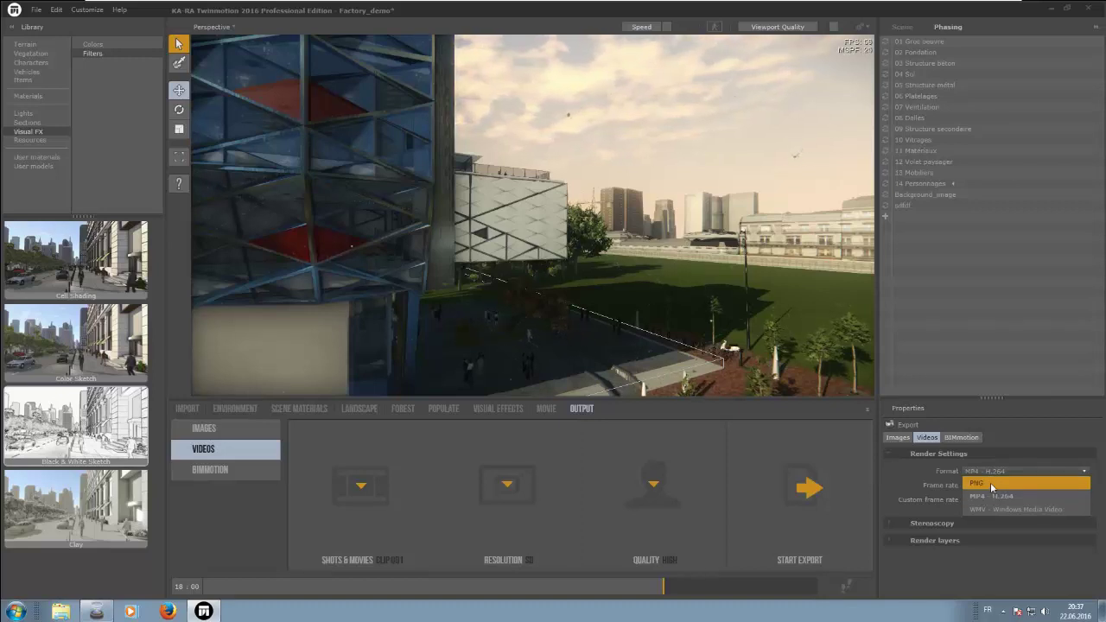
pyautogui.click(226, 471)
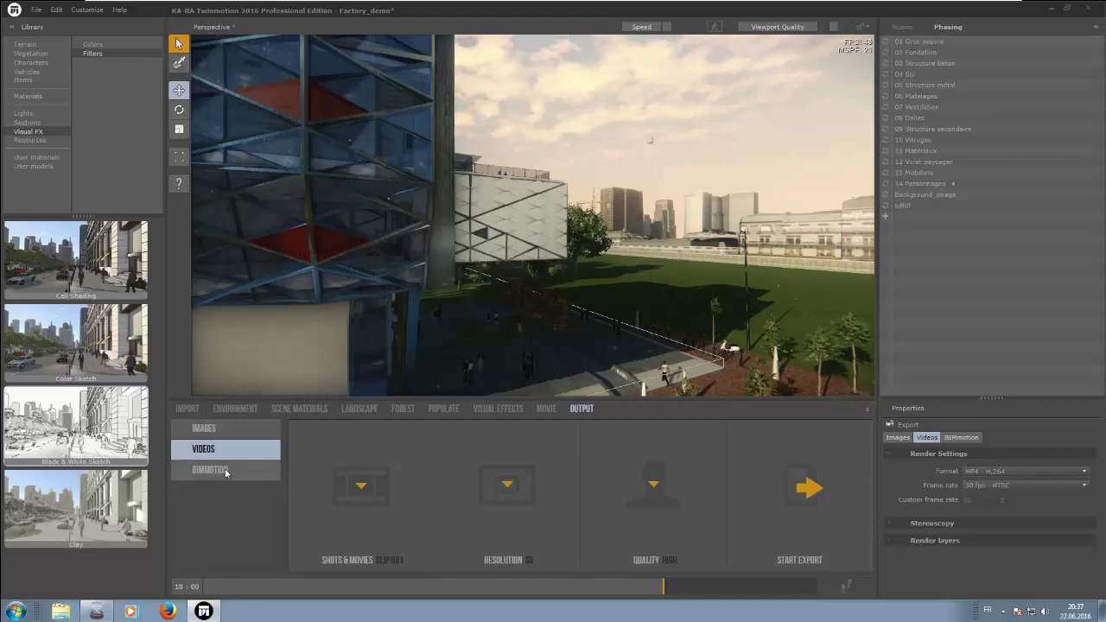
# - Start a windowed BIMmotion presentation at 1920 x 1080 resolution and set its time of day to 12:38
pyautogui.click(229, 476)
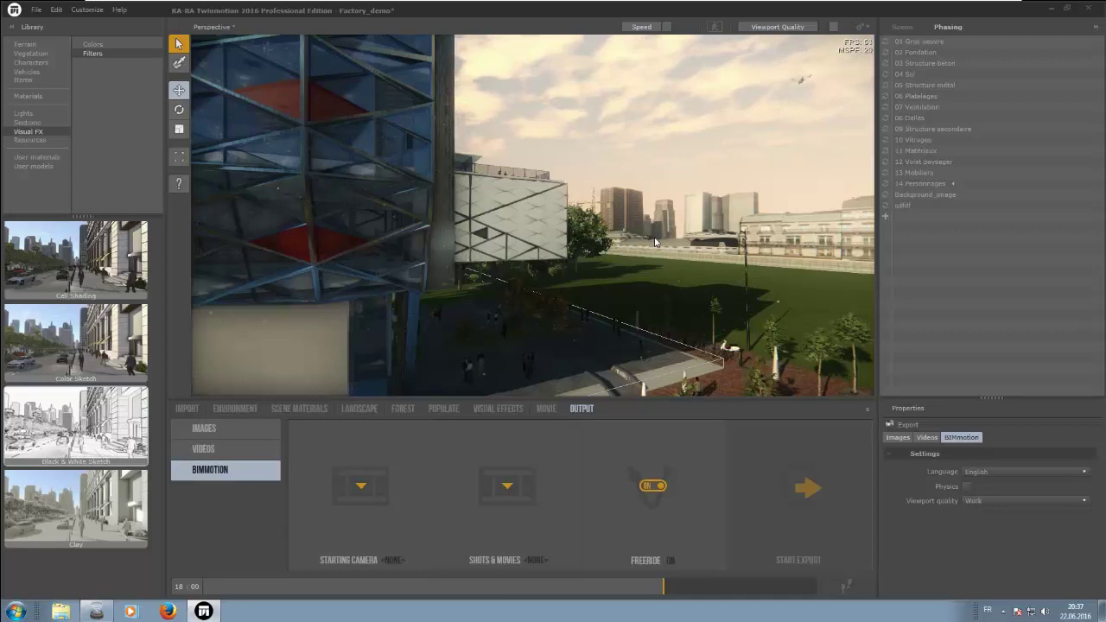
pyautogui.press('F5')
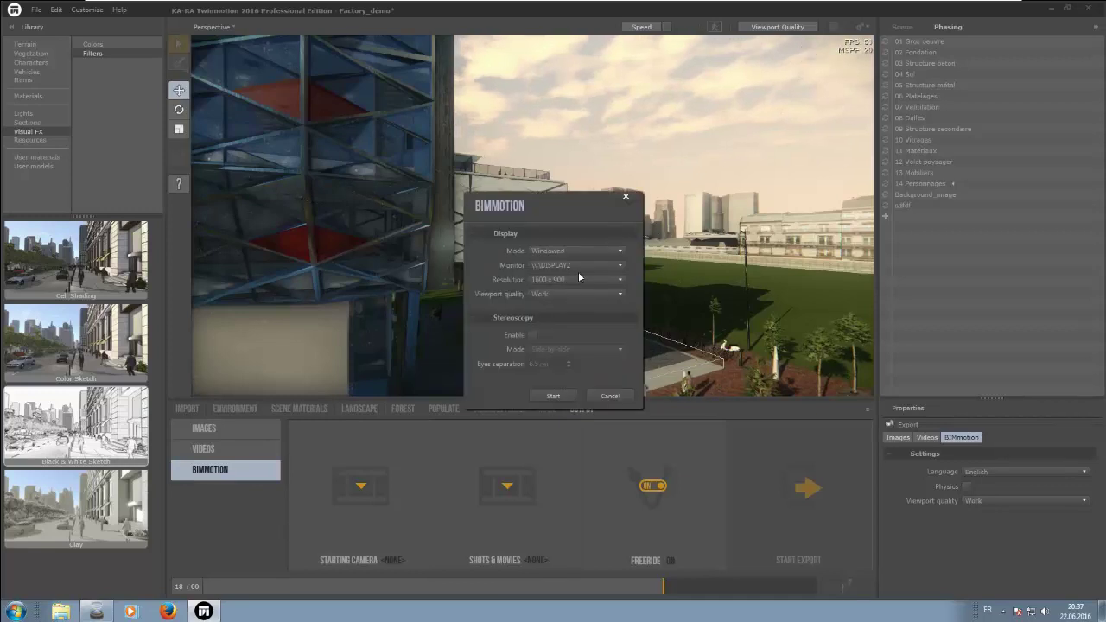
pyautogui.click(578, 278)
pyautogui.click(565, 307)
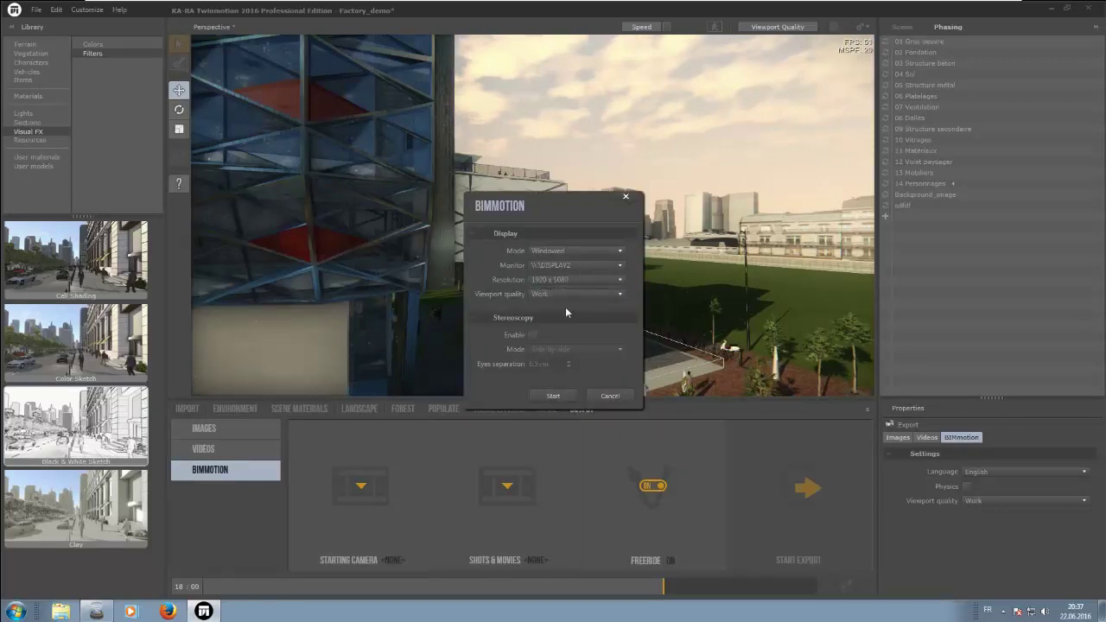
pyautogui.click(553, 396)
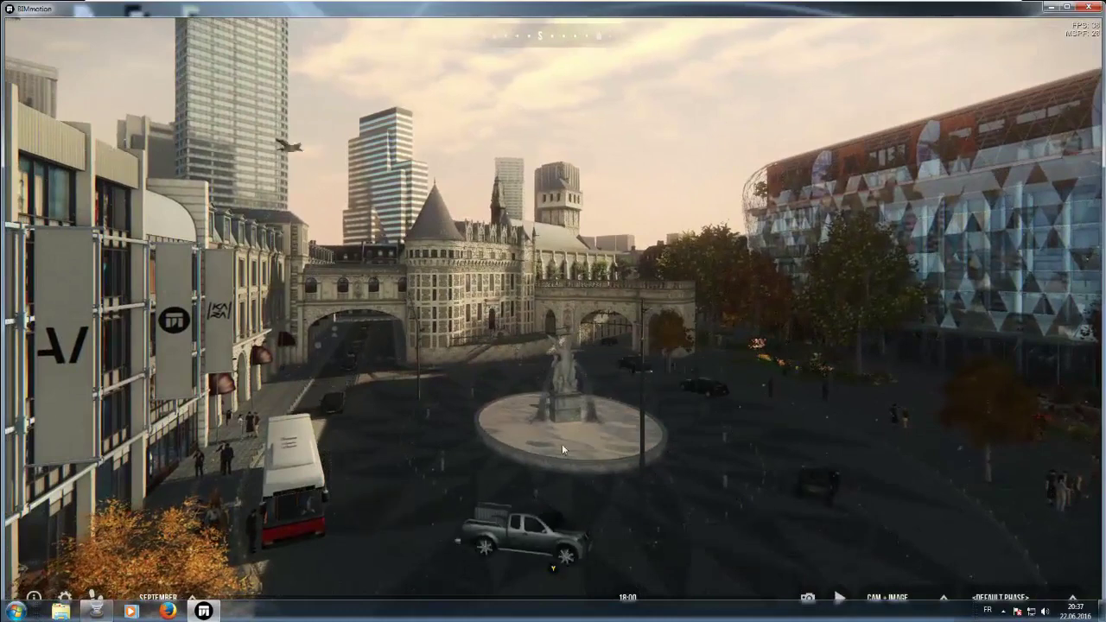
pyautogui.moveTo(628, 598)
pyautogui.moveTo(627, 598); pyautogui.dragTo(505, 596)
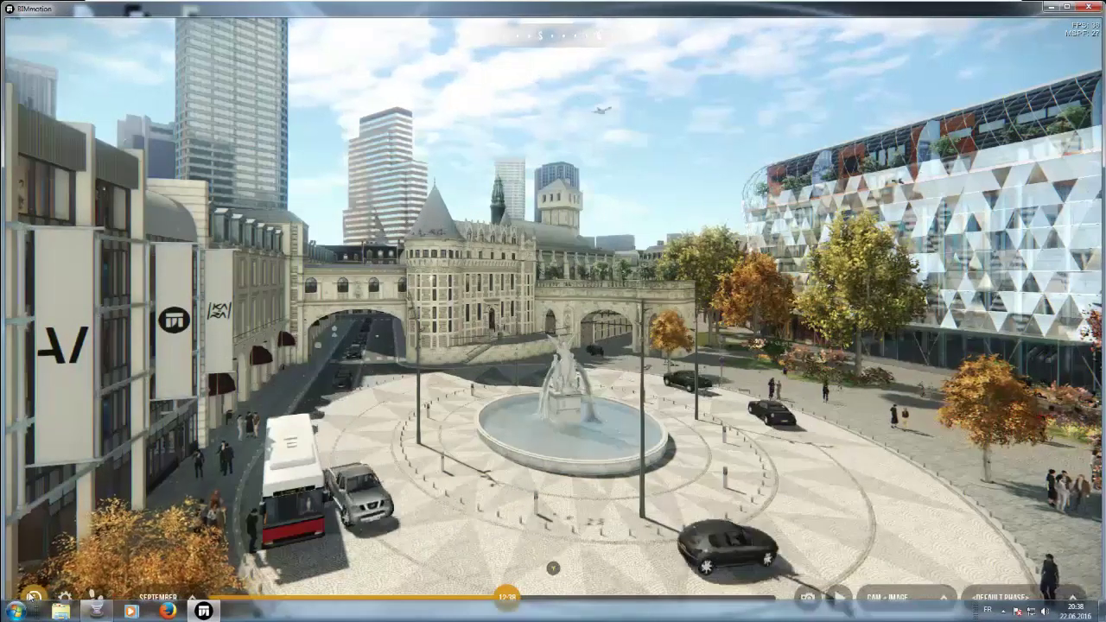
# - Review BIMmotion's navigation, keyboard shortcut and gamepad help, and check its display and stereoscopy settings
pyautogui.click(32, 597)
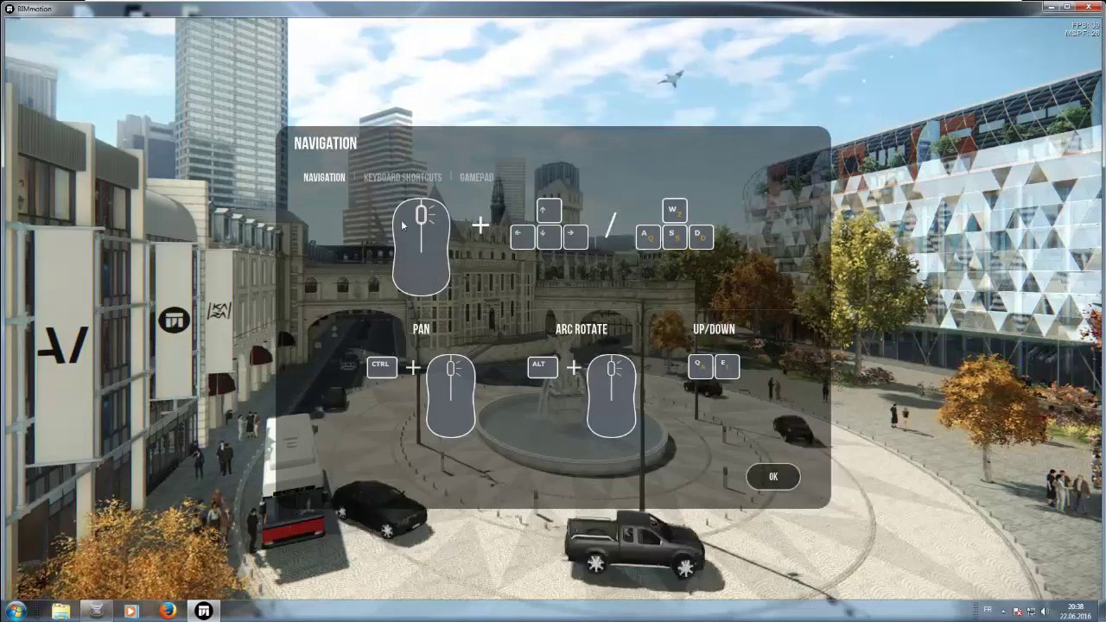
pyautogui.click(405, 176)
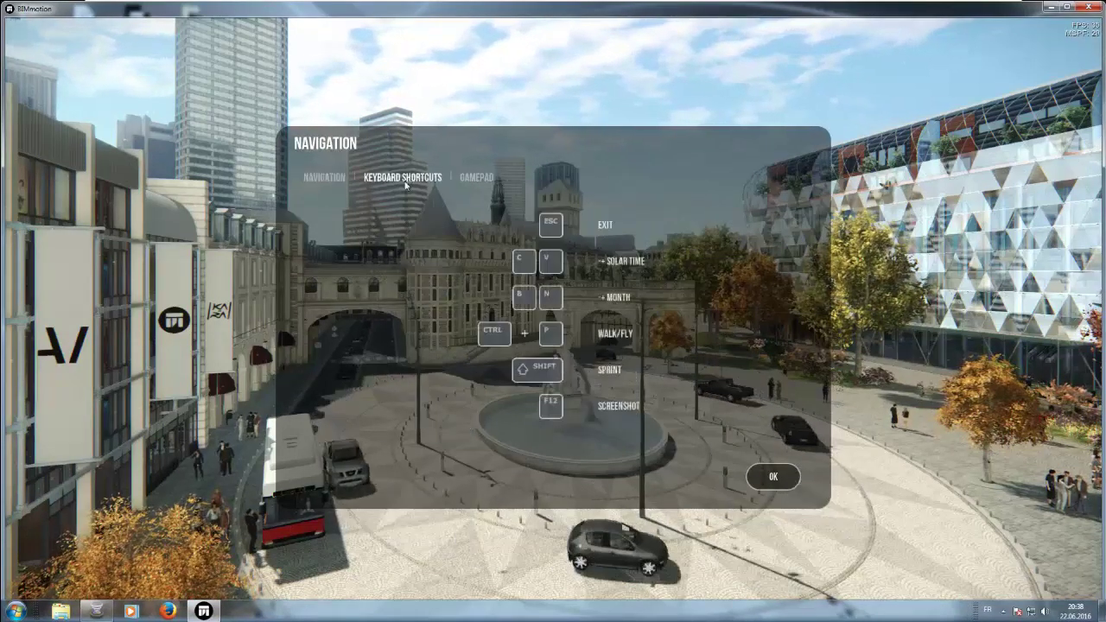
pyautogui.click(477, 178)
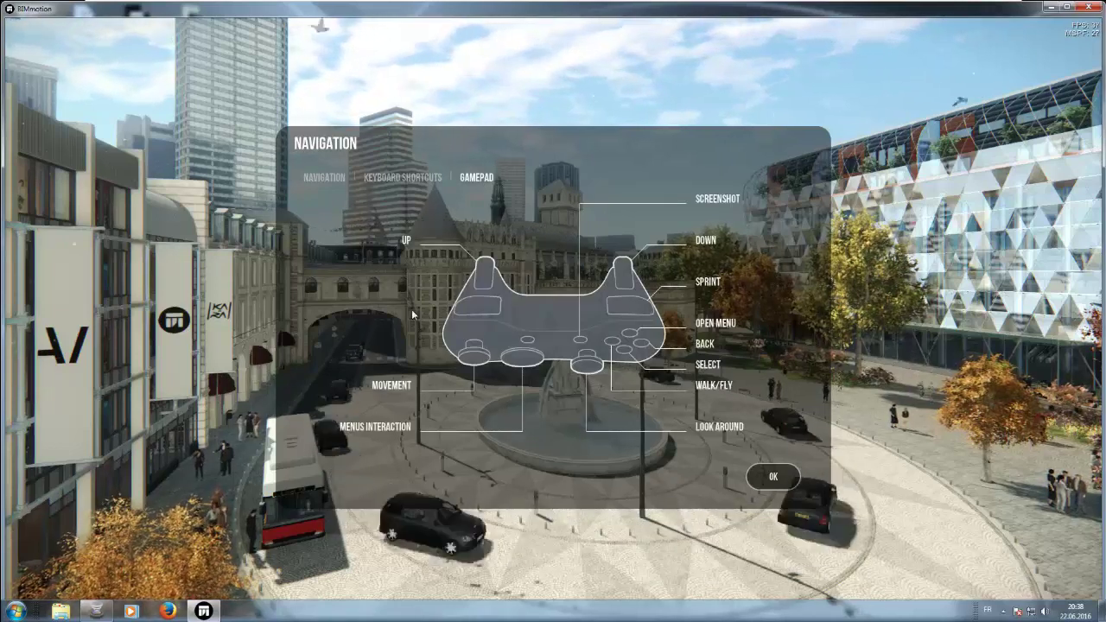
pyautogui.click(764, 483)
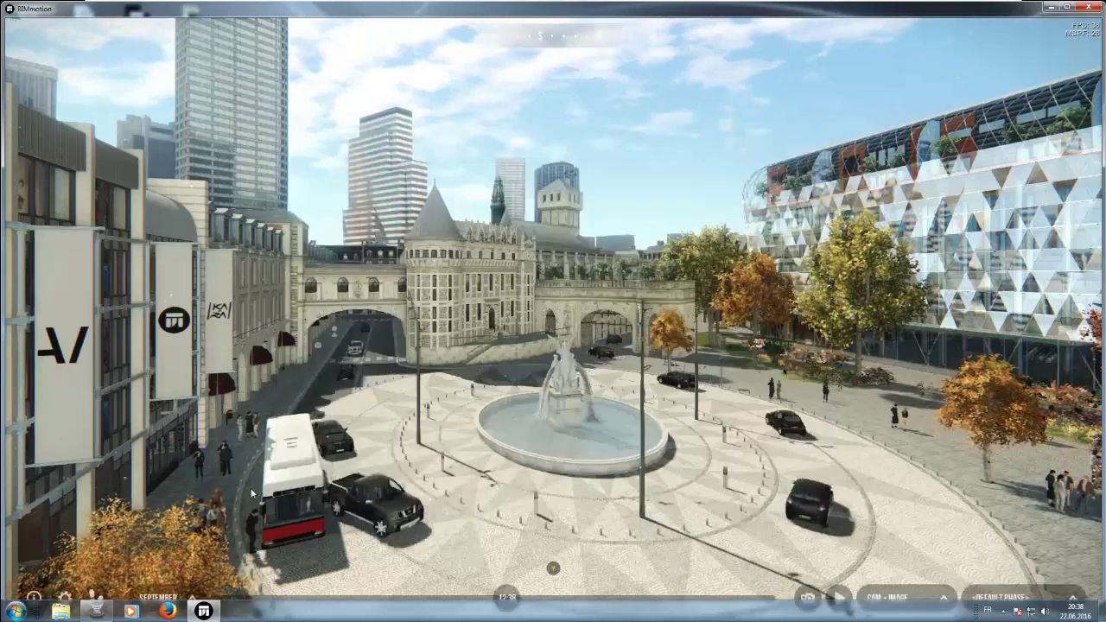
pyautogui.click(64, 596)
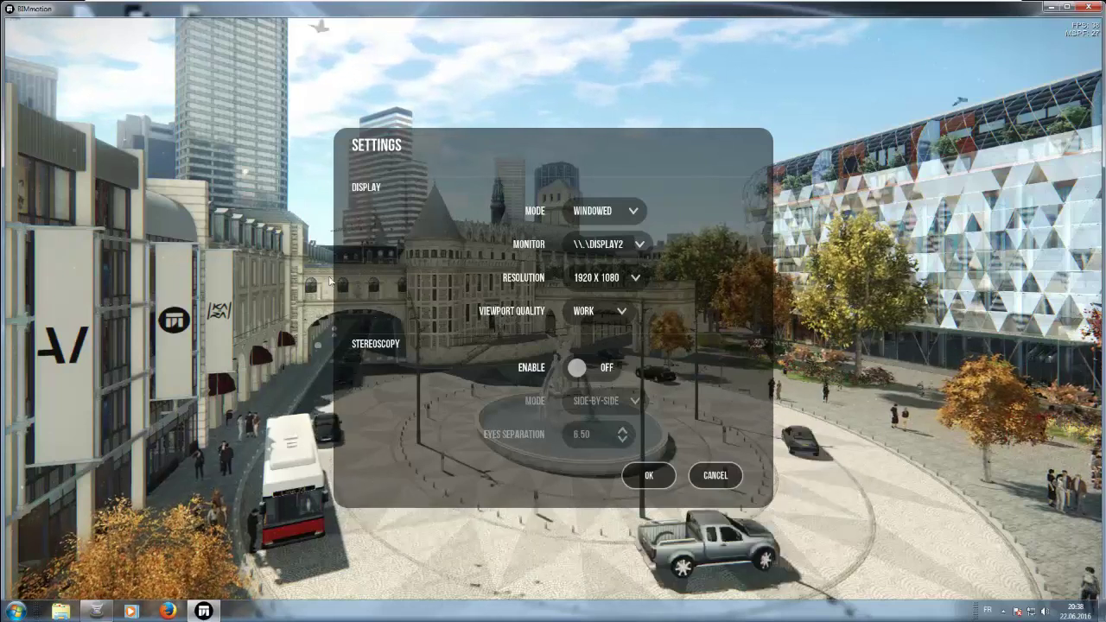
pyautogui.click(648, 474)
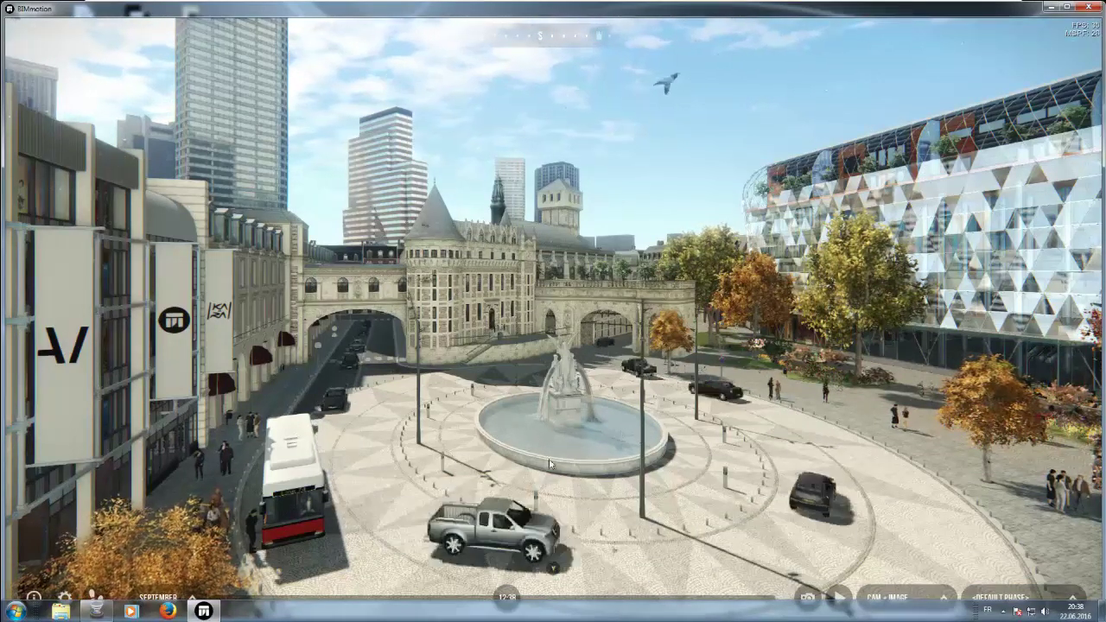
# - Explore the scene from the fountain square to an aerial view of The Factory and check the available shots and movies
pyautogui.moveTo(638, 436); pyautogui.dragTo(765, 417, button='right')
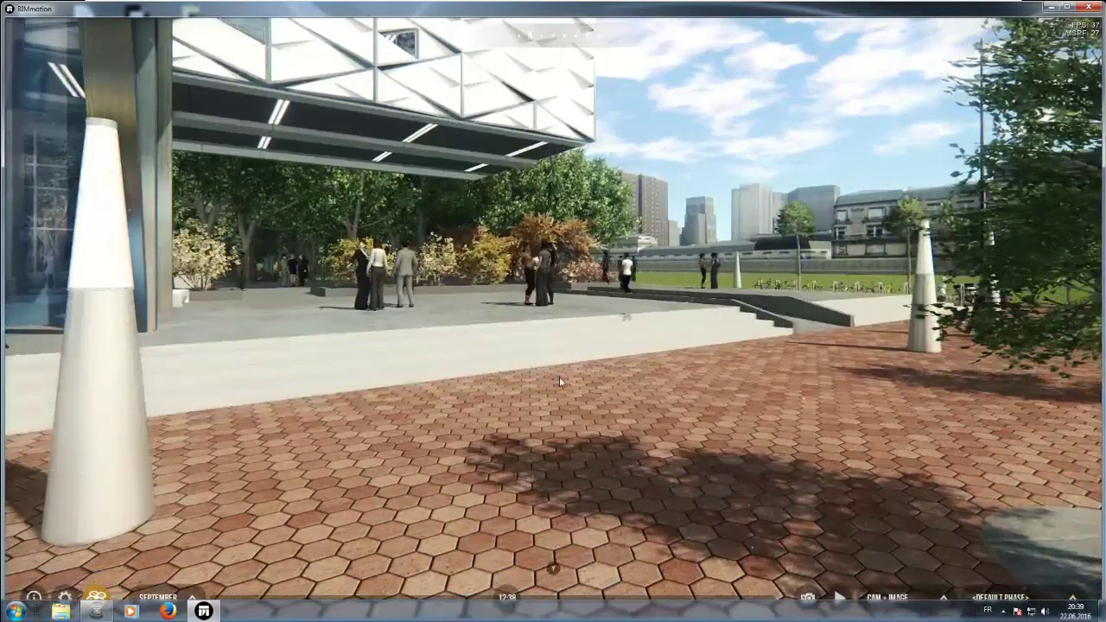
pyautogui.press('Up')
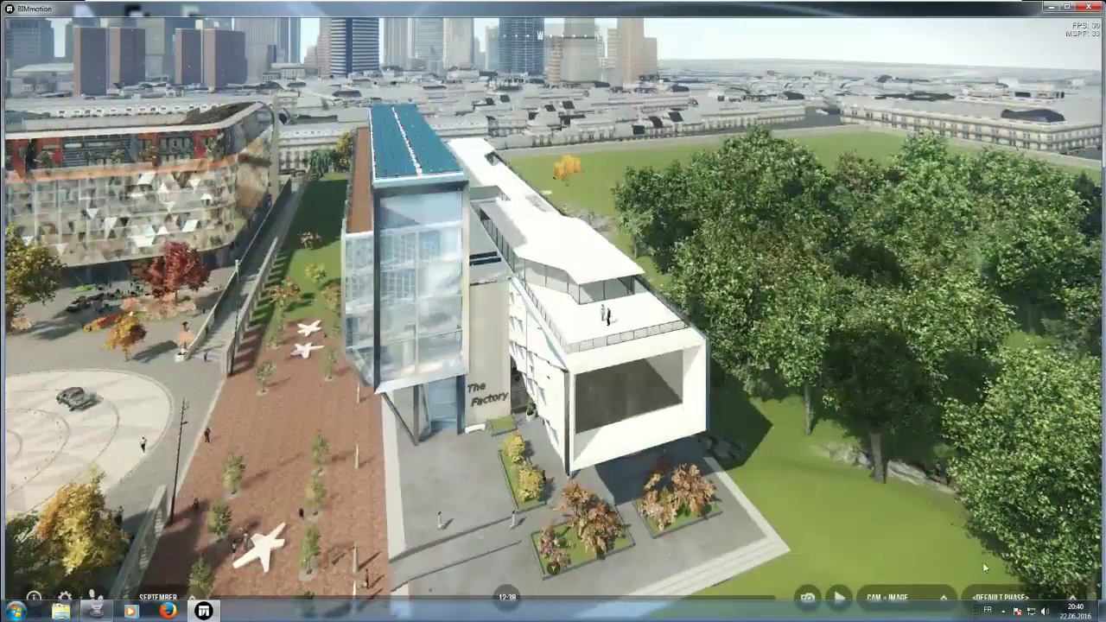
pyautogui.click(899, 597)
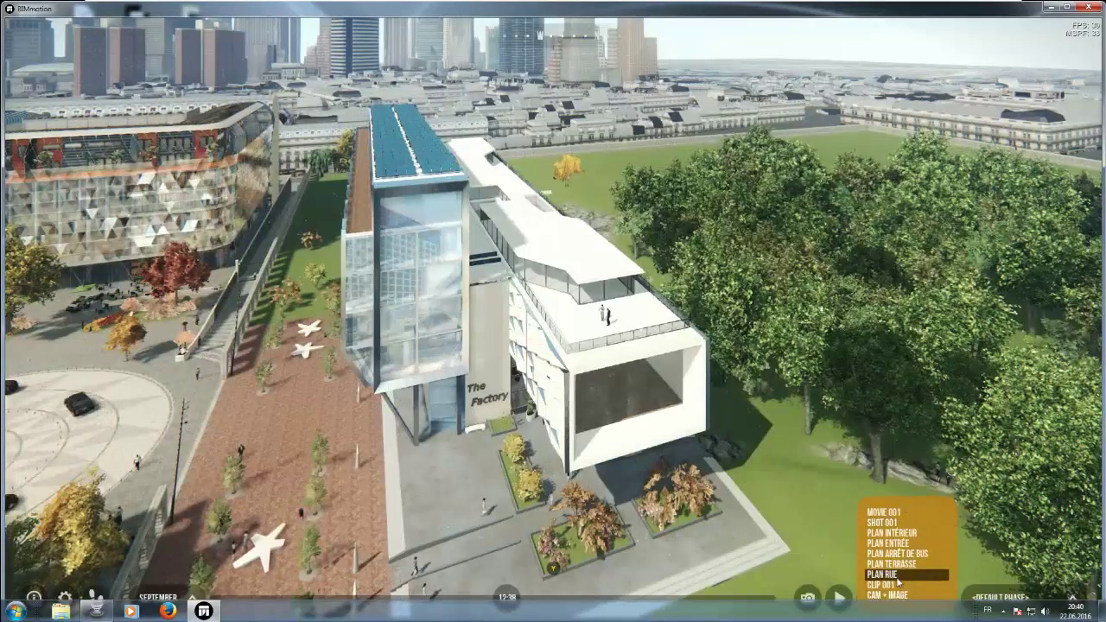
pyautogui.click(993, 597)
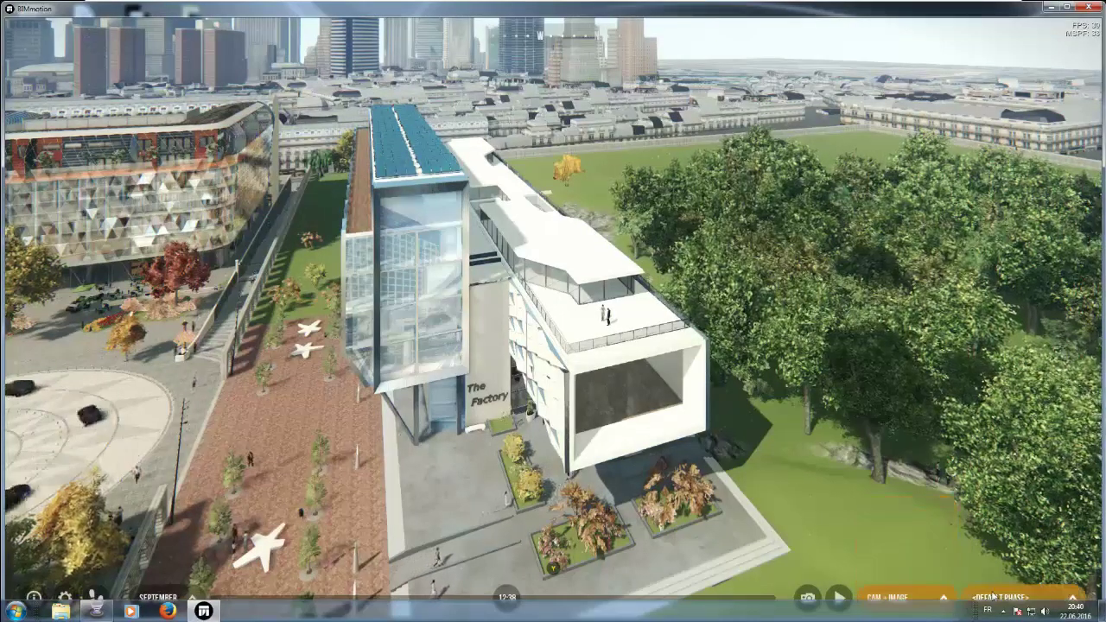
# - Show construction phases 02 Fondation, 04 Sol, 07 Ventilation and 08 Dalles in turn, viewing the slabs up close, and revisit the phase choices
pyautogui.click(992, 596)
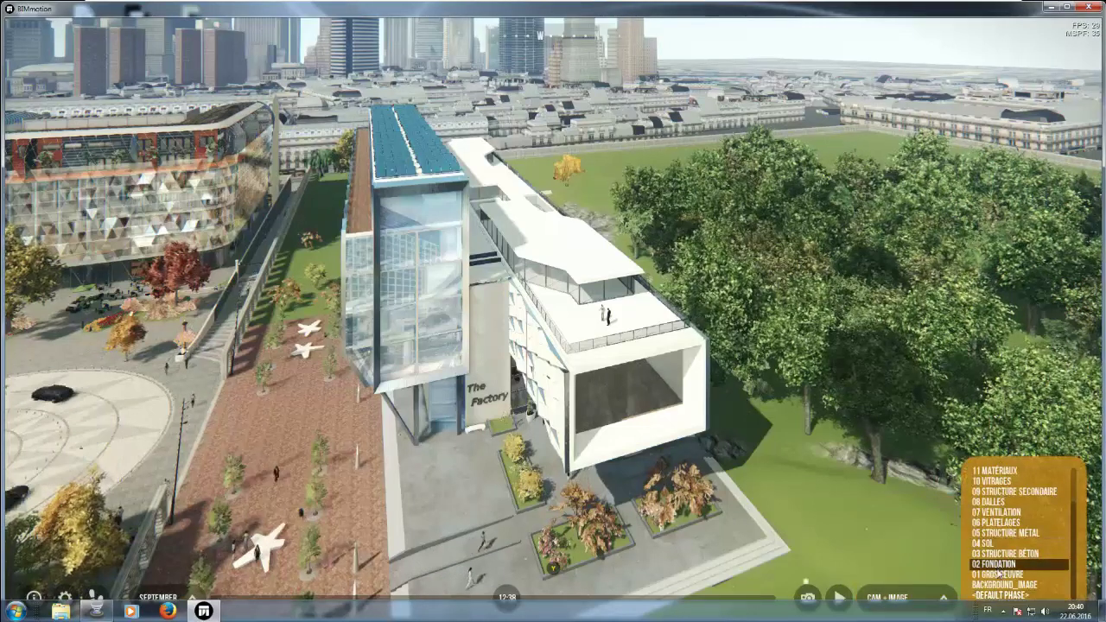
pyautogui.click(996, 565)
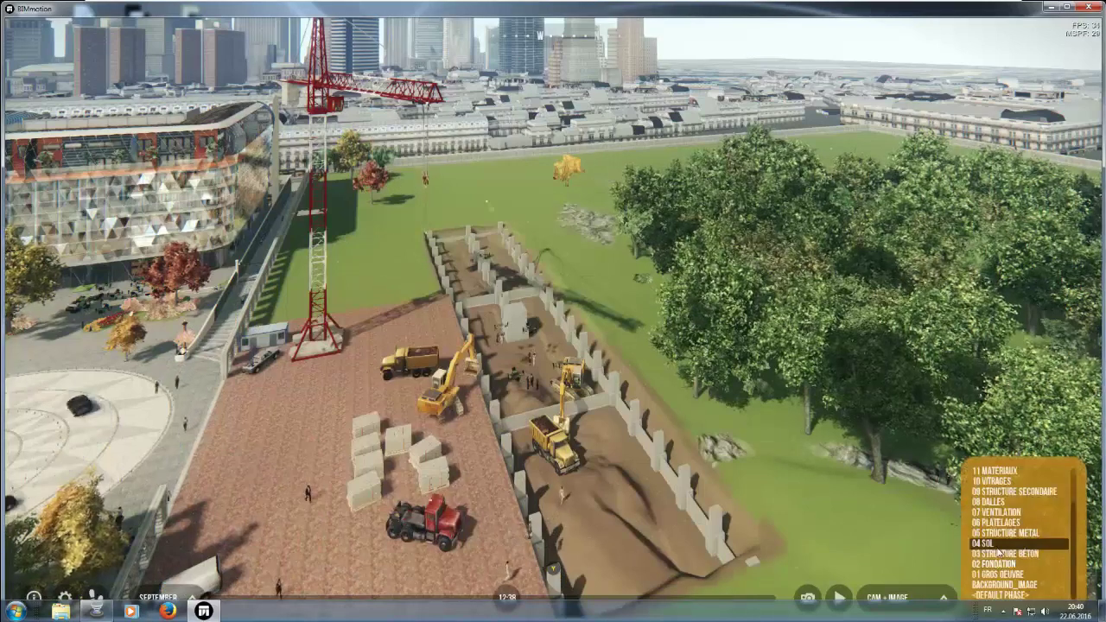
pyautogui.click(994, 545)
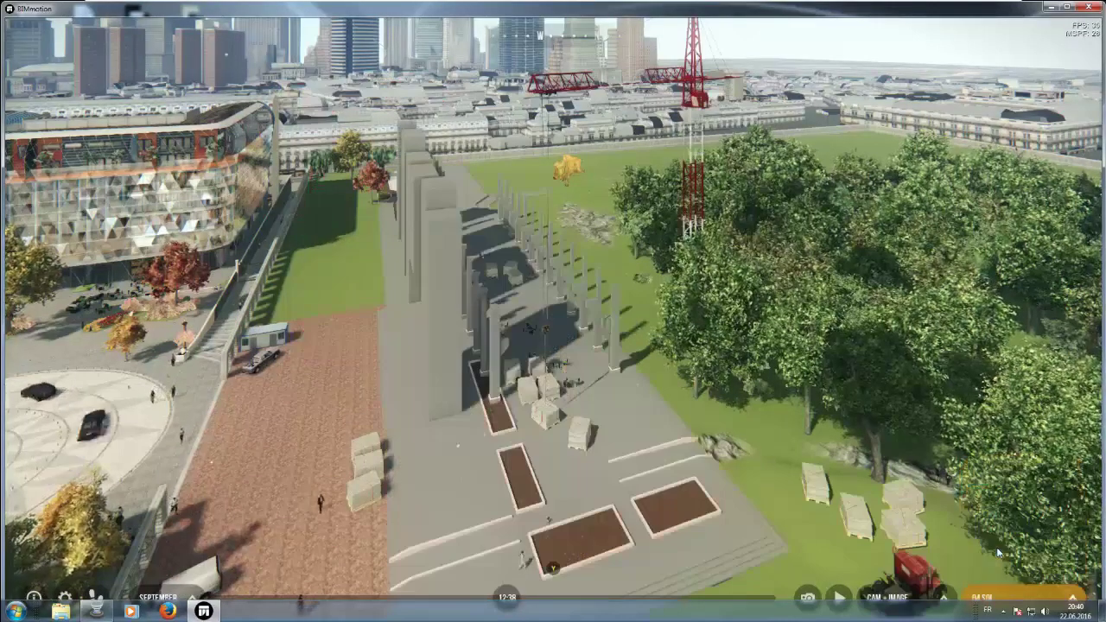
pyautogui.click(995, 593)
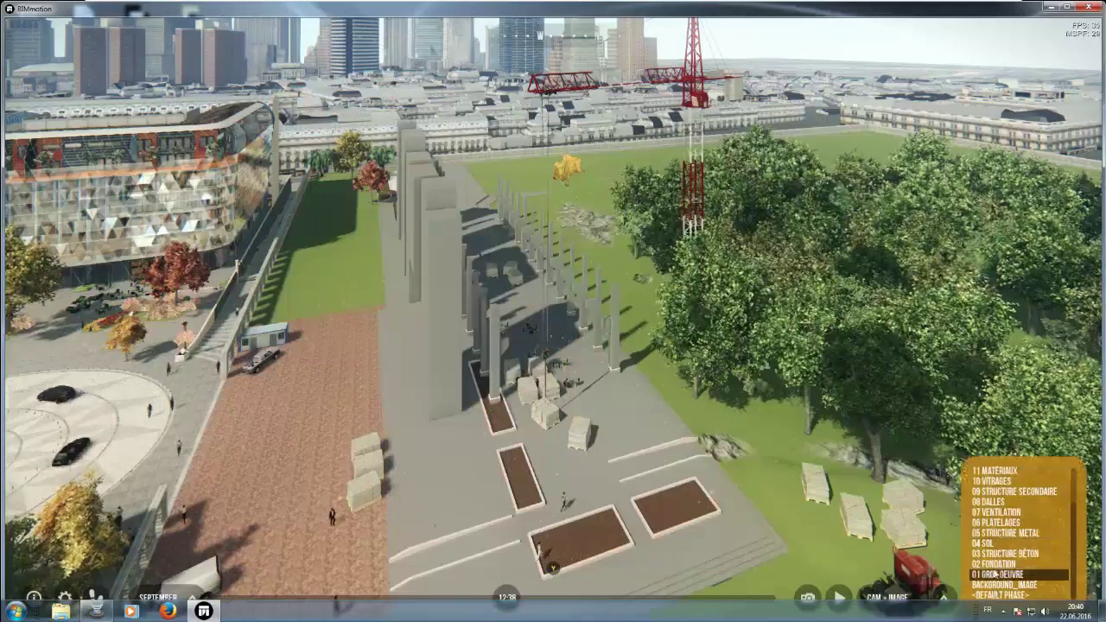
pyautogui.click(996, 513)
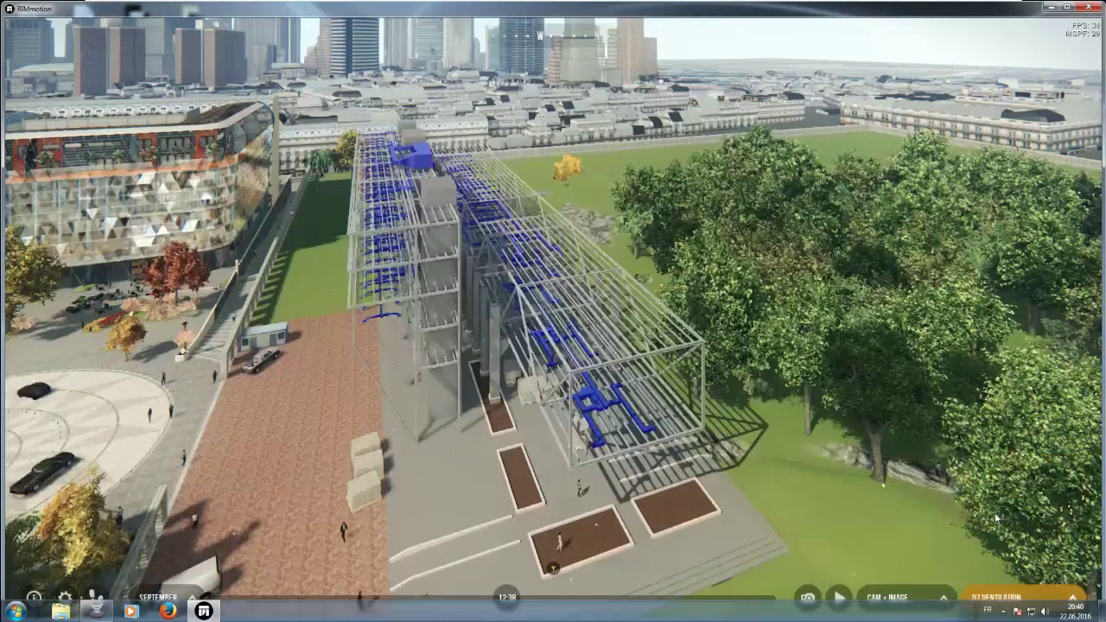
pyautogui.click(989, 596)
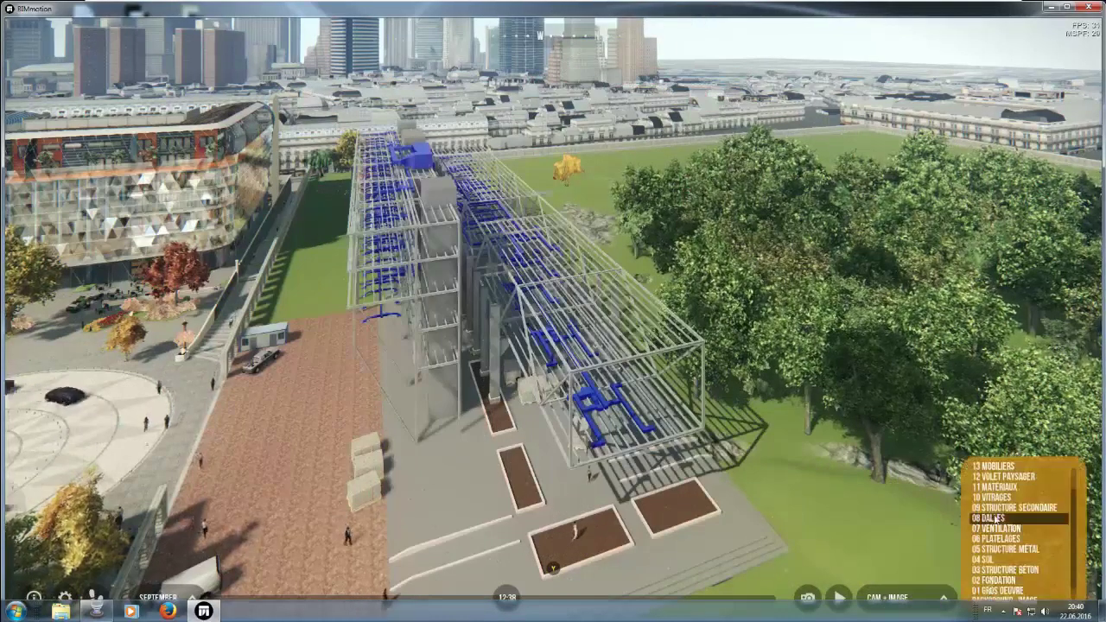
pyautogui.click(998, 517)
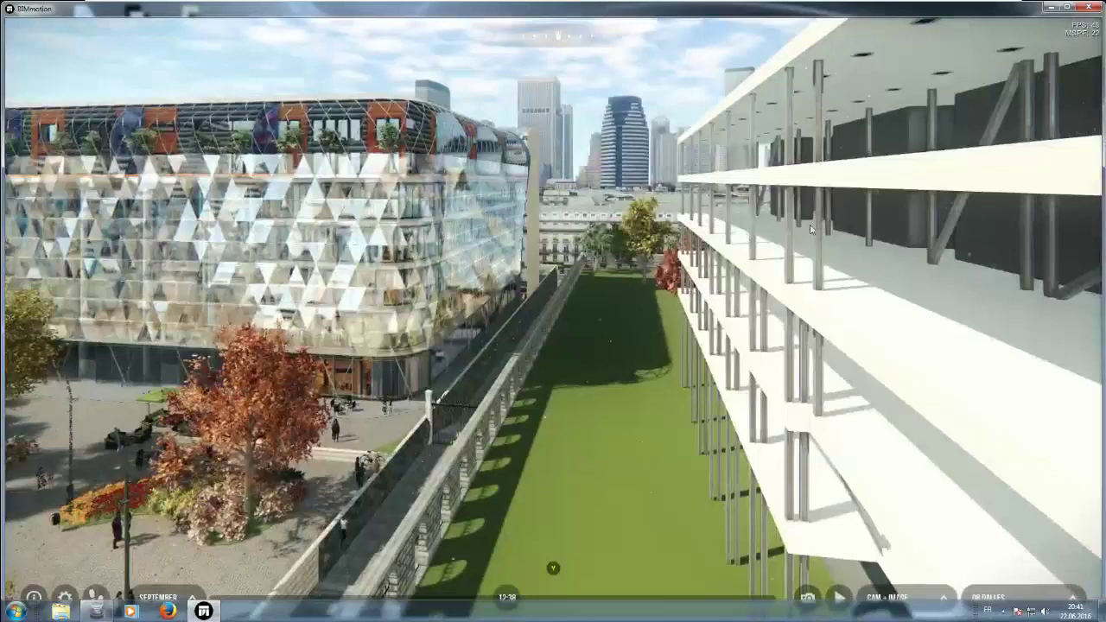
pyautogui.click(989, 596)
pyautogui.click(1008, 469)
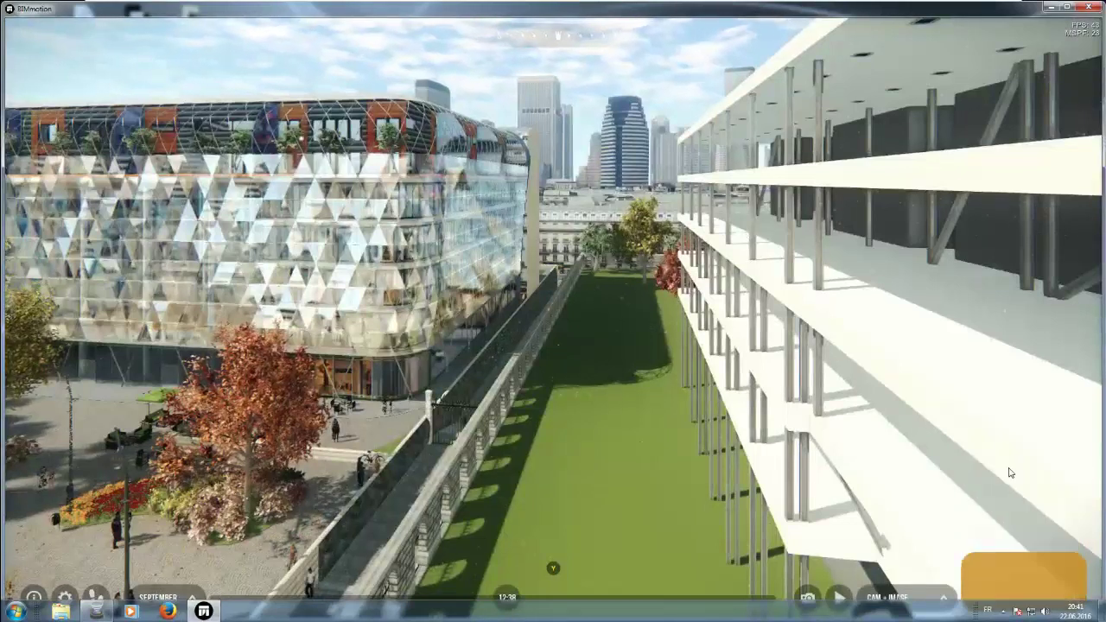
pyautogui.click(1018, 596)
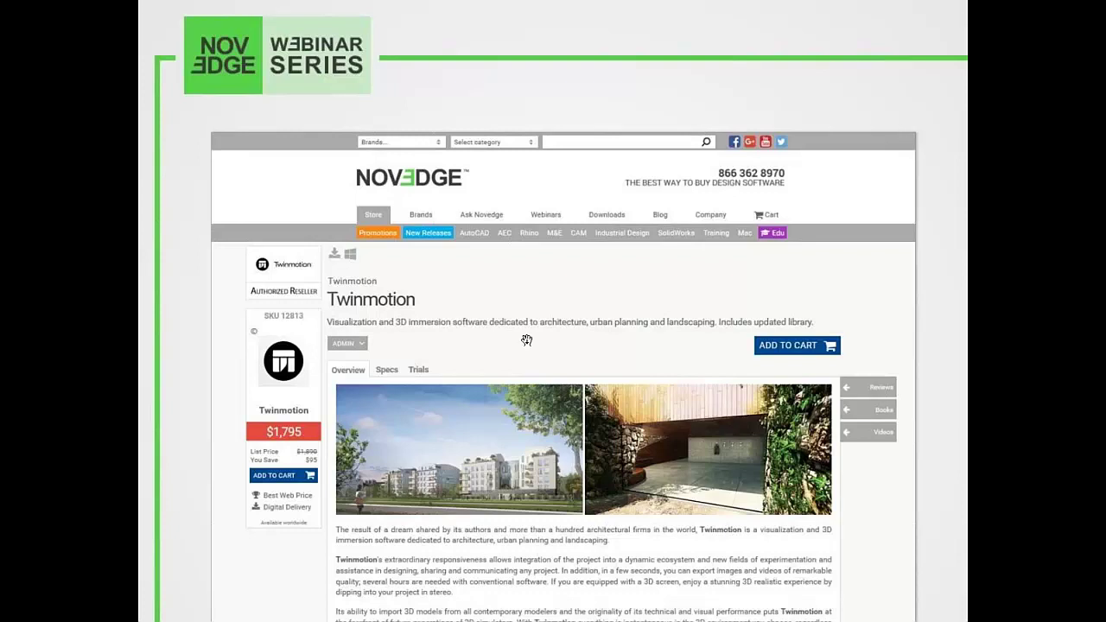
pyautogui.click(527, 340)
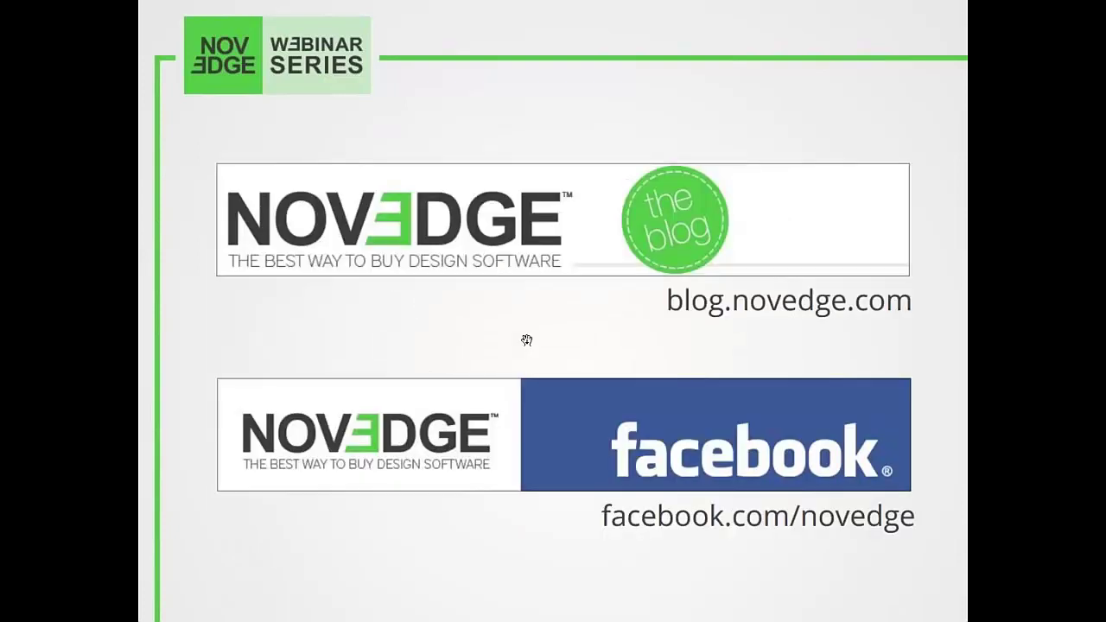